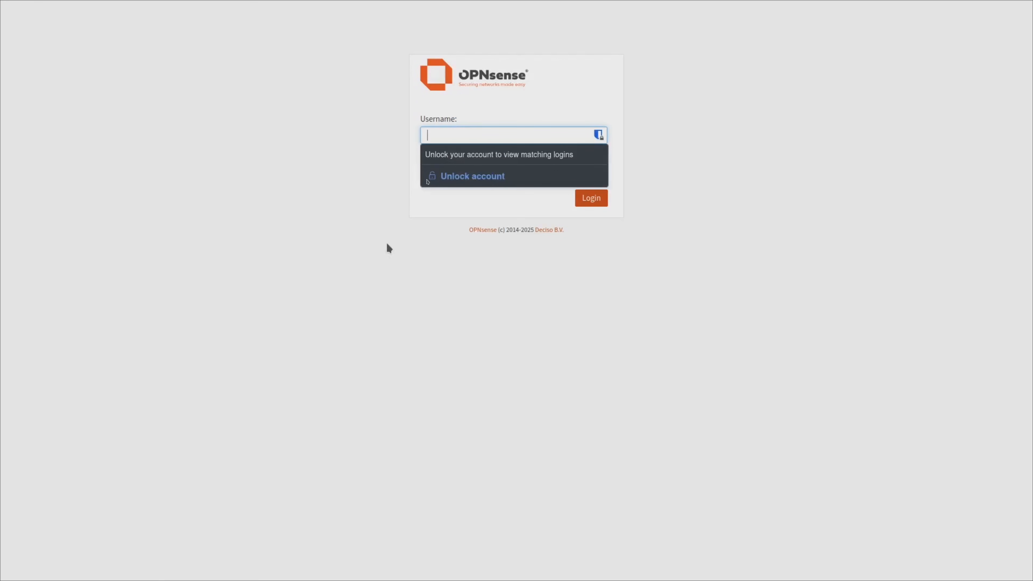
Sign in to the web interface as root and decline saving the password in the browser.
{"action": "type", "text": "root"}
{"action": "key", "text": "Tab"}
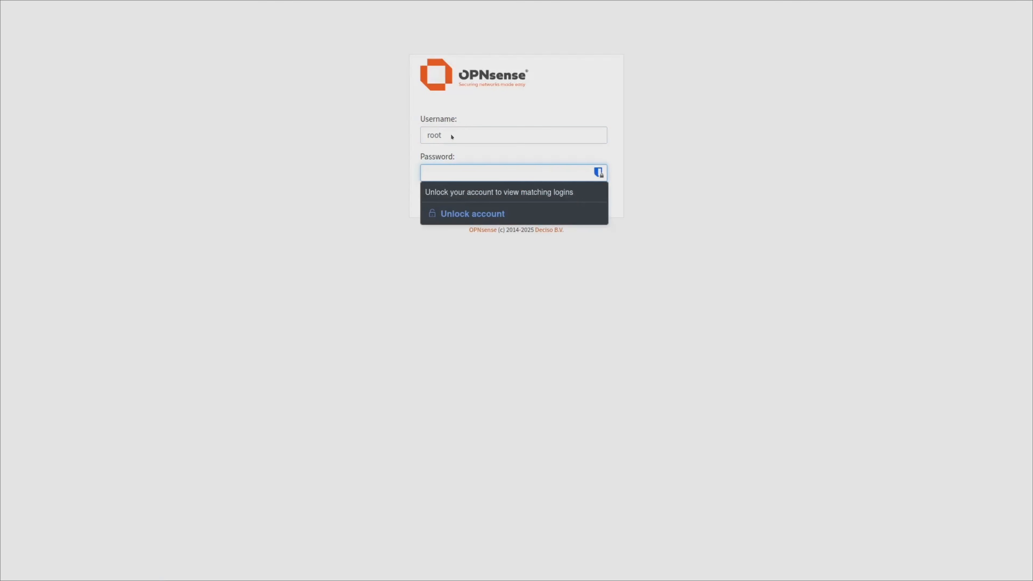
{"action": "type", "text": "••"}
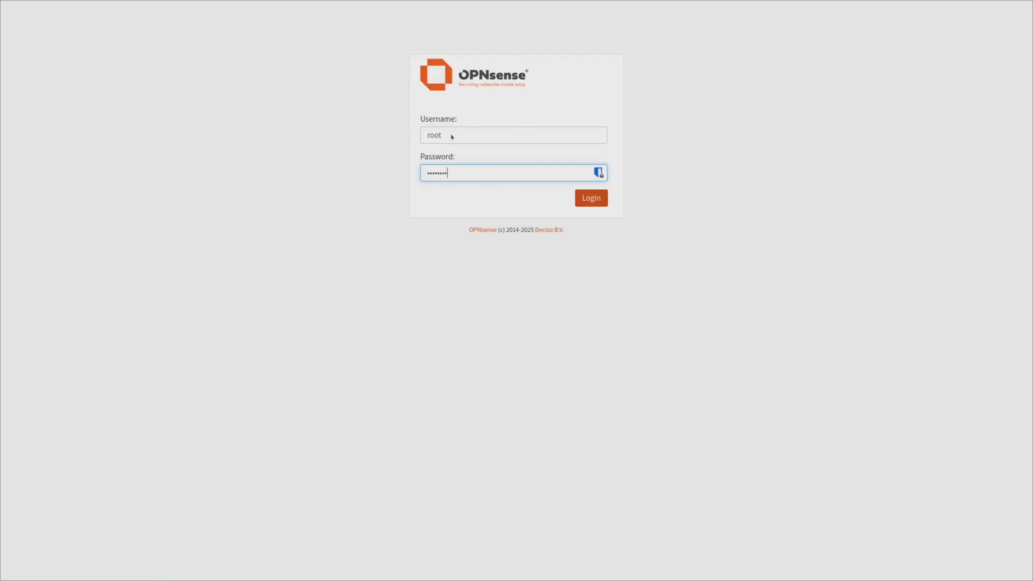
{"action": "key", "text": "Return"}
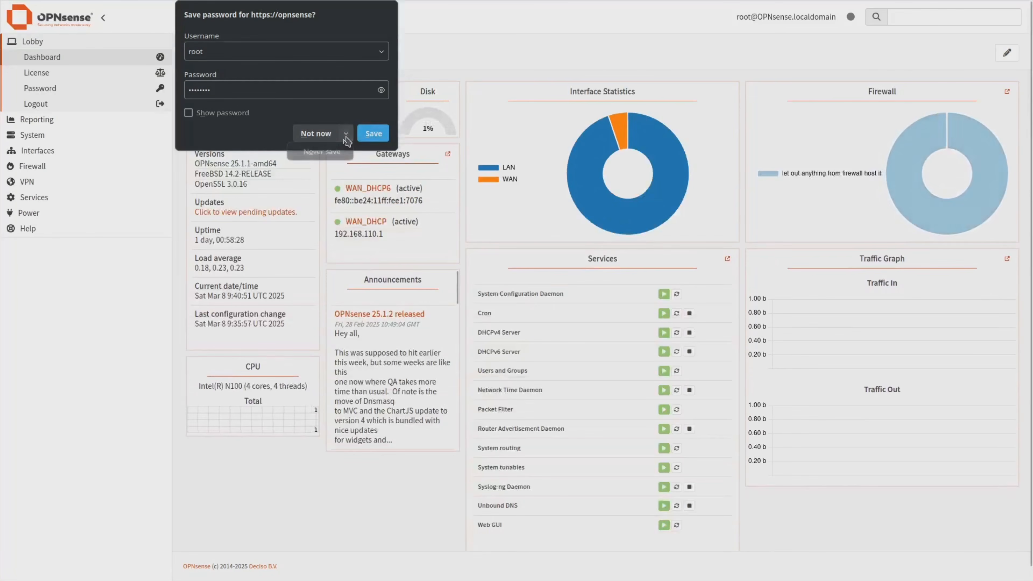
{"action": "left_click", "coordinate": [328, 152]}
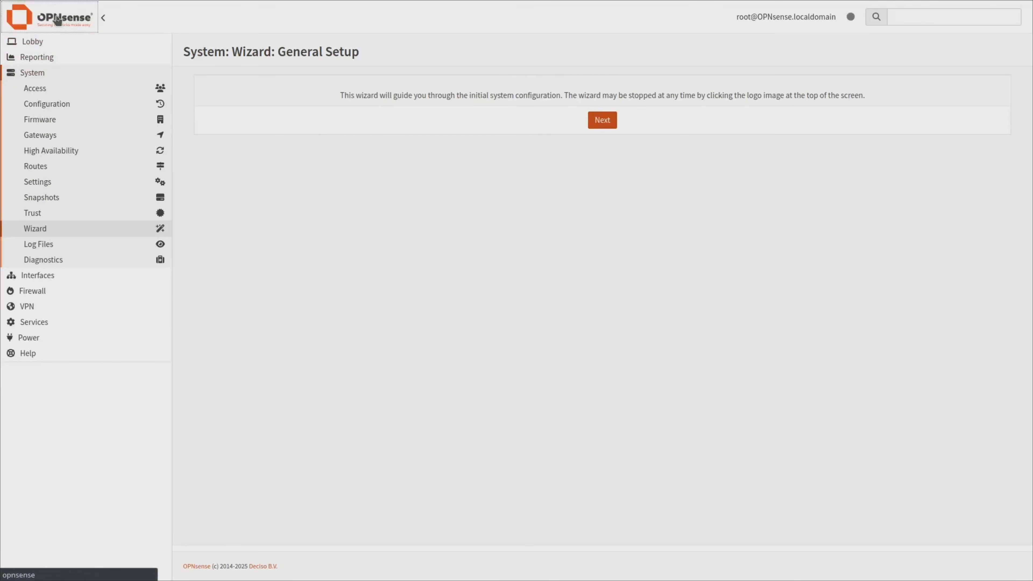
Exit the General Setup wizard via the OPNsense logo to return to the Lobby dashboard.
{"action": "left_click", "coordinate": [19, 17]}
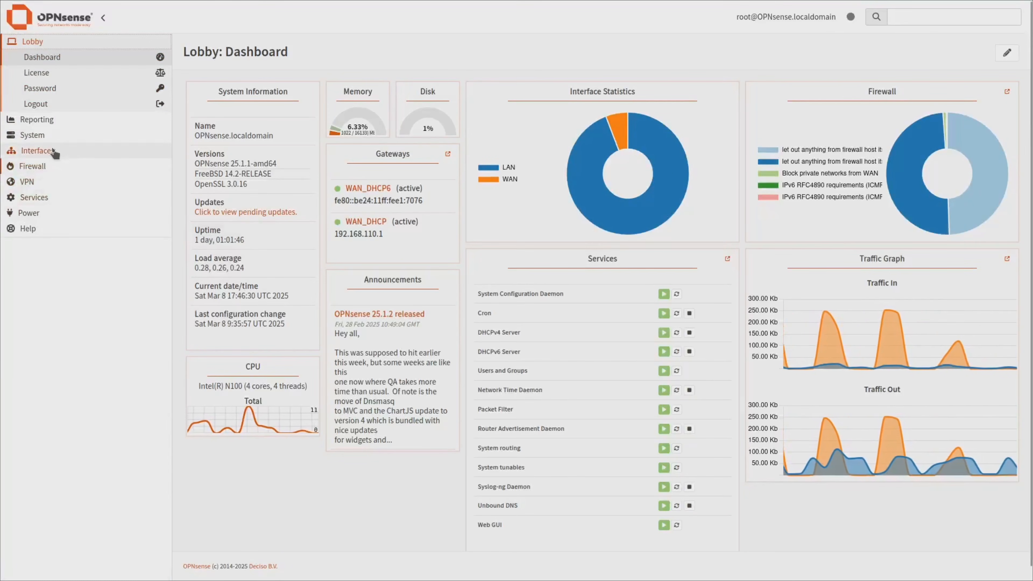
Check for firmware updates under System > Firmware > Status and dismiss the 25.1.2 release notes.
{"action": "left_click", "coordinate": [41, 139]}
{"action": "left_click", "coordinate": [40, 136]}
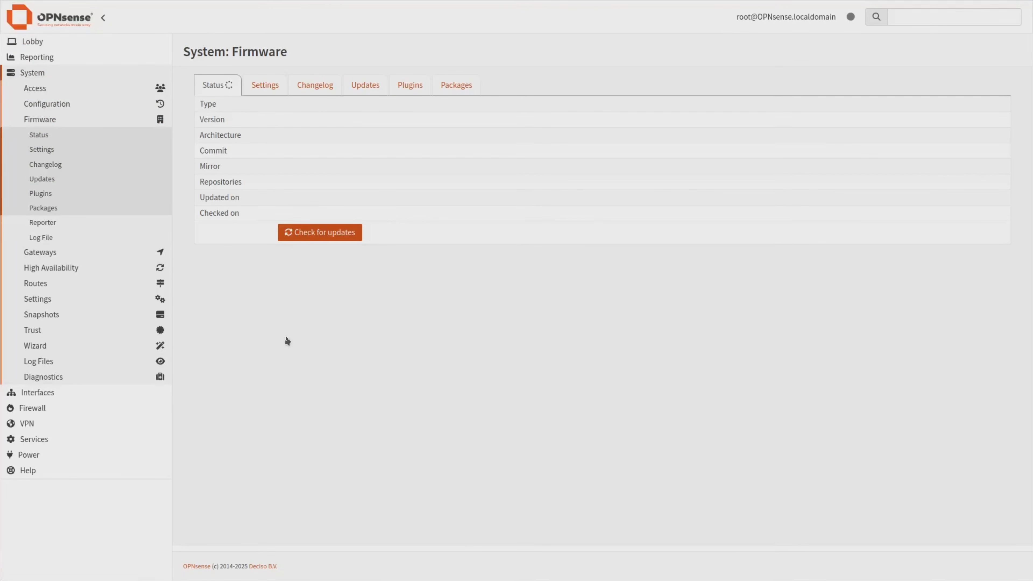
{"action": "left_click", "coordinate": [317, 234]}
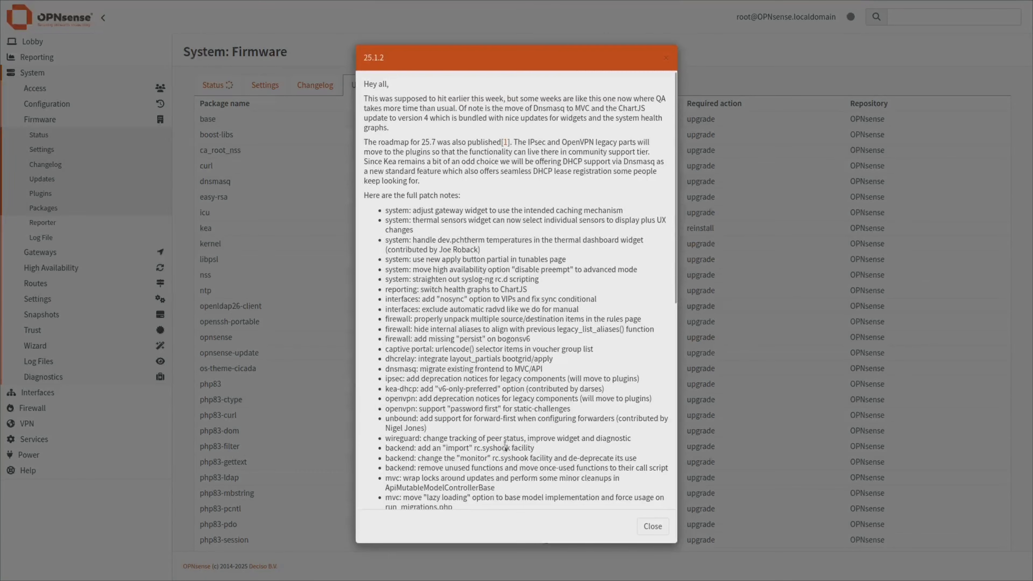
{"action": "scroll", "coordinate": [538, 462], "scroll_direction": "down", "scroll_amount": 9}
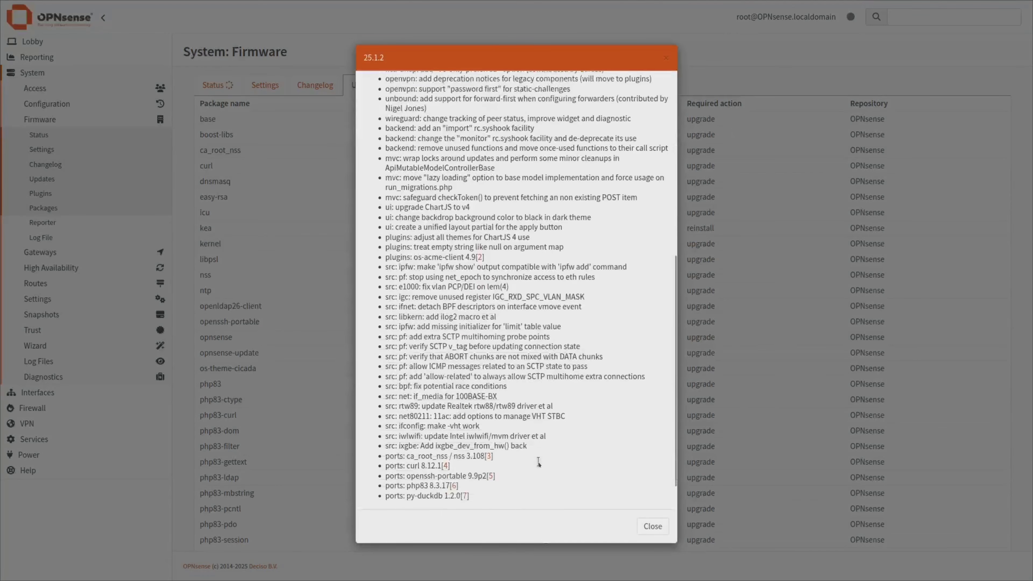
{"action": "left_click", "coordinate": [650, 528]}
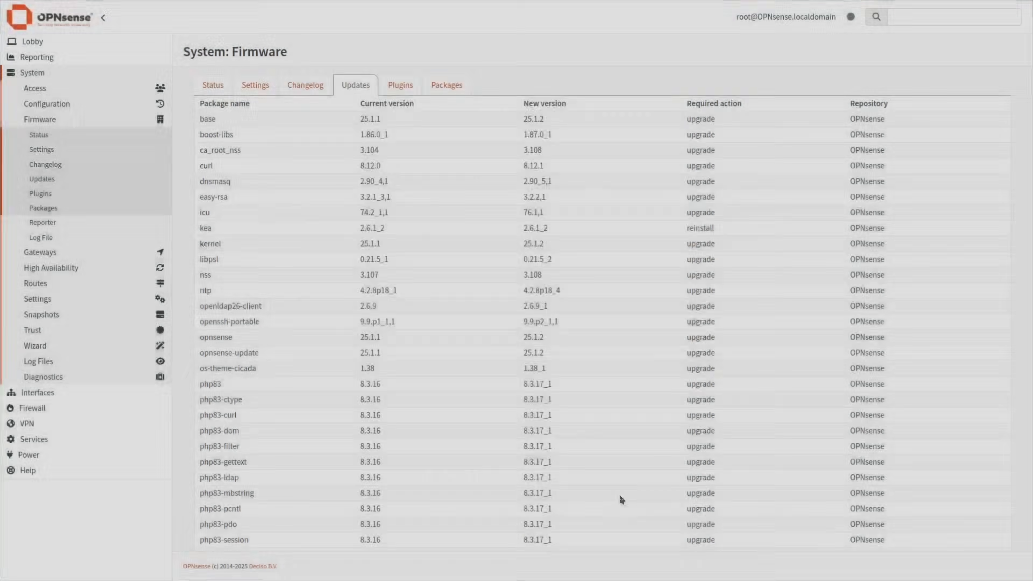
Install the 44 listed updates to 25.1.2 and accept the required reboot.
{"action": "scroll", "coordinate": [471, 456], "scroll_direction": "down", "scroll_amount": 3}
{"action": "scroll", "coordinate": [471, 459], "scroll_direction": "down", "scroll_amount": 4}
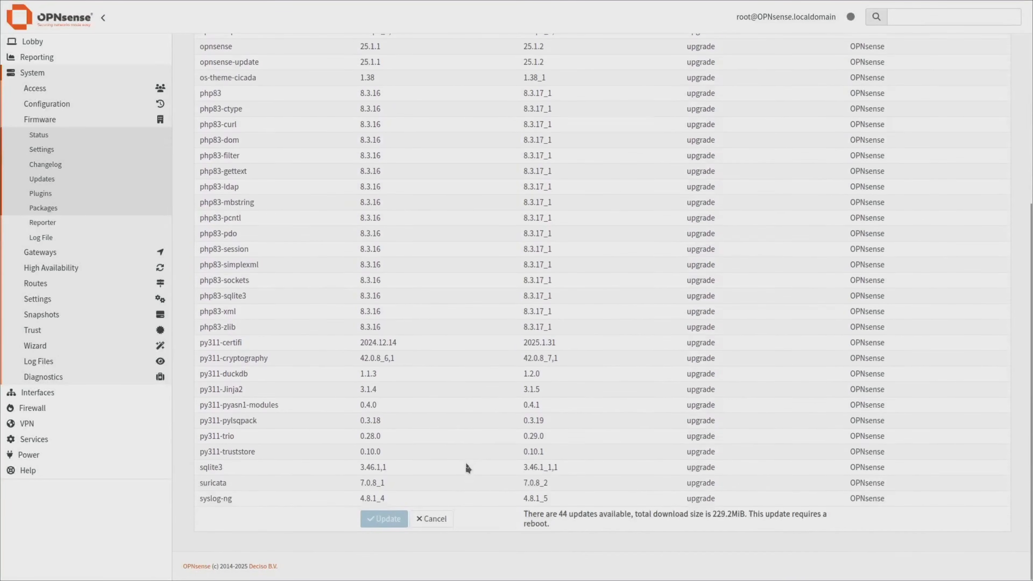
{"action": "left_click", "coordinate": [390, 521]}
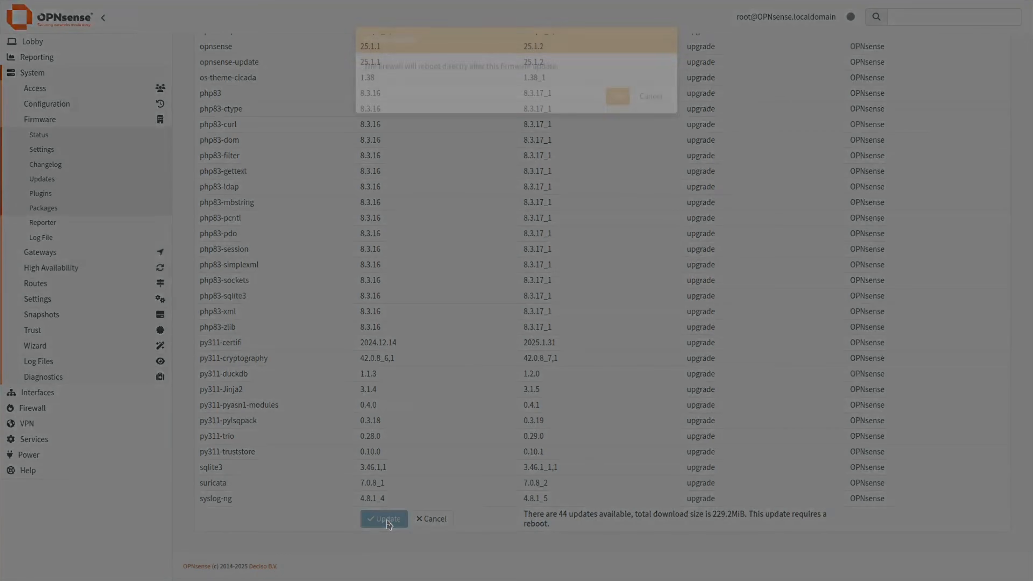
{"action": "left_click", "coordinate": [615, 110]}
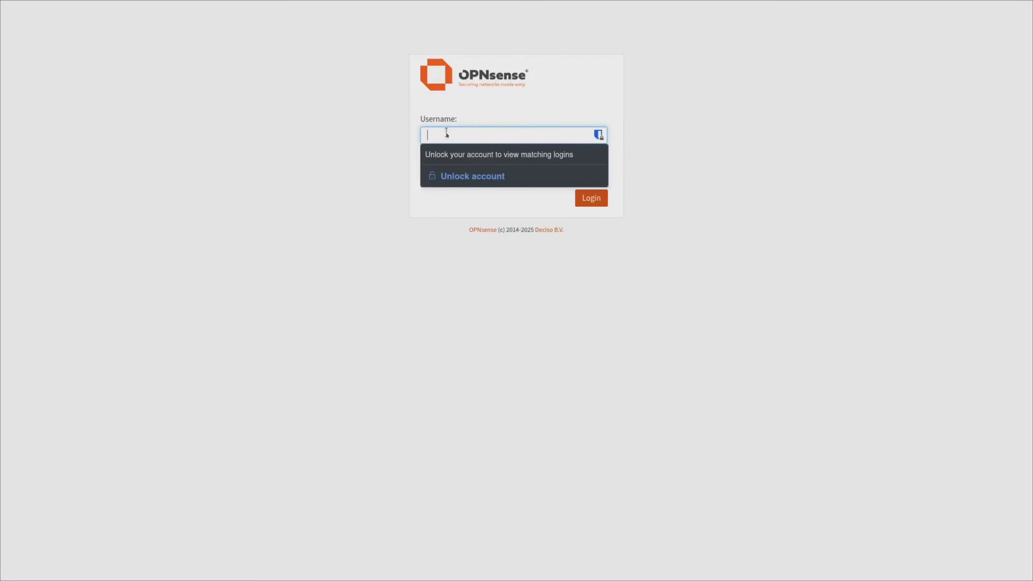
Log back in as root with the account password to reach the 25.1.2 dashboard.
{"action": "type", "text": "root"}
{"action": "key", "text": "Tab"}
{"action": "type", "text": "opnsense"}
{"action": "key", "text": "Return"}
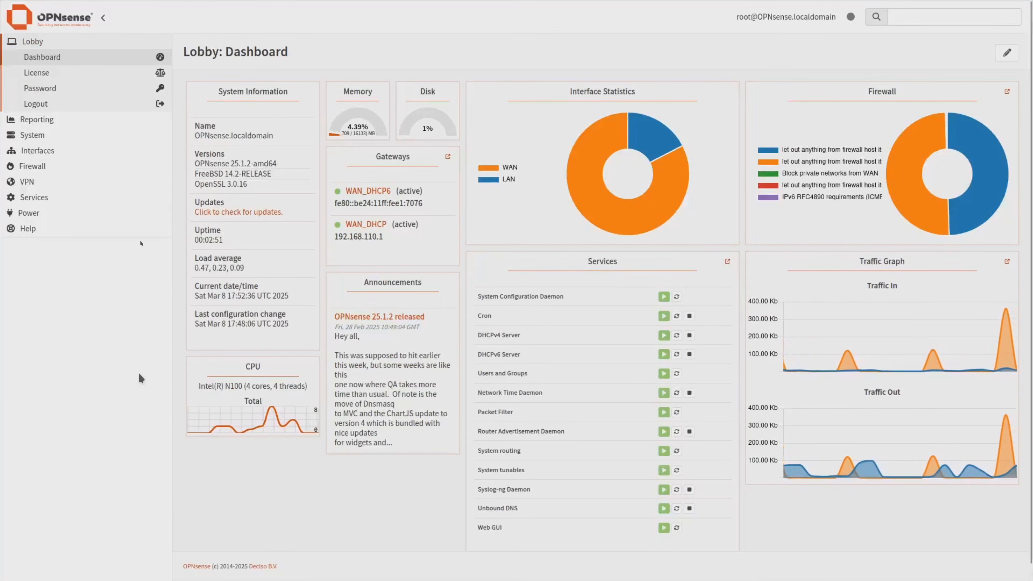
Filter System > Firmware > Plugins for 'real' and install the os-realtek-re driver plugin.
{"action": "left_click", "coordinate": [37, 137]}
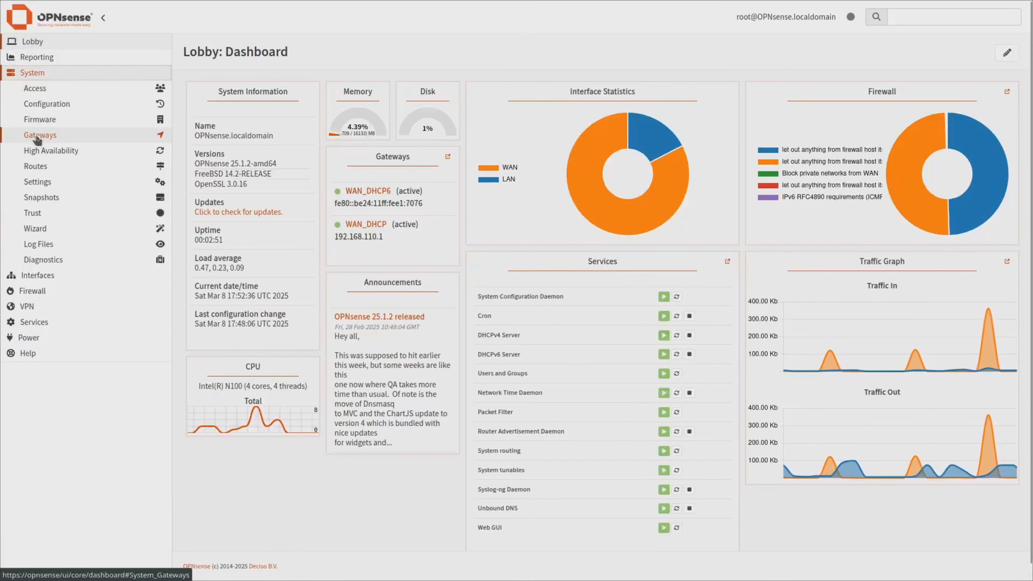
{"action": "left_click", "coordinate": [41, 119]}
{"action": "left_click", "coordinate": [41, 194]}
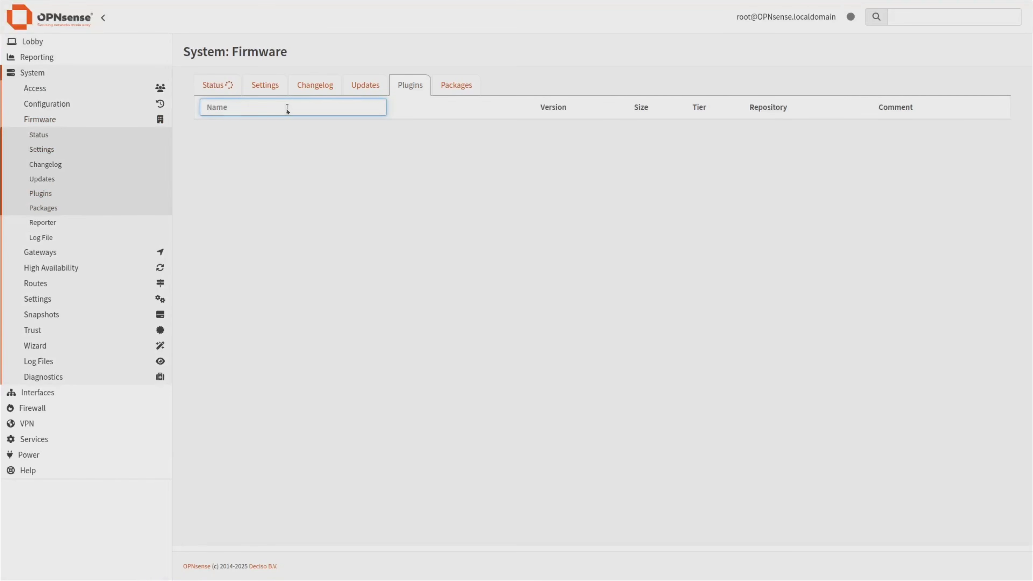
{"action": "type", "text": "real"}
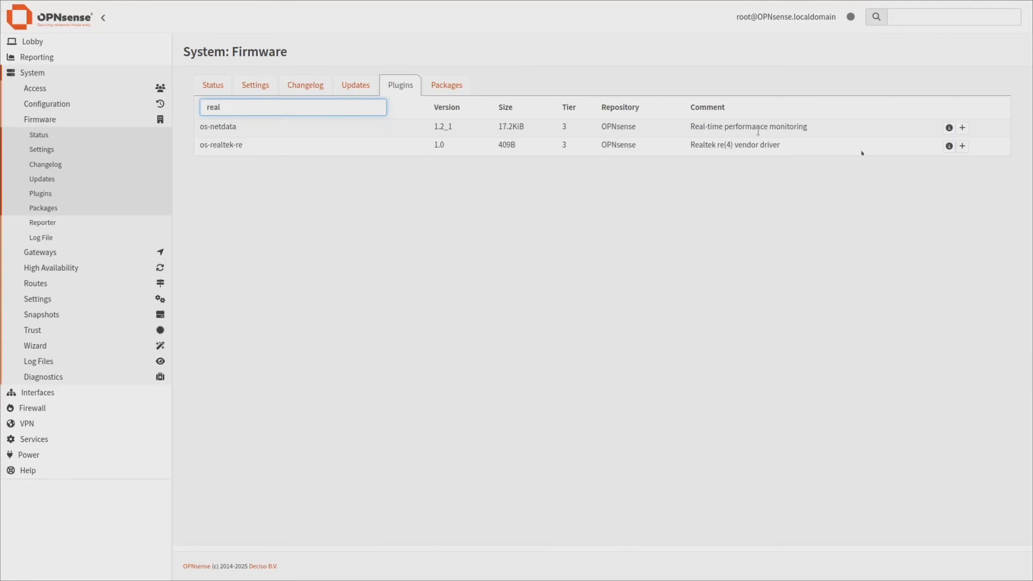
{"action": "left_click", "coordinate": [962, 147]}
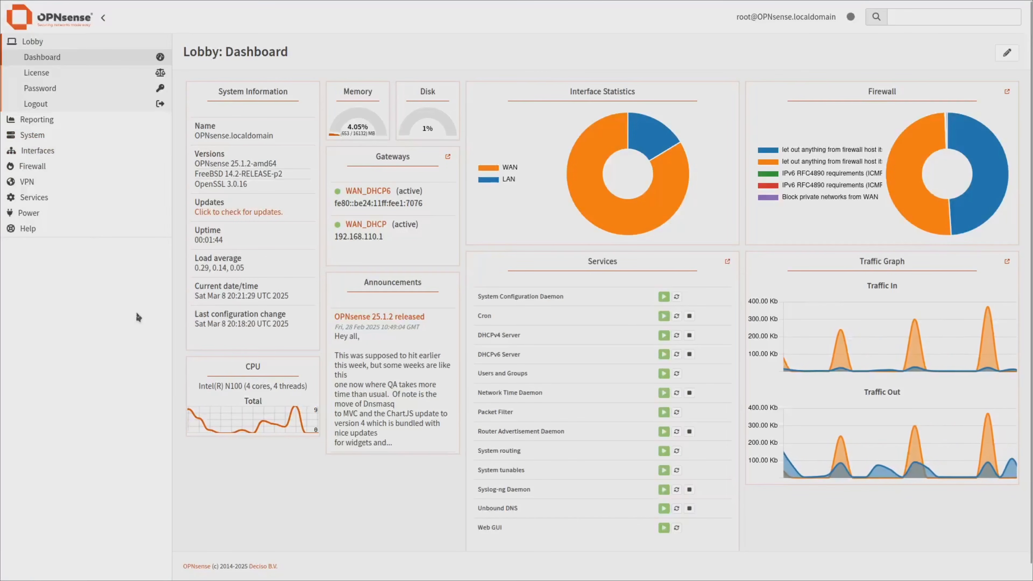
Add a tunable mlx4en_load with value YES under System > Settings > Tunables, then apply the changes.
{"action": "left_click", "coordinate": [33, 137]}
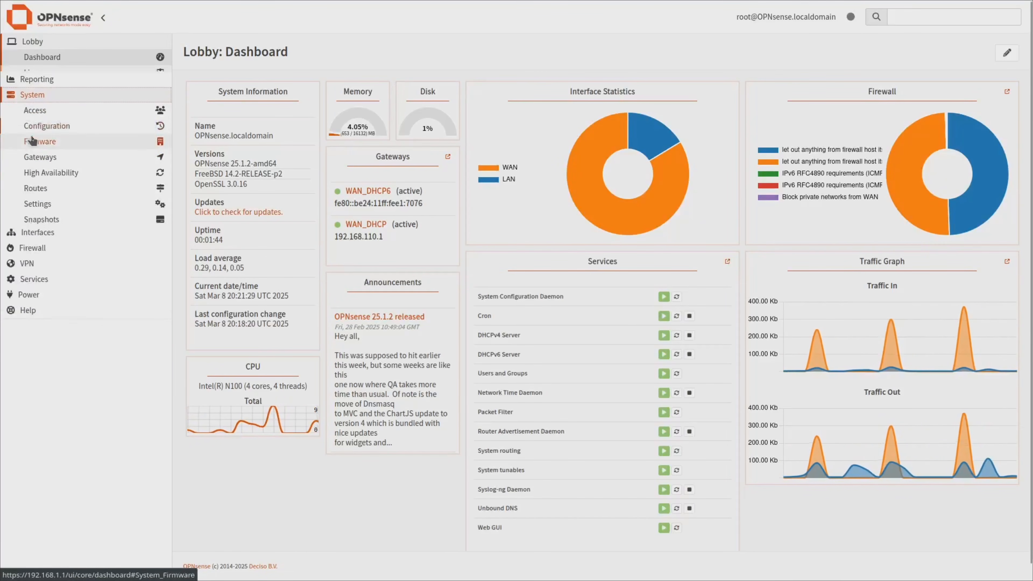
{"action": "left_click", "coordinate": [35, 182]}
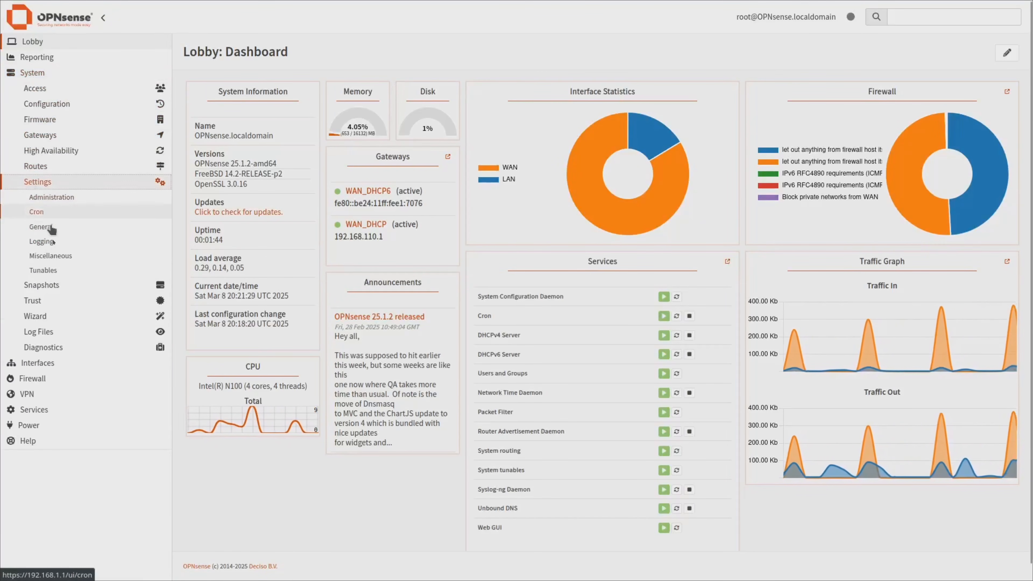
{"action": "left_click", "coordinate": [41, 270]}
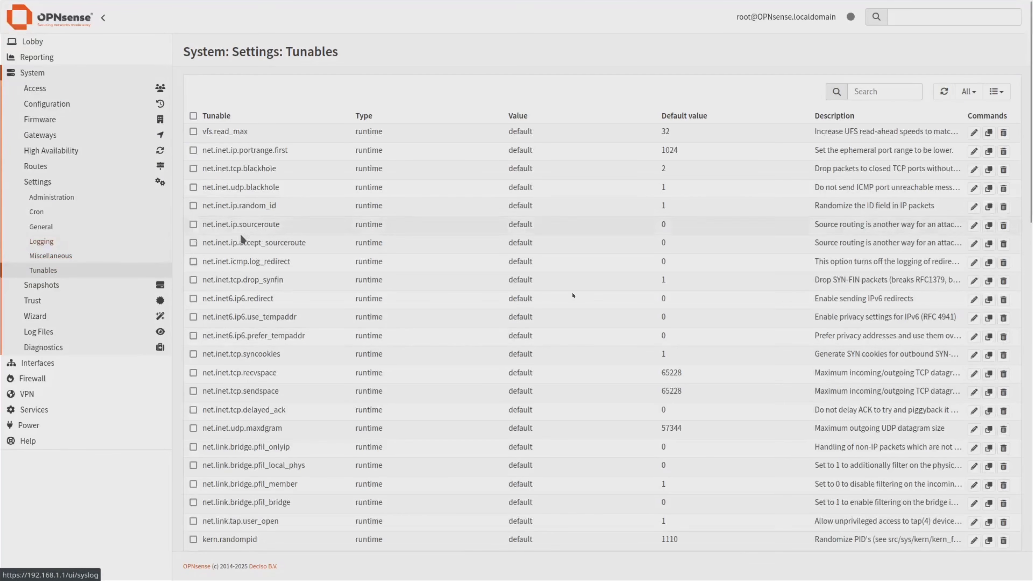
{"action": "scroll", "coordinate": [909, 446], "scroll_direction": "down", "scroll_amount": 10}
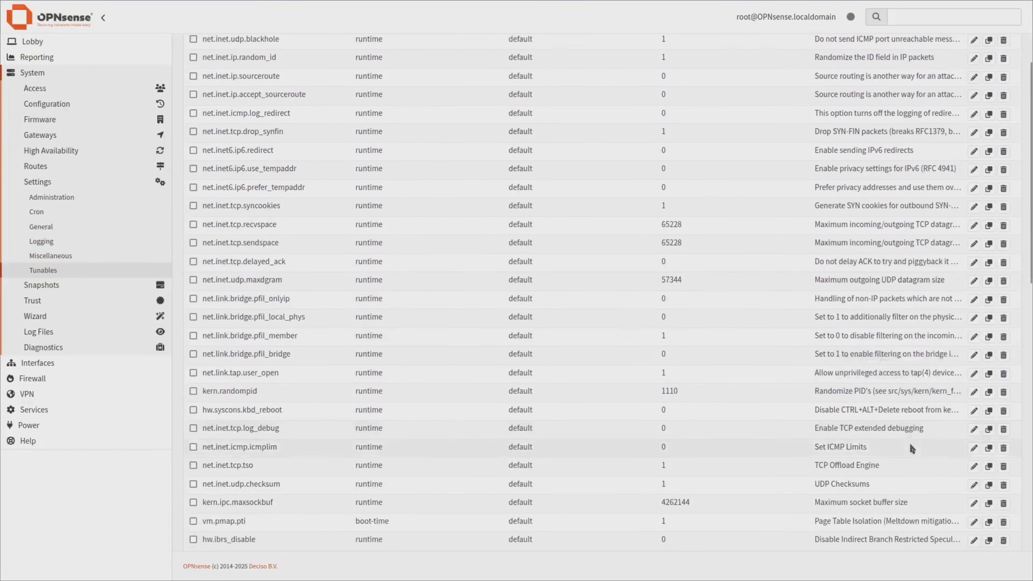
{"action": "scroll", "coordinate": [957, 524], "scroll_direction": "down", "scroll_amount": 9}
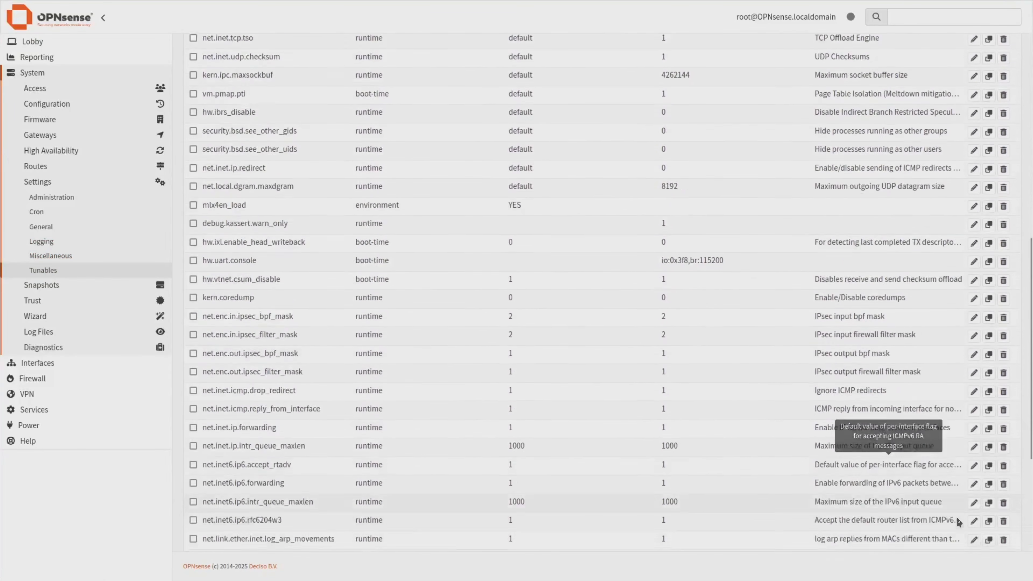
{"action": "scroll", "coordinate": [955, 523], "scroll_direction": "down", "scroll_amount": 1}
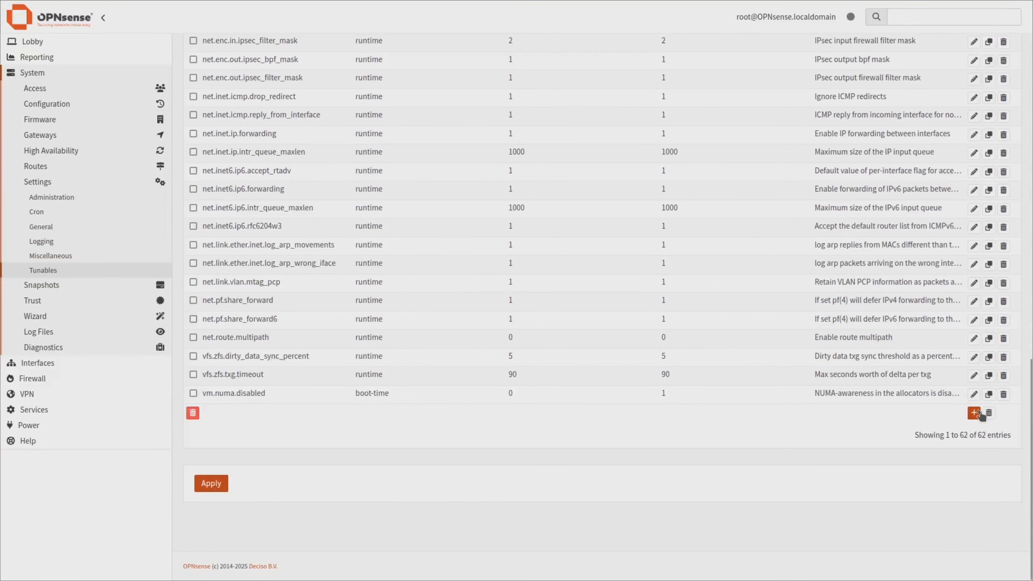
{"action": "left_click", "coordinate": [974, 413]}
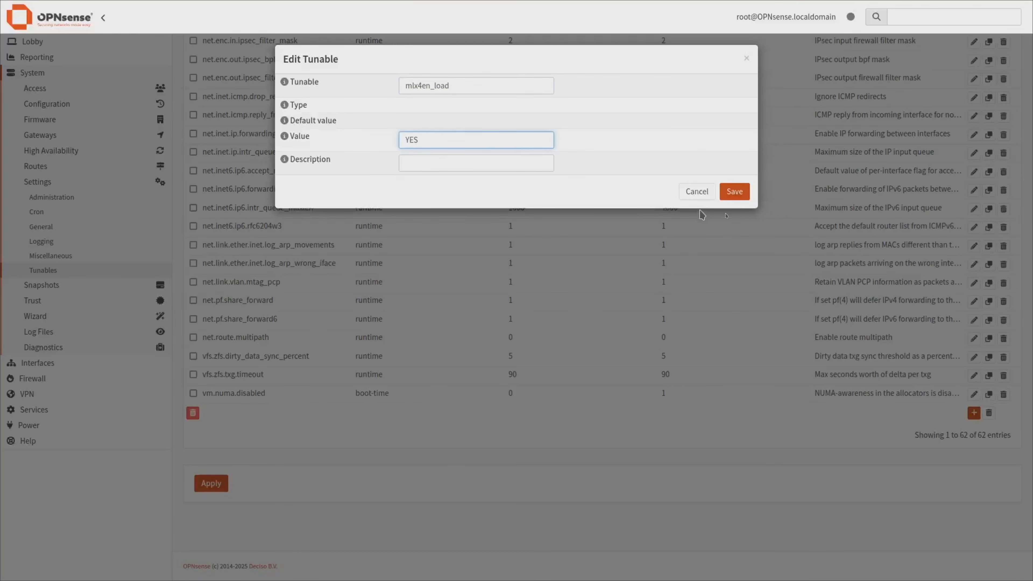
{"action": "left_click", "coordinate": [736, 191]}
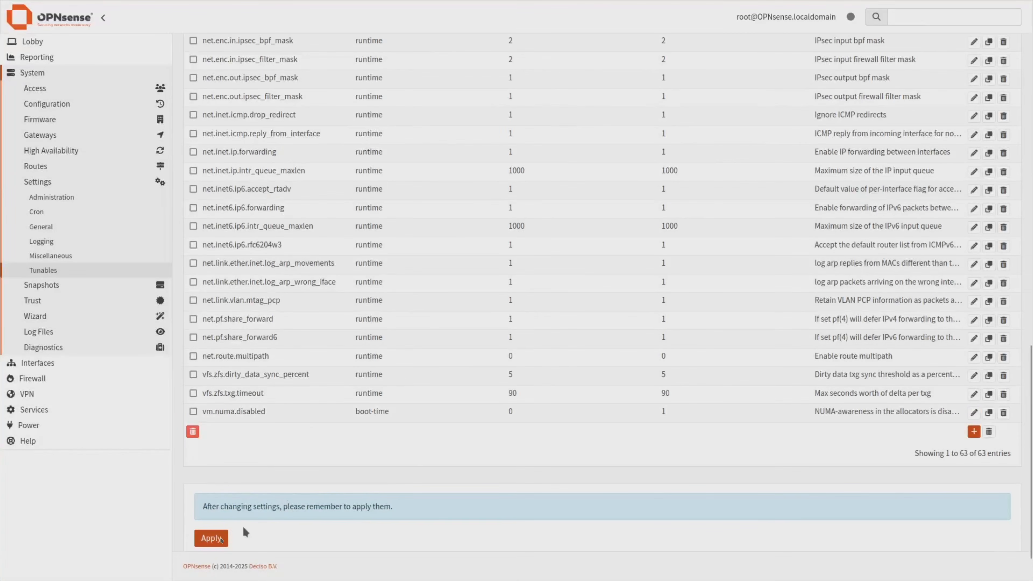
{"action": "left_click", "coordinate": [213, 539]}
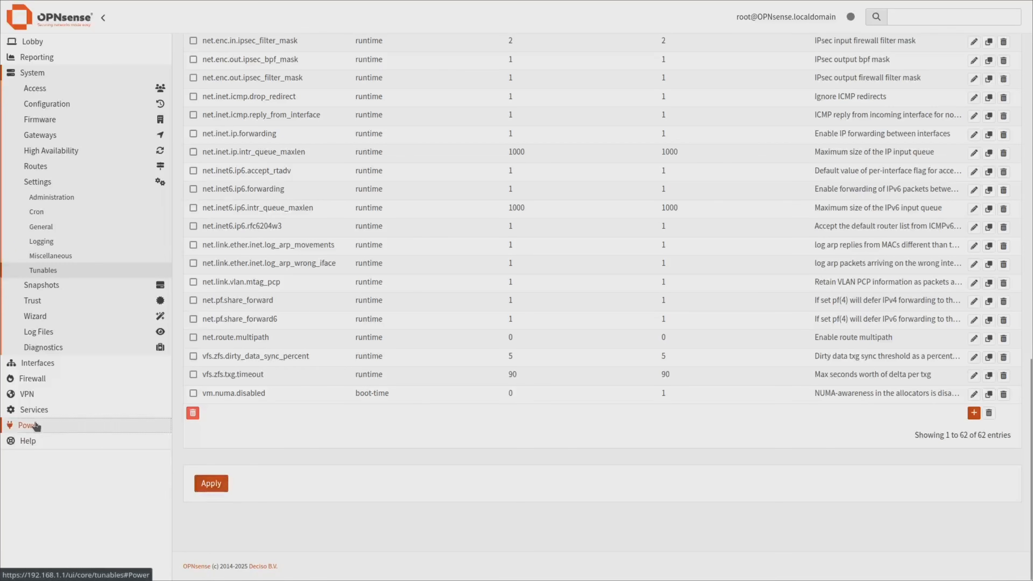
Reboot the firewall from Power > Reboot, then log back in as root.
{"action": "left_click", "coordinate": [49, 425]}
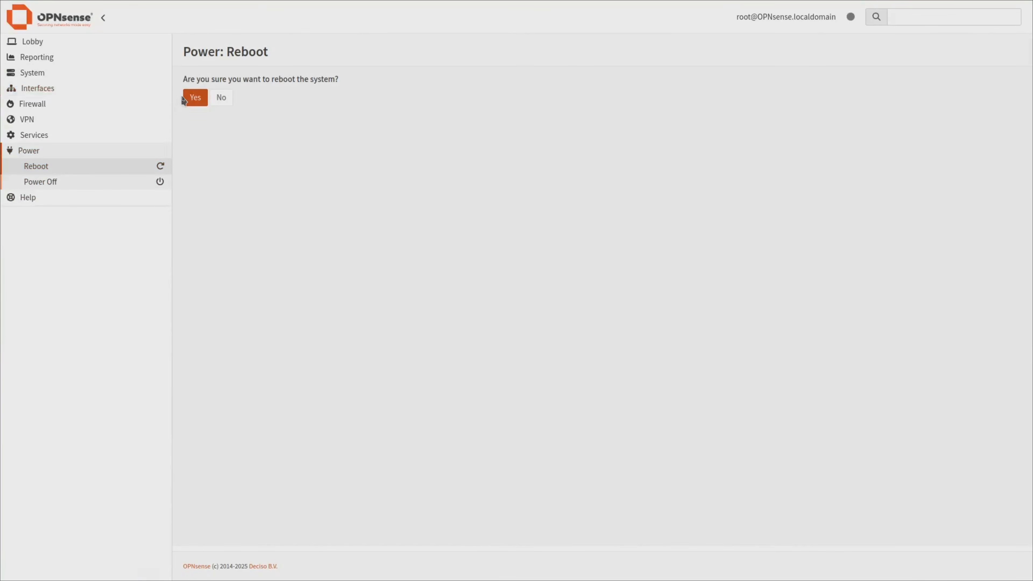
{"action": "left_click", "coordinate": [201, 101]}
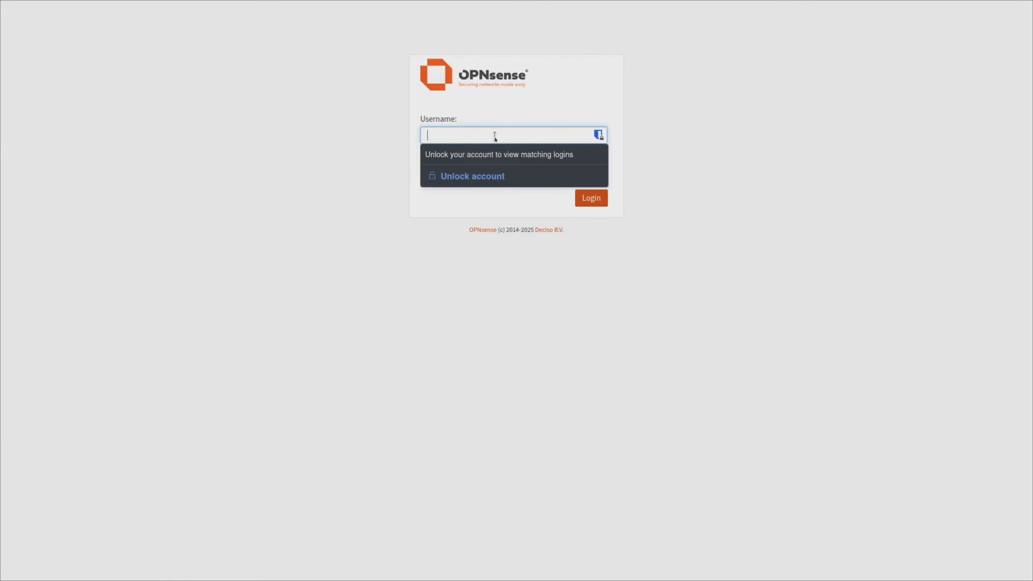
{"action": "type", "text": "root"}
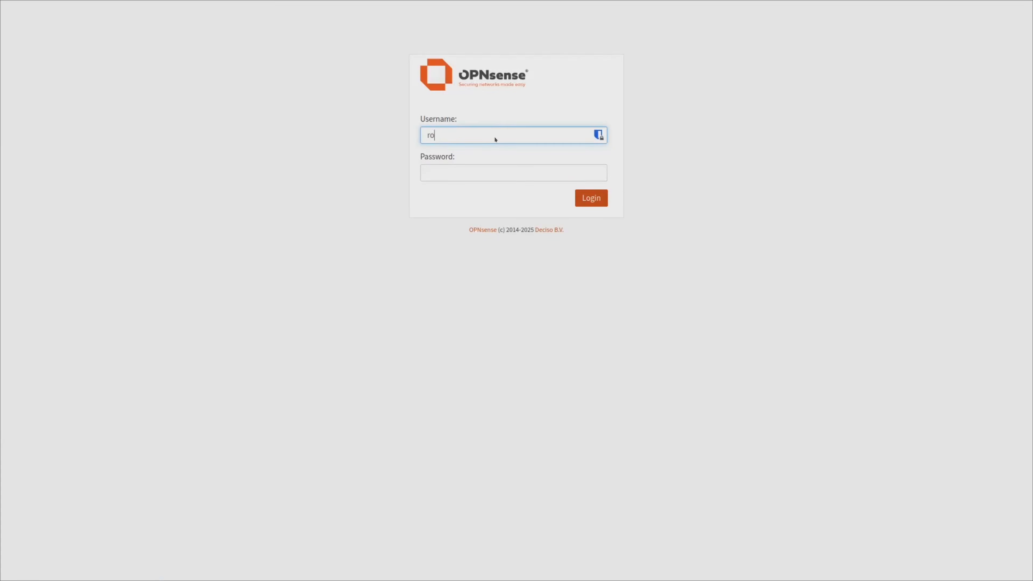
{"action": "key", "text": "Tab"}
{"action": "type", "text": "********"}
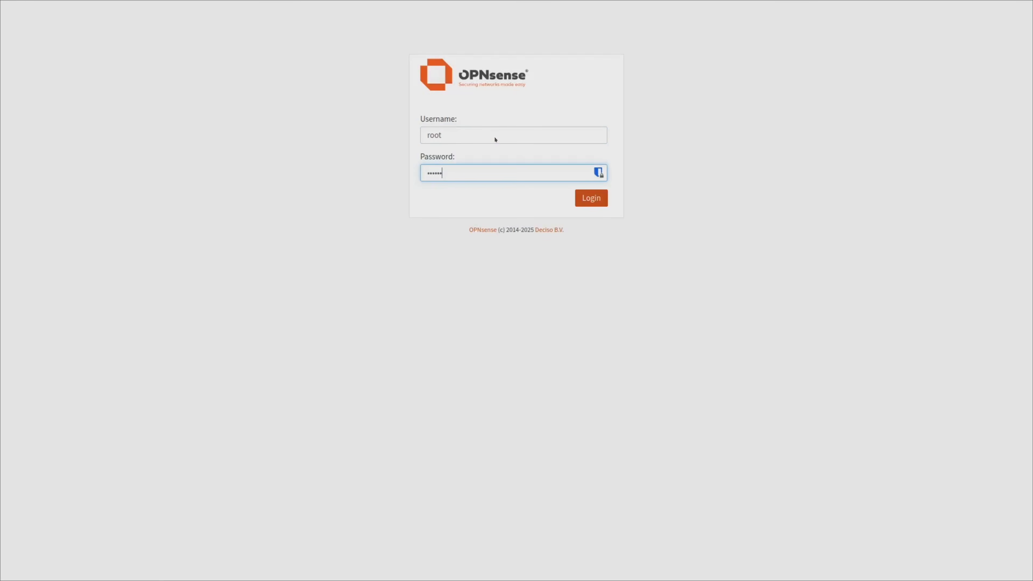
{"action": "key", "text": "Return"}
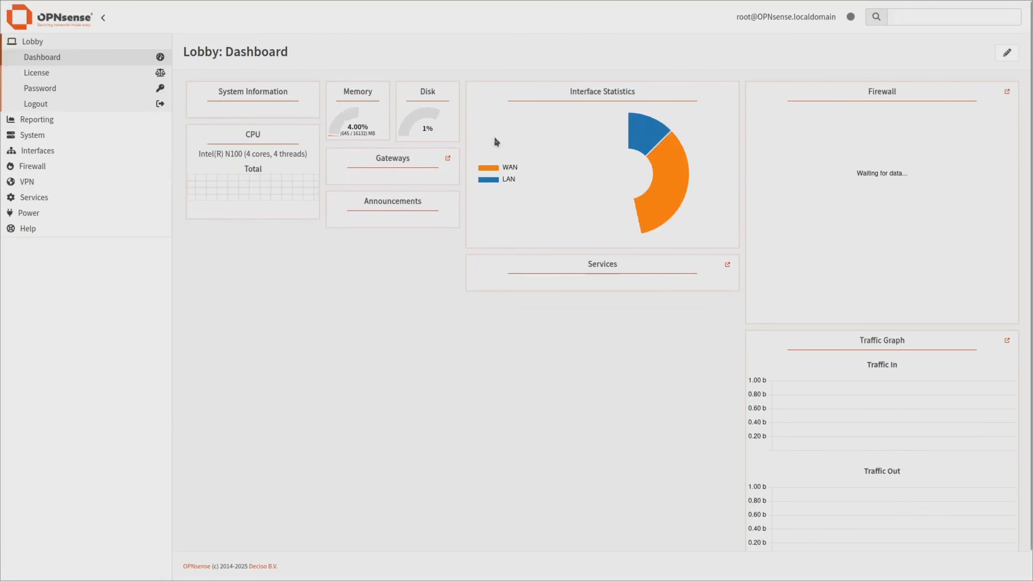
Check Interfaces > Assignments for the detected Mellanox mlxen0 device.
{"action": "left_click", "coordinate": [45, 150]}
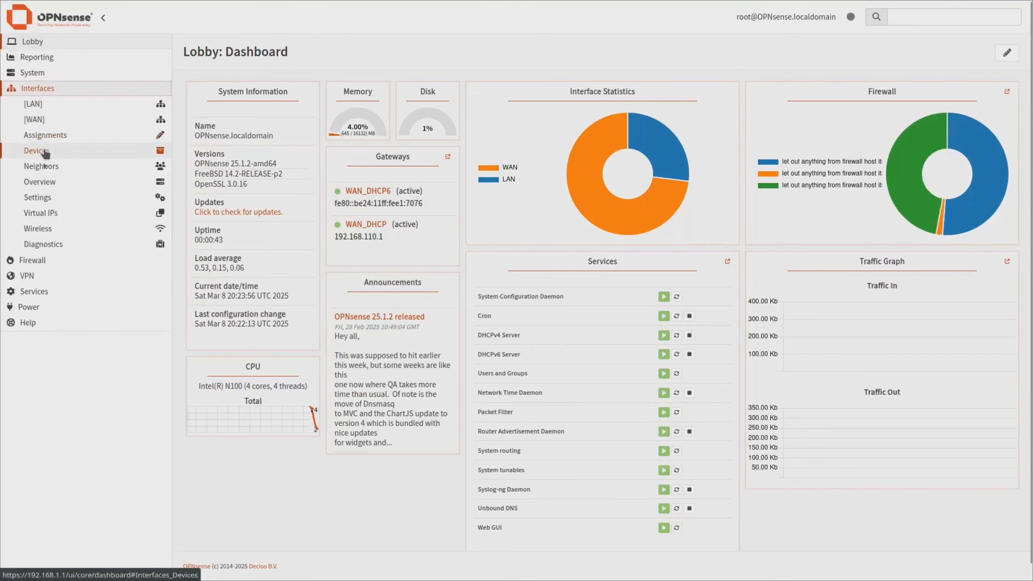
{"action": "left_click", "coordinate": [49, 135]}
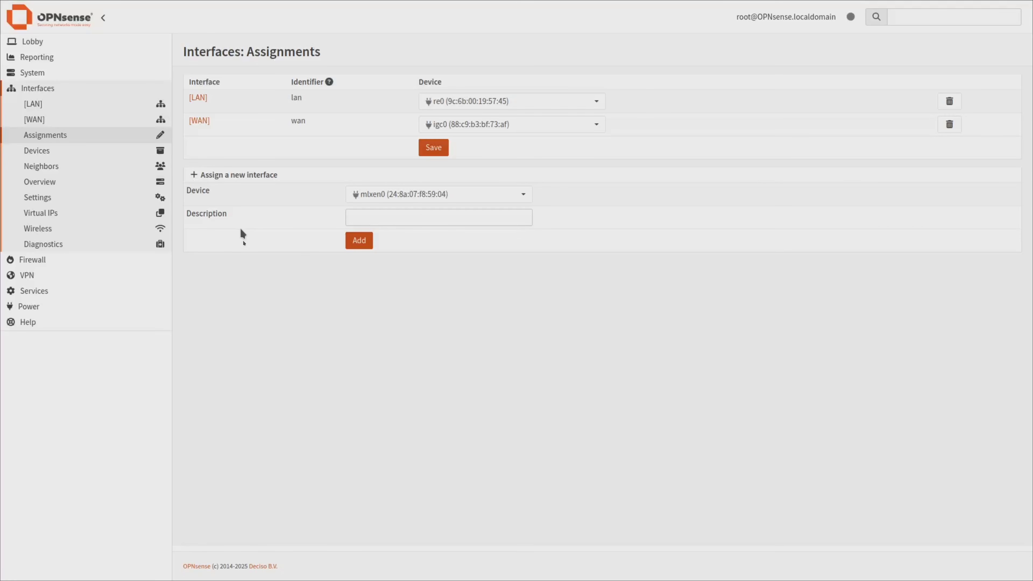
{"action": "left_click", "coordinate": [32, 73]}
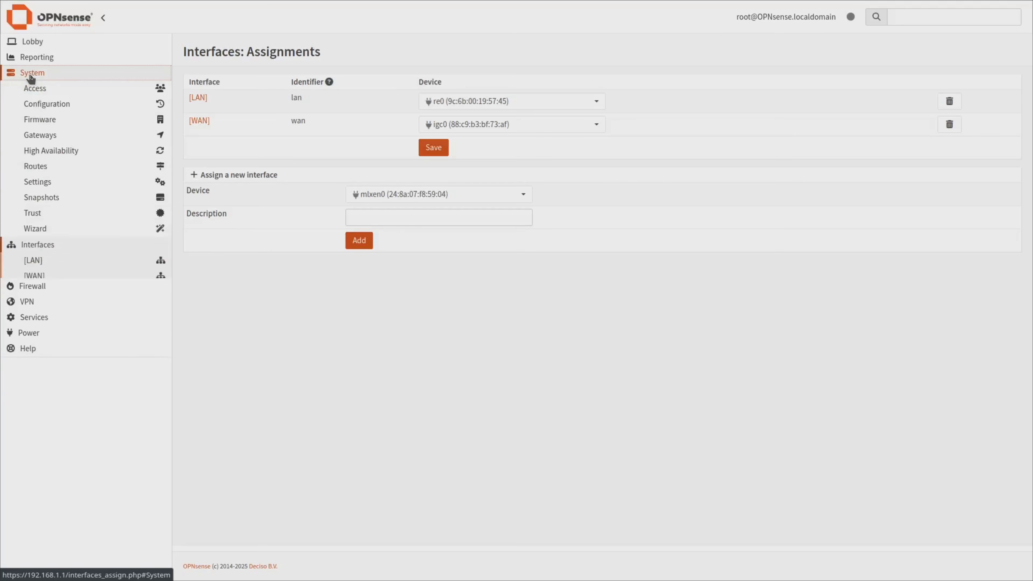
{"action": "left_click", "coordinate": [37, 182]}
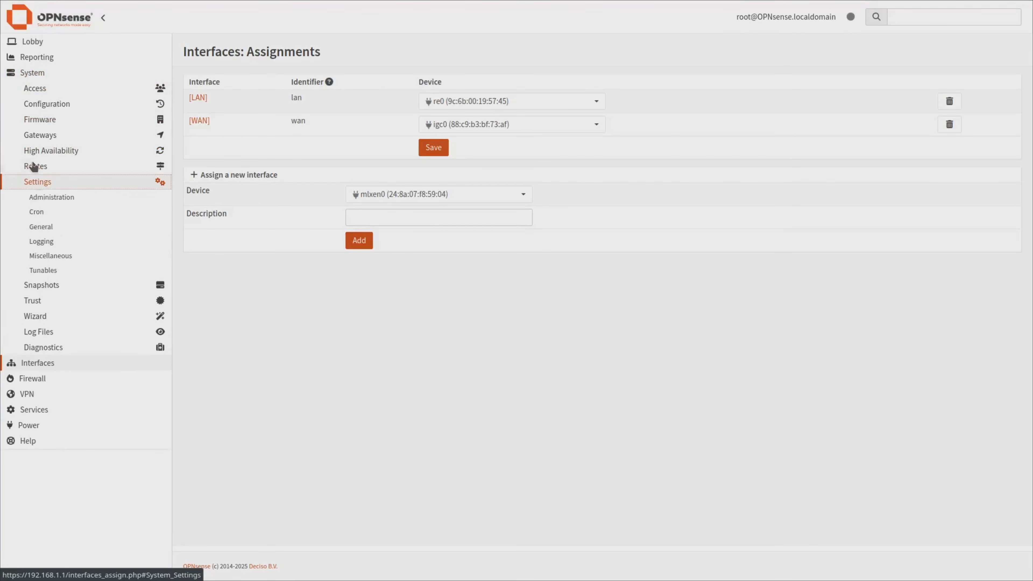
In System > Settings > General, replace the hostname with router-demo and the domain with homenetworkguy.com.
{"action": "left_click", "coordinate": [43, 232]}
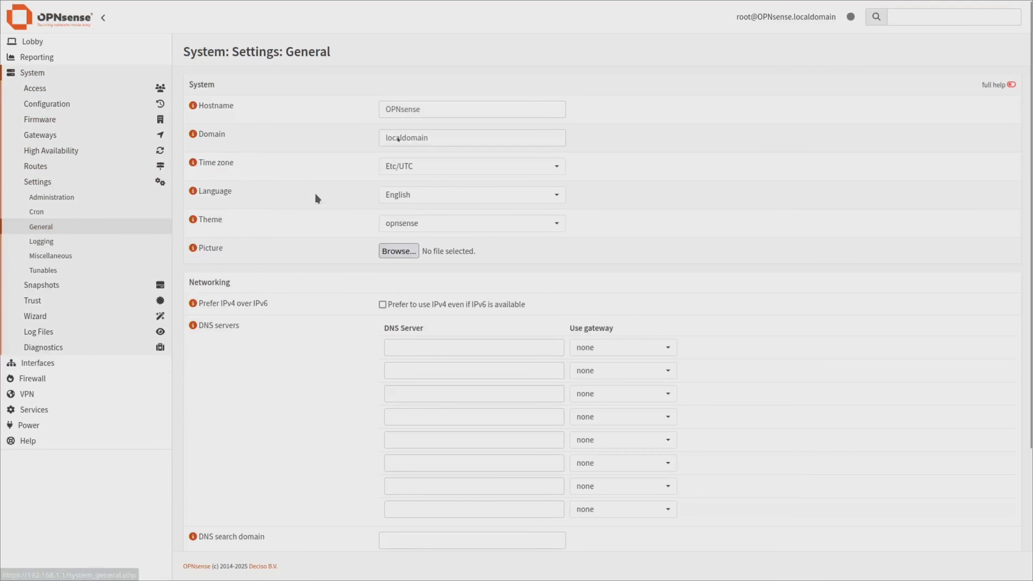
{"action": "double_click", "coordinate": [407, 110]}
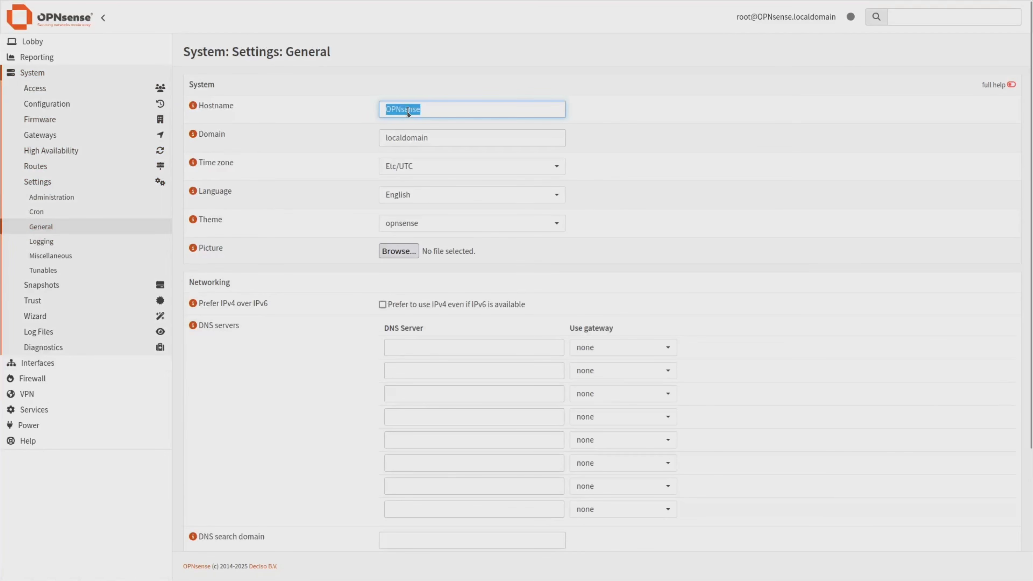
{"action": "type", "text": "router-demo"}
{"action": "double_click", "coordinate": [439, 139]}
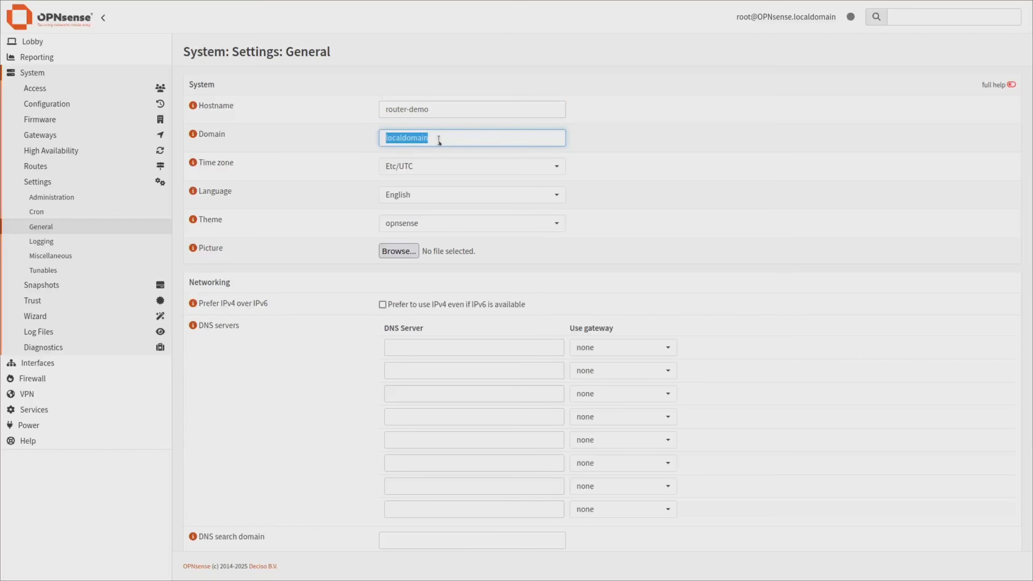
{"action": "type", "text": "homenetworkguy.com"}
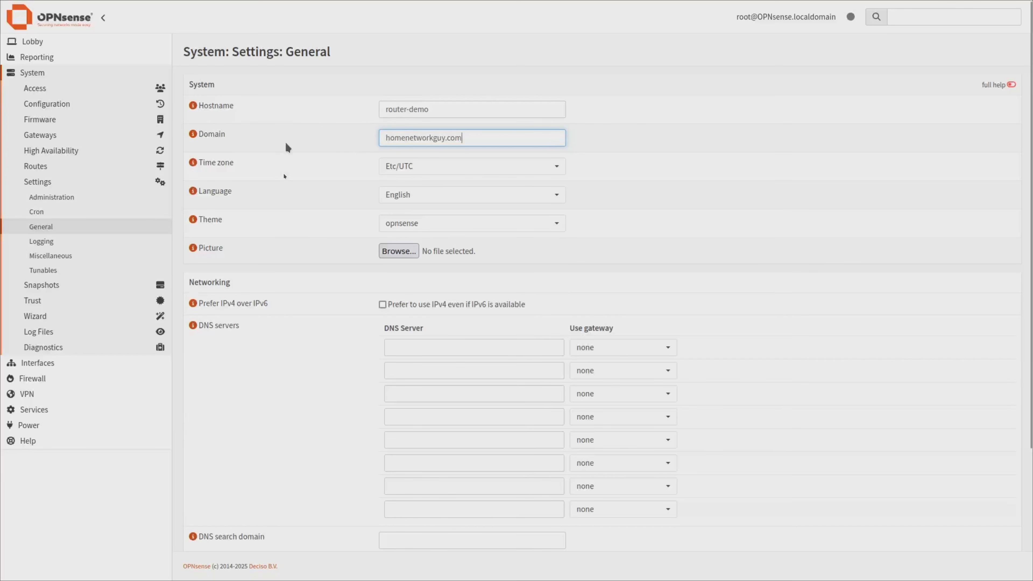
Pick the opnsense-dark theme and save the general settings.
{"action": "left_click", "coordinate": [434, 225]}
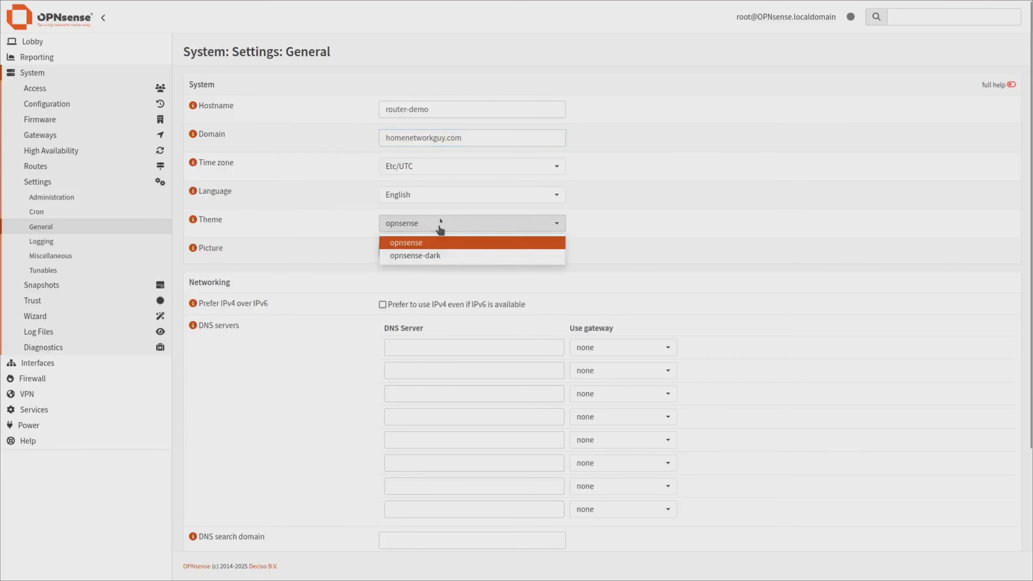
{"action": "left_click", "coordinate": [444, 254]}
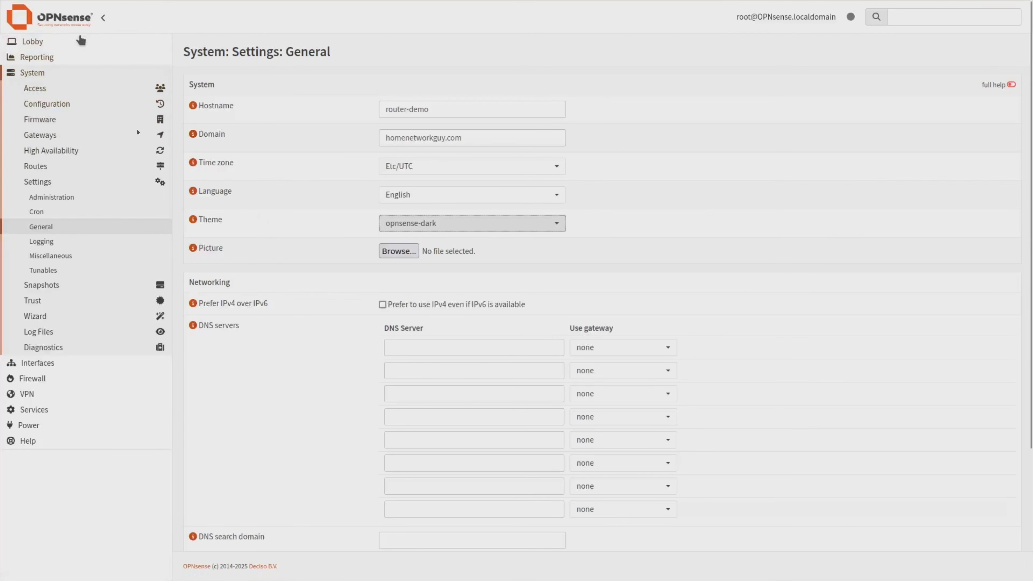
{"action": "scroll", "coordinate": [330, 286], "scroll_direction": "down", "scroll_amount": 1}
{"action": "scroll", "coordinate": [329, 353], "scroll_direction": "down", "scroll_amount": 4}
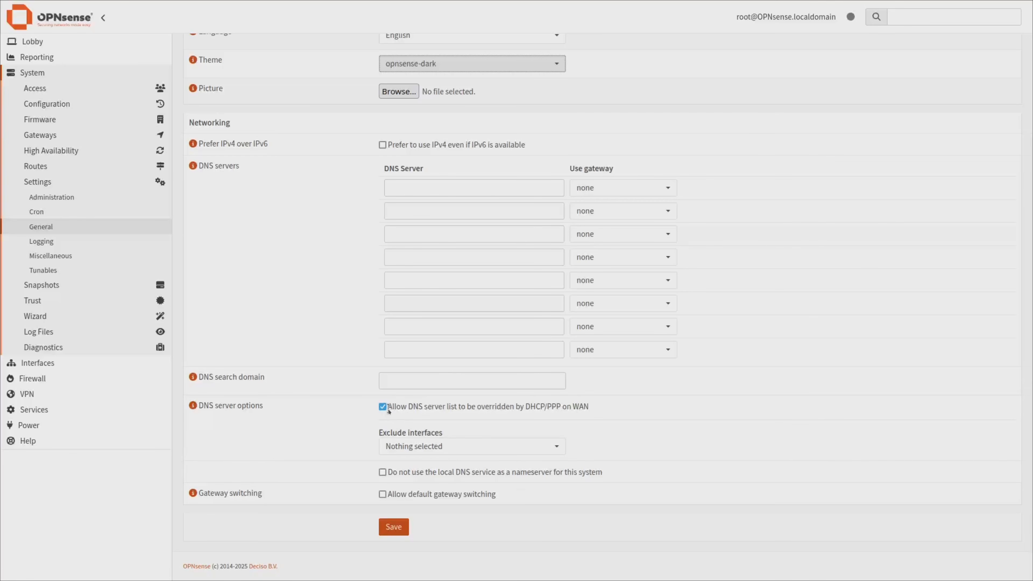
{"action": "left_click", "coordinate": [402, 531]}
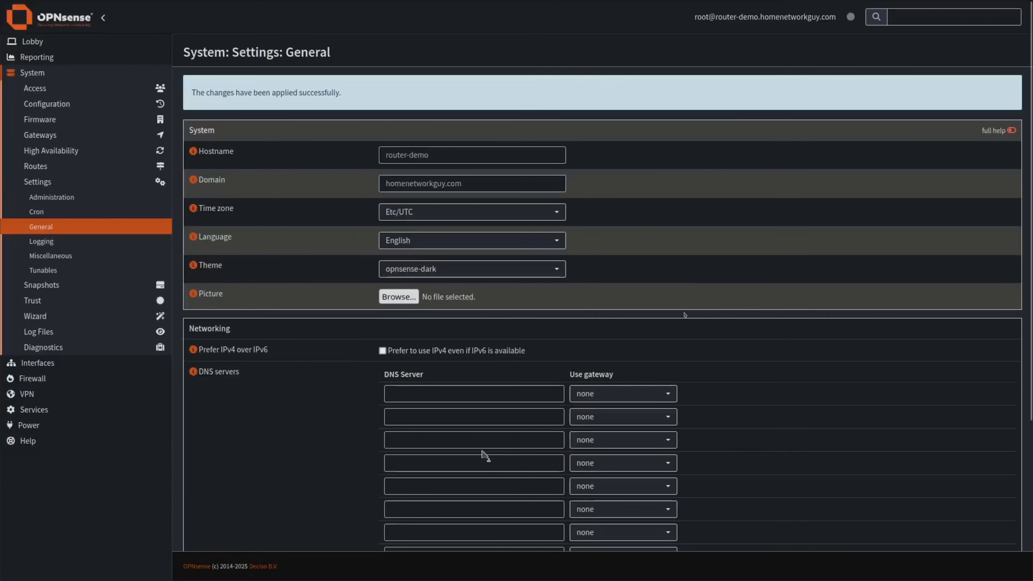
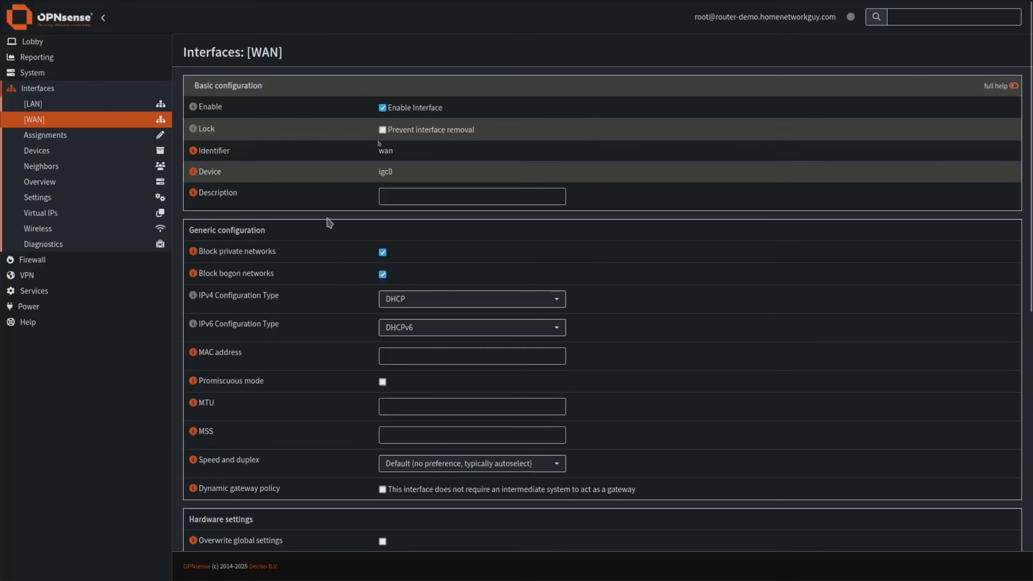
Tick 'Prevent interface removal' on the WAN interface, then move down to its DHCP client configuration.
{"action": "left_click", "coordinate": [383, 131]}
{"action": "scroll", "coordinate": [385, 333], "scroll_direction": "down", "scroll_amount": 1}
{"action": "scroll", "coordinate": [385, 331], "scroll_direction": "down", "scroll_amount": 1}
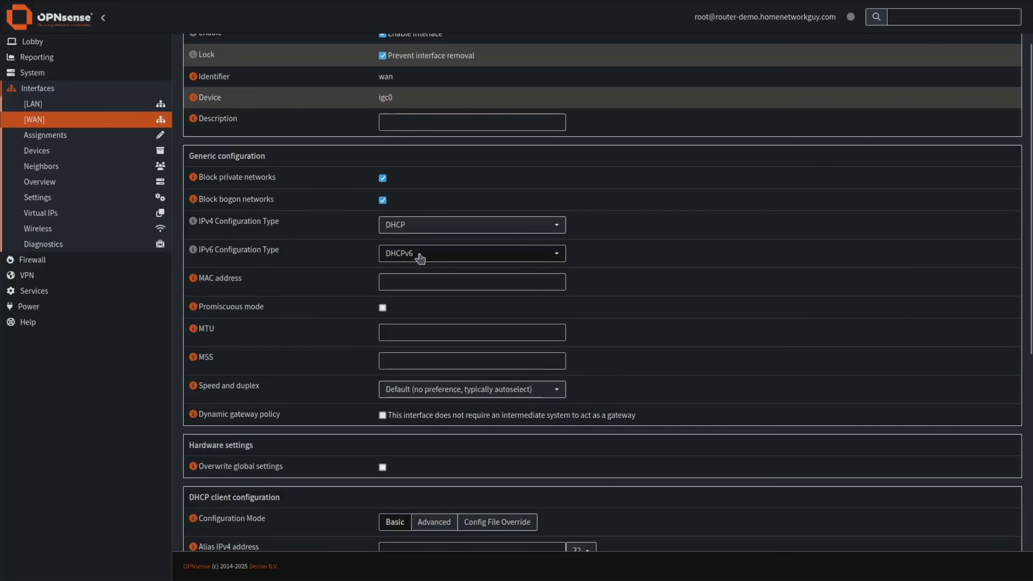
{"action": "scroll", "coordinate": [331, 302], "scroll_direction": "down", "scroll_amount": 5}
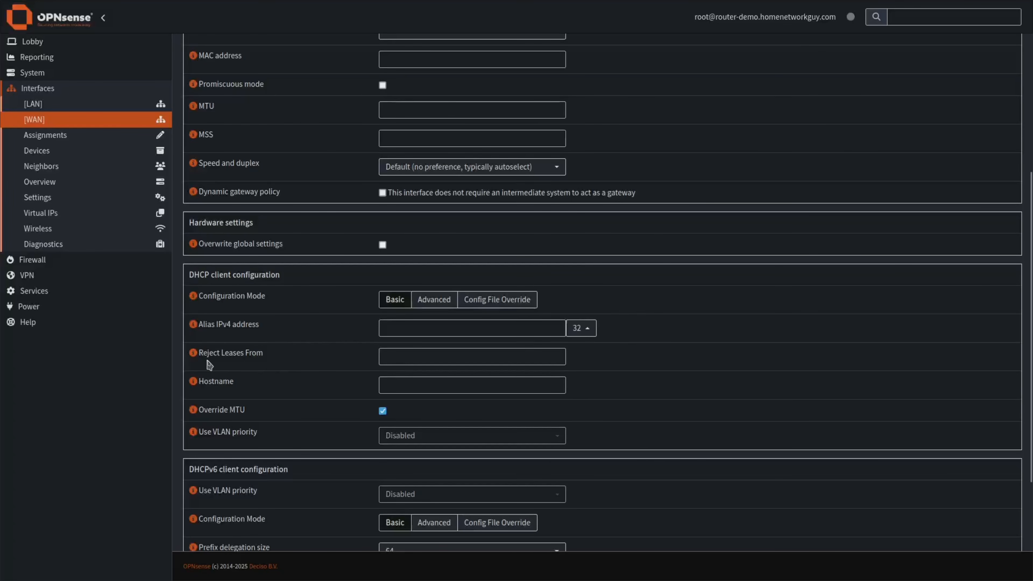
Enter 192.168.100.1 in the WAN's Reject Leases From field.
{"action": "left_click", "coordinate": [404, 357]}
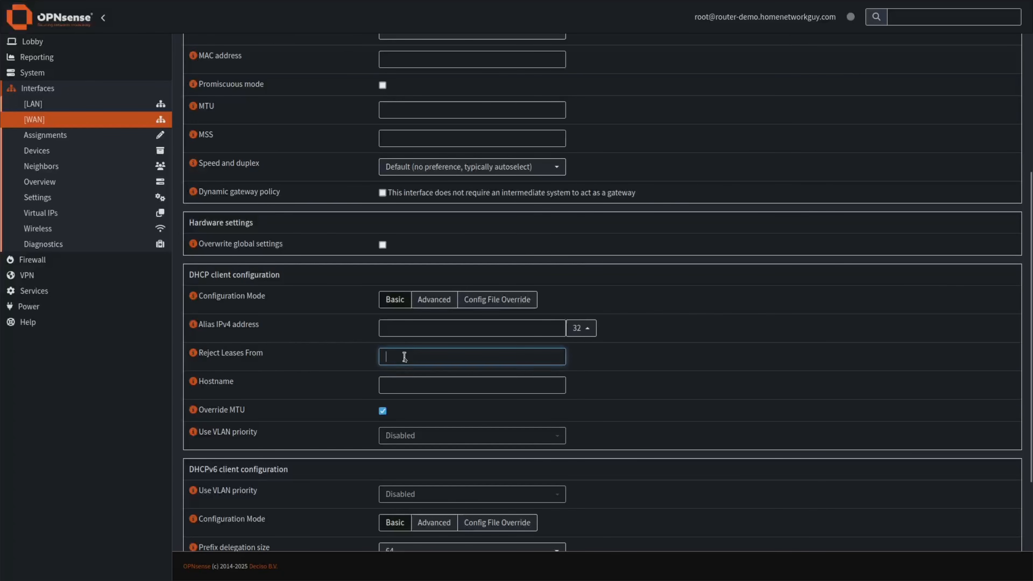
{"action": "type", "text": "192.168.100.1"}
{"action": "scroll", "coordinate": [407, 386], "scroll_direction": "down", "scroll_amount": 4}
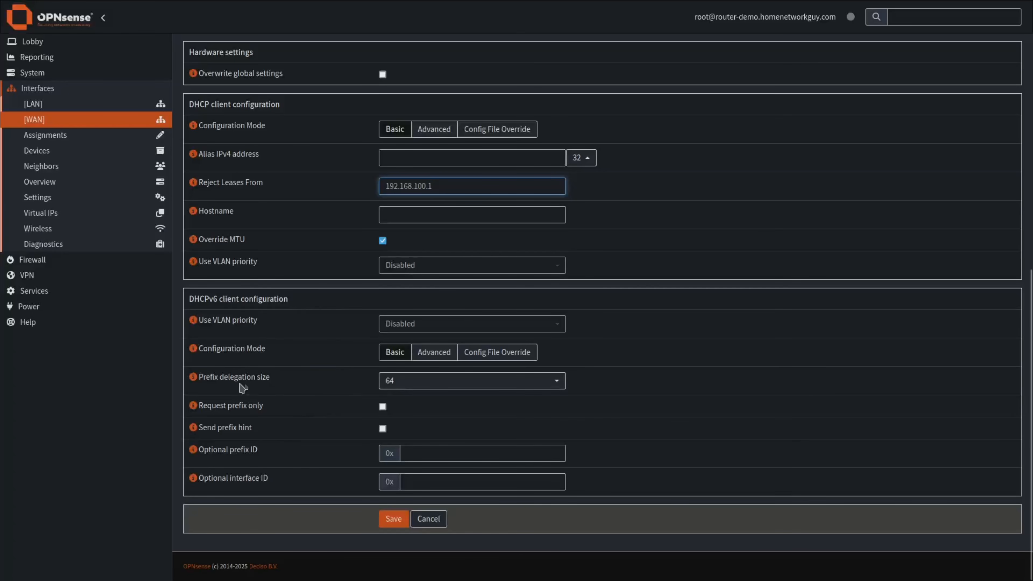
Set the WAN's DHCPv6 prefix delegation size to 62.
{"action": "left_click", "coordinate": [400, 384]}
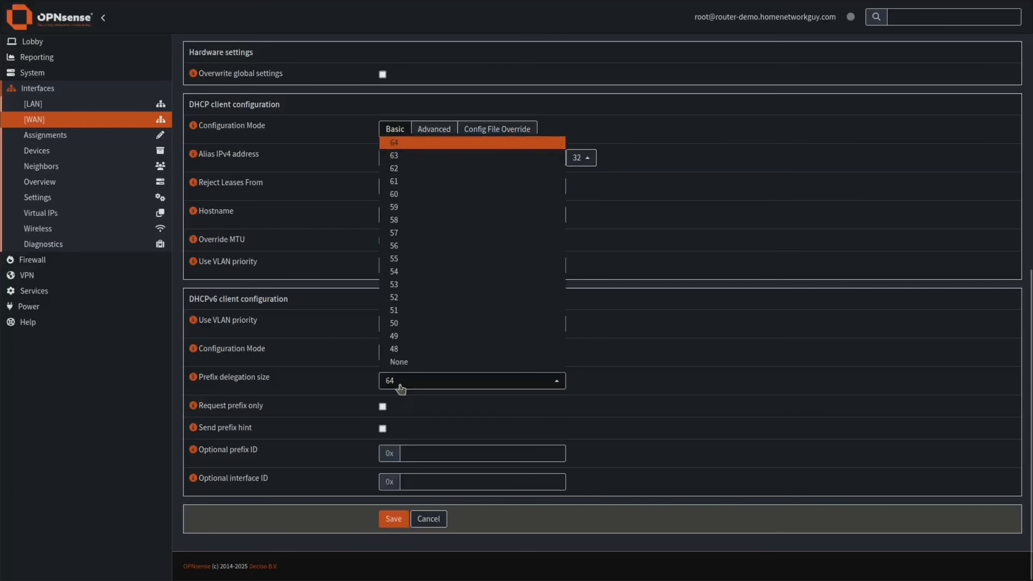
{"action": "left_click", "coordinate": [400, 195]}
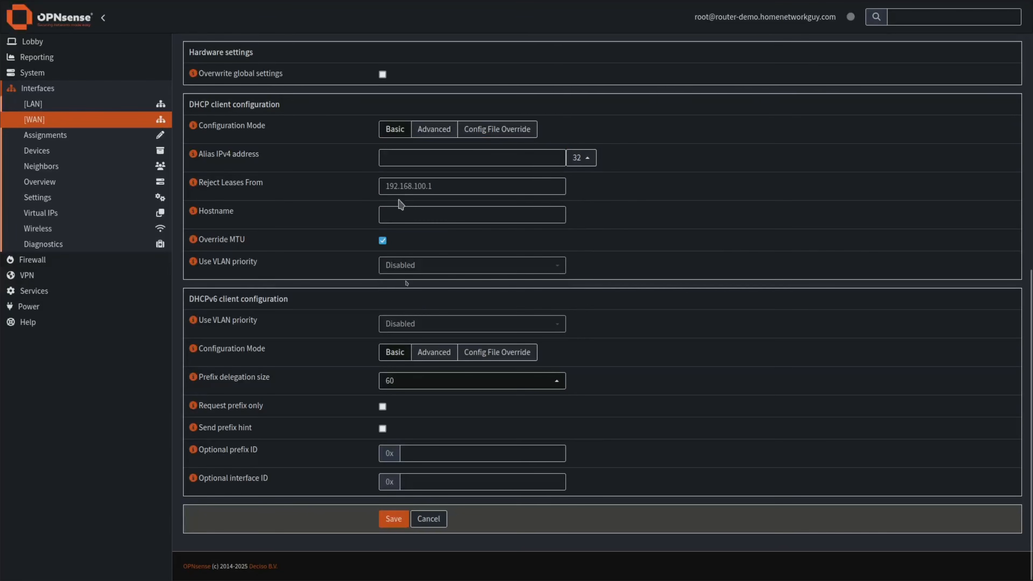
{"action": "left_click", "coordinate": [403, 387]}
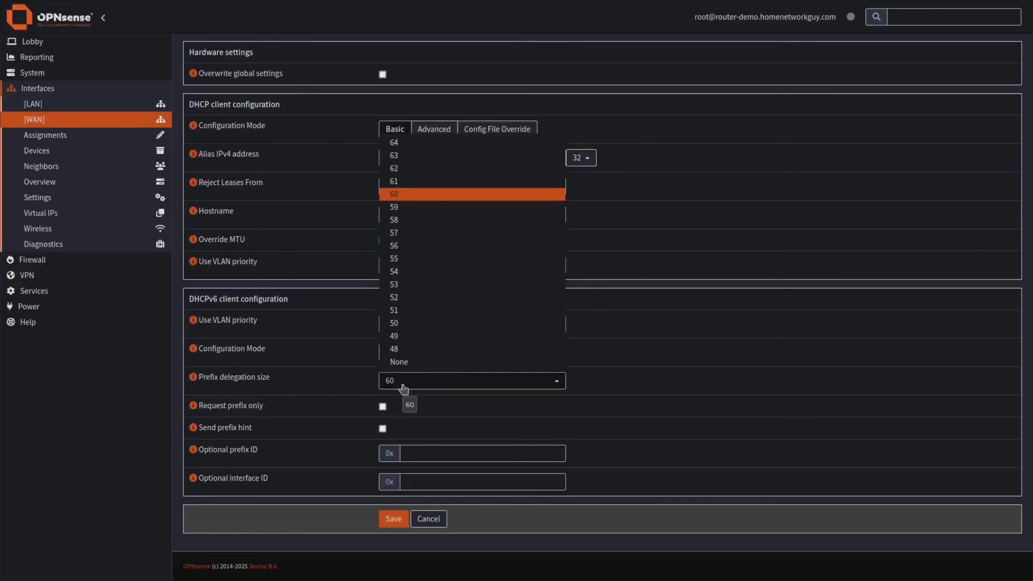
{"action": "left_click", "coordinate": [397, 168]}
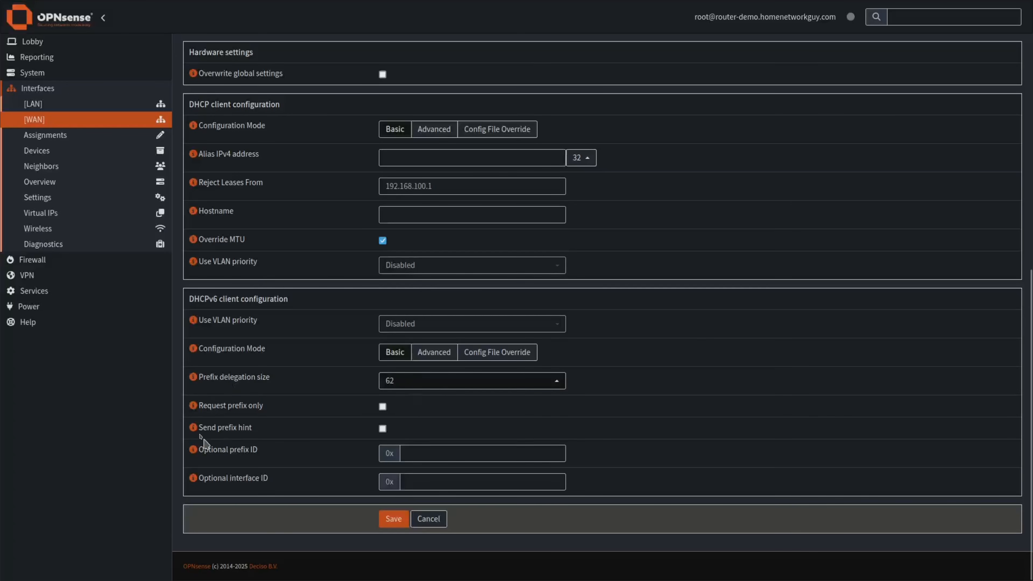
Enable Send prefix hint, then save and apply the WAN settings.
{"action": "left_click_drag", "start_coordinate": [217, 427], "coordinate": [244, 427]}
{"action": "left_click", "coordinate": [382, 428]}
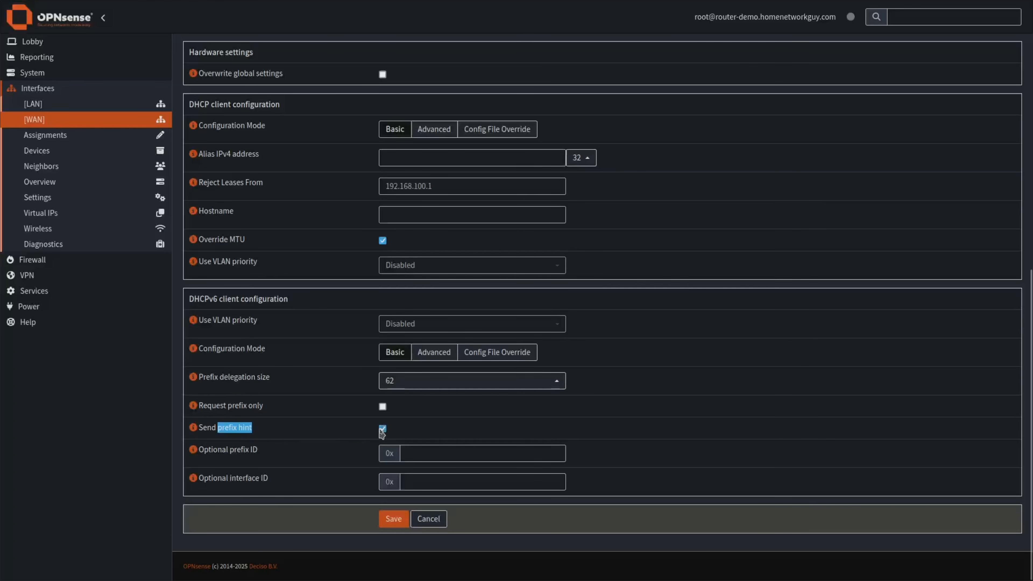
{"action": "left_click", "coordinate": [357, 439]}
{"action": "left_click", "coordinate": [385, 525]}
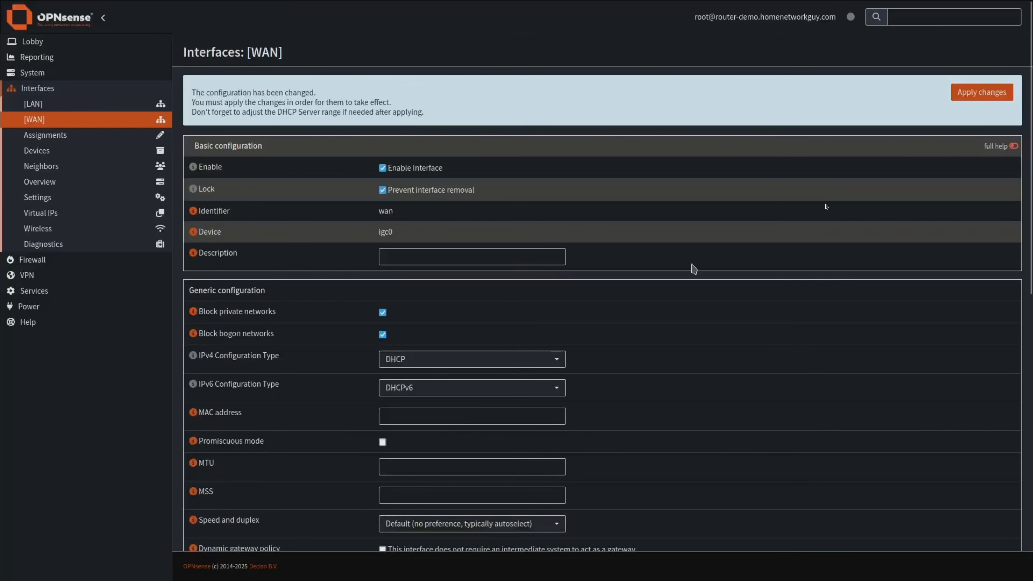
{"action": "left_click", "coordinate": [975, 96]}
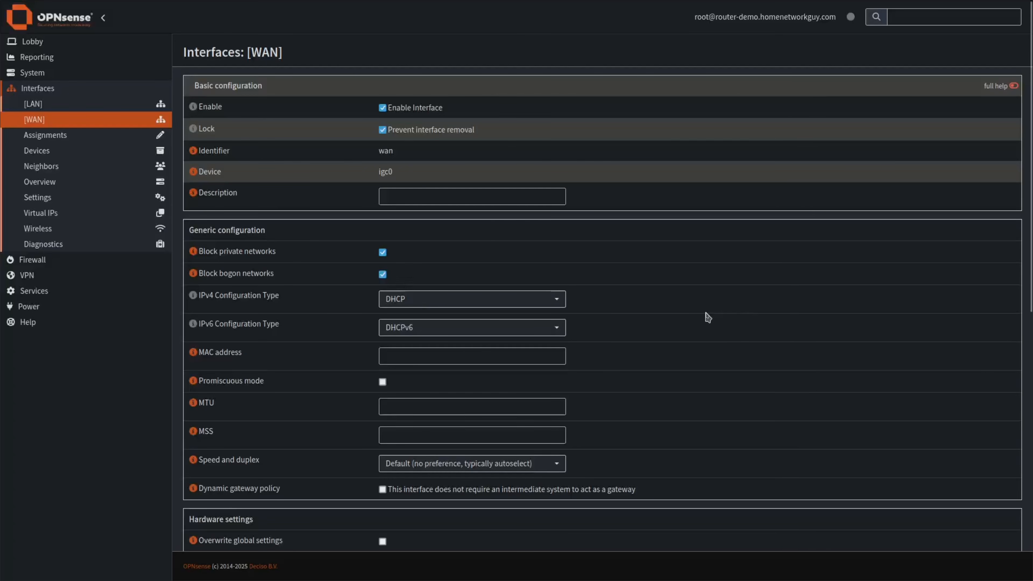
In Interfaces > Overview, review the WAN details for its addresses and delegated IPv6 prefix.
{"action": "left_click", "coordinate": [51, 184]}
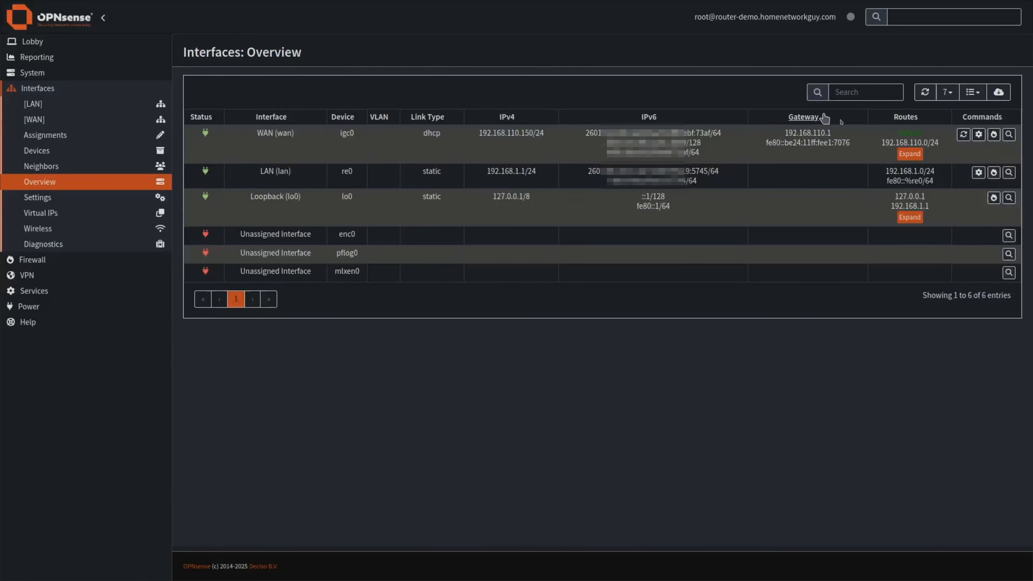
{"action": "left_click", "coordinate": [1009, 135]}
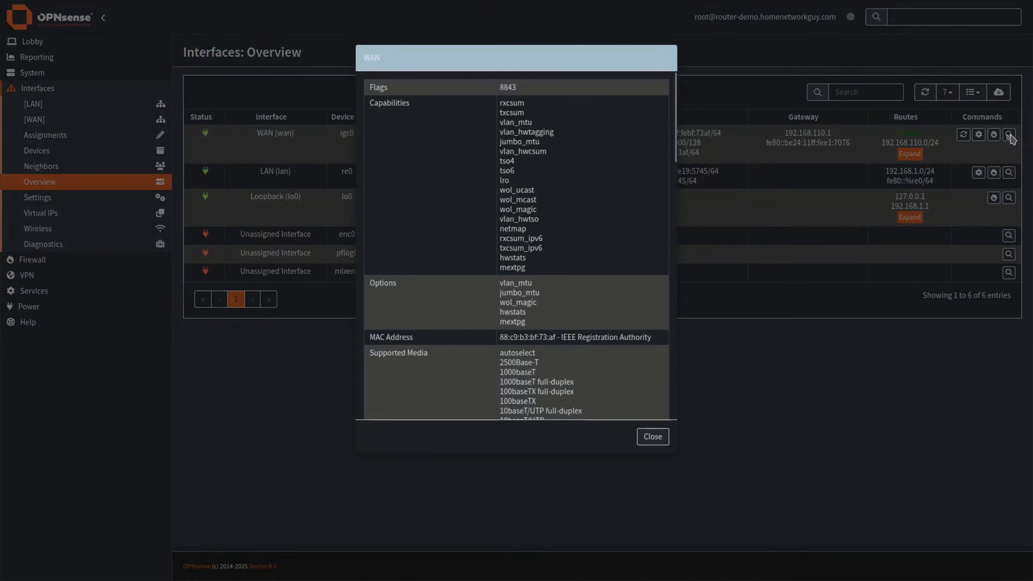
{"action": "scroll", "coordinate": [634, 304], "scroll_direction": "down", "scroll_amount": 1}
{"action": "scroll", "coordinate": [634, 304], "scroll_direction": "down", "scroll_amount": 10}
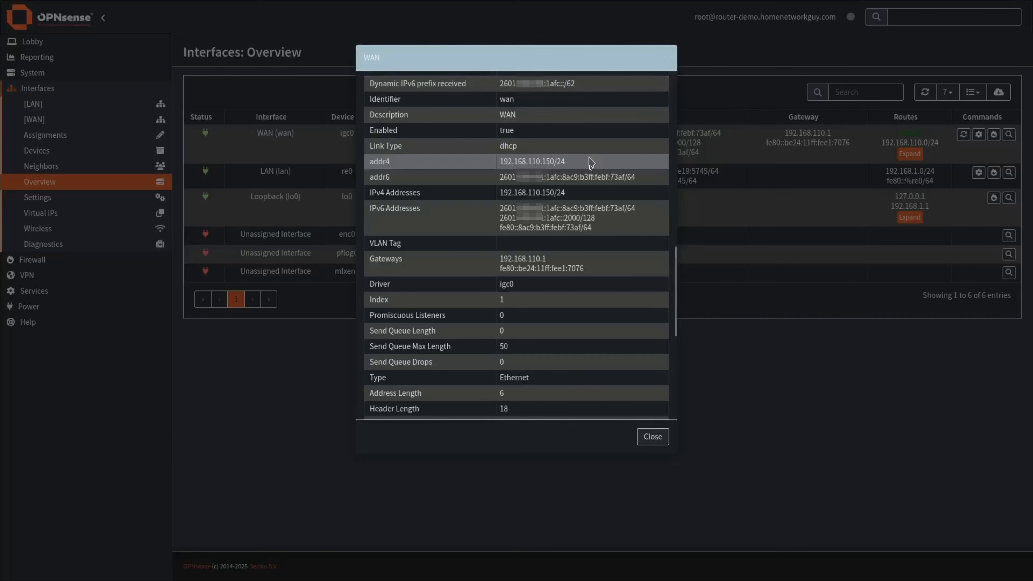
{"action": "left_click", "coordinate": [652, 437]}
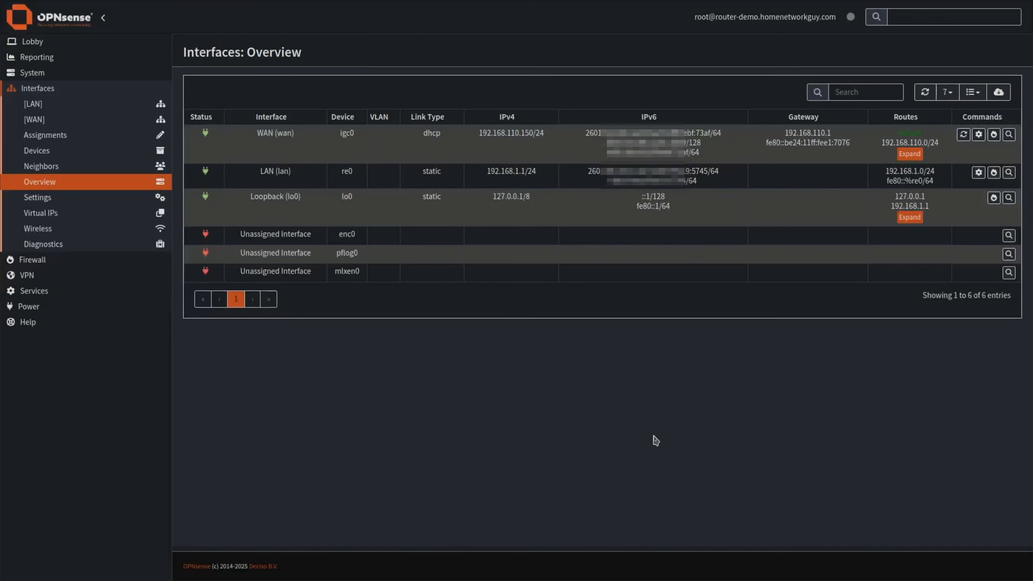
On the LAN interface, set prefix ID 1, enable manual DHCPv6/RA configuration, and save.
{"action": "left_click", "coordinate": [34, 107]}
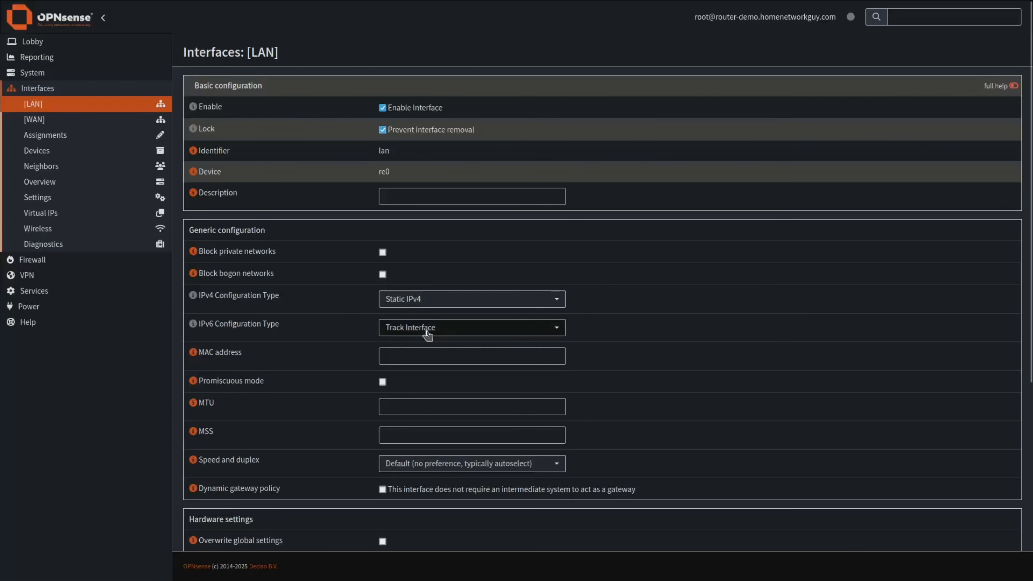
{"action": "scroll", "coordinate": [330, 393], "scroll_direction": "down", "scroll_amount": 5}
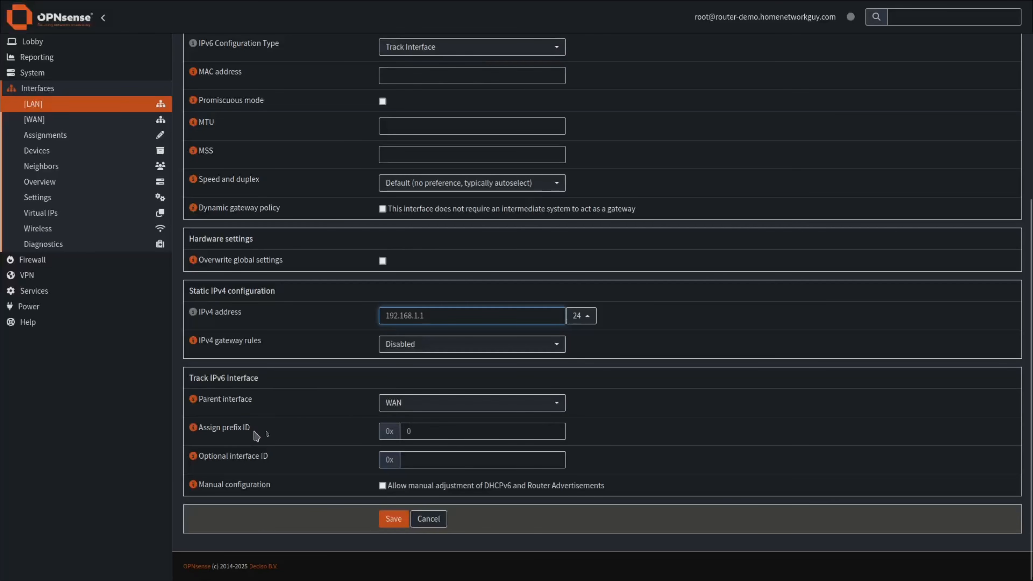
{"action": "left_click", "coordinate": [441, 429]}
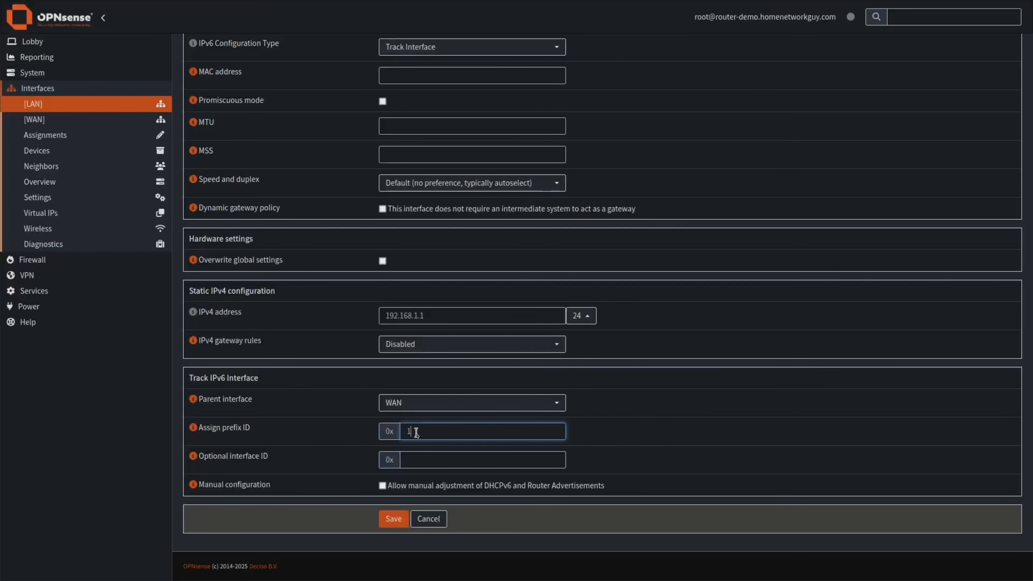
{"action": "left_click_drag", "start_coordinate": [416, 485], "coordinate": [557, 489]}
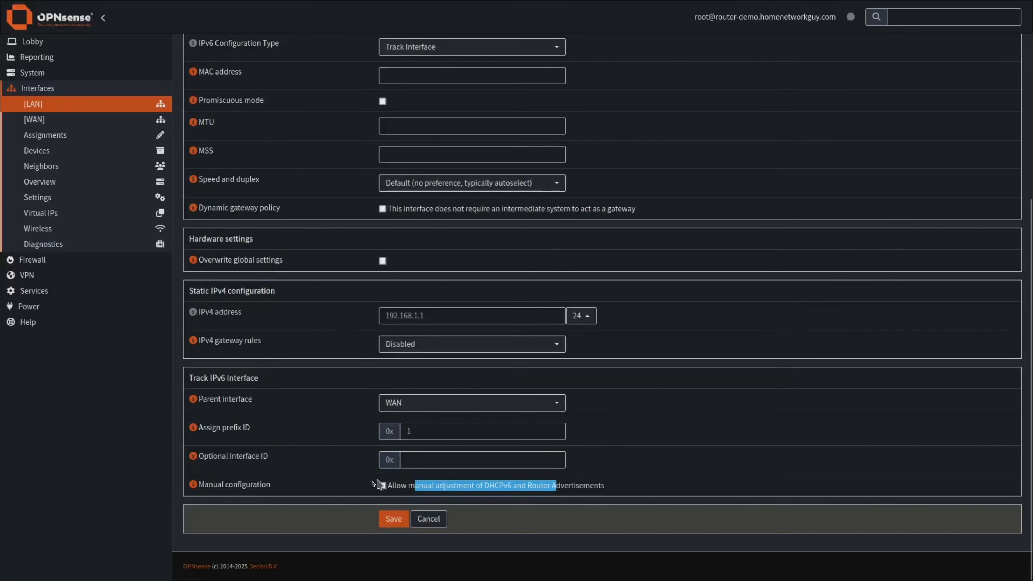
{"action": "left_click", "coordinate": [383, 485]}
{"action": "left_click_drag", "start_coordinate": [411, 485], "coordinate": [414, 485]}
{"action": "left_click", "coordinate": [397, 522]}
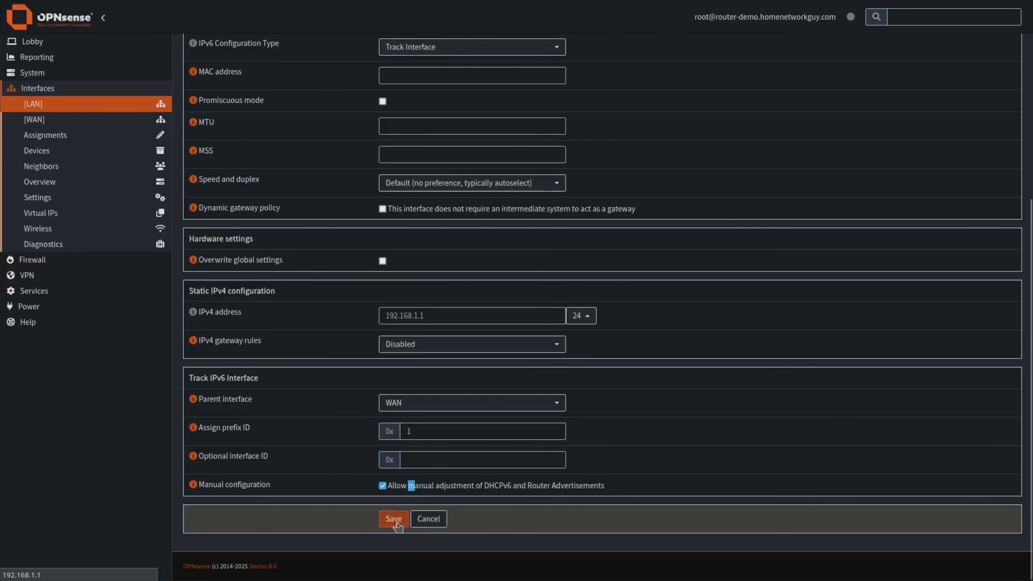
Apply the LAN changes and expand the Interfaces > Devices menu.
{"action": "left_click", "coordinate": [981, 92]}
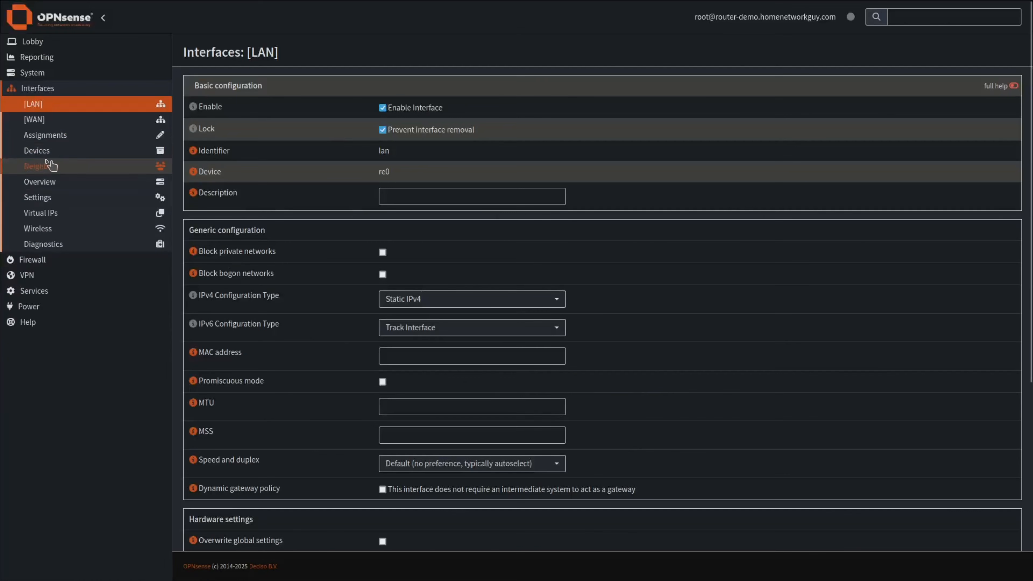
{"action": "left_click", "coordinate": [48, 151]}
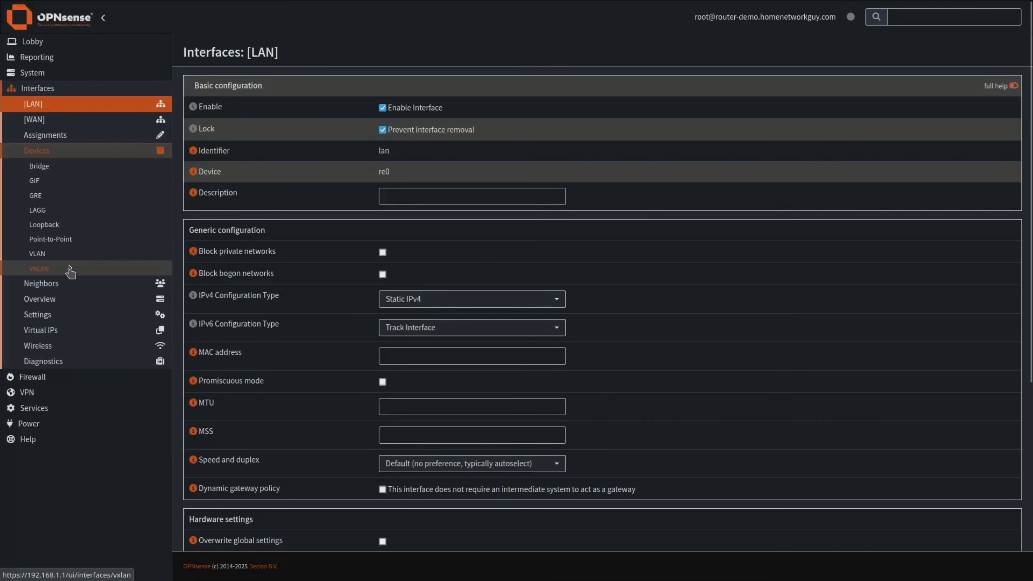
Go to the VLAN devices page and start adding a new VLAN.
{"action": "left_click", "coordinate": [37, 255]}
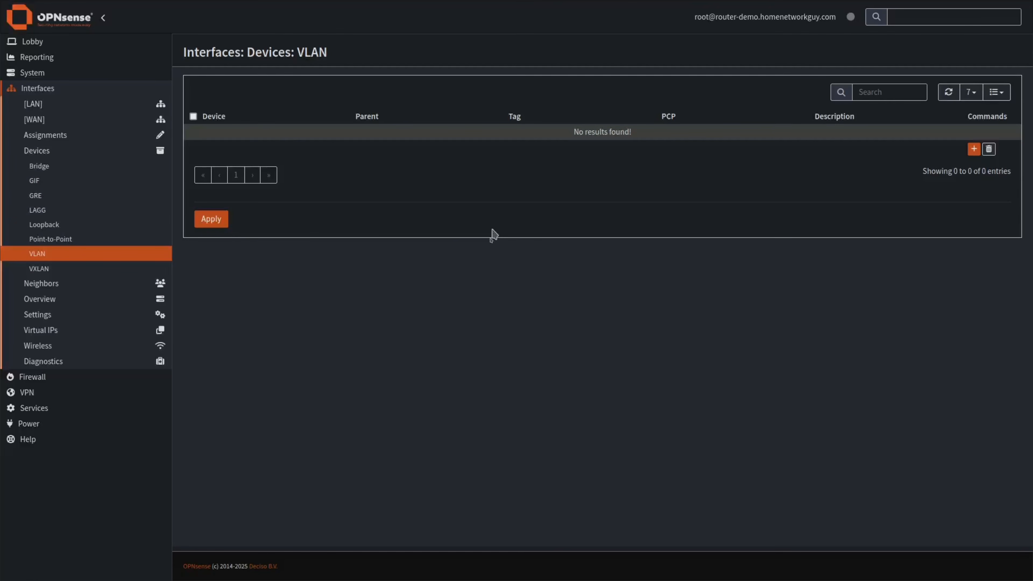
{"action": "left_click", "coordinate": [974, 149]}
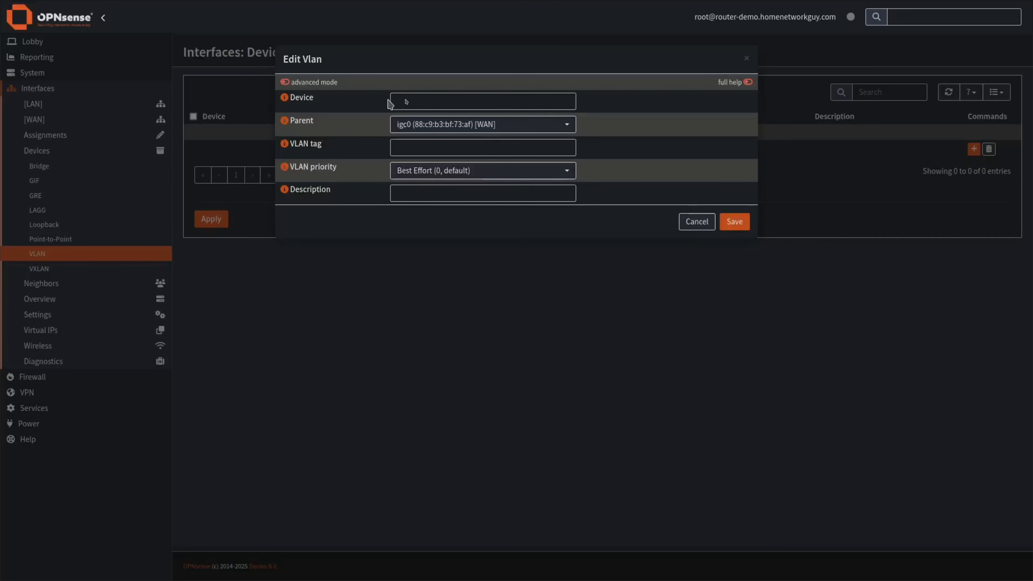
Create a VLAN on parent mlxen0 with tag 10 and description USER, and save it.
{"action": "left_click", "coordinate": [284, 100]}
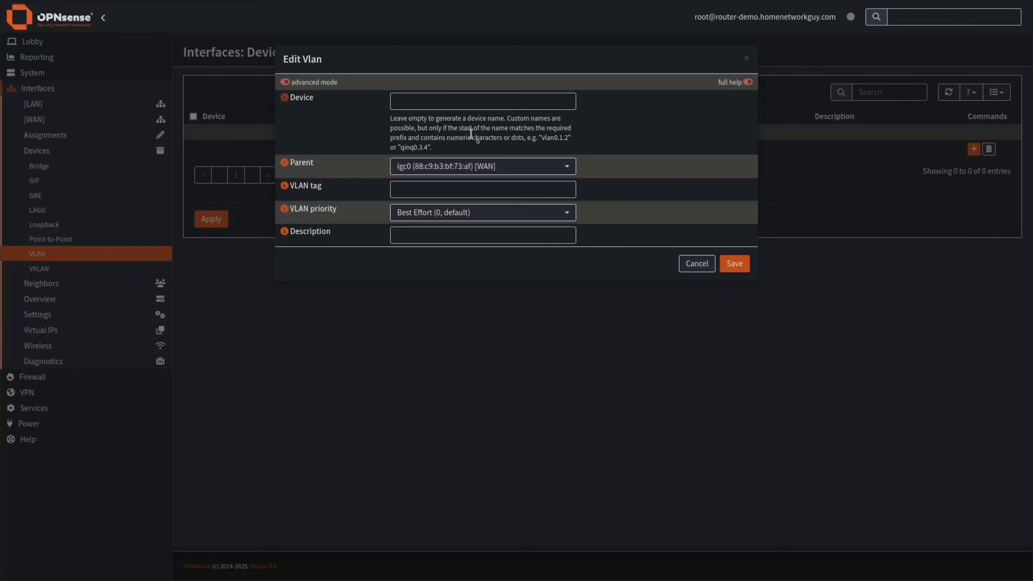
{"action": "left_click", "coordinate": [285, 97]}
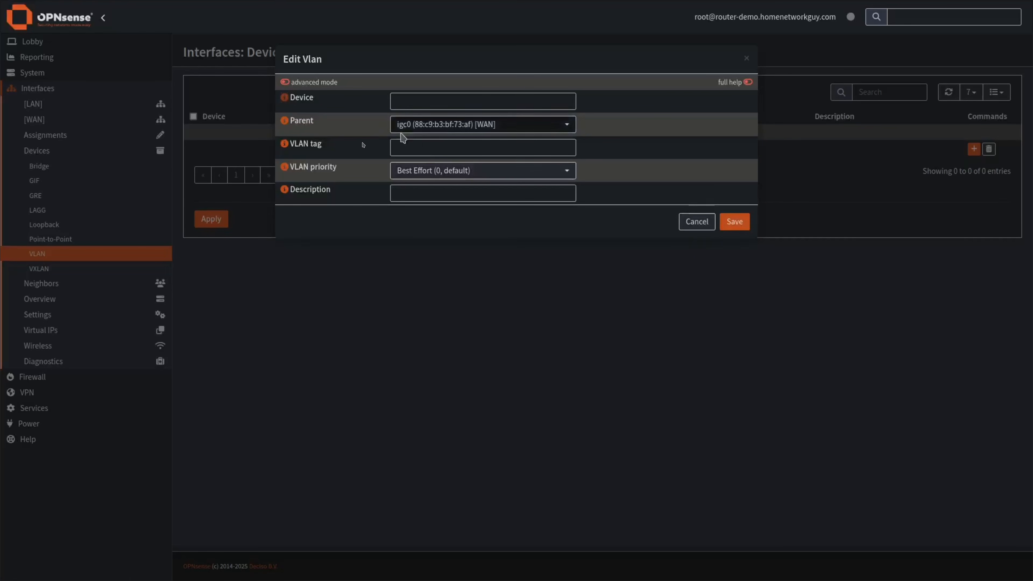
{"action": "left_click", "coordinate": [452, 128]}
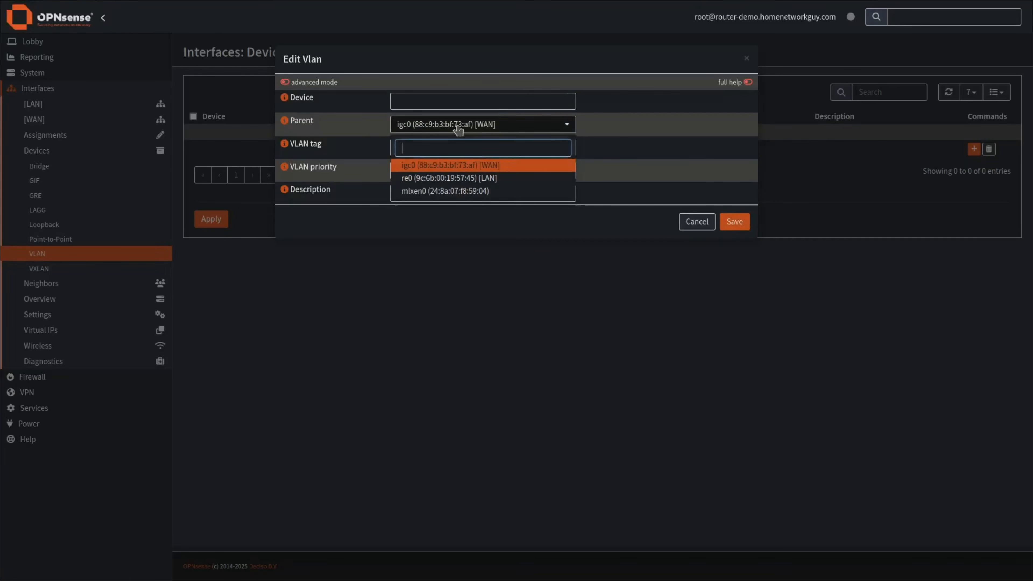
{"action": "left_click", "coordinate": [453, 194]}
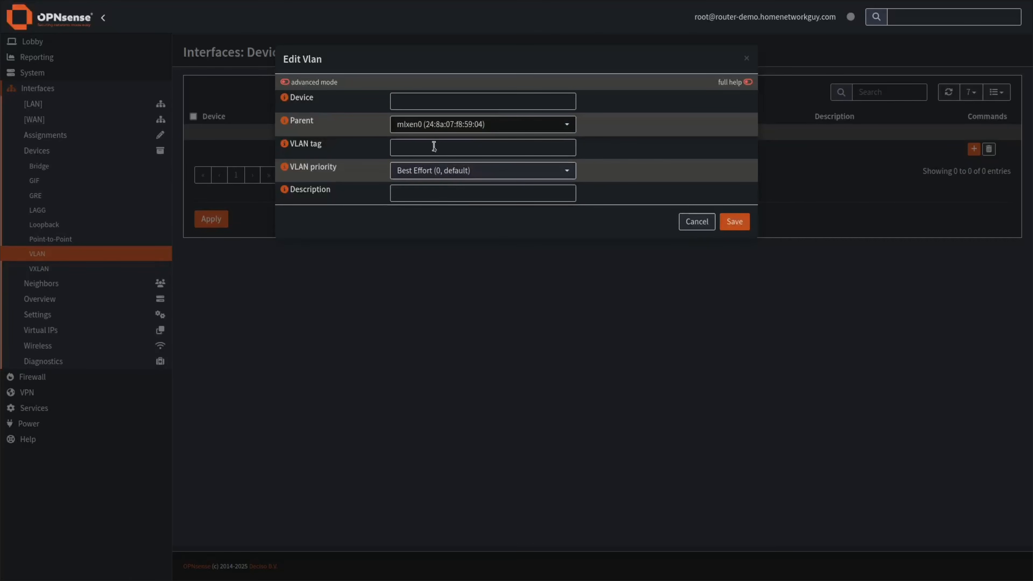
{"action": "left_click", "coordinate": [405, 147]}
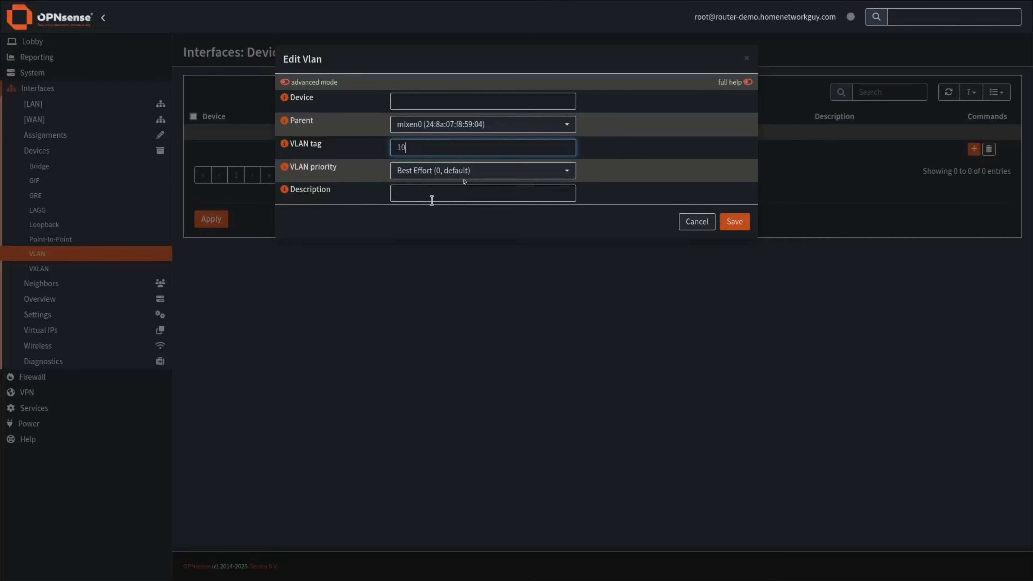
{"action": "left_click", "coordinate": [437, 193]}
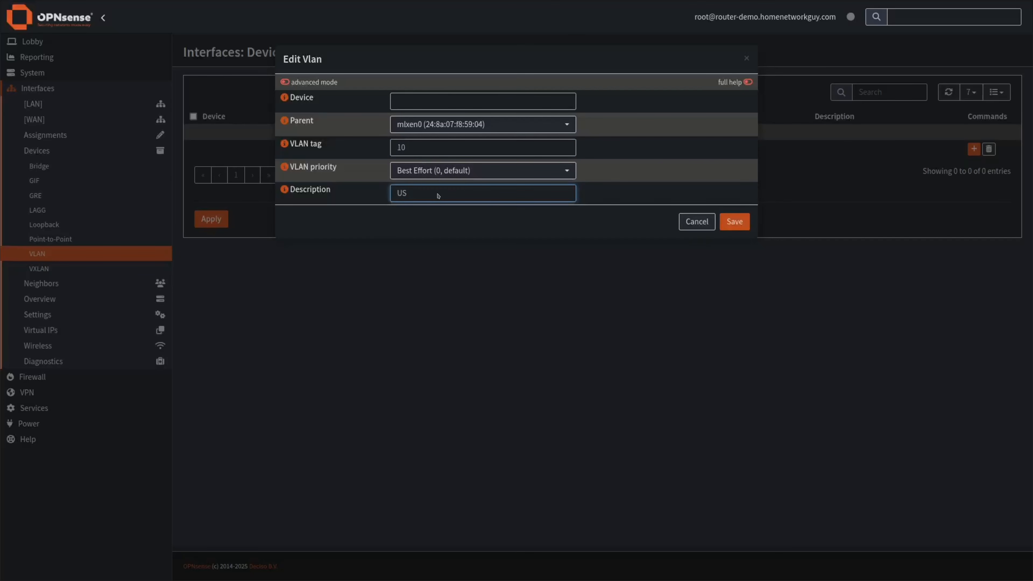
{"action": "left_click", "coordinate": [735, 222]}
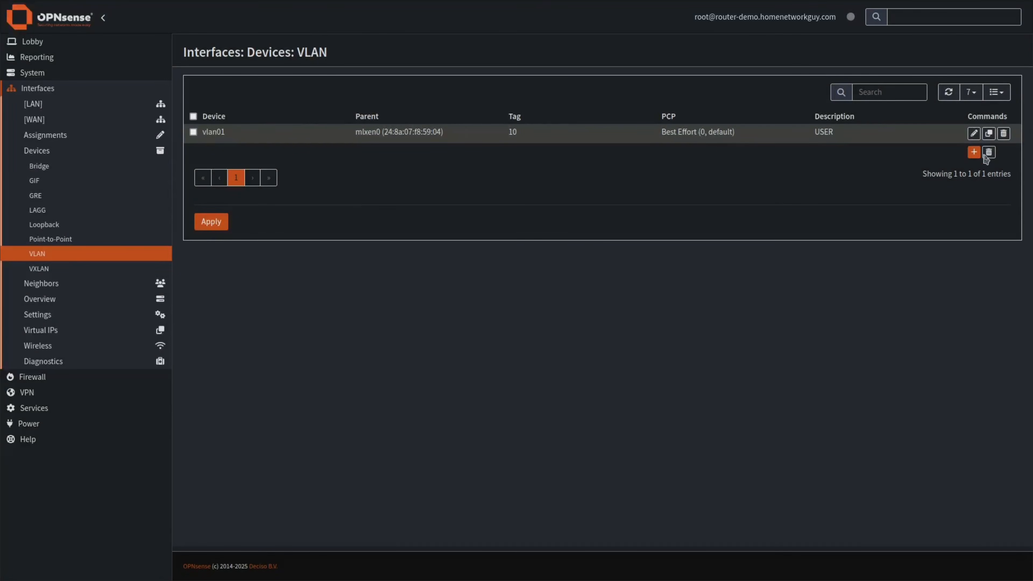
Add a VLAN on mlxen0 with tag 20 and description GUEST.
{"action": "left_click", "coordinate": [973, 153]}
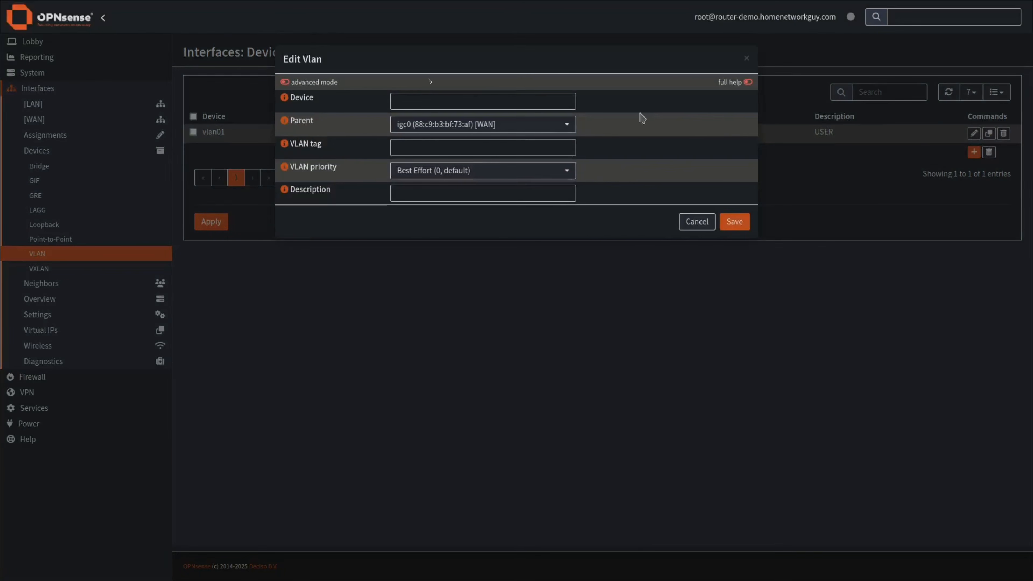
{"action": "left_click", "coordinate": [408, 127]}
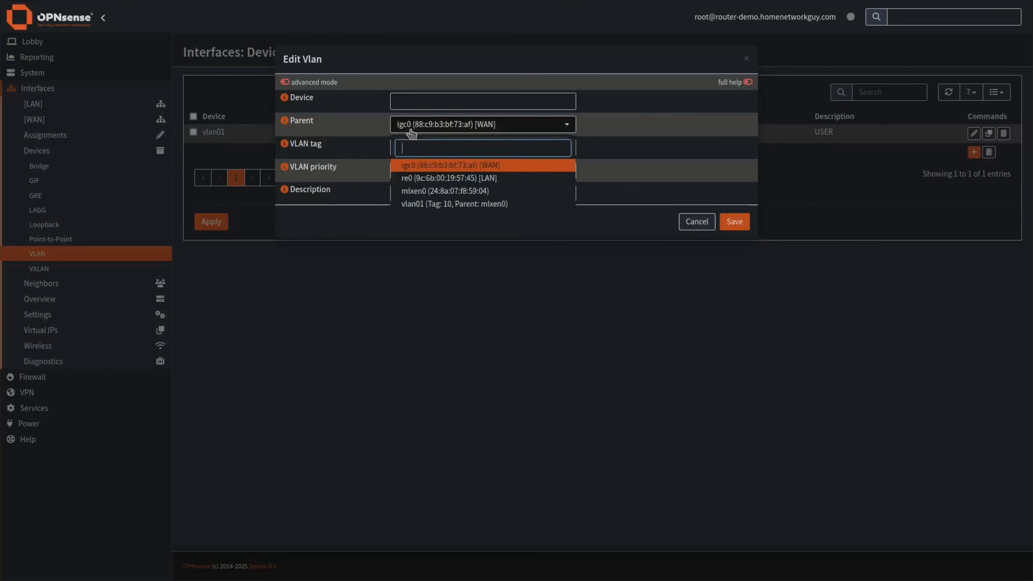
{"action": "left_click", "coordinate": [458, 191]}
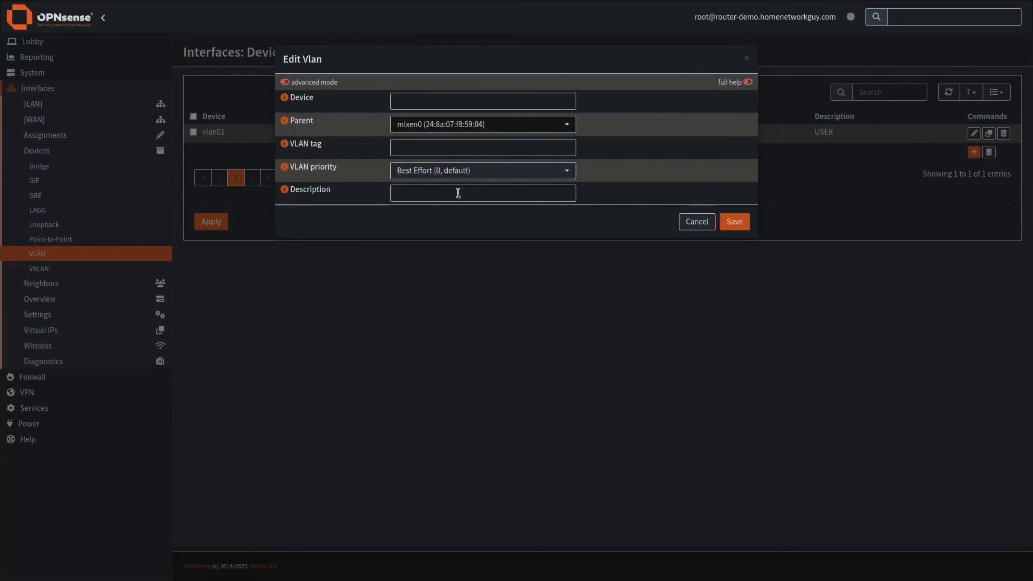
{"action": "left_click", "coordinate": [411, 149]}
{"action": "type", "text": "20"}
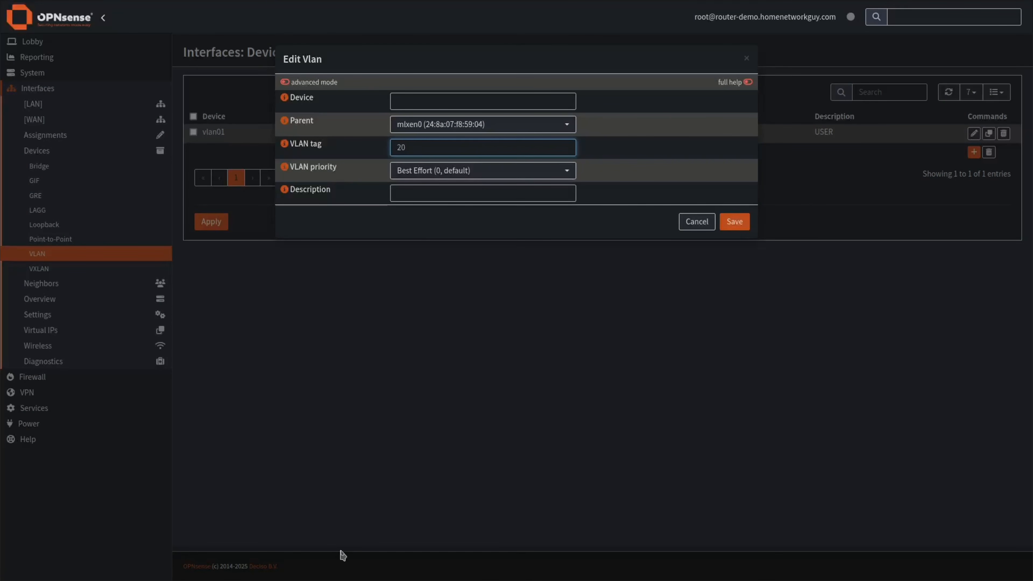
{"action": "left_click", "coordinate": [415, 194]}
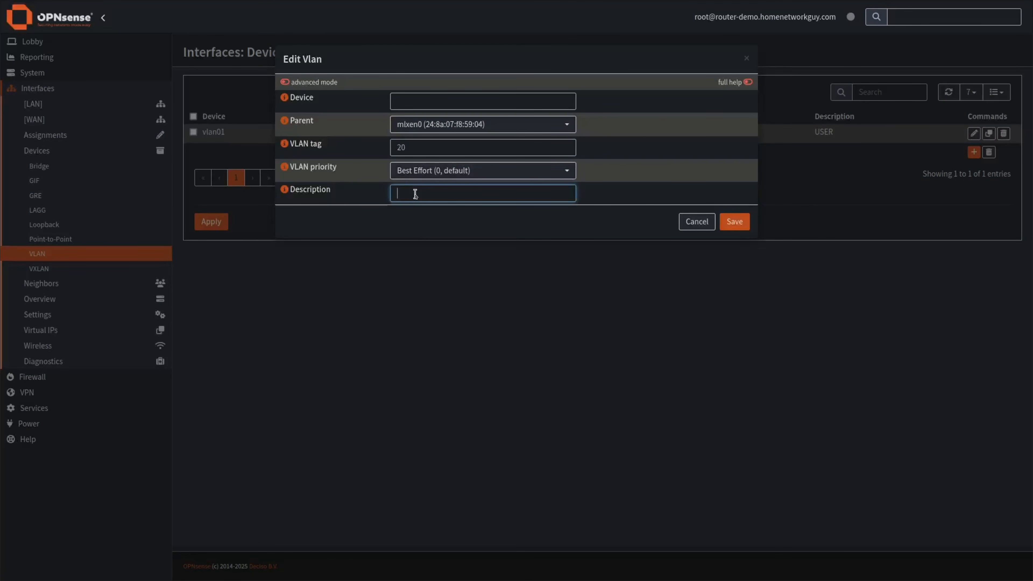
{"action": "type", "text": "GUEST"}
{"action": "left_click", "coordinate": [747, 223]}
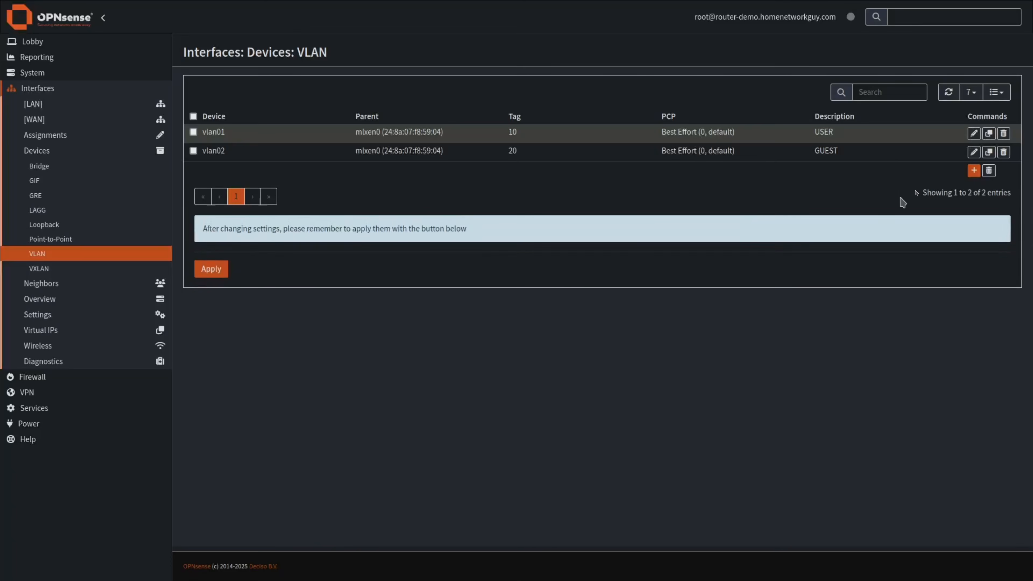
Add a VLAN on mlxen0 with tag 30 and description IOT.
{"action": "left_click", "coordinate": [973, 170]}
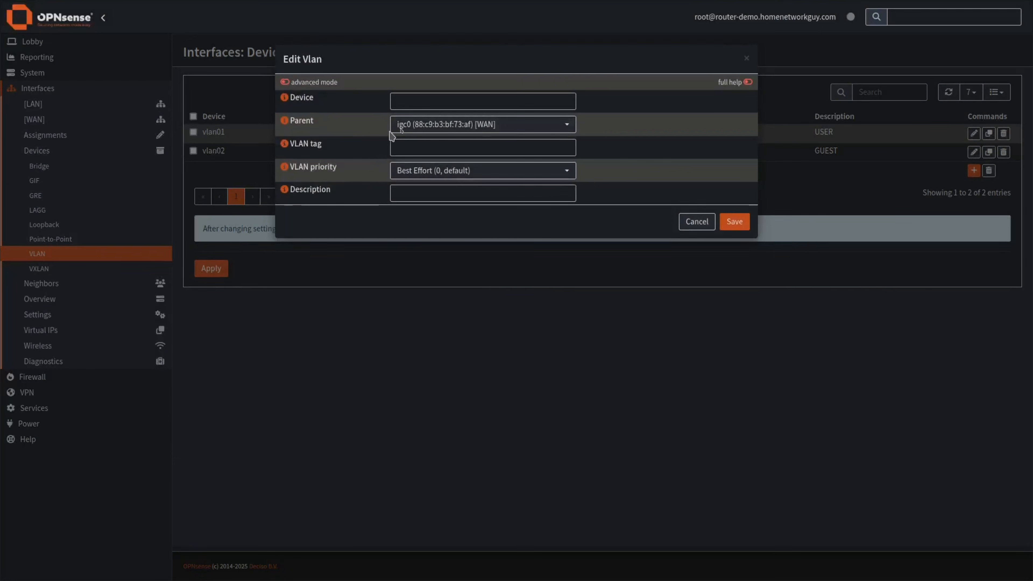
{"action": "left_click", "coordinate": [406, 123]}
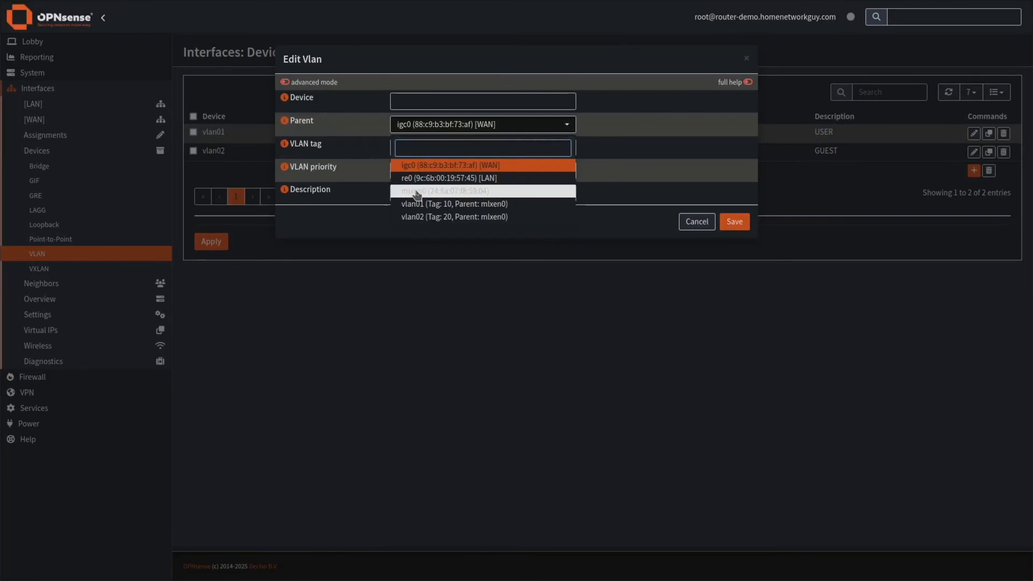
{"action": "left_click", "coordinate": [416, 190]}
{"action": "left_click", "coordinate": [416, 150]}
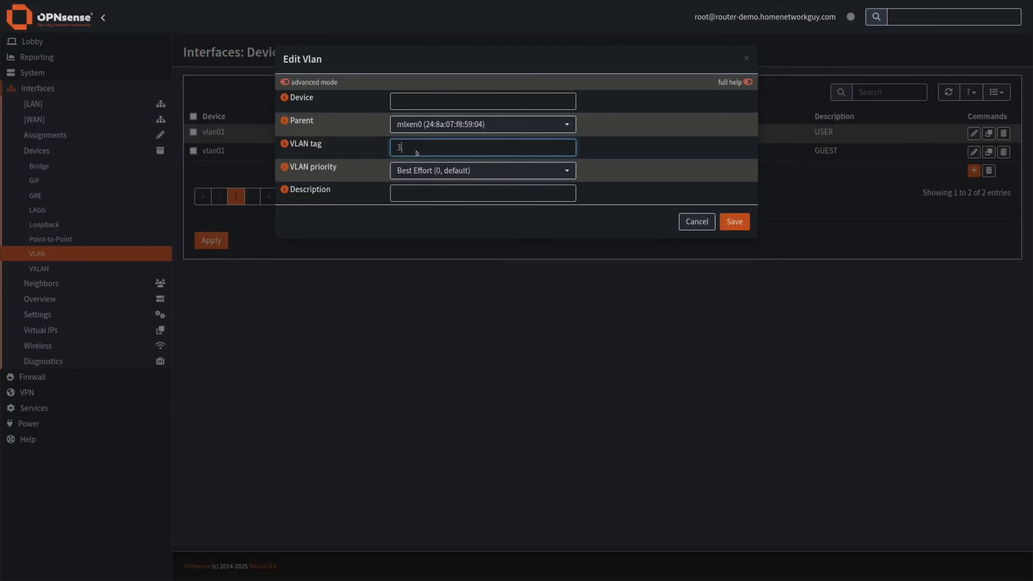
{"action": "left_click", "coordinate": [417, 192]}
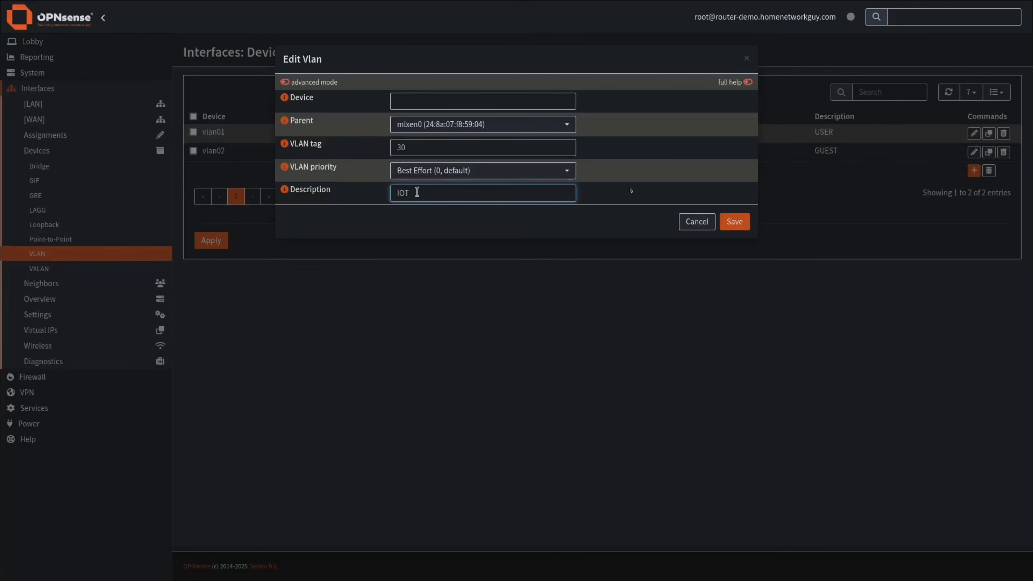
{"action": "left_click", "coordinate": [735, 221]}
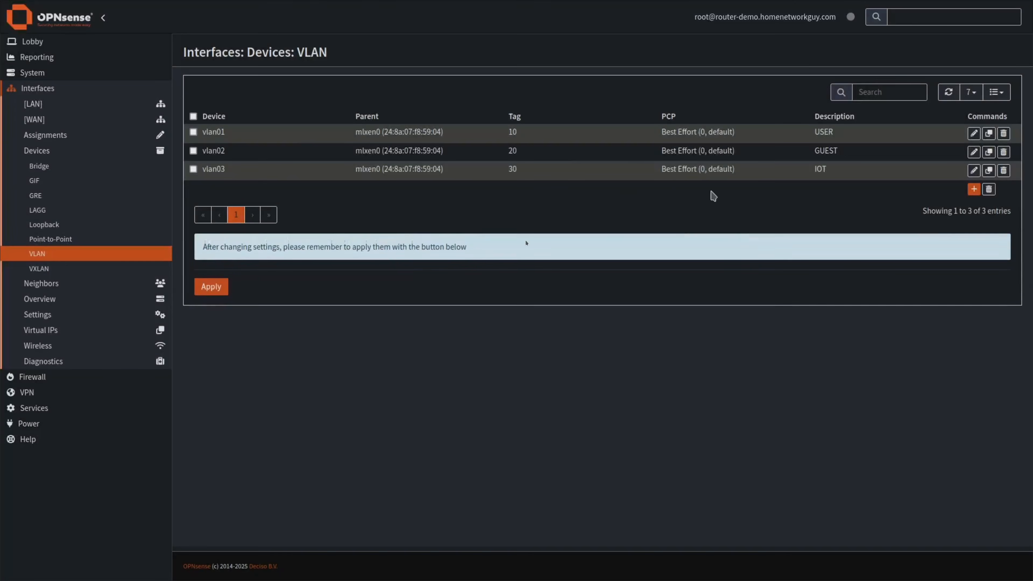
Apply the new VLANs and assign vlan01 as the USER interface.
{"action": "left_click", "coordinate": [223, 288]}
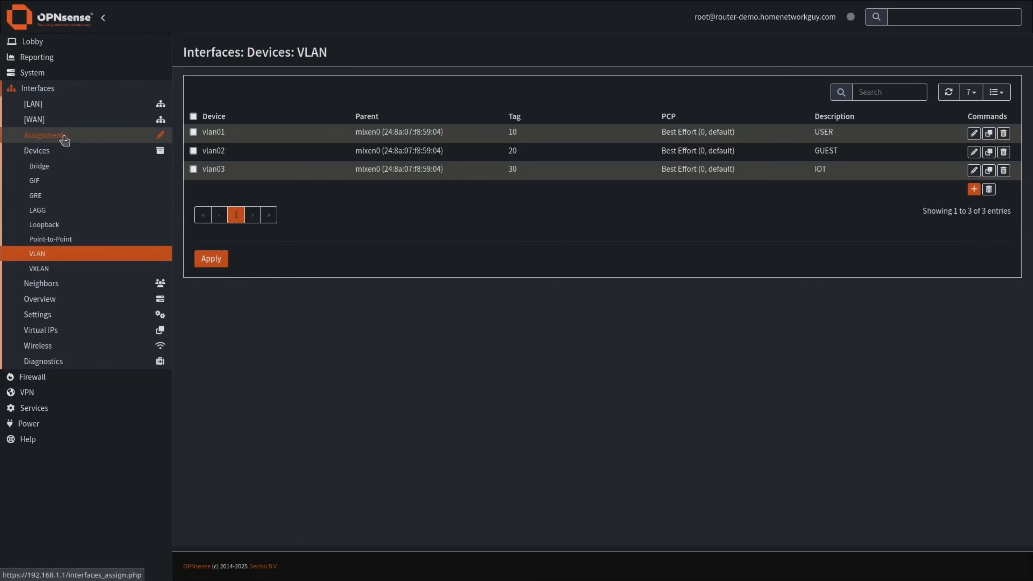
{"action": "left_click", "coordinate": [44, 134]}
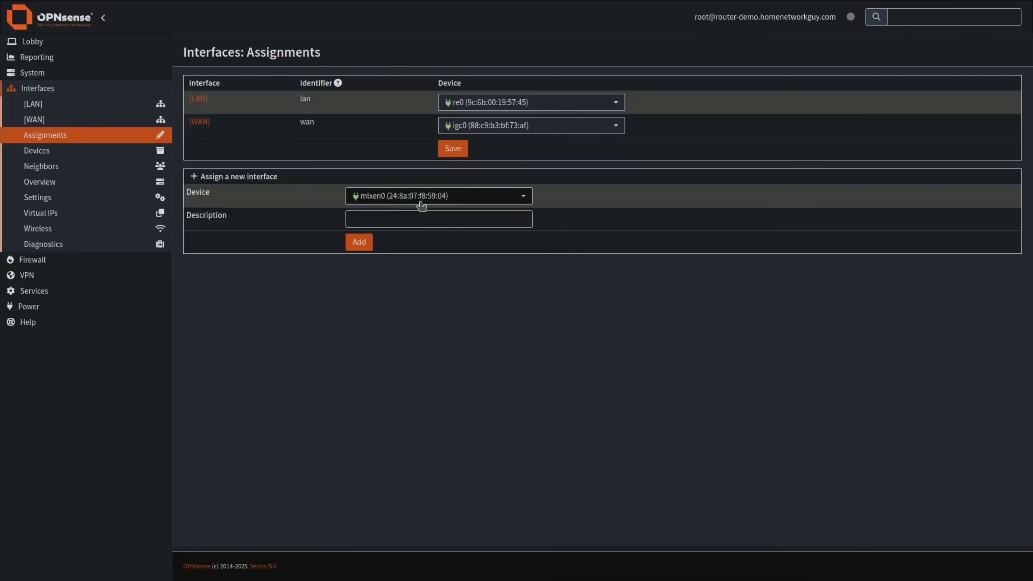
{"action": "left_click", "coordinate": [408, 197]}
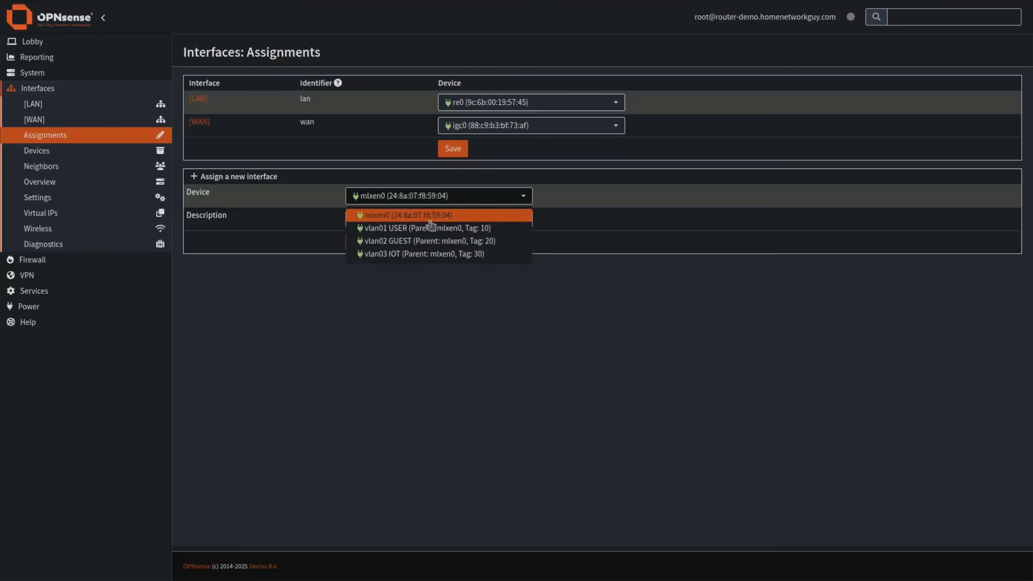
{"action": "left_click", "coordinate": [402, 230]}
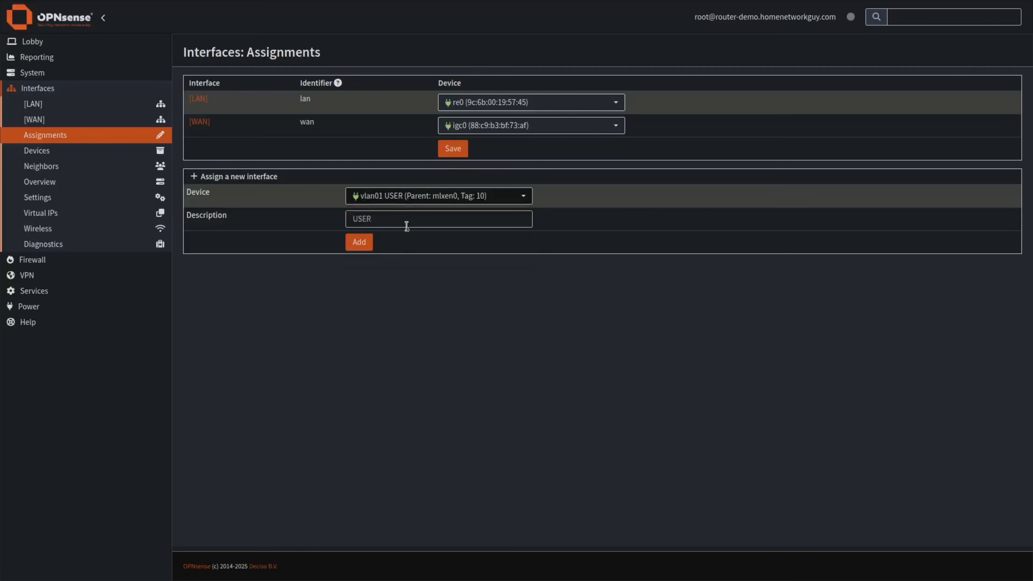
{"action": "left_click", "coordinate": [390, 219]}
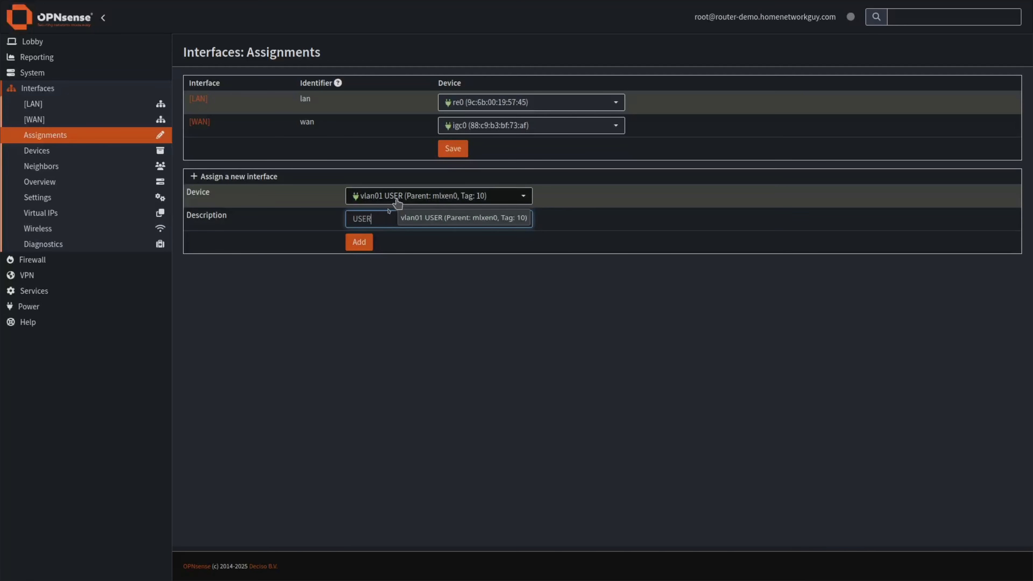
{"action": "left_click", "coordinate": [360, 243]}
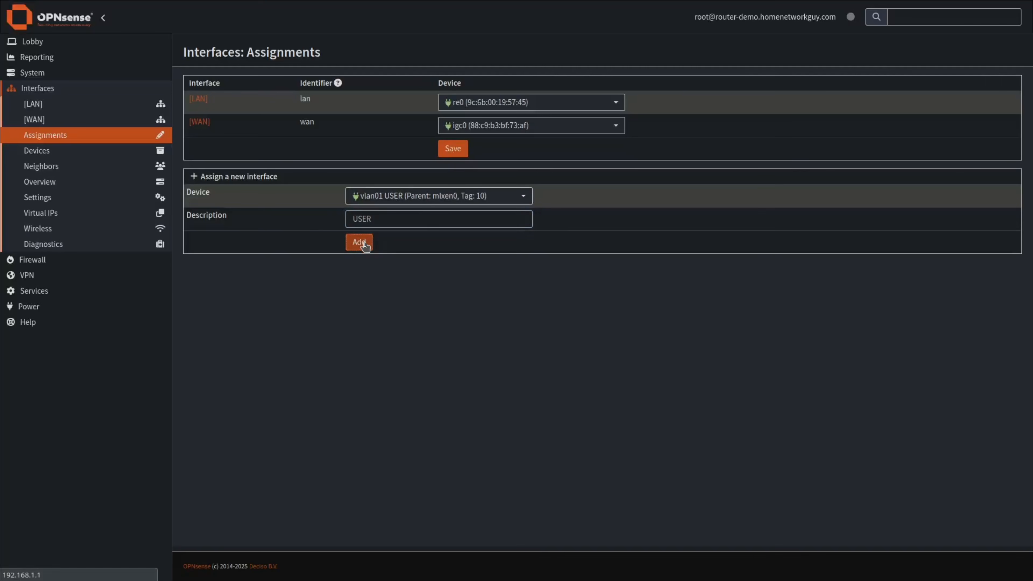
Assign vlan02 as the GUEST interface and vlan03 as the IOT interface.
{"action": "left_click", "coordinate": [382, 219]}
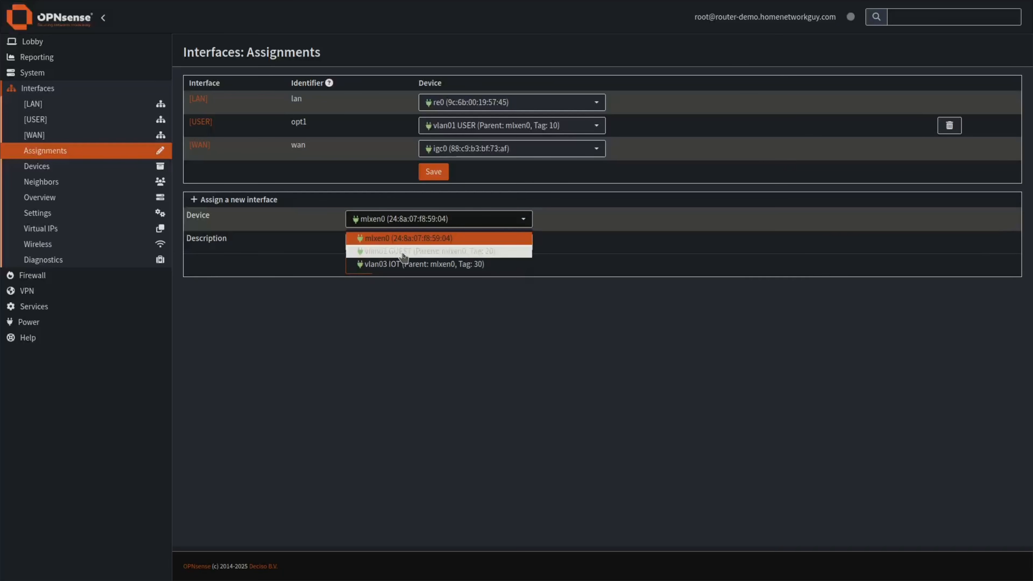
{"action": "left_click", "coordinate": [404, 255]}
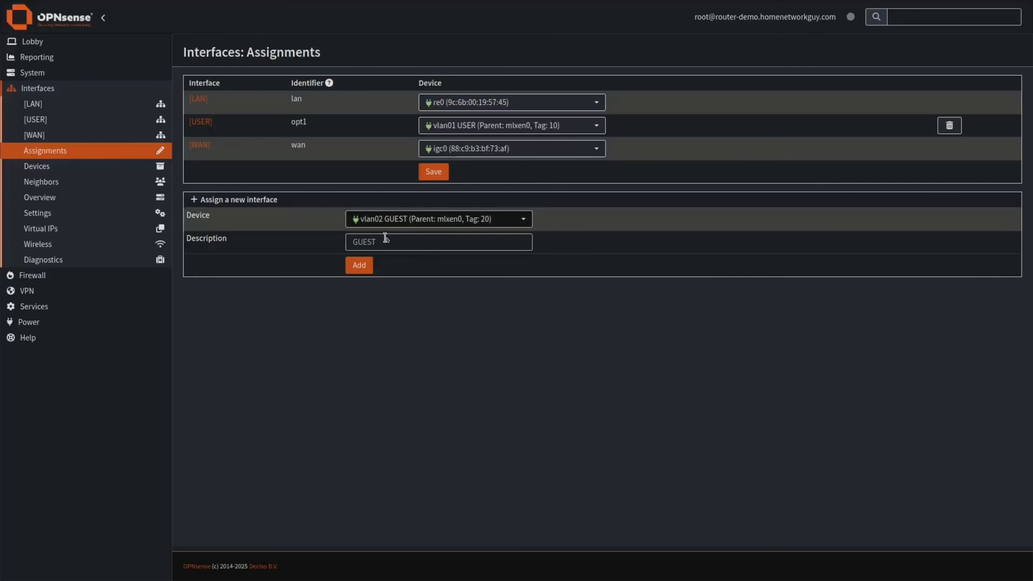
{"action": "left_click", "coordinate": [358, 267]}
{"action": "left_click", "coordinate": [422, 244]}
{"action": "left_click", "coordinate": [415, 273]}
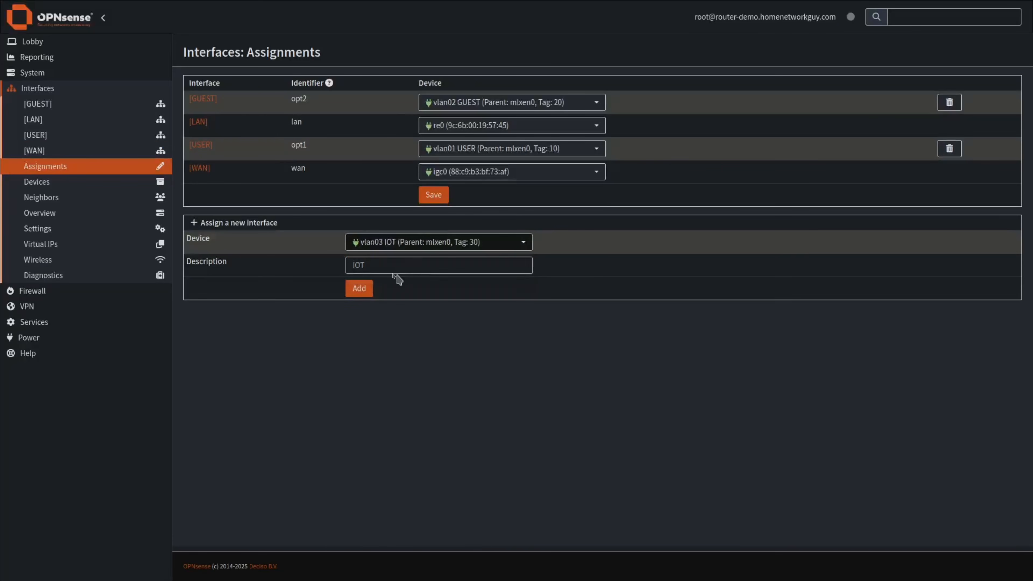
{"action": "left_click", "coordinate": [359, 289]}
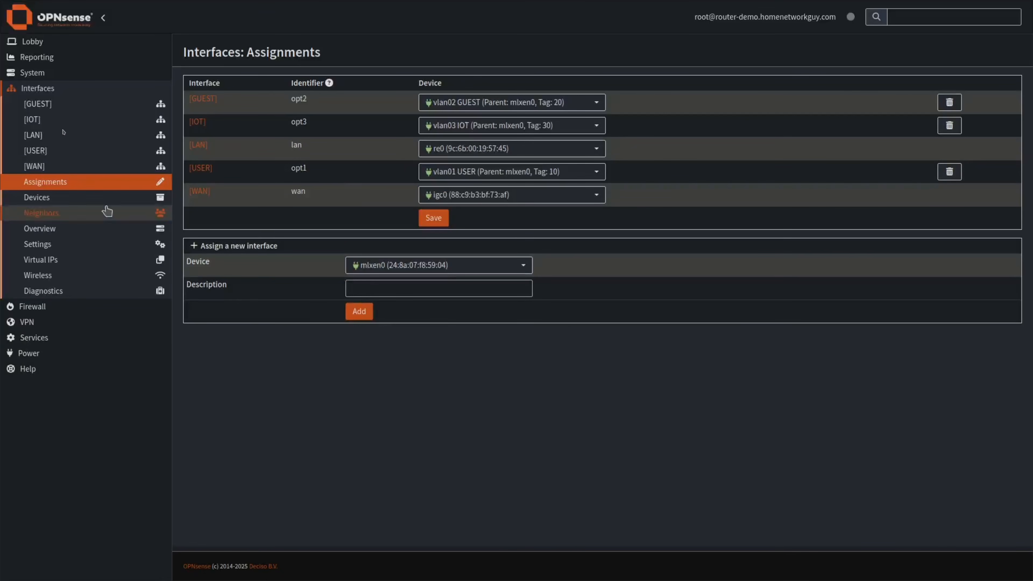
Enable and lock the USER interface, with Static IPv4 and Track Interface IPv6.
{"action": "left_click", "coordinate": [49, 151]}
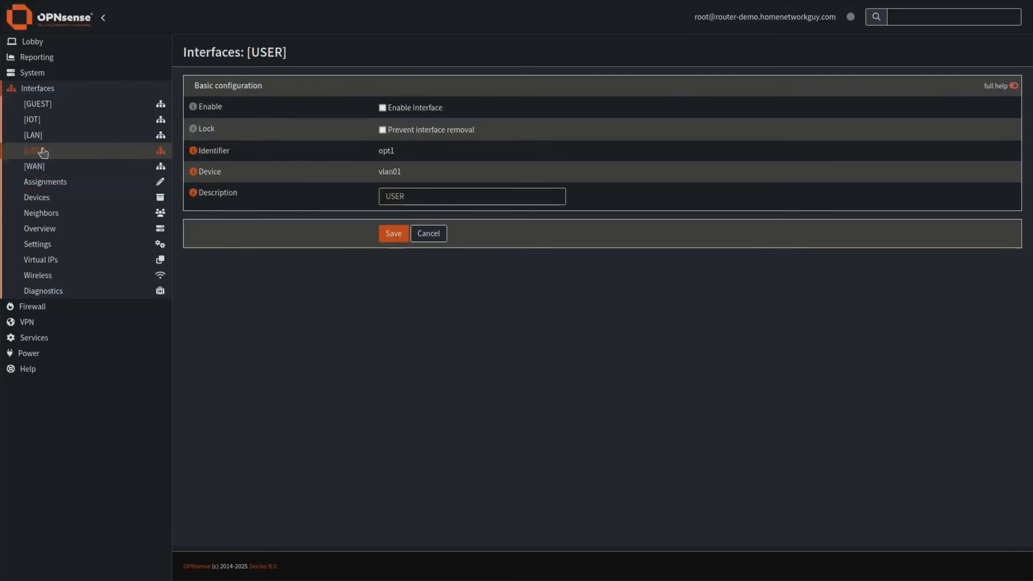
{"action": "left_click", "coordinate": [382, 108]}
{"action": "left_click", "coordinate": [382, 130]}
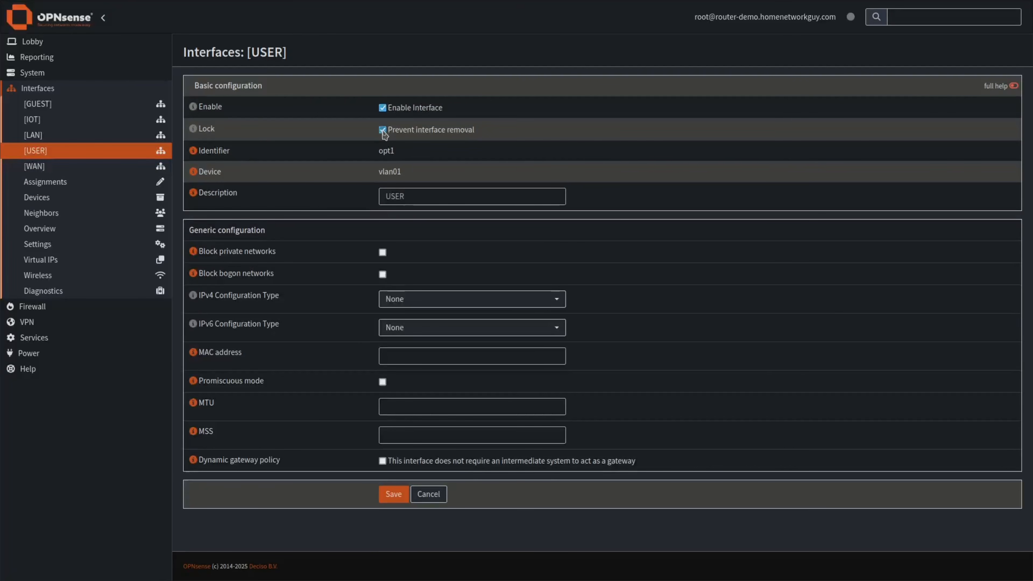
{"action": "left_click", "coordinate": [400, 300]}
{"action": "left_click", "coordinate": [405, 332]}
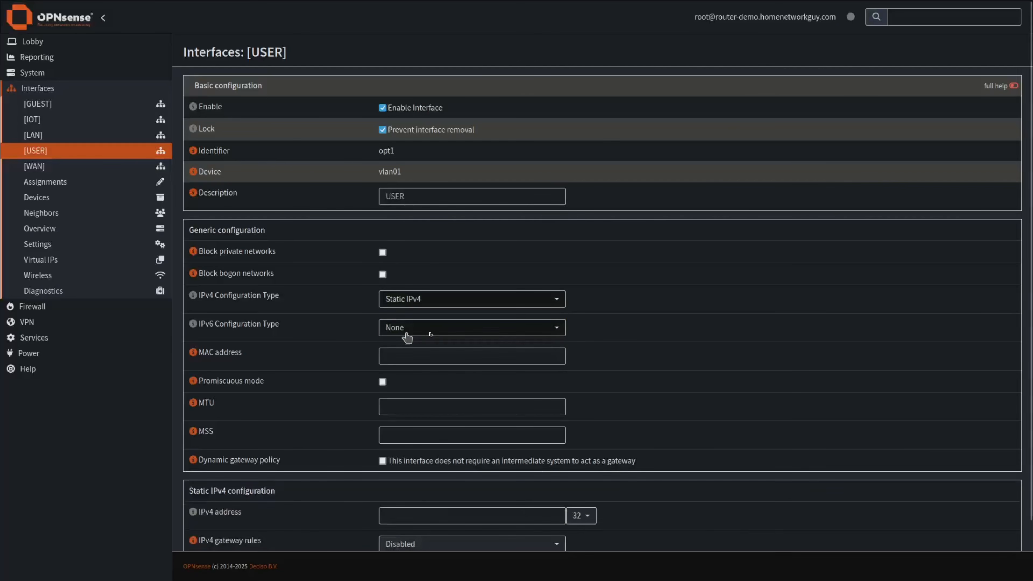
{"action": "left_click", "coordinate": [438, 327]}
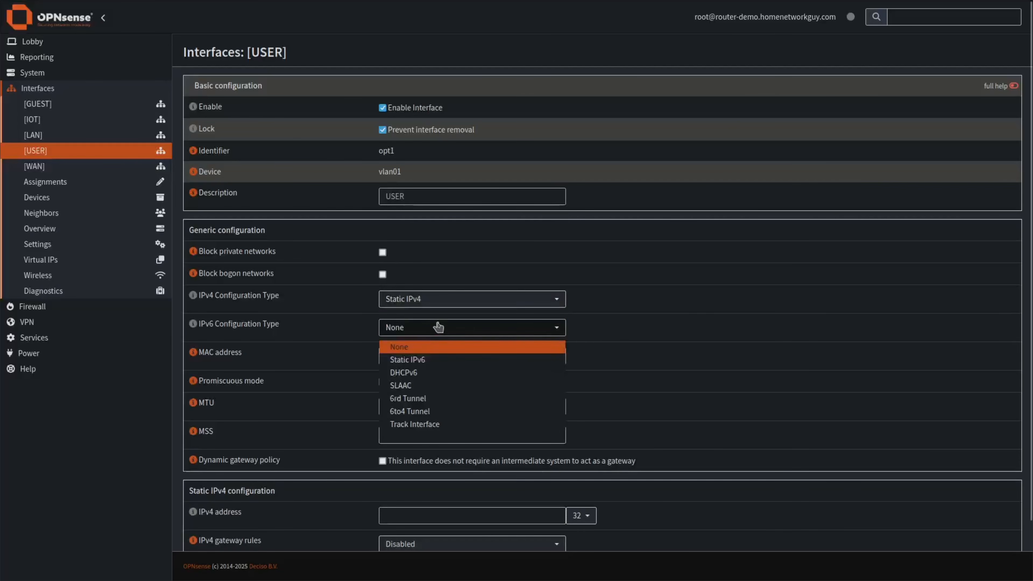
{"action": "left_click", "coordinate": [431, 424]}
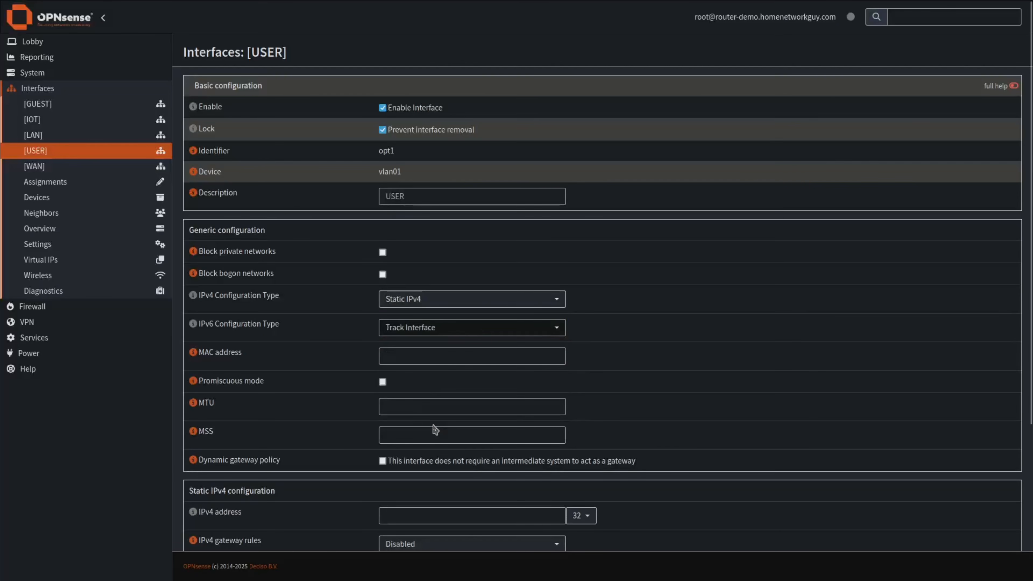
{"action": "left_click", "coordinate": [424, 331]}
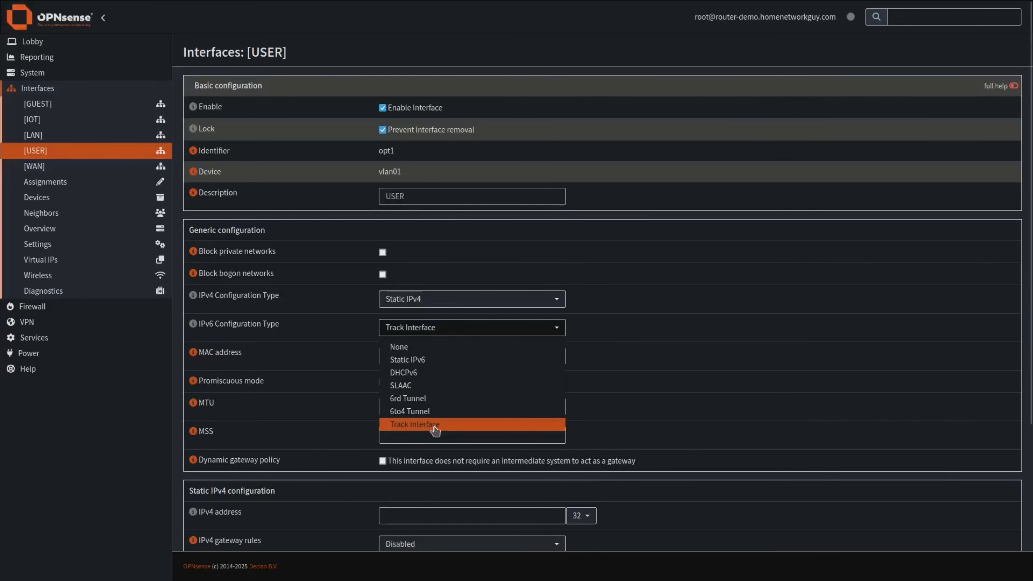
{"action": "left_click", "coordinate": [399, 425]}
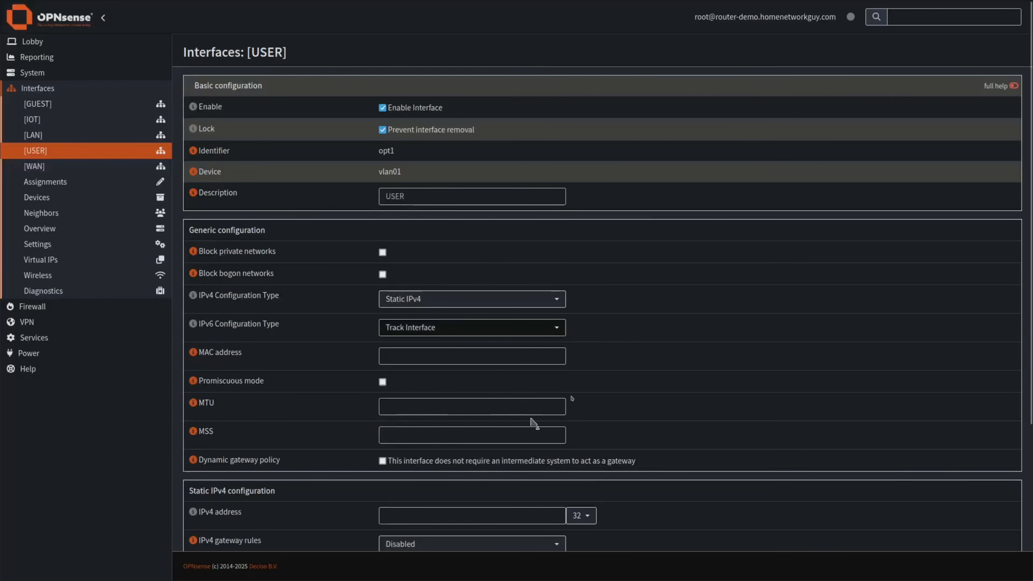
Set 192.168.10.1/24 and prefix ID 2, allow manual DHCPv6 adjustment, then save and apply.
{"action": "scroll", "coordinate": [601, 384], "scroll_direction": "down", "scroll_amount": 4}
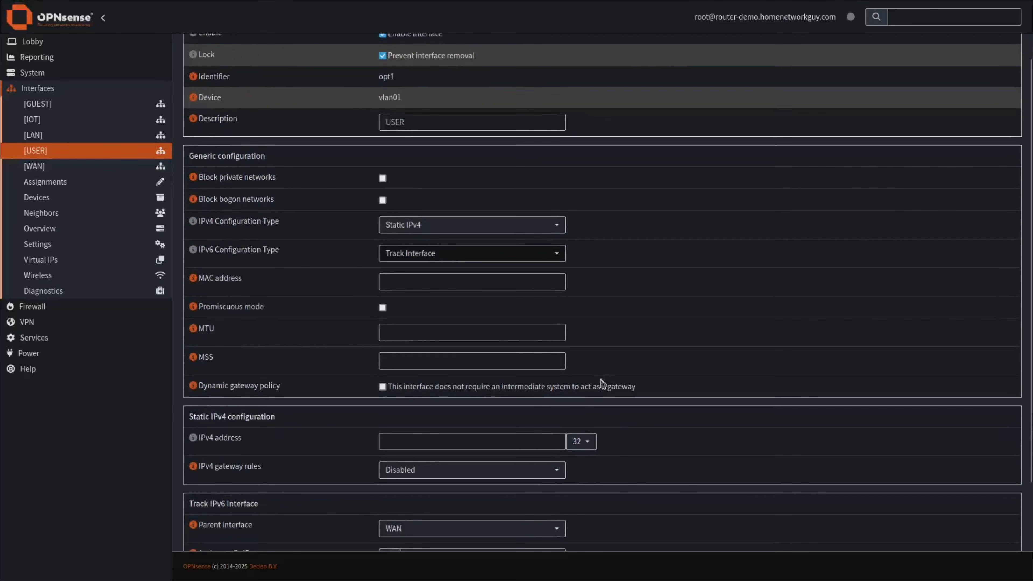
{"action": "left_click", "coordinate": [397, 365]}
{"action": "type", "text": "19"}
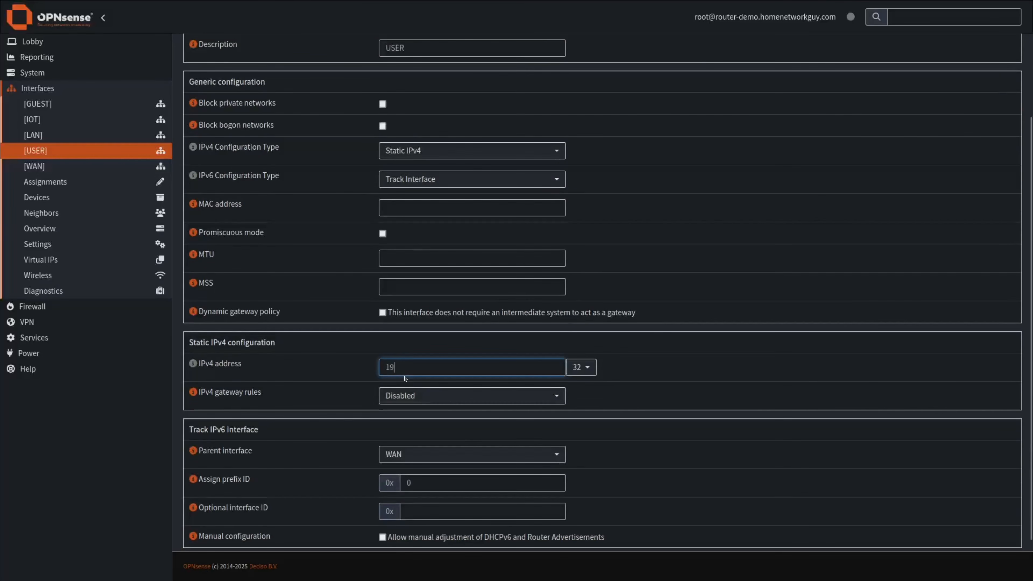
{"action": "type", "text": "2.168.10.1"}
{"action": "left_click", "coordinate": [581, 367]}
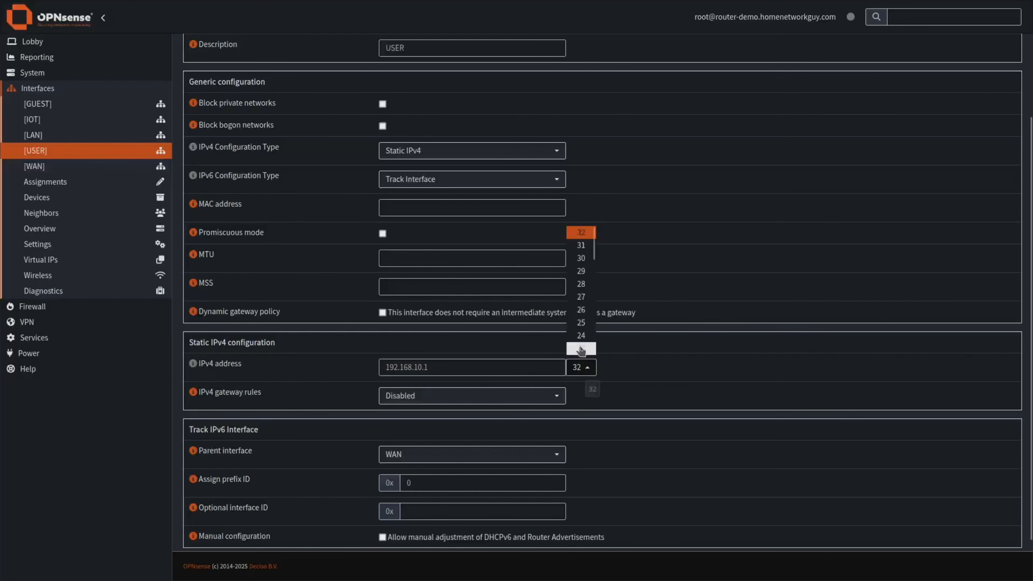
{"action": "left_click", "coordinate": [581, 336]}
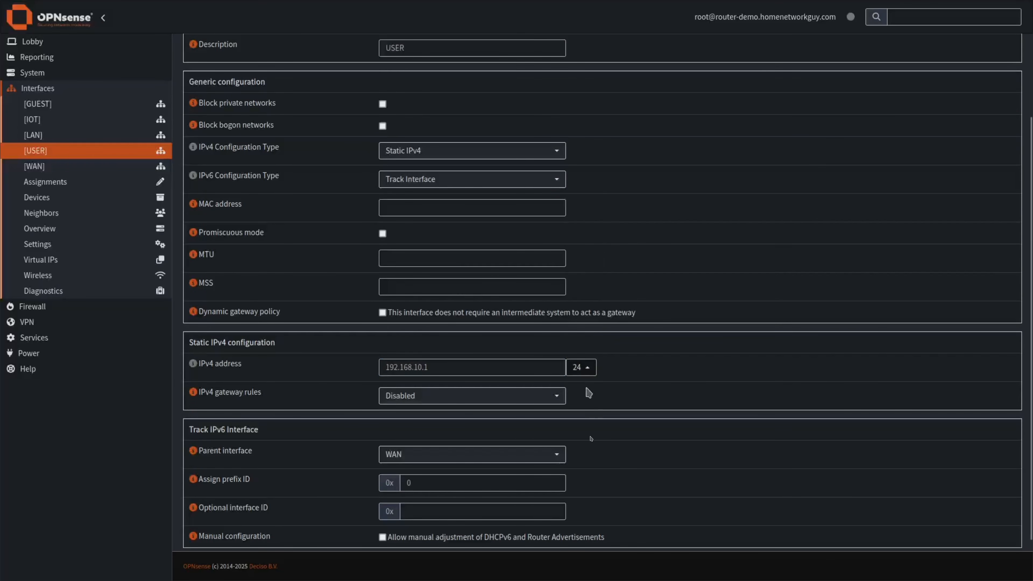
{"action": "scroll", "coordinate": [427, 455], "scroll_direction": "down", "scroll_amount": 2}
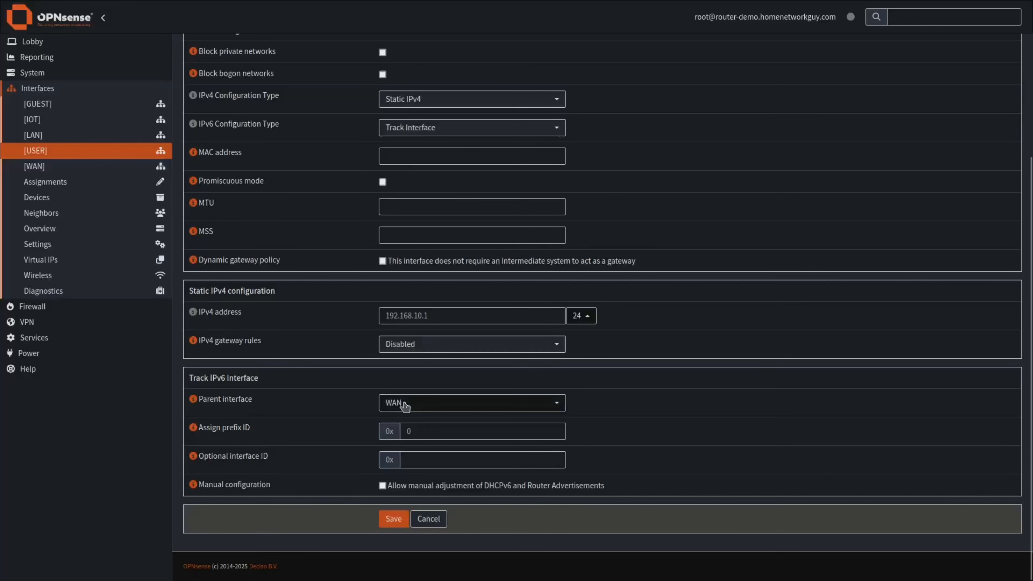
{"action": "left_click", "coordinate": [421, 434]}
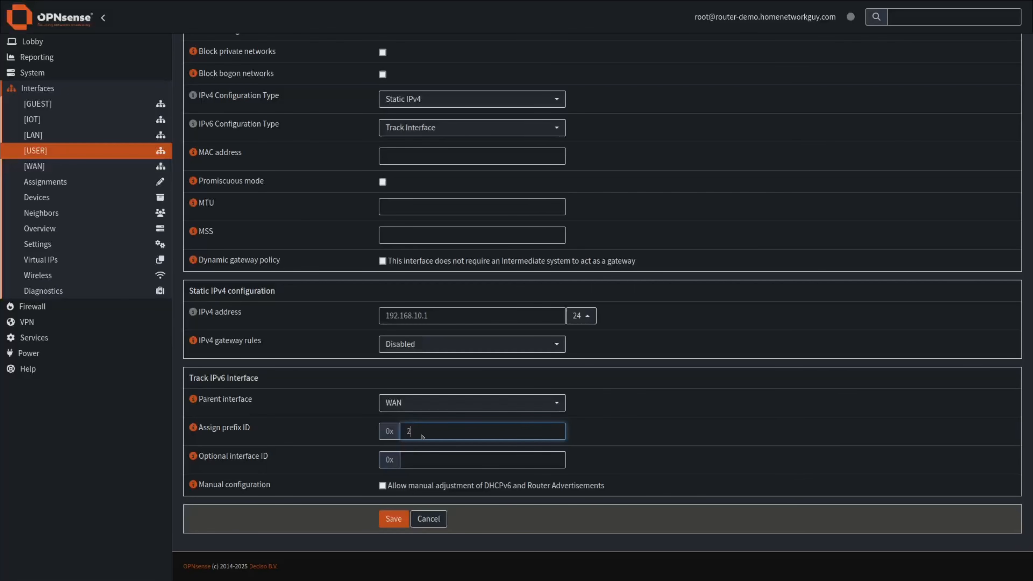
{"action": "left_click", "coordinate": [384, 487]}
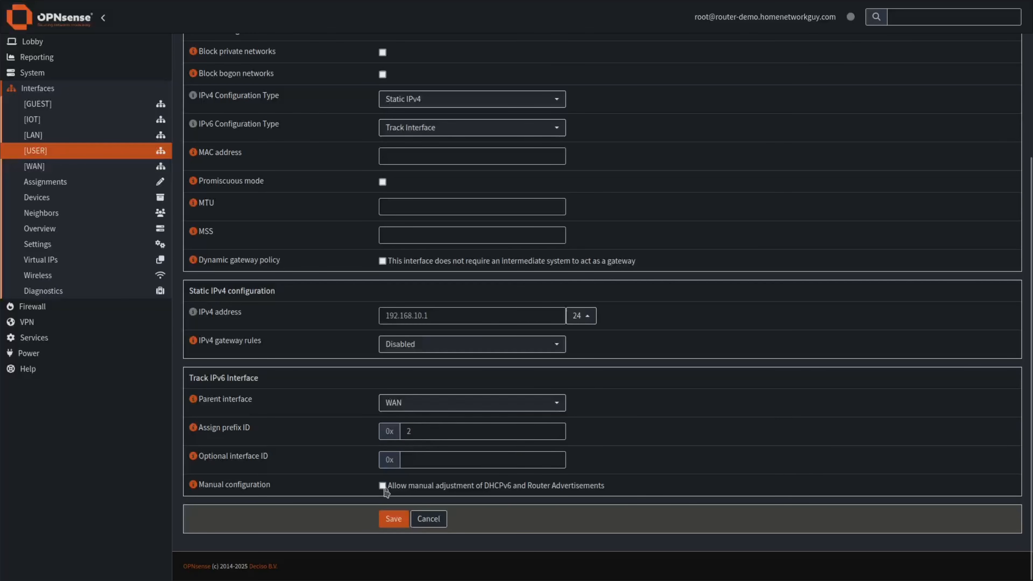
{"action": "left_click", "coordinate": [395, 519]}
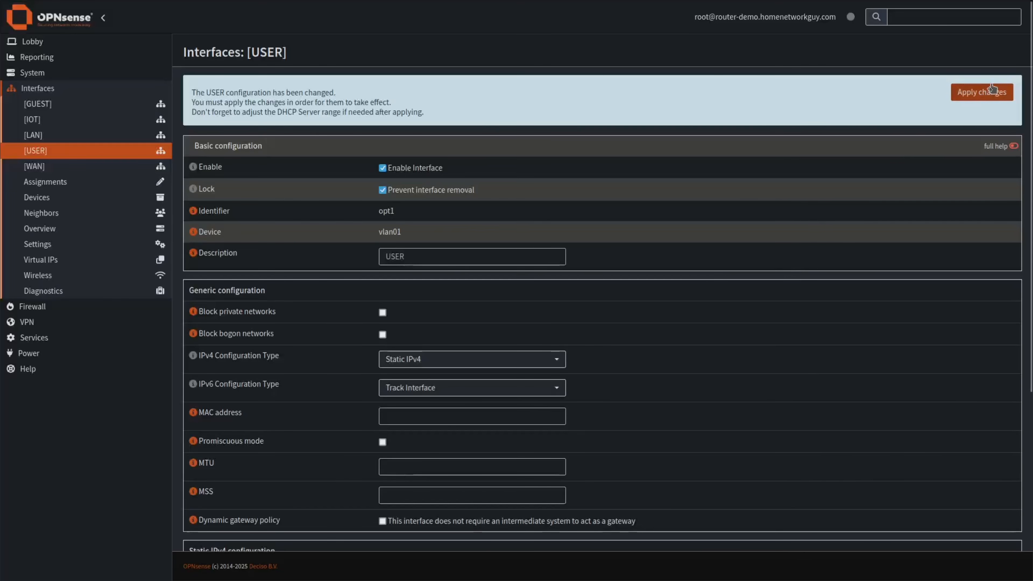
{"action": "left_click", "coordinate": [990, 91]}
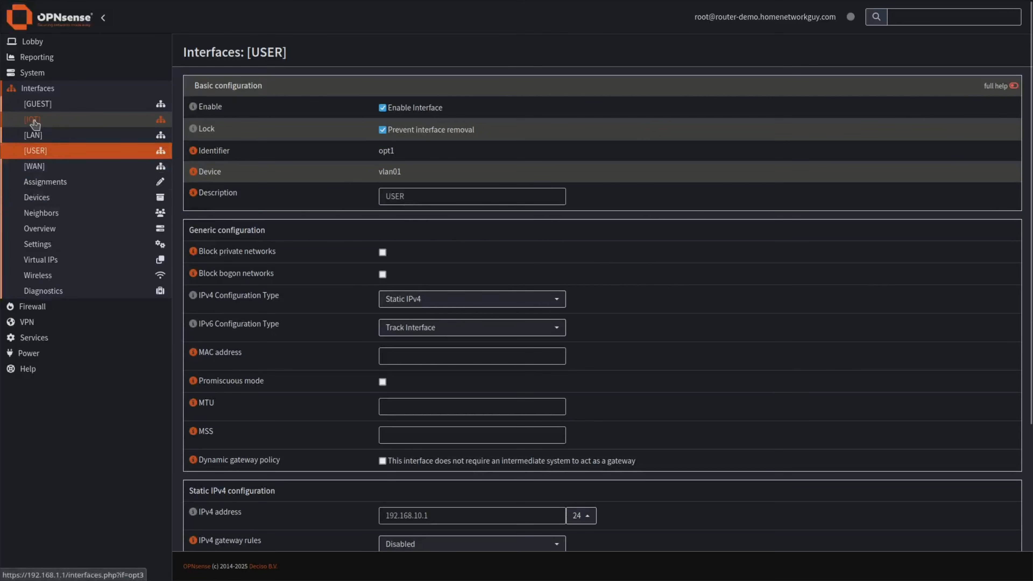
Enable and lock the GUEST interface with Static IPv4 configuration.
{"action": "left_click", "coordinate": [36, 104]}
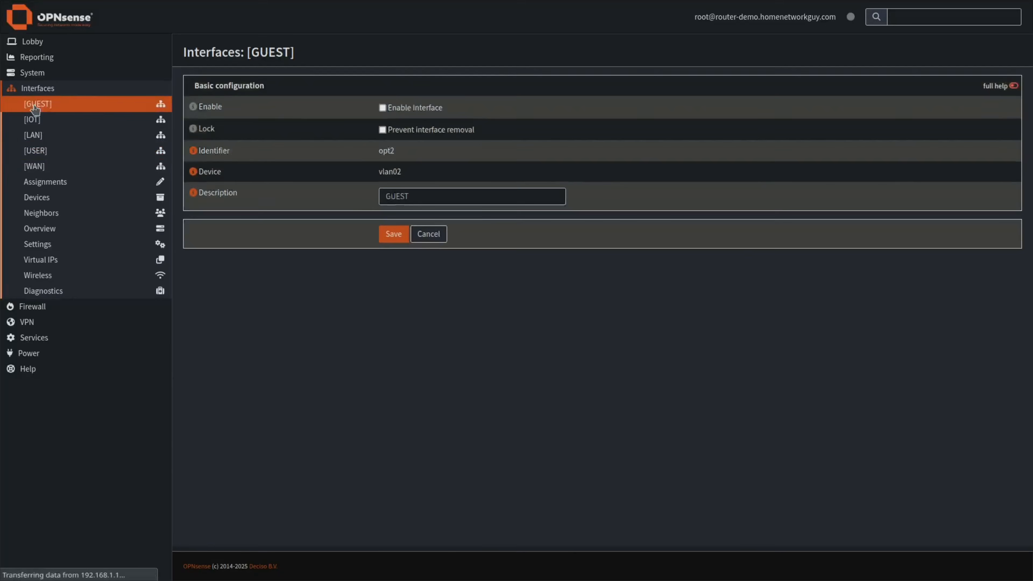
{"action": "left_click", "coordinate": [382, 107]}
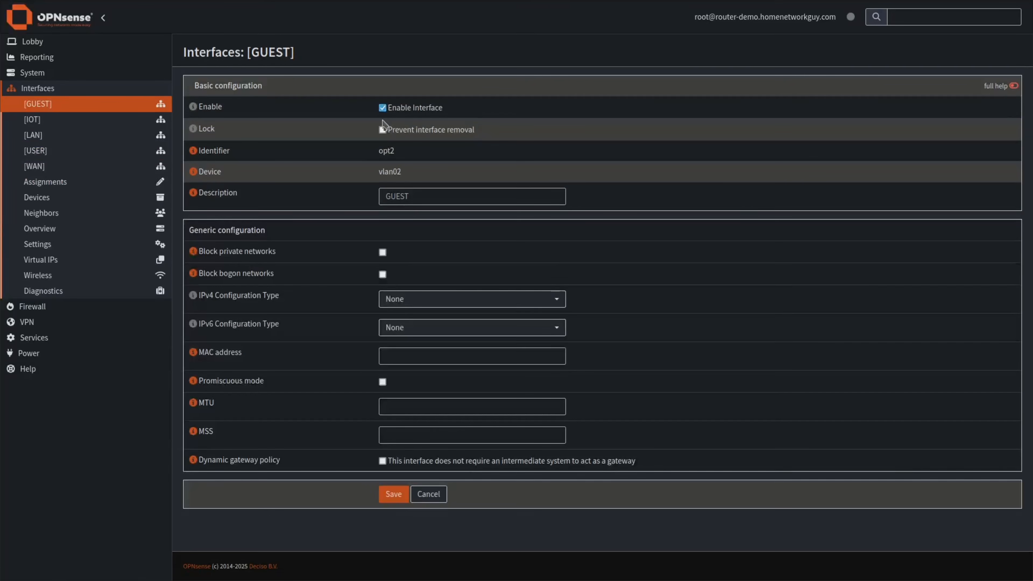
{"action": "left_click", "coordinate": [382, 129]}
{"action": "left_click", "coordinate": [410, 300]}
{"action": "left_click", "coordinate": [407, 331]}
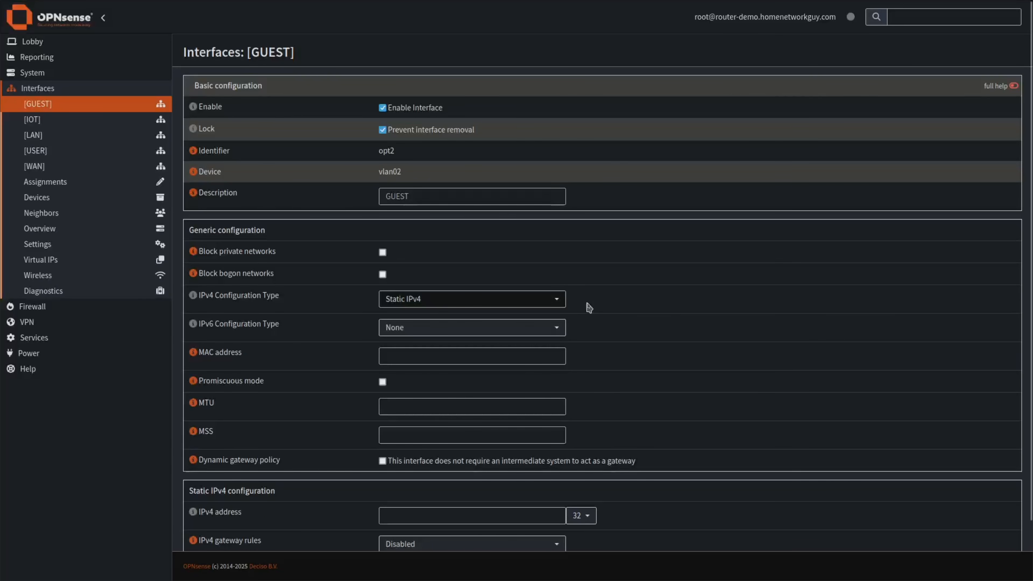
Give GUEST the address 192.168.20.1/24, then save and apply.
{"action": "scroll", "coordinate": [588, 320], "scroll_direction": "down", "scroll_amount": 2}
{"action": "left_click", "coordinate": [393, 455]}
{"action": "type", "text": "192."}
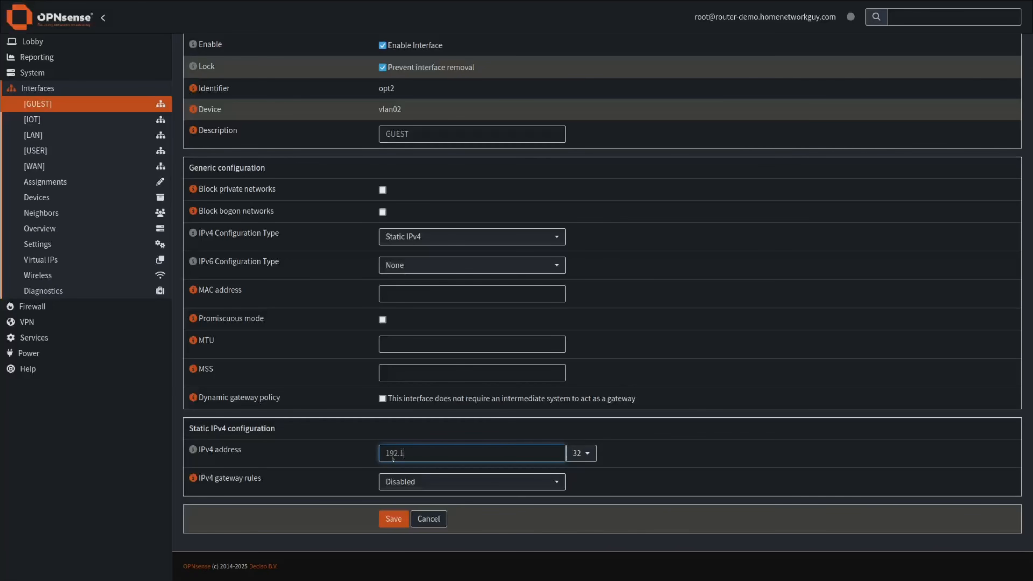
{"action": "type", "text": "168.20.1"}
{"action": "left_click", "coordinate": [580, 453]}
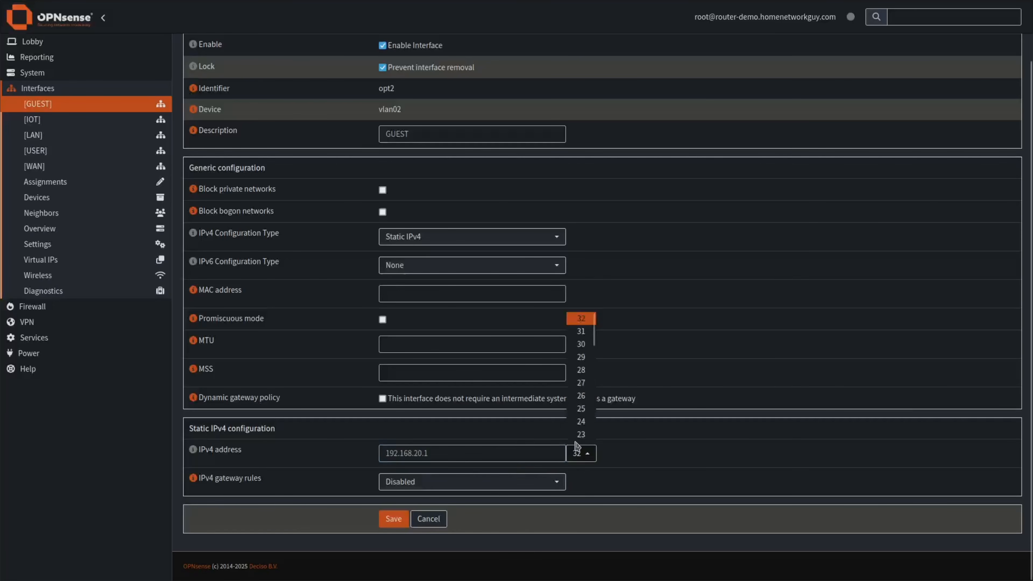
{"action": "left_click", "coordinate": [581, 422]}
{"action": "left_click", "coordinate": [392, 520]}
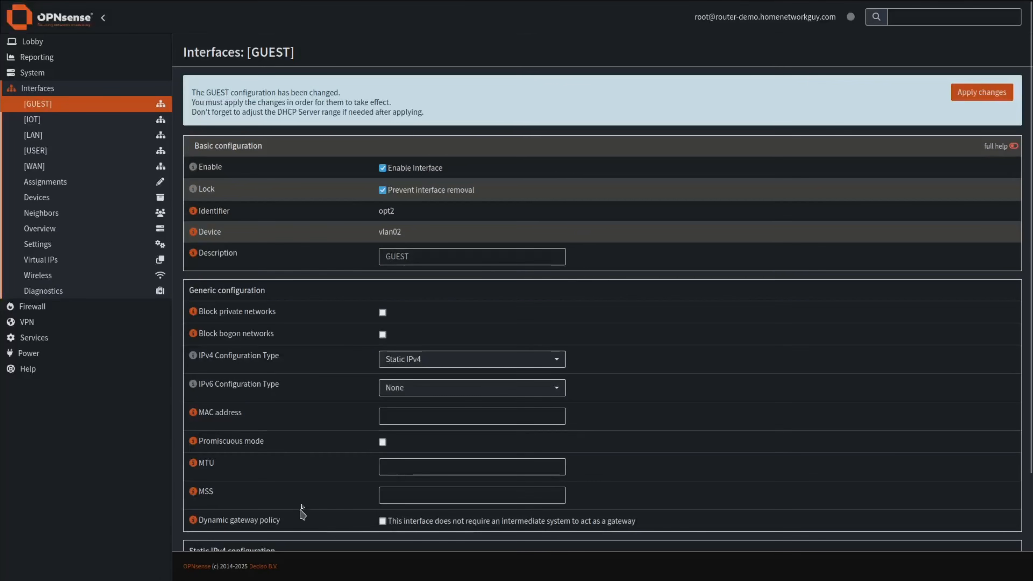
{"action": "left_click", "coordinate": [985, 94]}
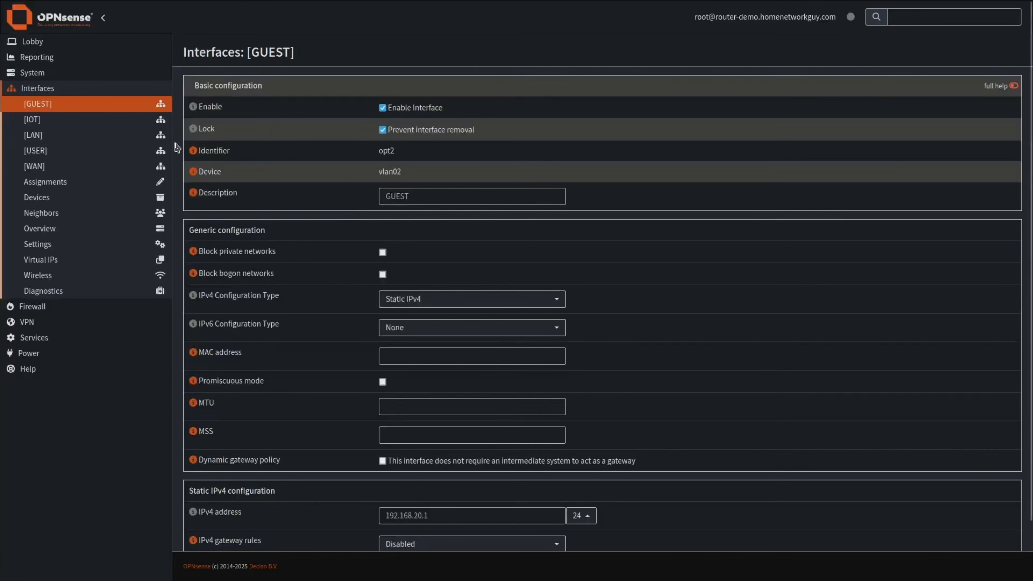
Enable the IOT interface with Static IPv4 and Track Interface IPv6.
{"action": "left_click", "coordinate": [36, 122]}
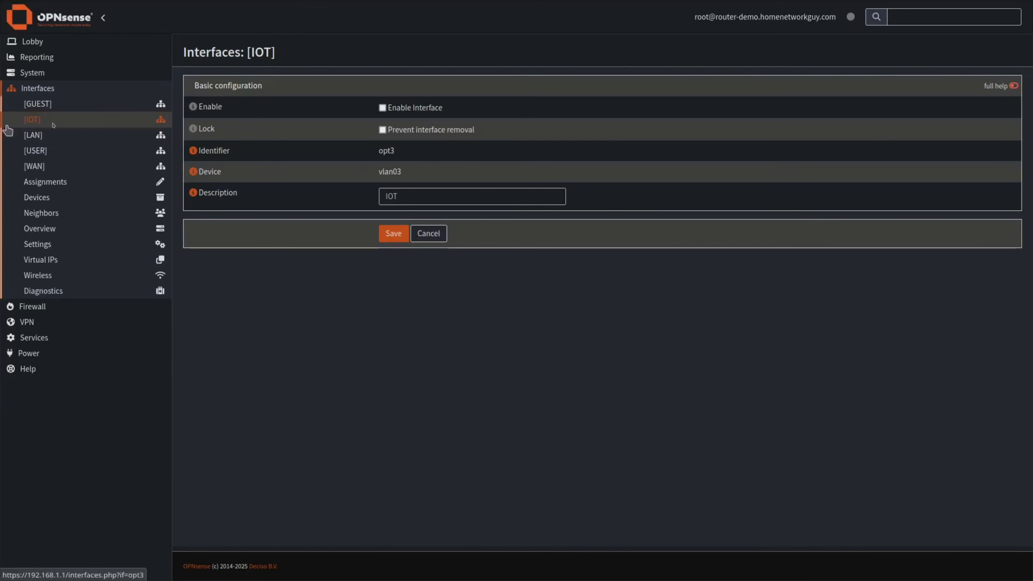
{"action": "left_click", "coordinate": [382, 108]}
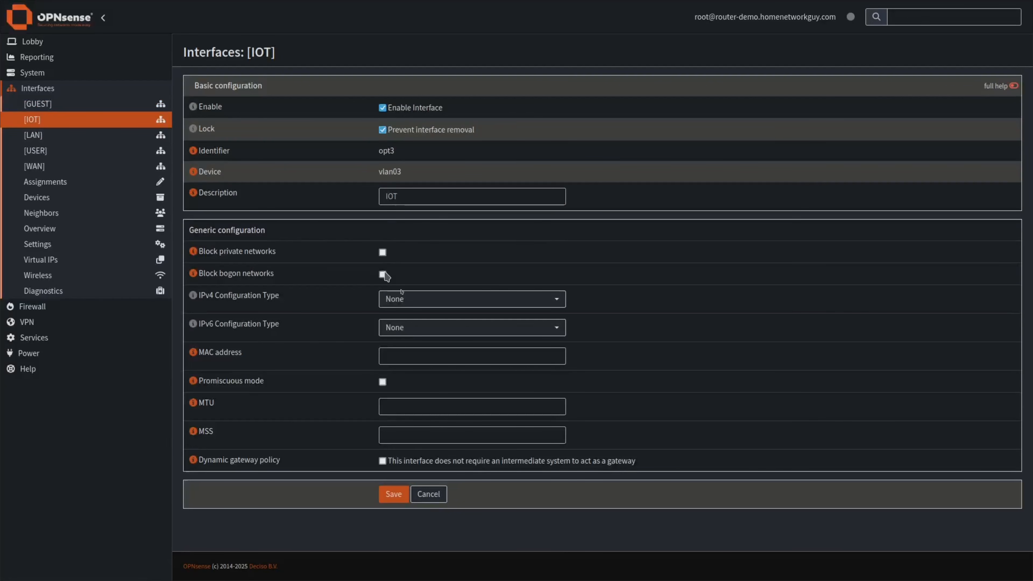
{"action": "left_click", "coordinate": [405, 298]}
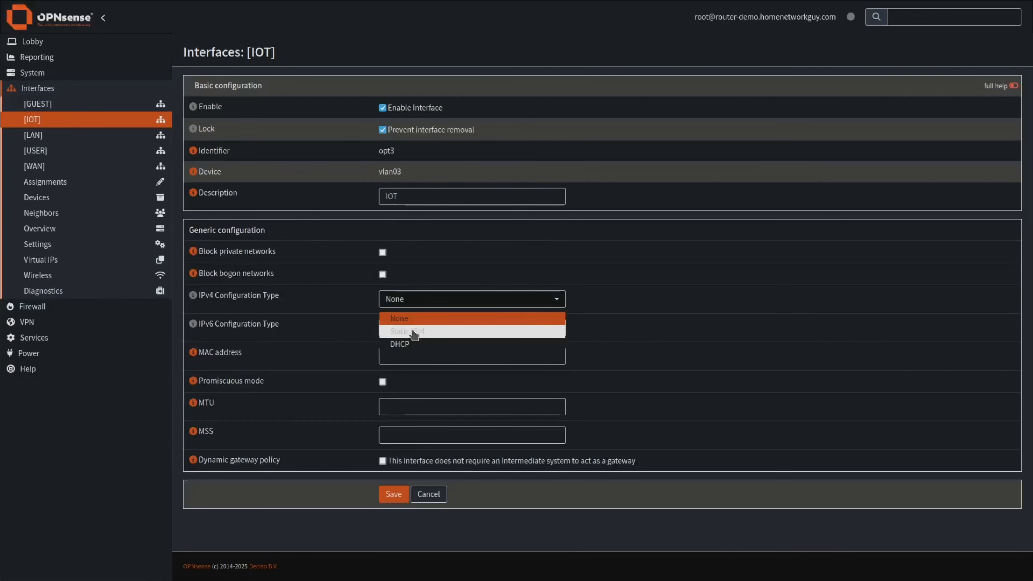
{"action": "left_click", "coordinate": [415, 331]}
{"action": "left_click", "coordinate": [422, 329]}
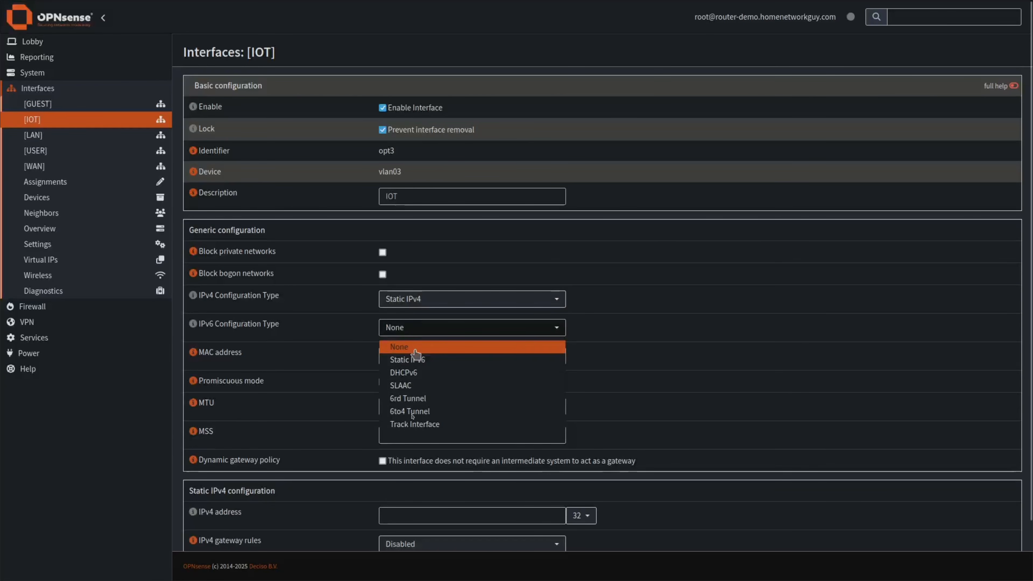
{"action": "left_click", "coordinate": [416, 424]}
Set the IOT IPv4 address to 192.168.30.1/24.
{"action": "scroll", "coordinate": [417, 430], "scroll_direction": "down", "scroll_amount": 2}
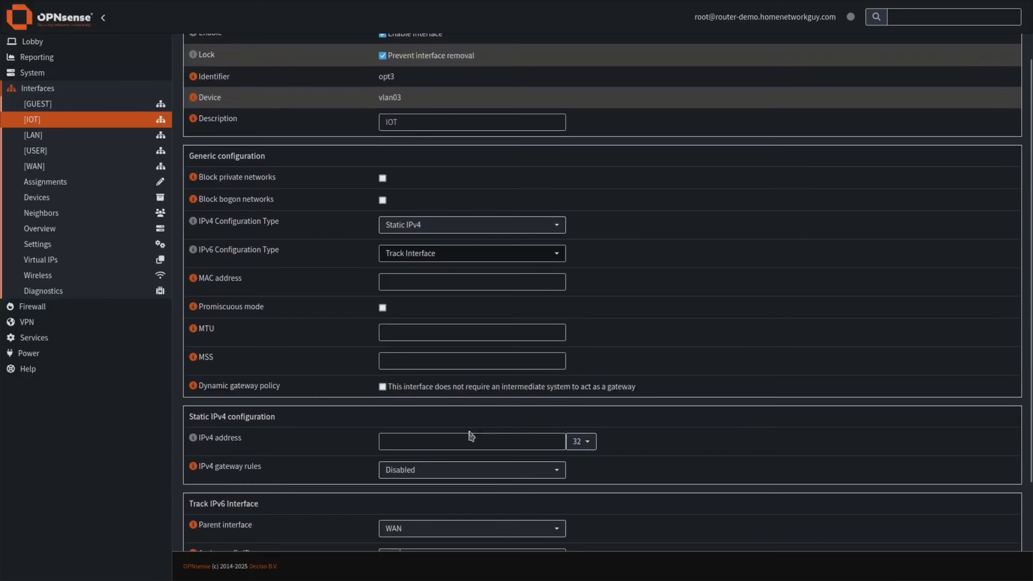
{"action": "scroll", "coordinate": [472, 407], "scroll_direction": "down", "scroll_amount": 2}
{"action": "left_click", "coordinate": [411, 362]}
{"action": "type", "text": "192"}
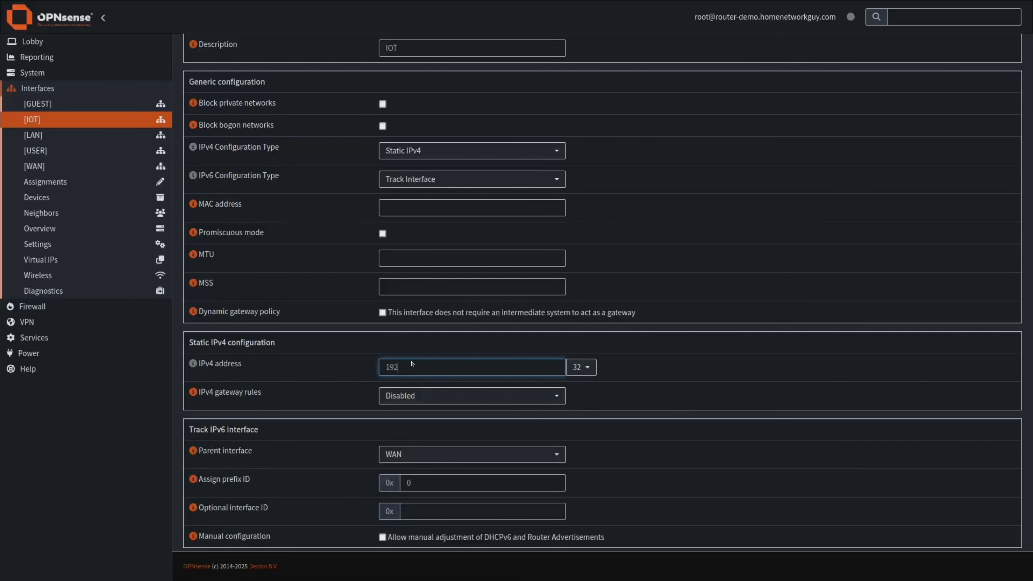
{"action": "type", "text": ".168.30.1"}
{"action": "left_click", "coordinate": [579, 367]}
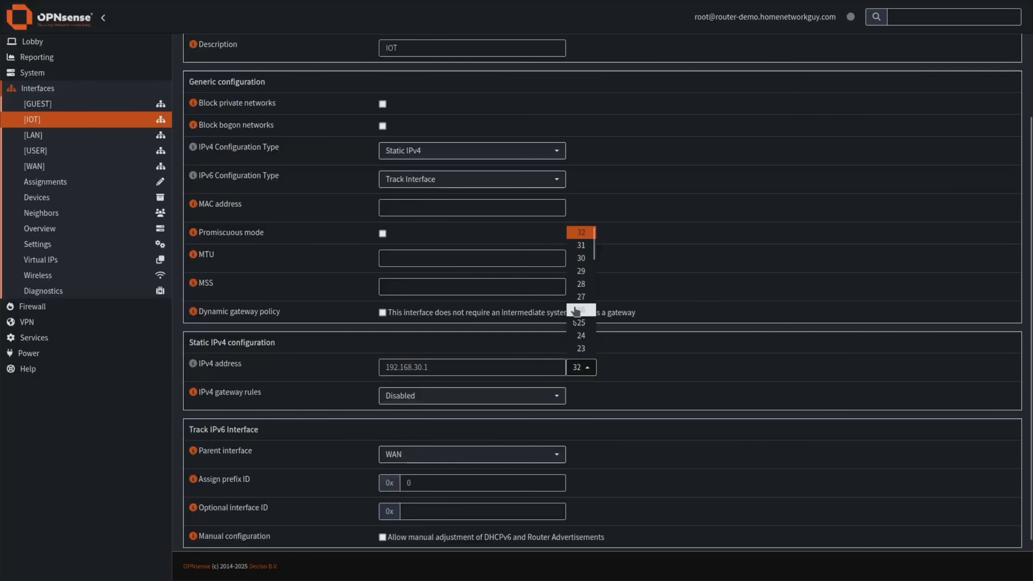
{"action": "scroll", "coordinate": [580, 328], "scroll_direction": "down", "scroll_amount": 2}
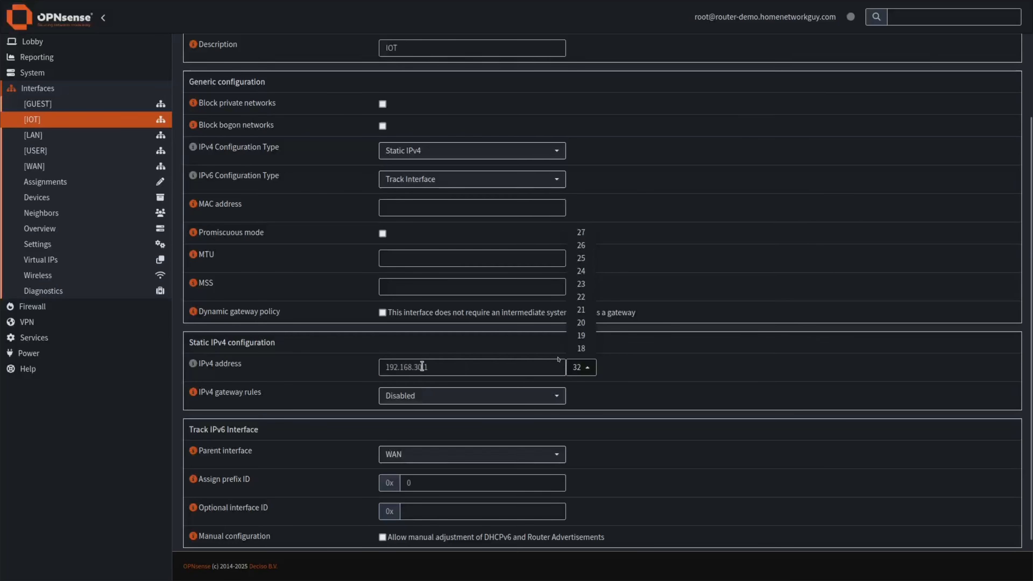
{"action": "left_click", "coordinate": [581, 271]}
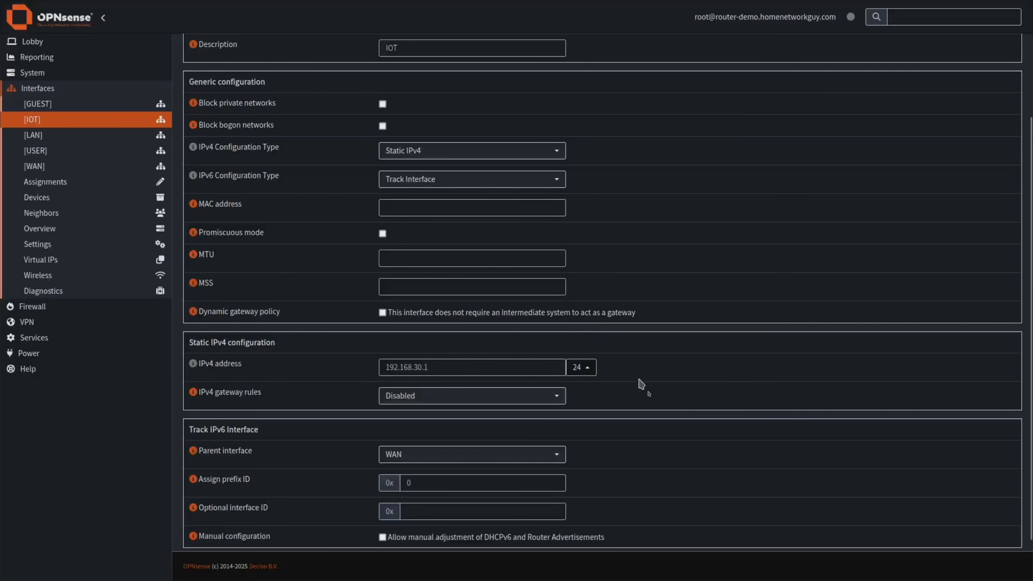
Change the prefix ID to 3, allow manual DHCPv6/RA adjustment, and save.
{"action": "scroll", "coordinate": [653, 378], "scroll_direction": "down", "scroll_amount": 2}
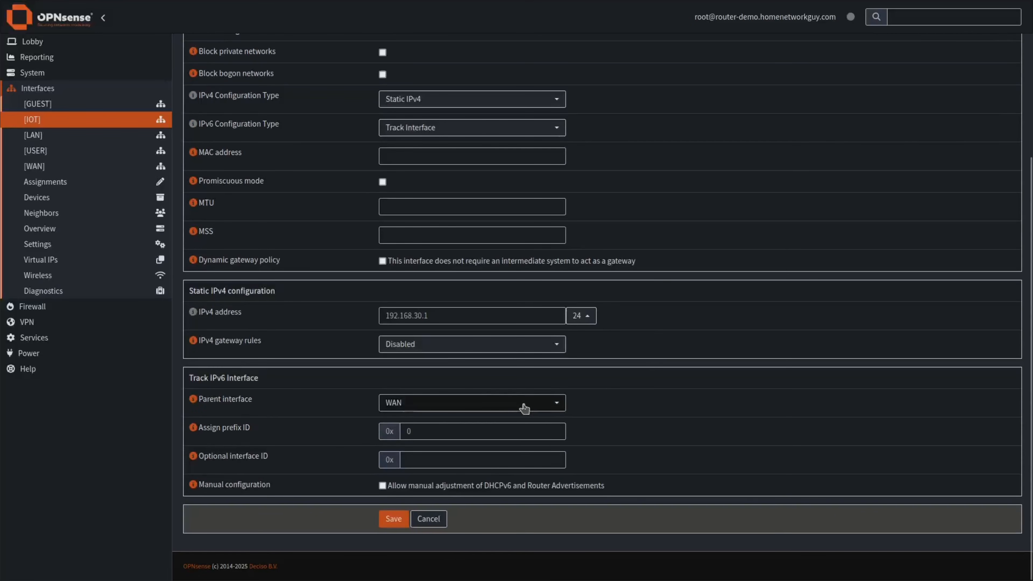
{"action": "left_click", "coordinate": [538, 430]}
{"action": "key", "text": "BackSpace"}
{"action": "left_click", "coordinate": [630, 441]}
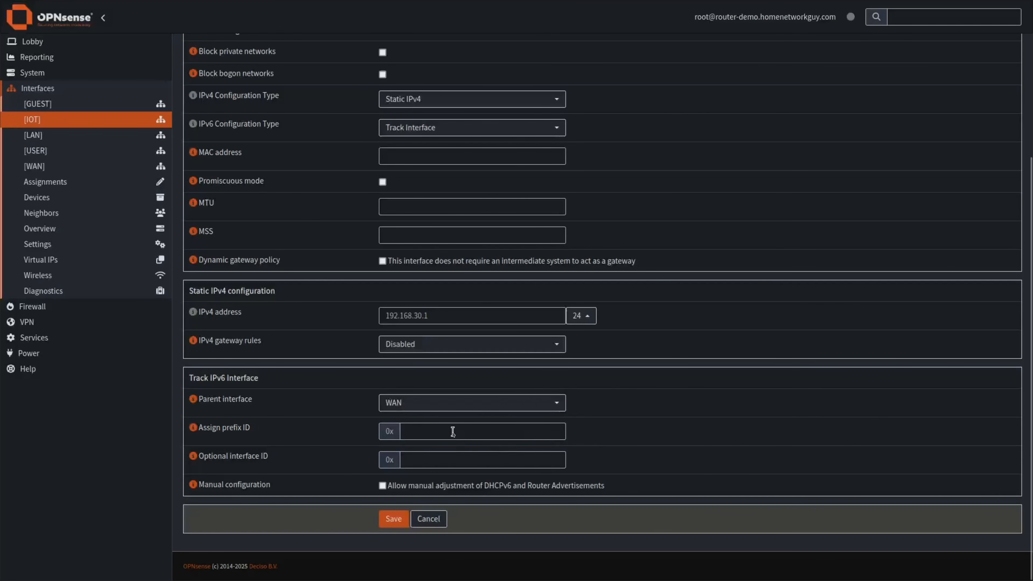
{"action": "left_click", "coordinate": [450, 434]}
{"action": "type", "text": "3"}
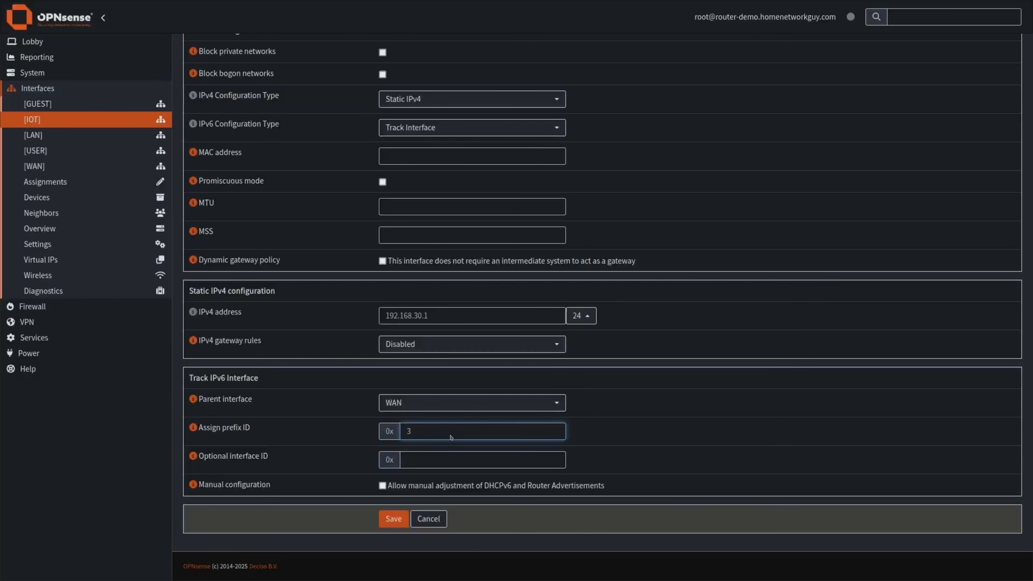
{"action": "left_click", "coordinate": [382, 486]}
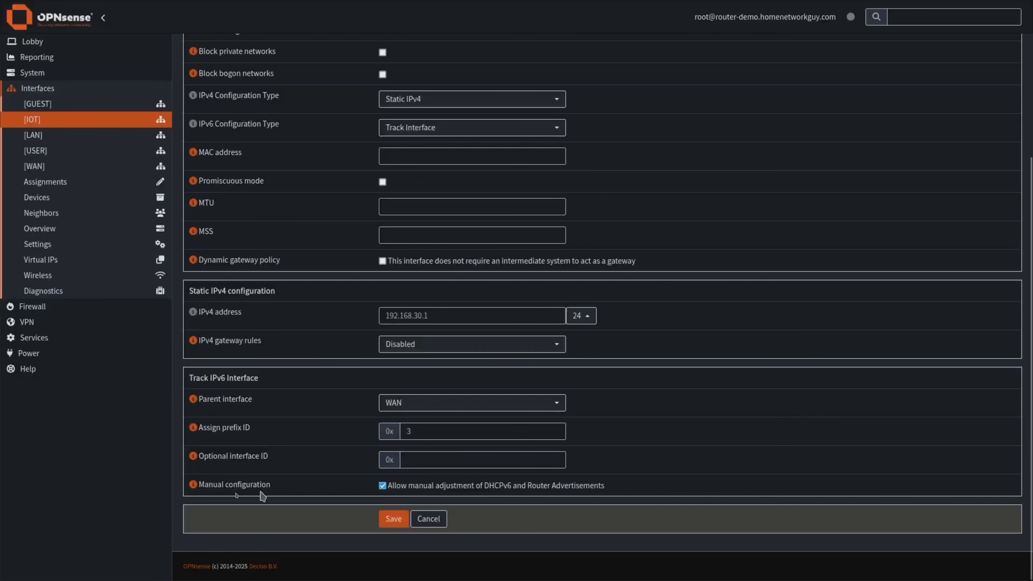
{"action": "left_click_drag", "start_coordinate": [490, 486], "coordinate": [613, 492]}
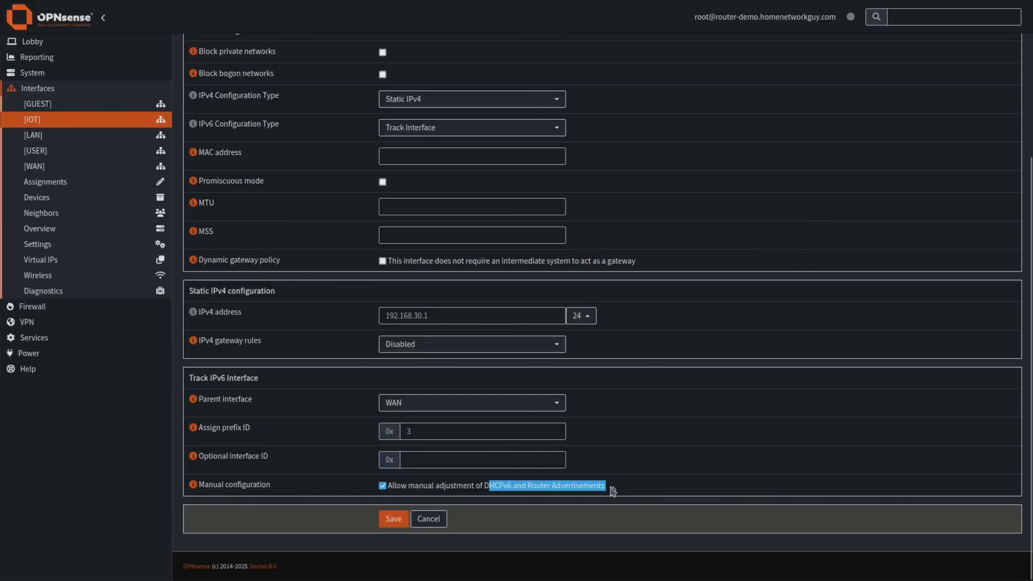
{"action": "left_click", "coordinate": [393, 520]}
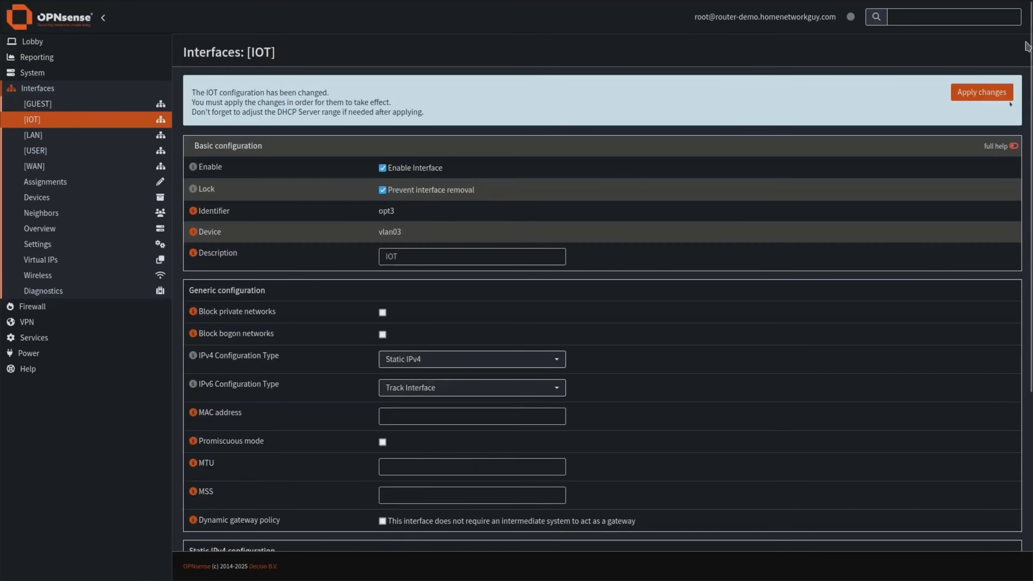
Apply the IOT interface changes and expand Services > ISC DHCPv4 in the sidebar.
{"action": "left_click", "coordinate": [982, 95]}
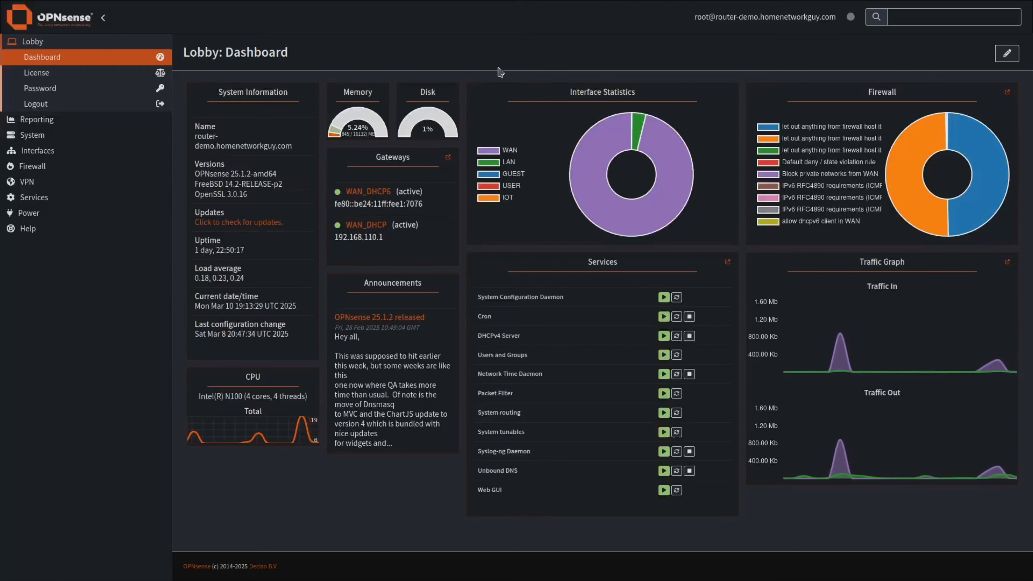
{"action": "left_click", "coordinate": [53, 197]}
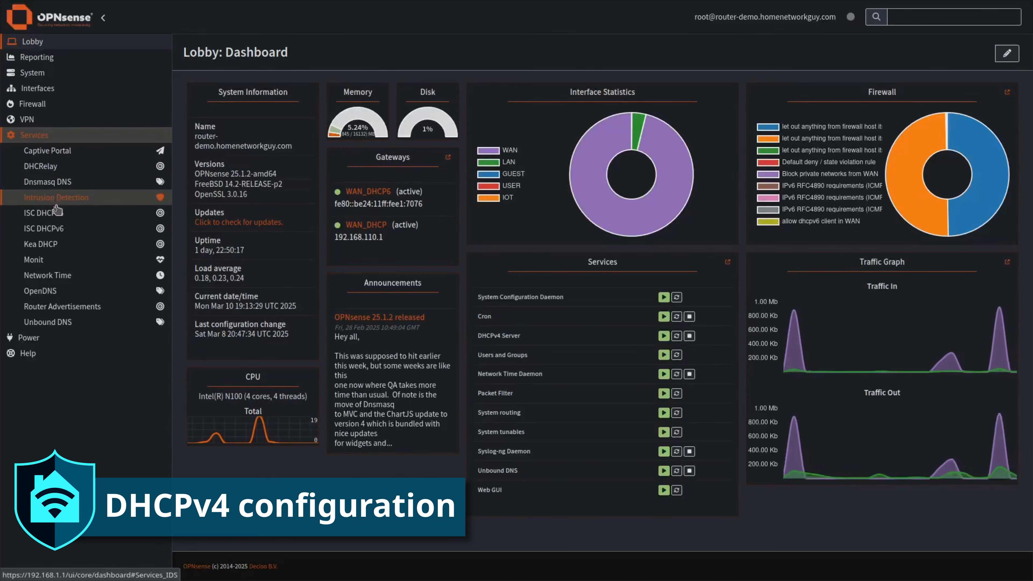
{"action": "left_click", "coordinate": [45, 214]}
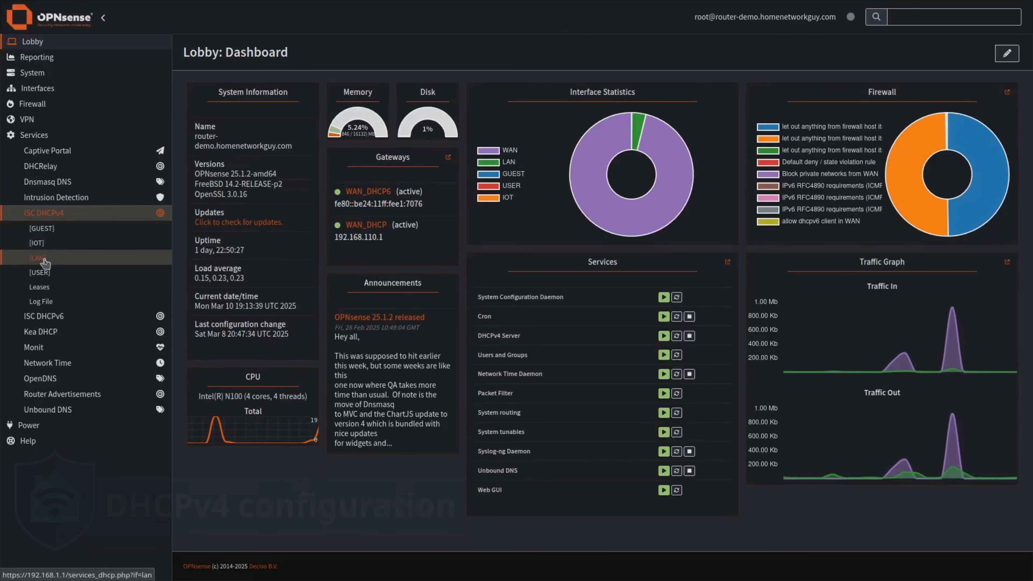
Review LAN DHCPv4's 192.168.1.100–192.168.1.199 range and DNS servers, down to static mappings.
{"action": "left_click", "coordinate": [45, 262]}
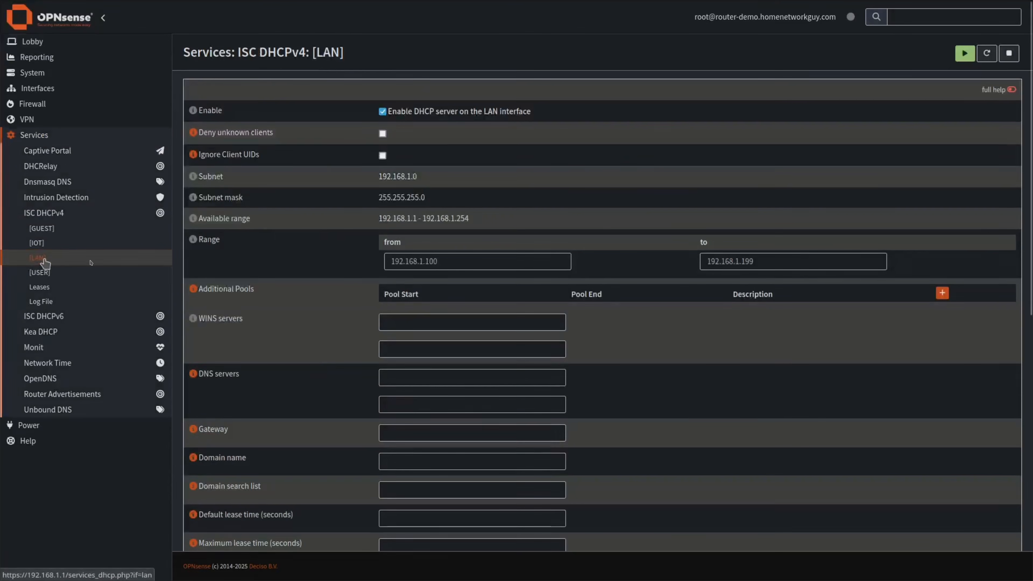
{"action": "left_click", "coordinate": [502, 261]}
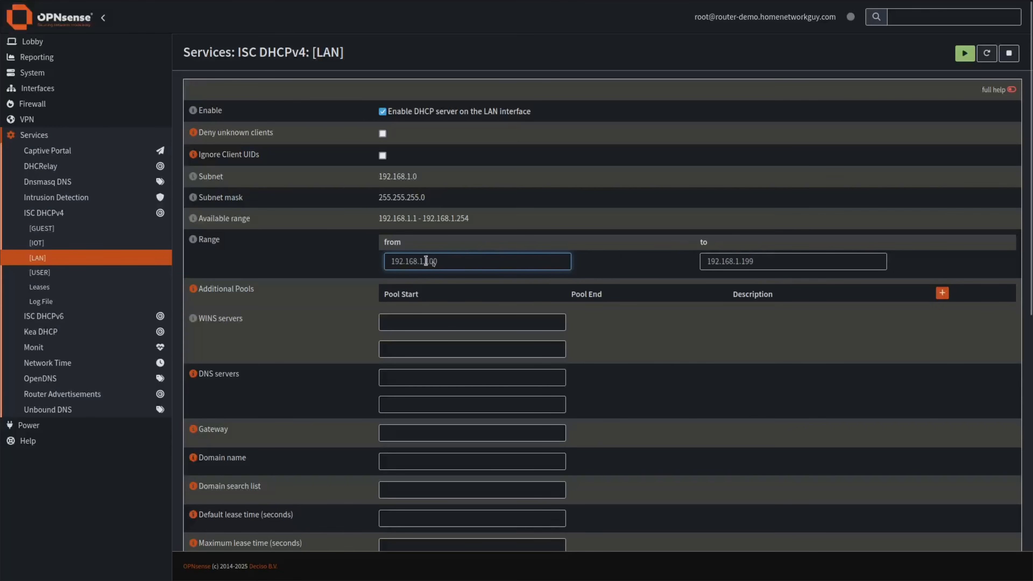
{"action": "left_click", "coordinate": [749, 261]}
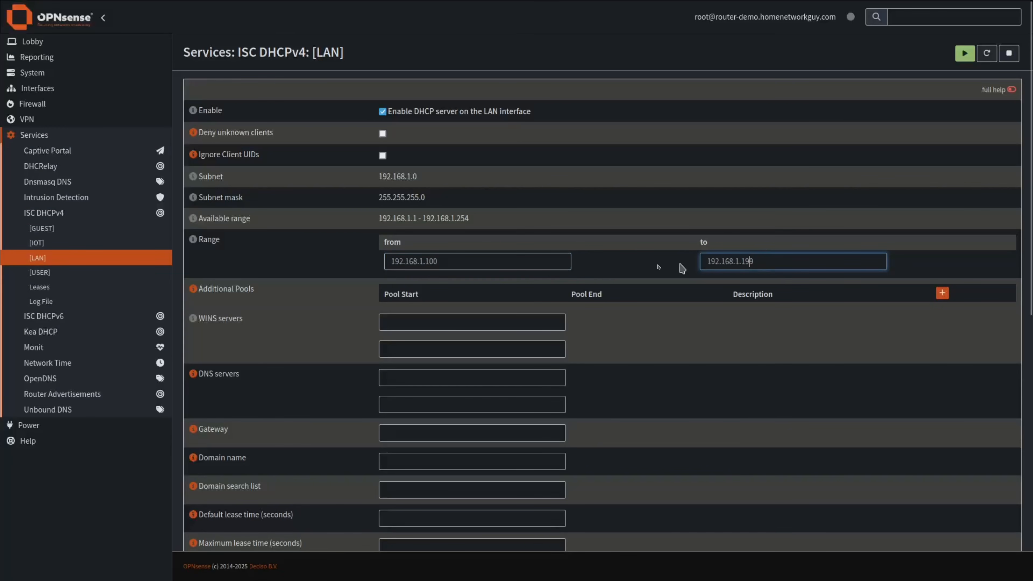
{"action": "left_click", "coordinate": [432, 261]}
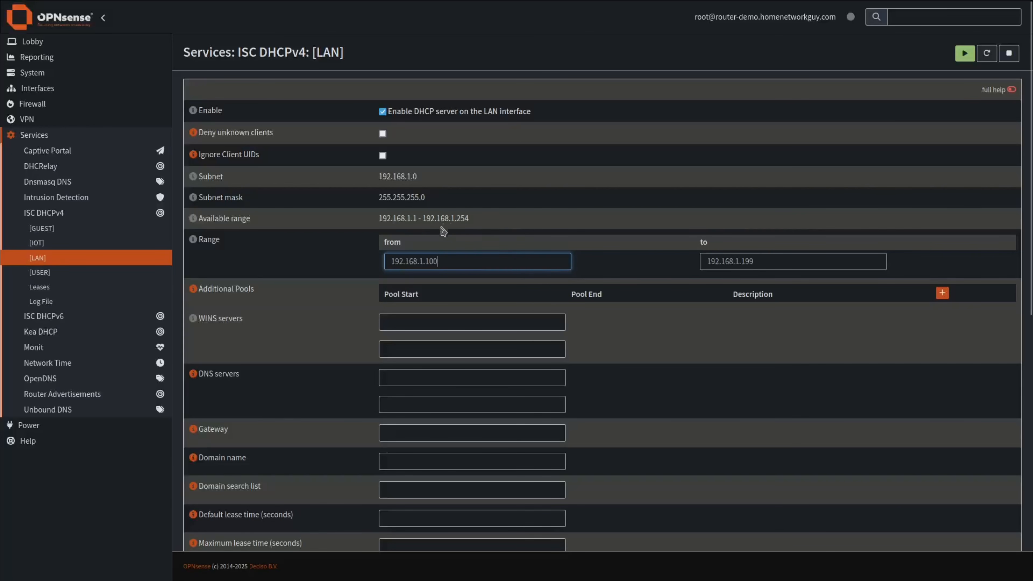
{"action": "left_click", "coordinate": [637, 334]}
{"action": "scroll", "coordinate": [637, 334], "scroll_direction": "down", "scroll_amount": 4}
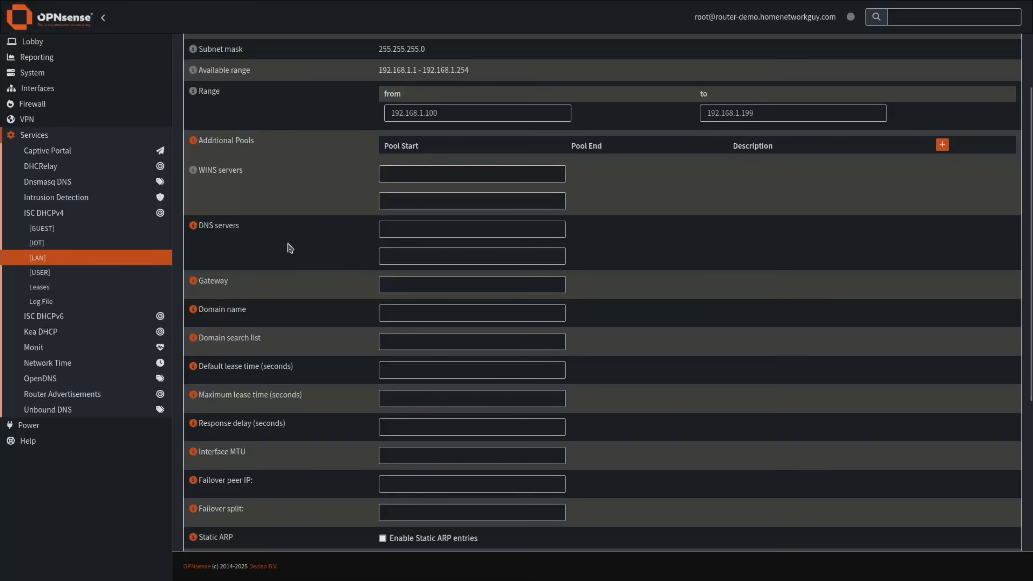
{"action": "left_click", "coordinate": [404, 228]}
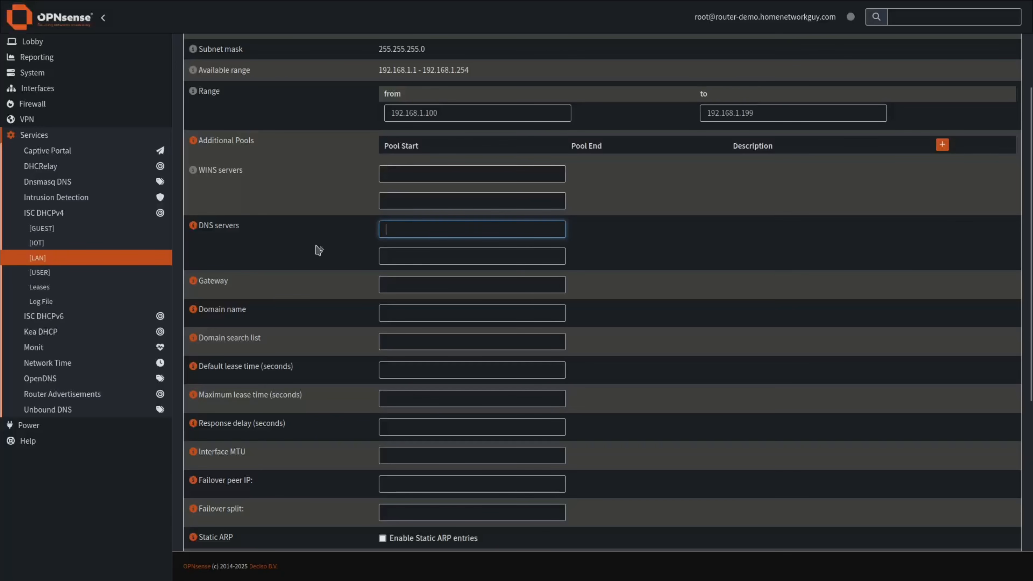
{"action": "scroll", "coordinate": [319, 238], "scroll_direction": "down", "scroll_amount": 2}
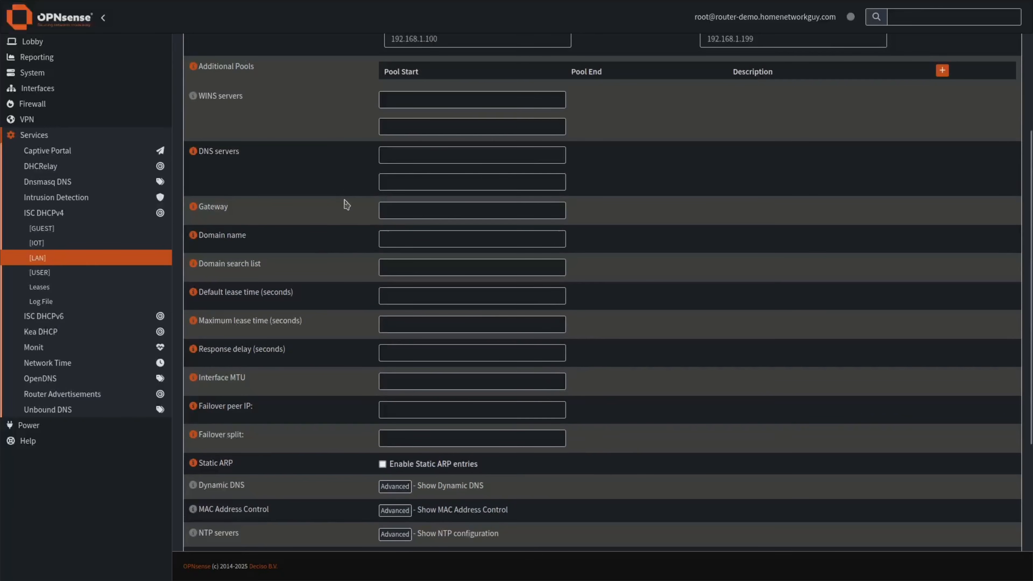
{"action": "scroll", "coordinate": [341, 244], "scroll_direction": "down", "scroll_amount": 6}
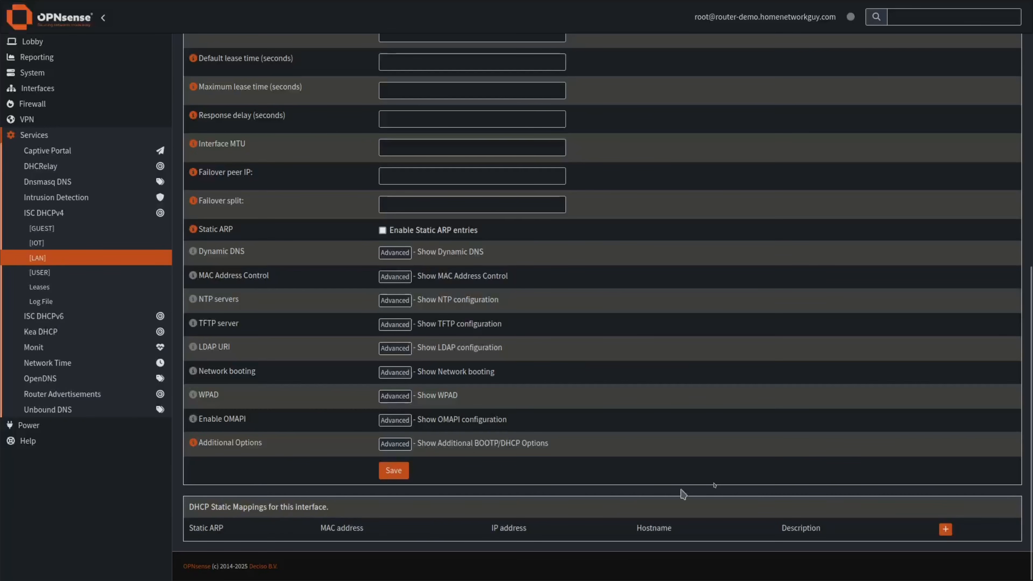
Start a static mapping from the iperf3-2 lease, then move to USER DHCPv4 settings.
{"action": "left_click", "coordinate": [945, 530]}
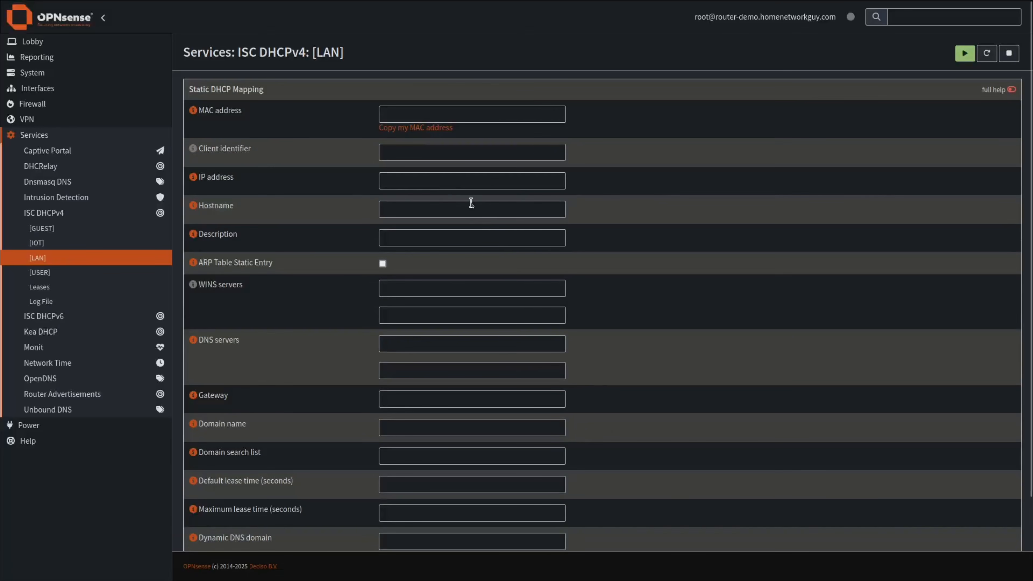
{"action": "left_click", "coordinate": [46, 289]}
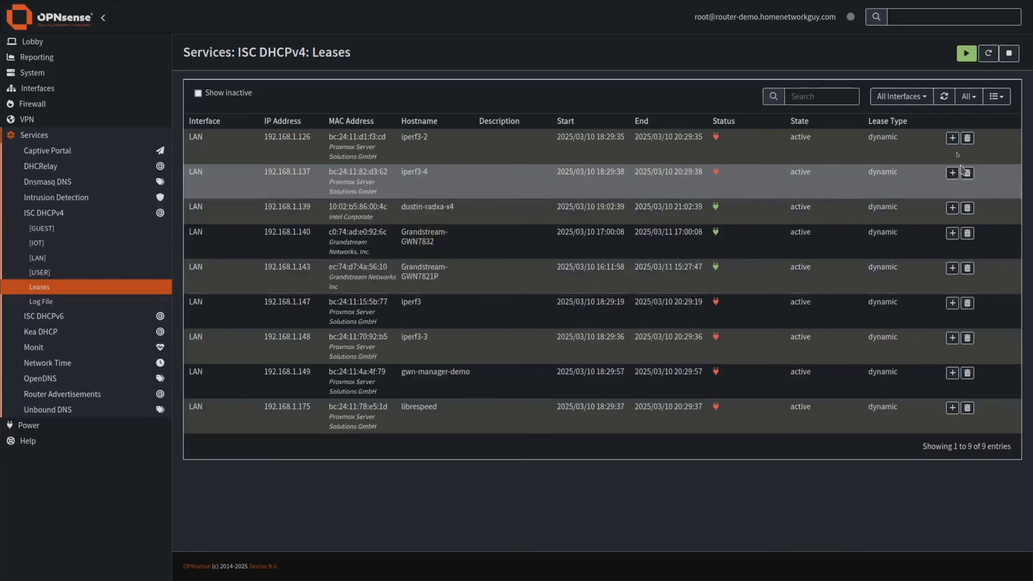
{"action": "left_click", "coordinate": [952, 138]}
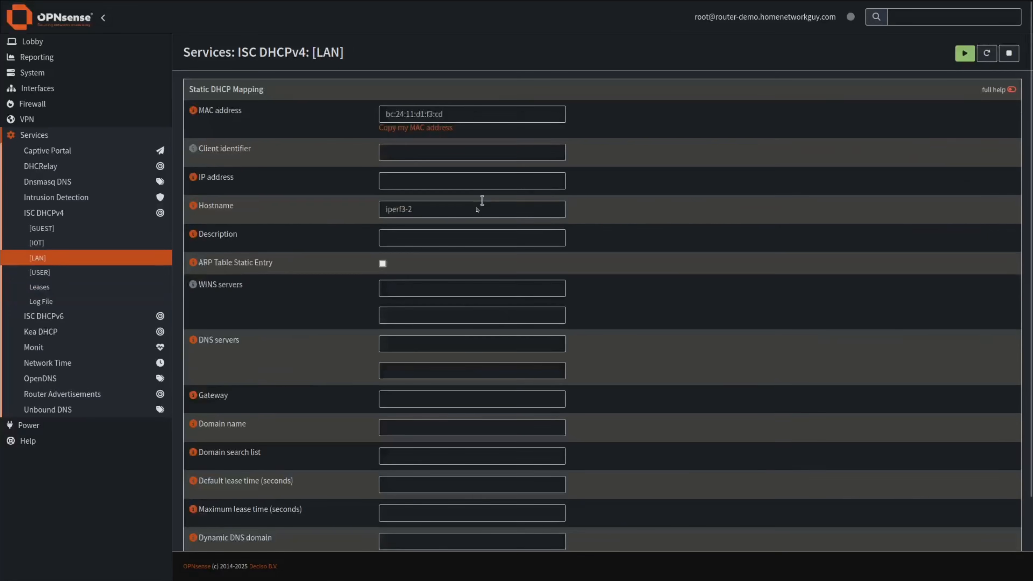
{"action": "double_click", "coordinate": [406, 109]}
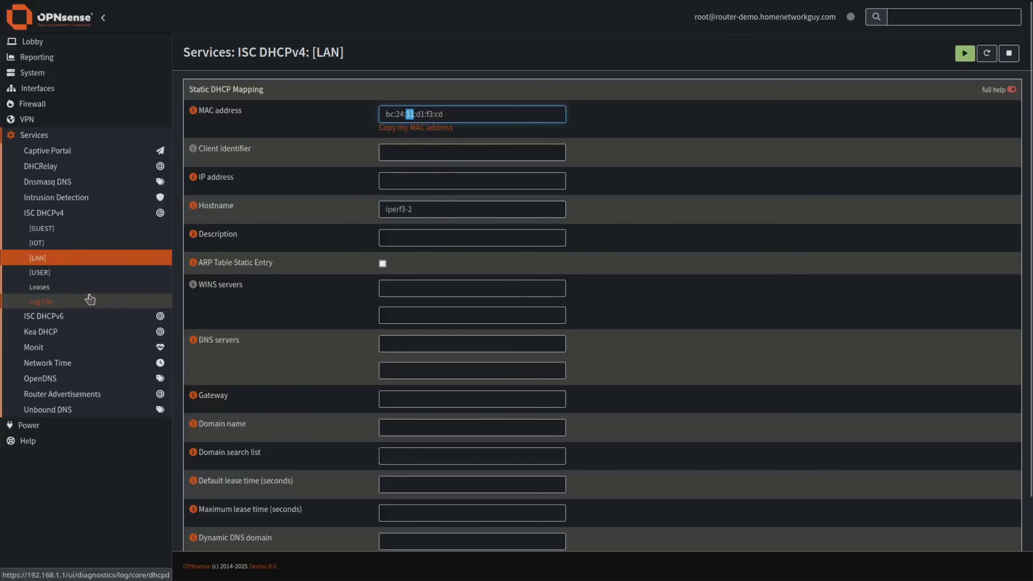
{"action": "left_click", "coordinate": [41, 272]}
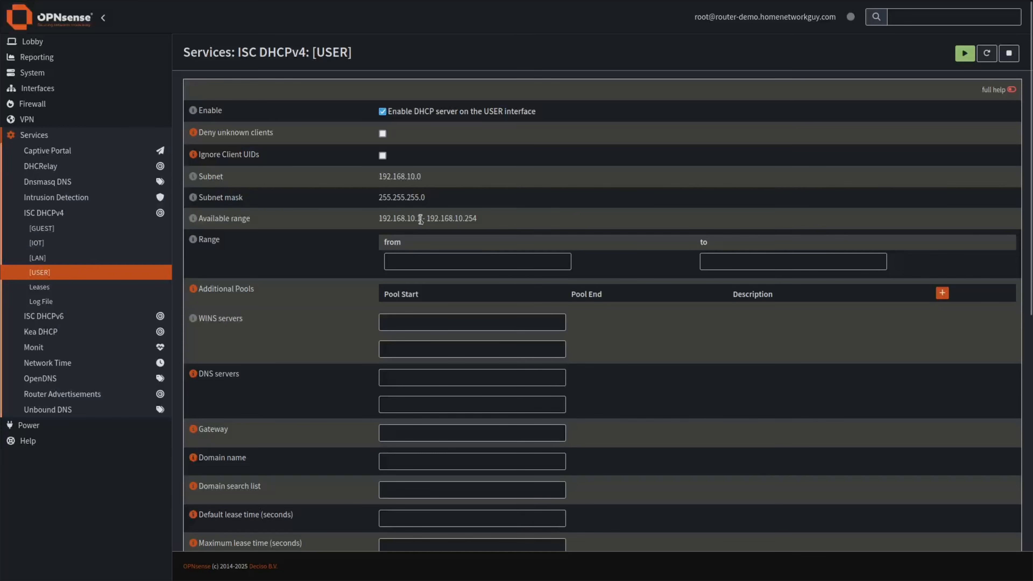
Fill the USER DHCPv4 range as 192.168.10.100 to 192.168.10.199 and save.
{"action": "left_click_drag", "start_coordinate": [420, 220], "coordinate": [435, 257]}
{"action": "type", "text": "00"}
{"action": "left_click", "coordinate": [714, 259]}
{"action": "type", "text": "192.168.10.1"}
{"action": "type", "text": "99"}
{"action": "scroll", "coordinate": [651, 369], "scroll_direction": "down", "scroll_amount": 2}
{"action": "scroll", "coordinate": [652, 368], "scroll_direction": "down", "scroll_amount": 10}
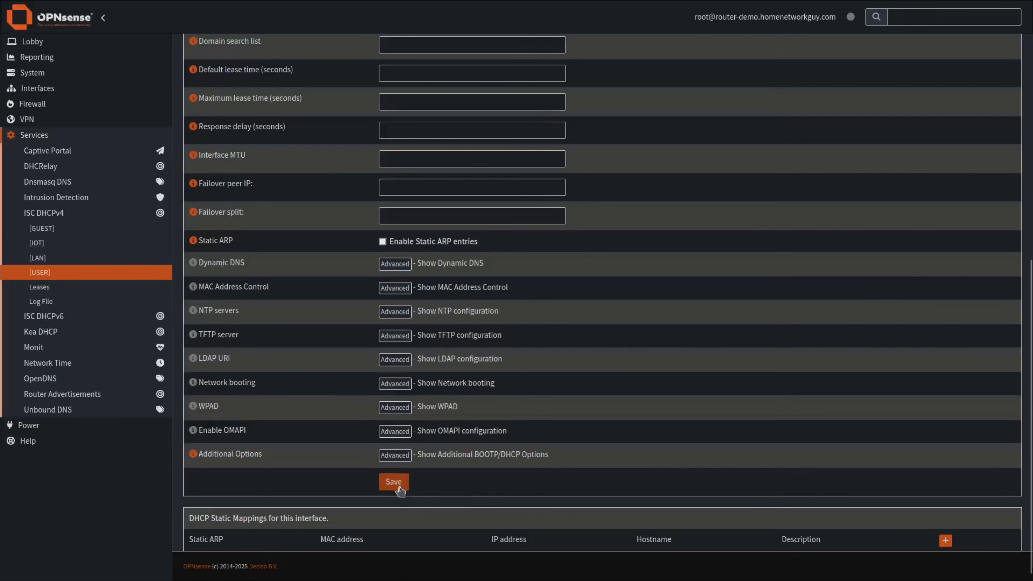
{"action": "left_click", "coordinate": [393, 482]}
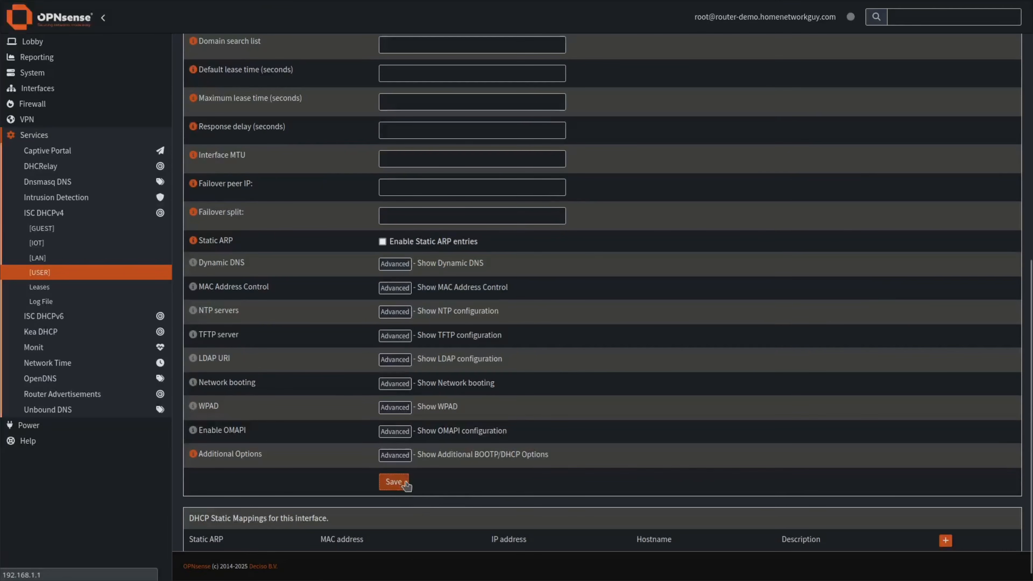
Fill the IOT DHCPv4 range as 192.168.30.100 to 192.168.30.199 and save.
{"action": "left_click", "coordinate": [41, 244]}
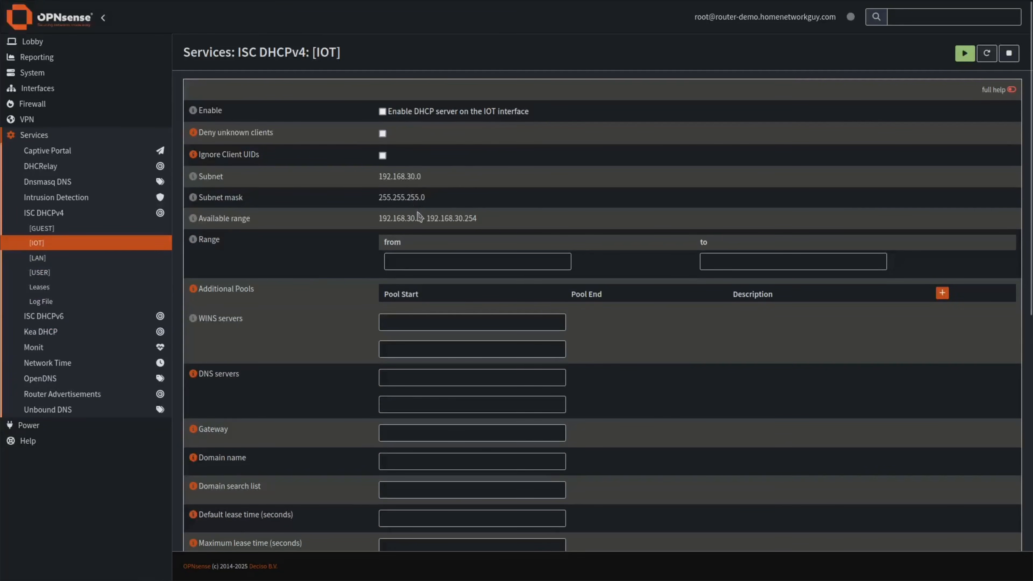
{"action": "left_click_drag", "start_coordinate": [420, 220], "coordinate": [382, 219]}
{"action": "key", "text": "ctrl+c"}
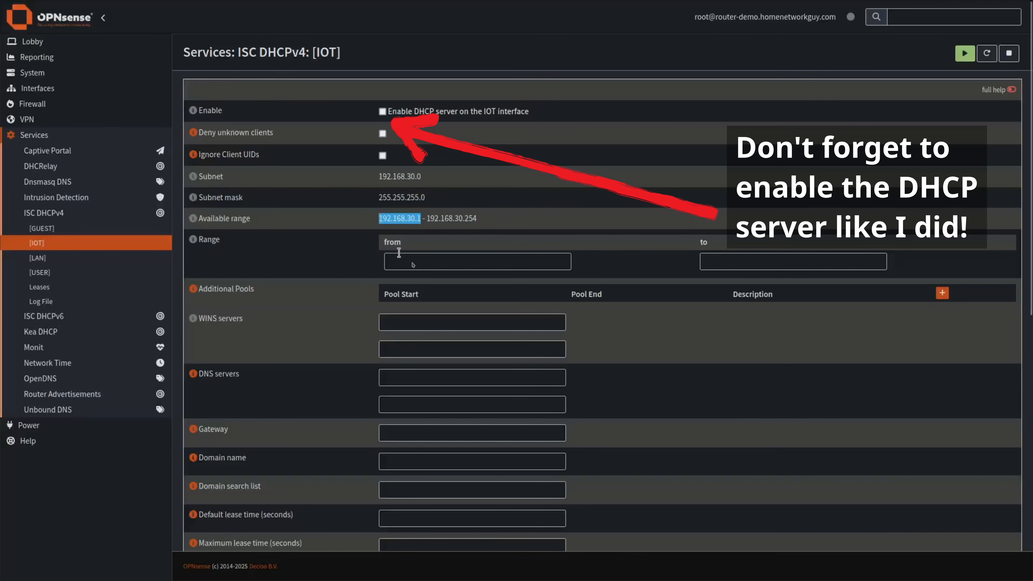
{"action": "left_click", "coordinate": [427, 268]}
{"action": "key", "text": "ctrl+v"}
{"action": "type", "text": "00"}
{"action": "left_click", "coordinate": [796, 264]}
{"action": "key", "text": "ctrl+v"}
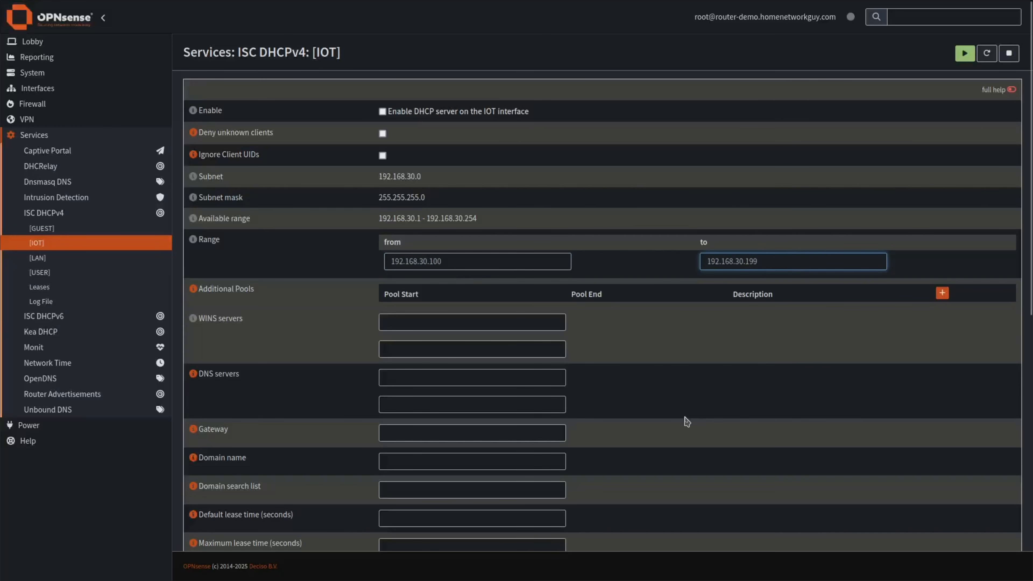
{"action": "scroll", "coordinate": [576, 434], "scroll_direction": "down", "scroll_amount": 9}
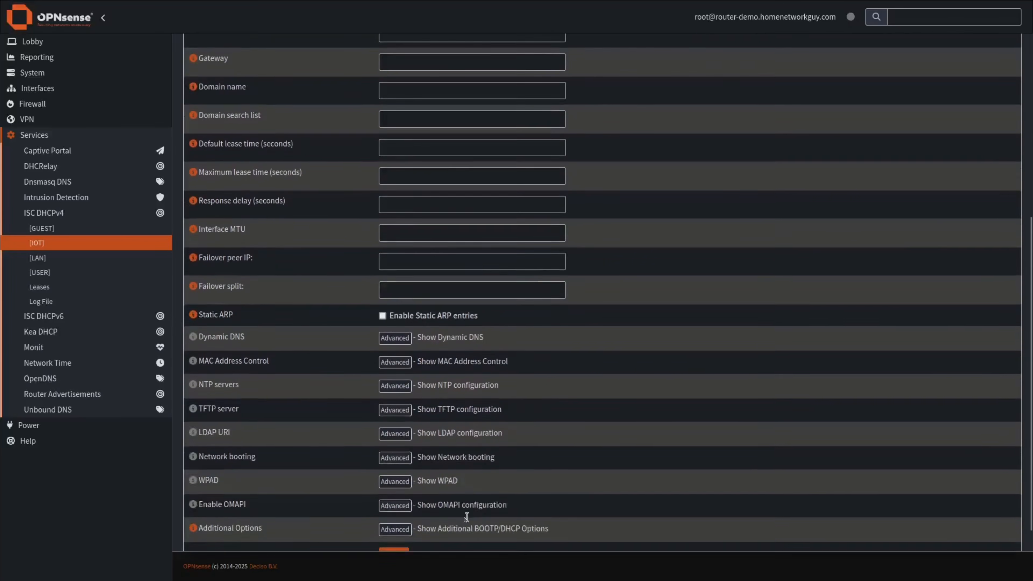
{"action": "scroll", "coordinate": [467, 516], "scroll_direction": "down", "scroll_amount": 2}
{"action": "left_click", "coordinate": [393, 482]}
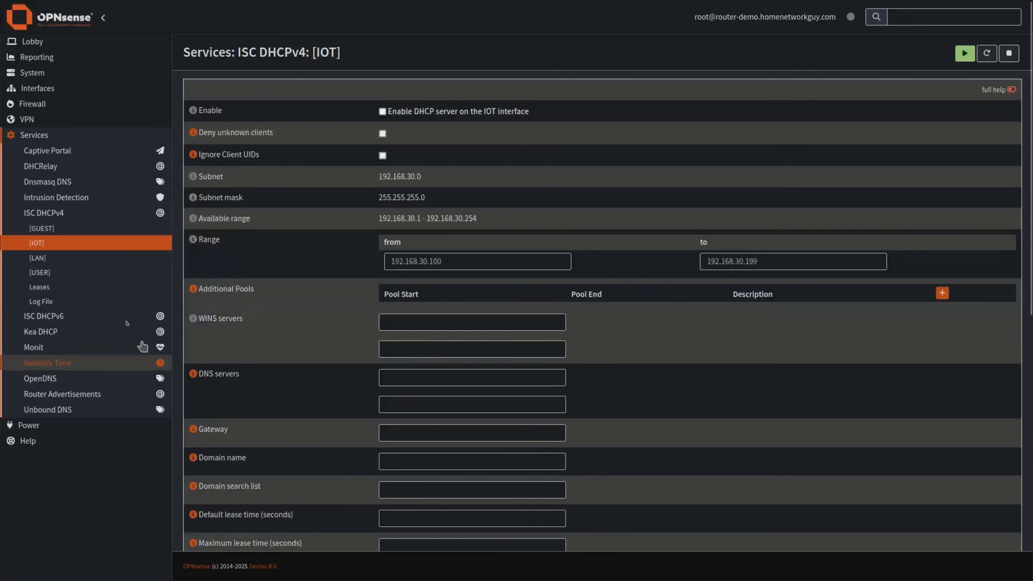
Turn on the GUEST DHCPv4 server with range 192.168.20.100–192.168.20.199 and save.
{"action": "left_click", "coordinate": [41, 229]}
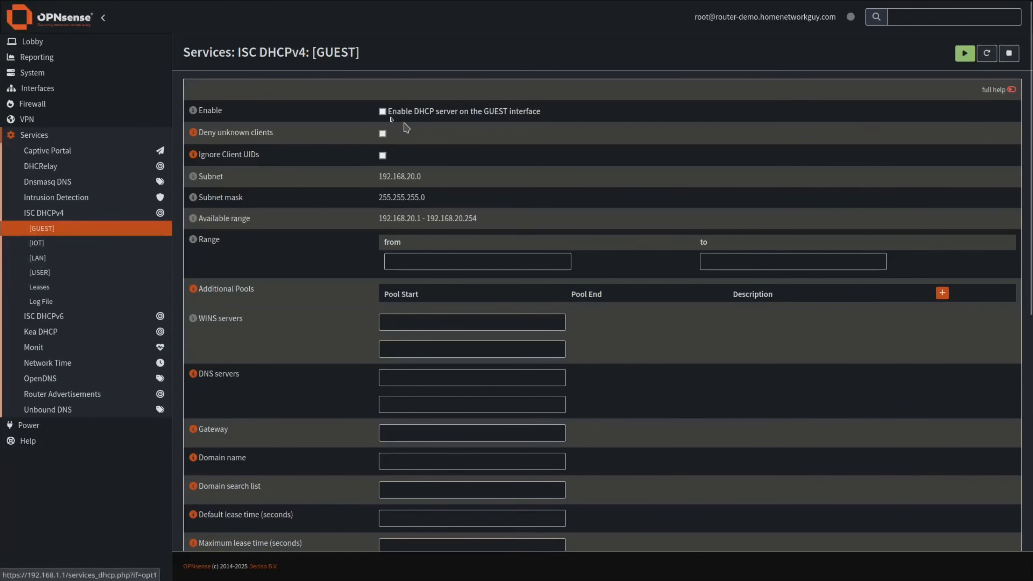
{"action": "left_click", "coordinate": [382, 111]}
{"action": "left_click_drag", "start_coordinate": [420, 218], "coordinate": [378, 219]}
{"action": "key", "text": "ctrl+c"}
{"action": "left_click", "coordinate": [436, 261]}
{"action": "key", "text": "ctrl+v"}
{"action": "type", "text": "0"}
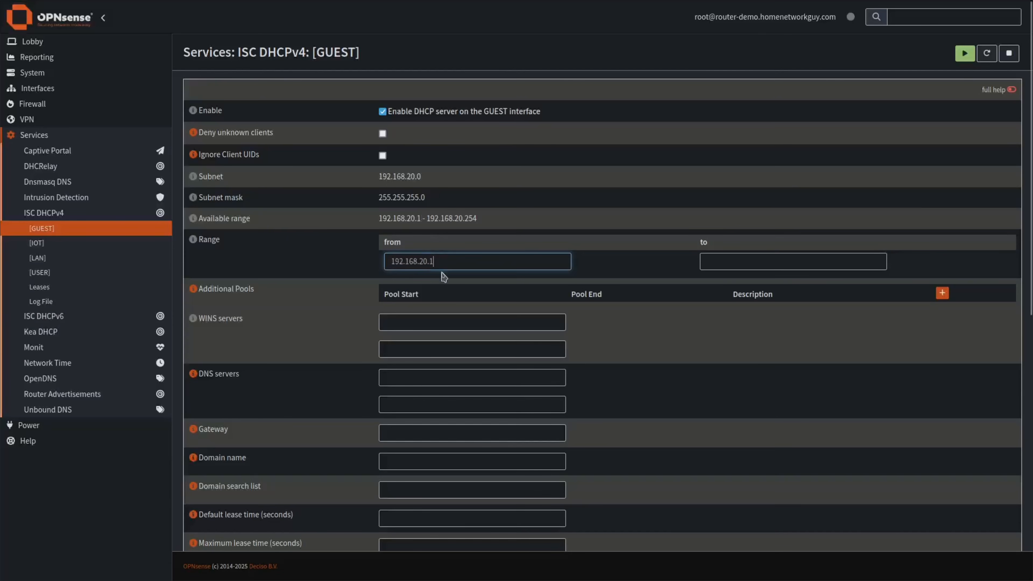
{"action": "type", "text": "0"}
{"action": "left_click", "coordinate": [725, 262]}
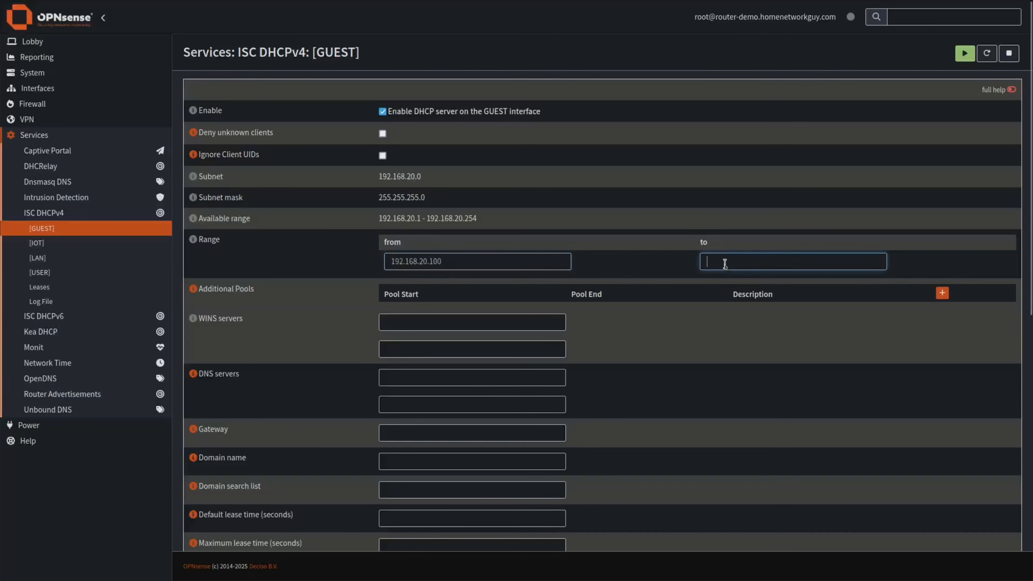
{"action": "key", "text": "ctrl+v"}
{"action": "type", "text": "99"}
{"action": "scroll", "coordinate": [610, 380], "scroll_direction": "down", "scroll_amount": 5}
{"action": "scroll", "coordinate": [639, 443], "scroll_direction": "down", "scroll_amount": 5}
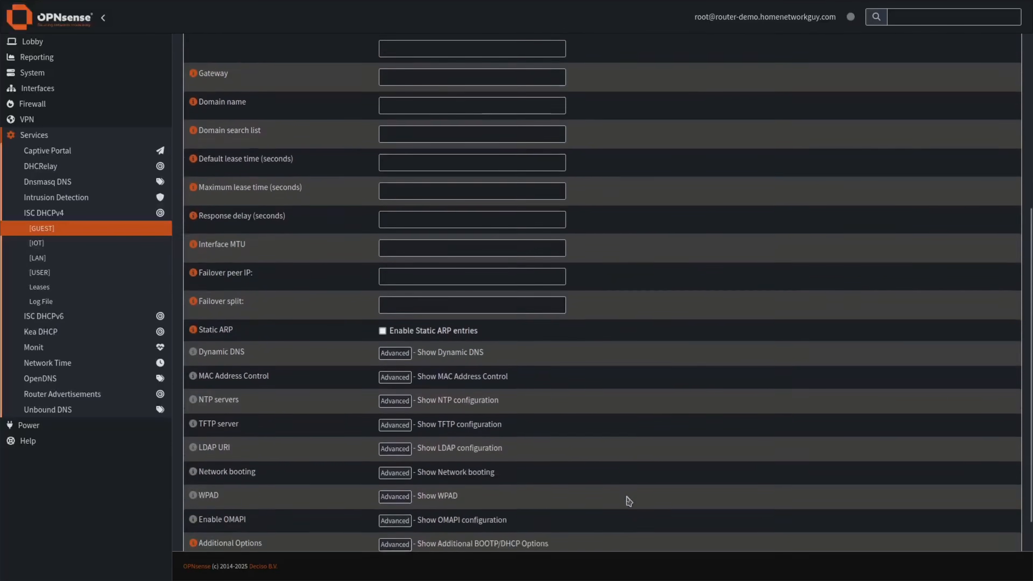
{"action": "left_click", "coordinate": [394, 471]}
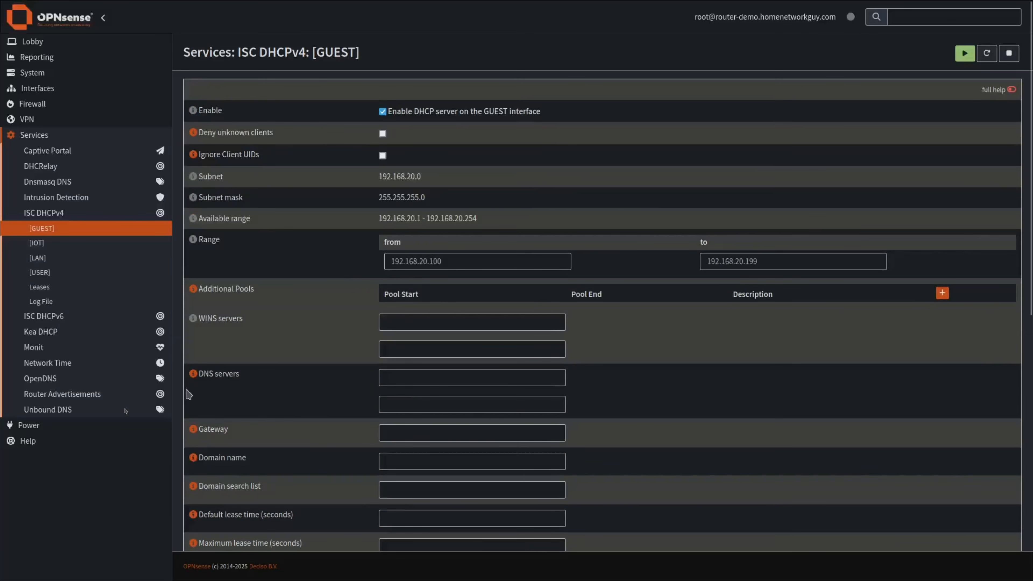
{"action": "left_click", "coordinate": [51, 322]}
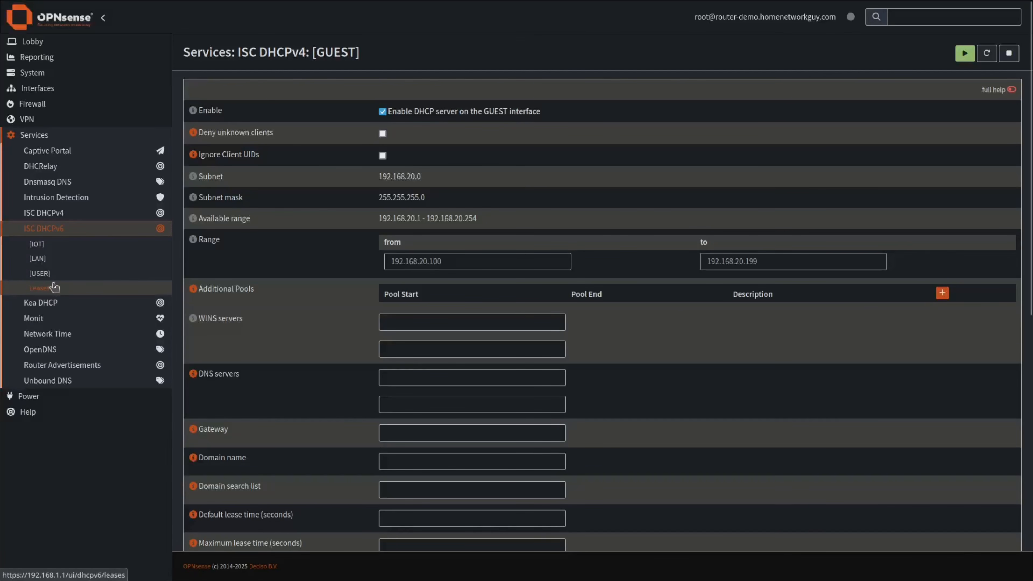
Enter USER DHCPv6 range ::1000 to ::2000, check the Prefix Delegation help, and save.
{"action": "left_click", "coordinate": [49, 276]}
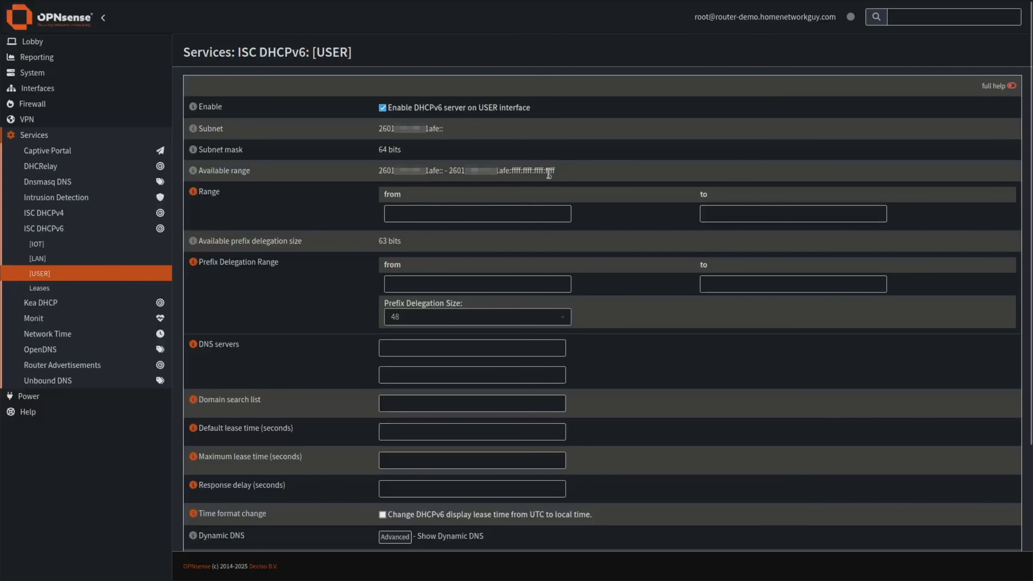
{"action": "left_click", "coordinate": [423, 214]}
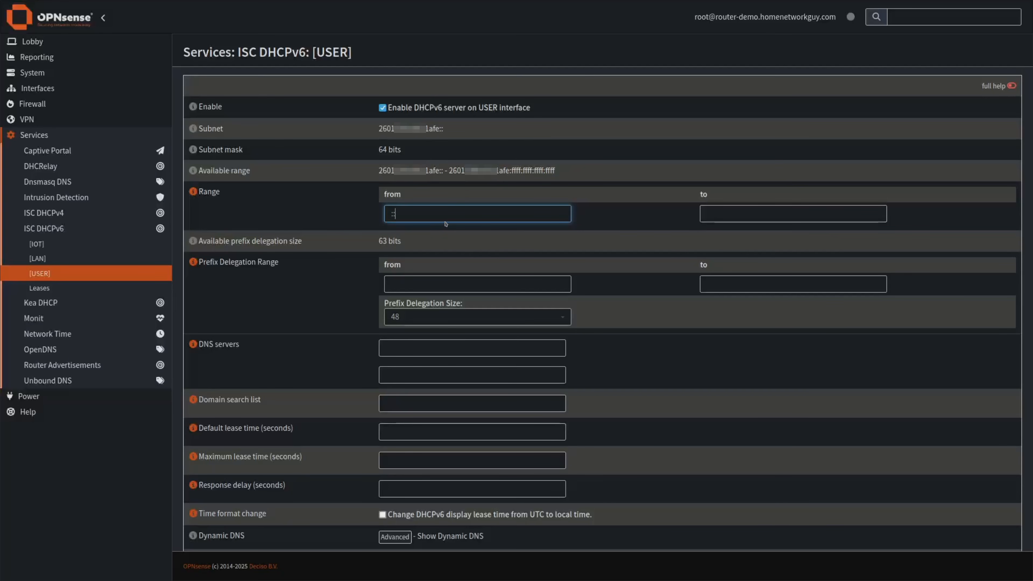
{"action": "left_click", "coordinate": [719, 214]}
{"action": "type", "text": "::2000"}
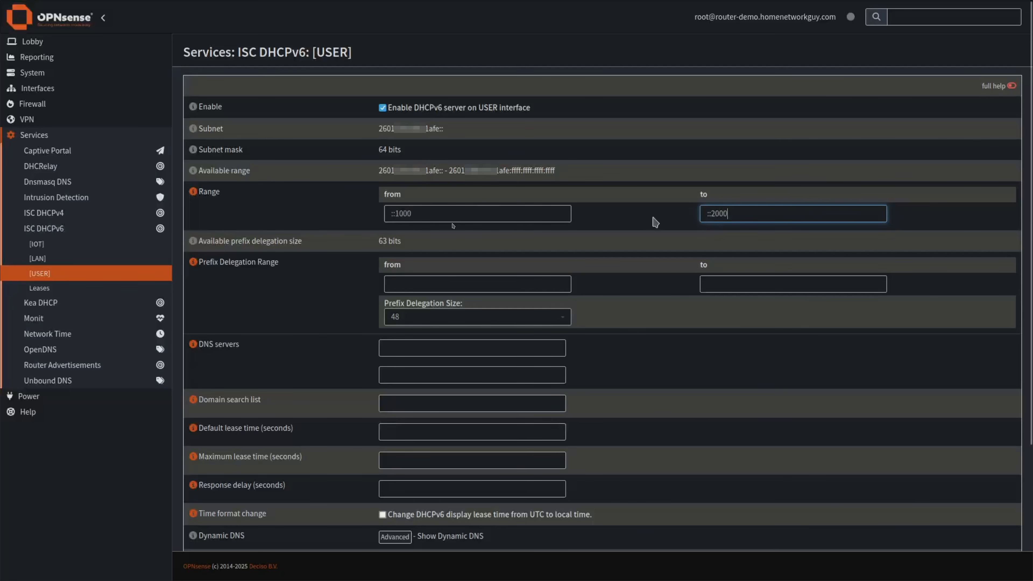
{"action": "left_click", "coordinate": [391, 214]}
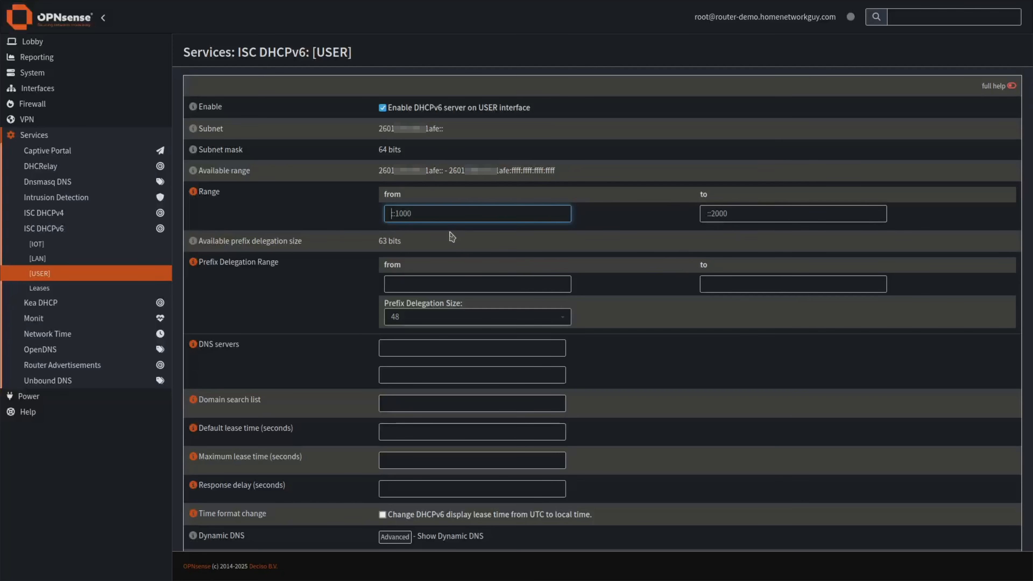
{"action": "scroll", "coordinate": [427, 239], "scroll_direction": "down", "scroll_amount": 2}
{"action": "key", "text": "Tab"}
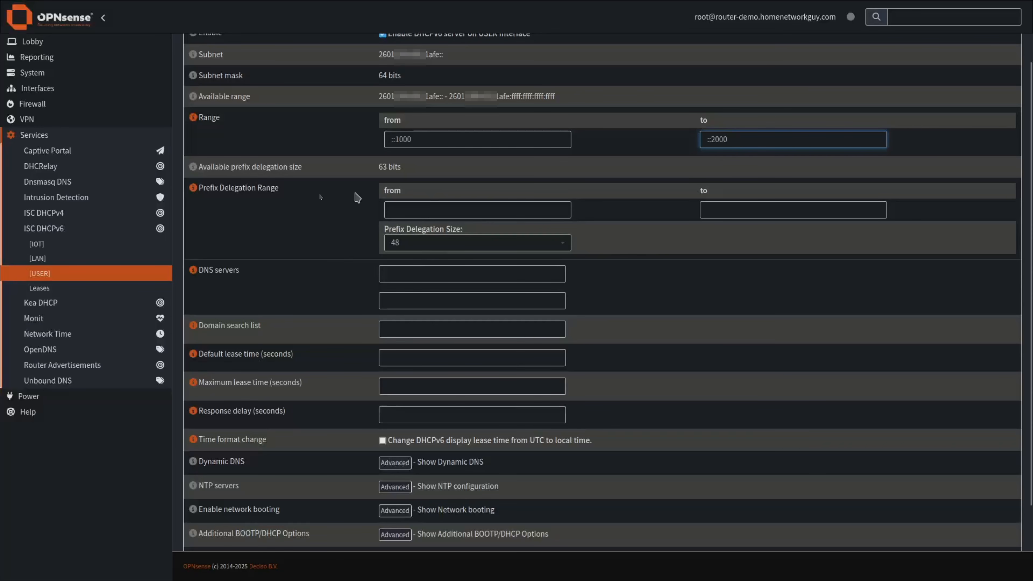
{"action": "left_click", "coordinate": [193, 188]}
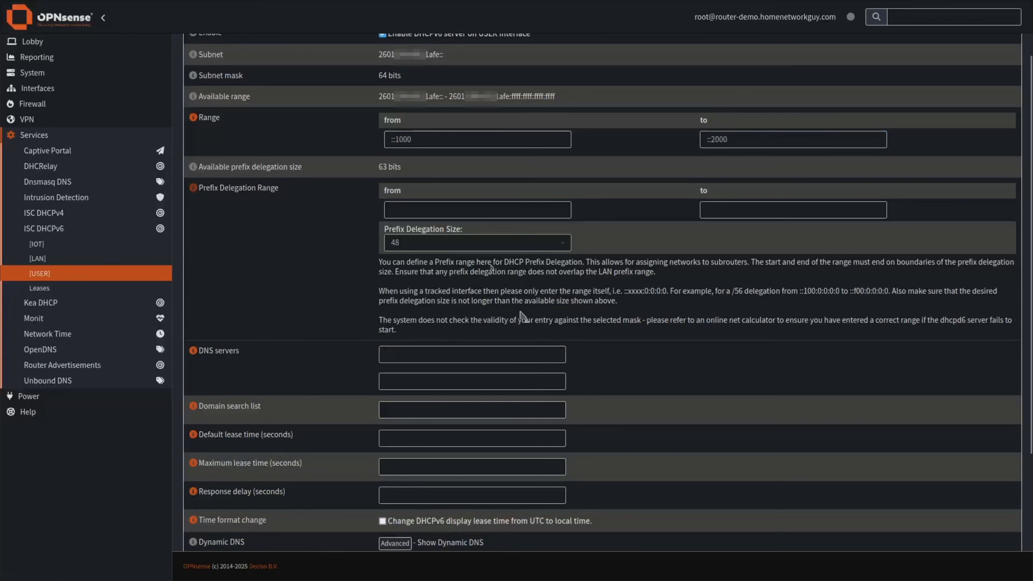
{"action": "left_click", "coordinate": [194, 189]}
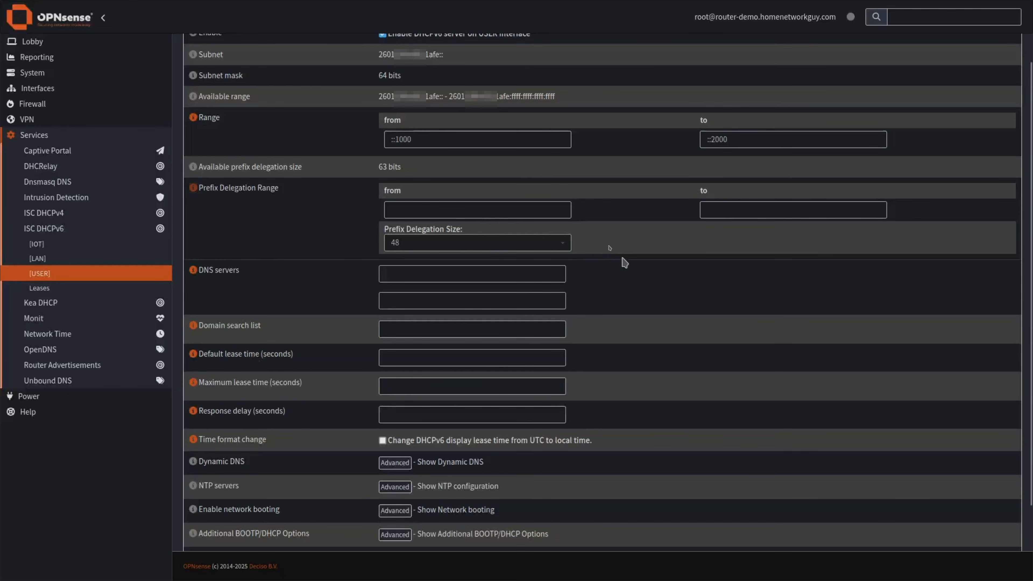
{"action": "scroll", "coordinate": [620, 265], "scroll_direction": "down", "scroll_amount": 2}
{"action": "left_click", "coordinate": [405, 477]}
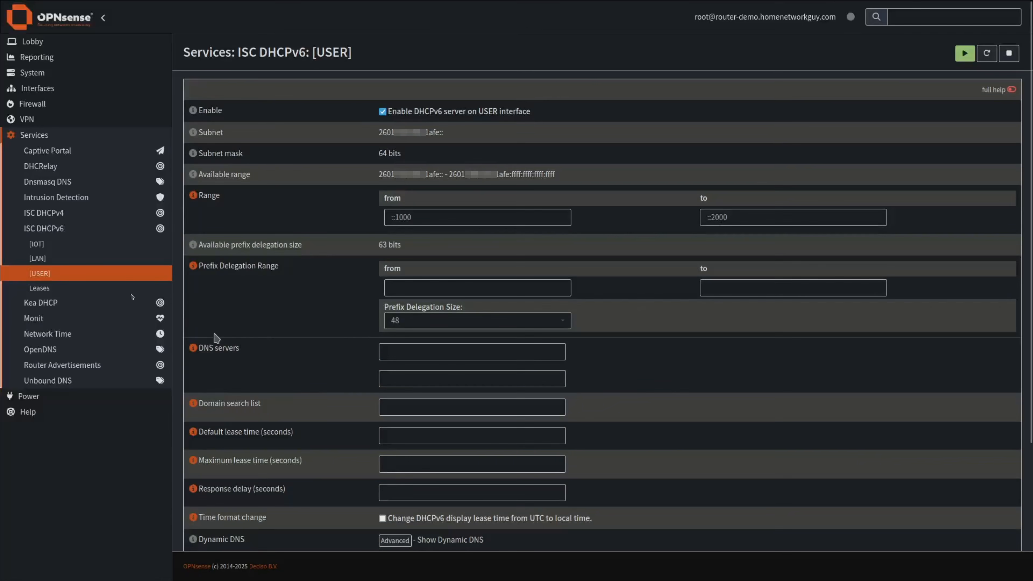
Enable the LAN DHCPv6 server with range ::1000 to ::2000.
{"action": "left_click", "coordinate": [39, 260]}
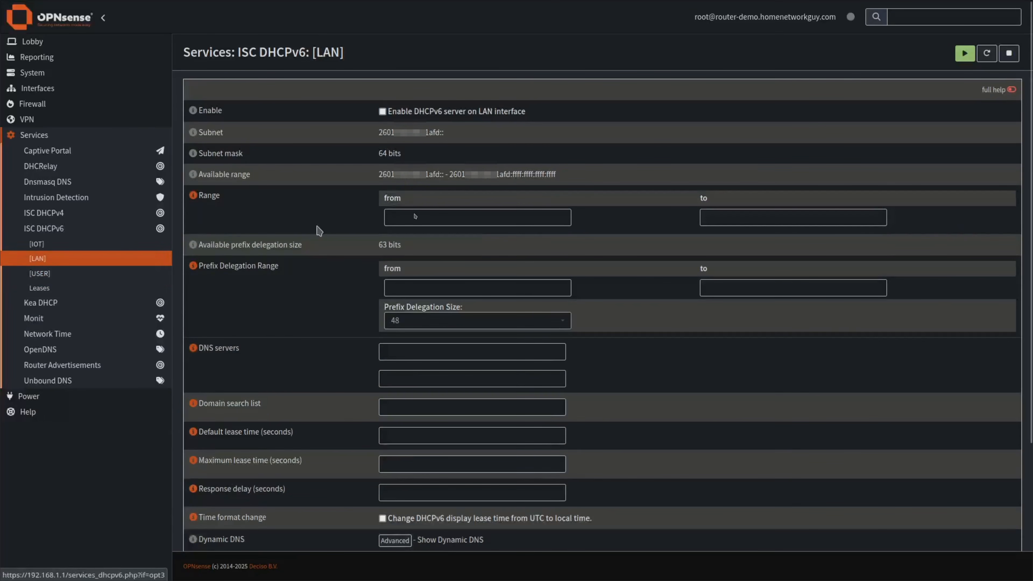
{"action": "left_click", "coordinate": [382, 112]}
{"action": "left_click", "coordinate": [415, 219]}
{"action": "type", "text": "::1000"}
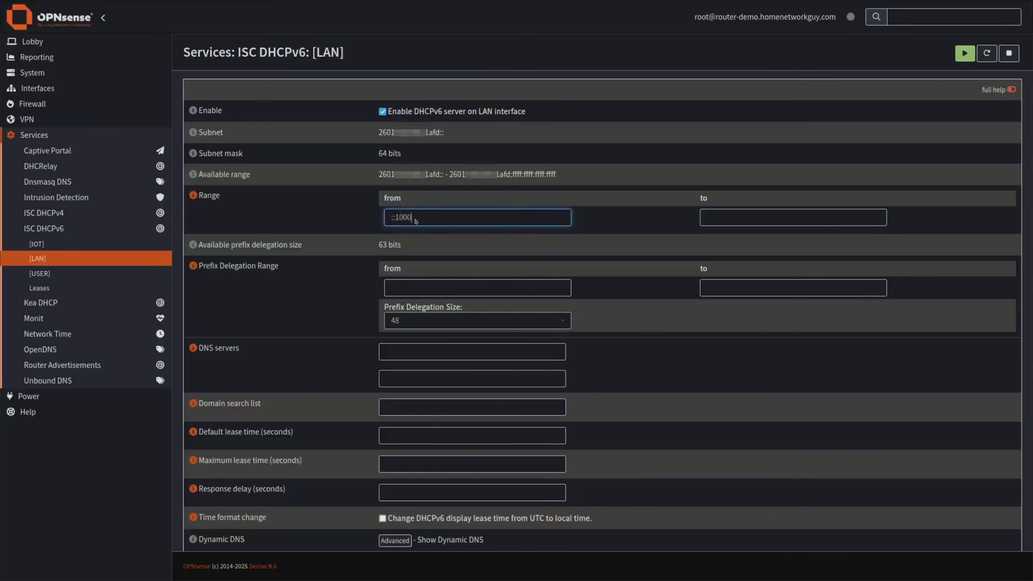
{"action": "left_click", "coordinate": [730, 217]}
{"action": "type", "text": "::2000"}
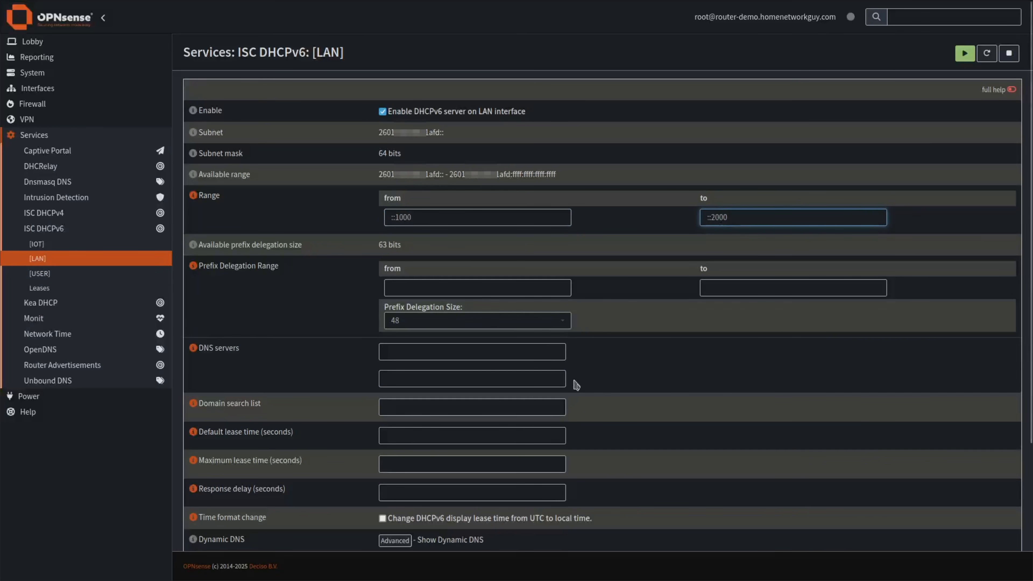
Save the LAN DHCPv6 settings and go to the IOT DHCPv6 page.
{"action": "scroll", "coordinate": [488, 468], "scroll_direction": "down", "scroll_amount": 4}
{"action": "left_click", "coordinate": [394, 472]}
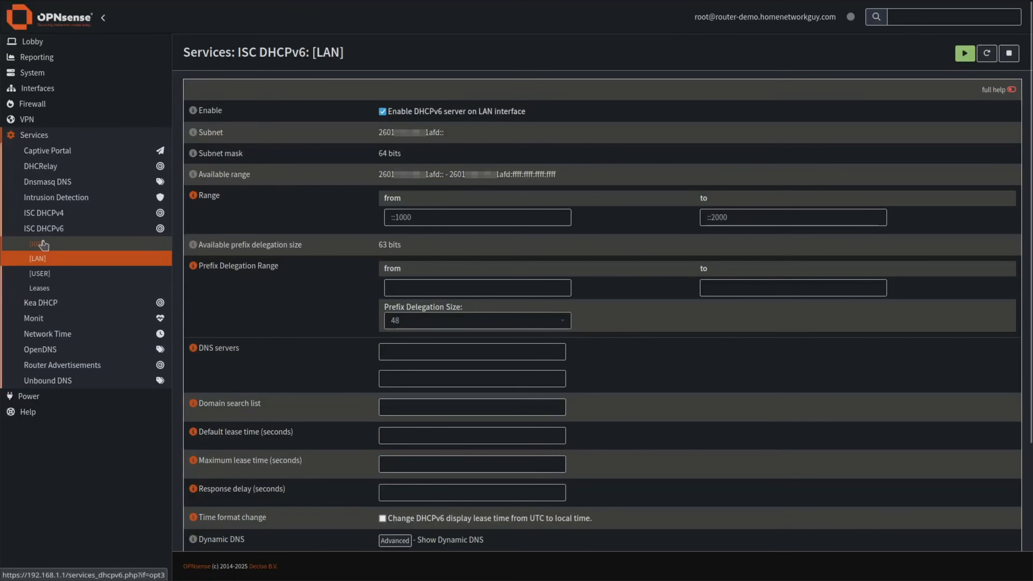
{"action": "left_click", "coordinate": [44, 244]}
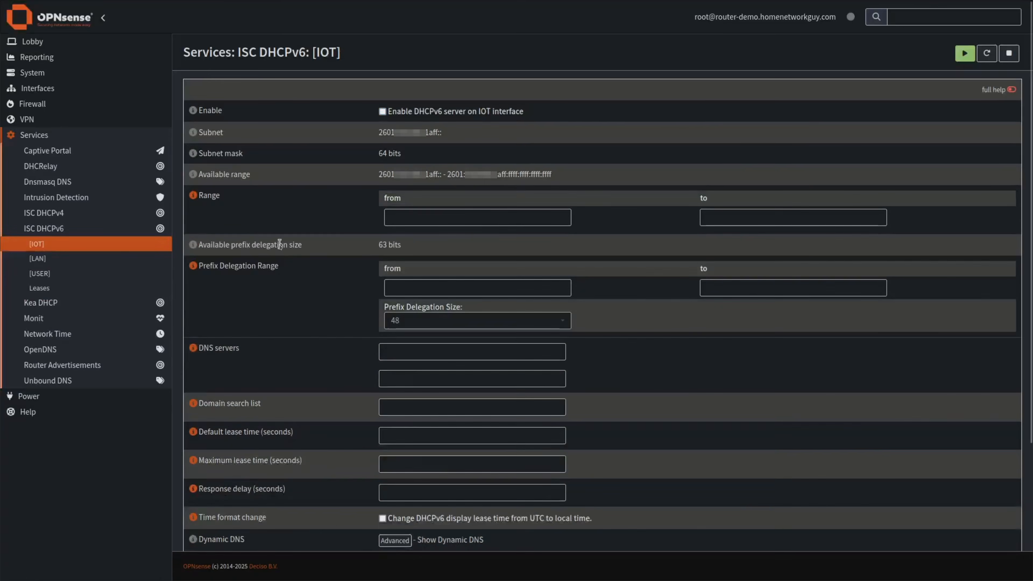
Turn on IOT's DHCPv6 server with range ::1000 to ::2000 and save.
{"action": "left_click", "coordinate": [441, 218]}
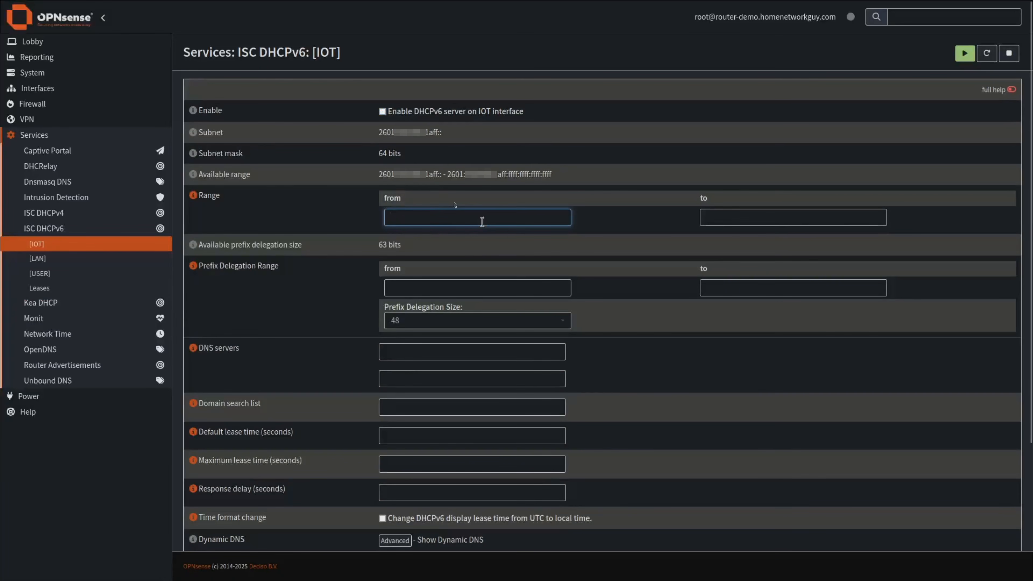
{"action": "left_click", "coordinate": [384, 111]}
{"action": "left_click", "coordinate": [426, 218]}
{"action": "type", "text": "::1000"}
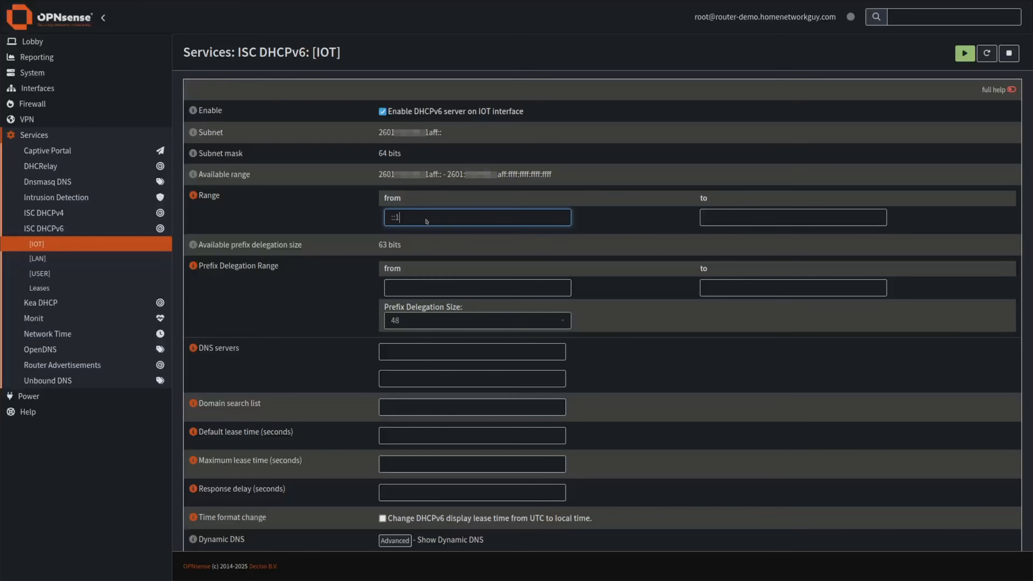
{"action": "key", "text": "Tab"}
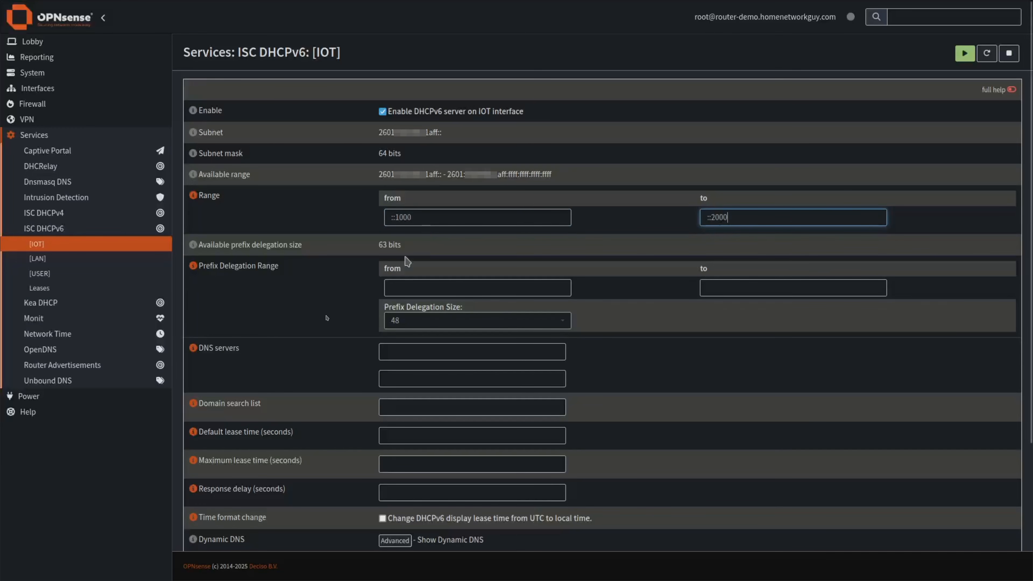
{"action": "scroll", "coordinate": [339, 329], "scroll_direction": "down", "scroll_amount": 5}
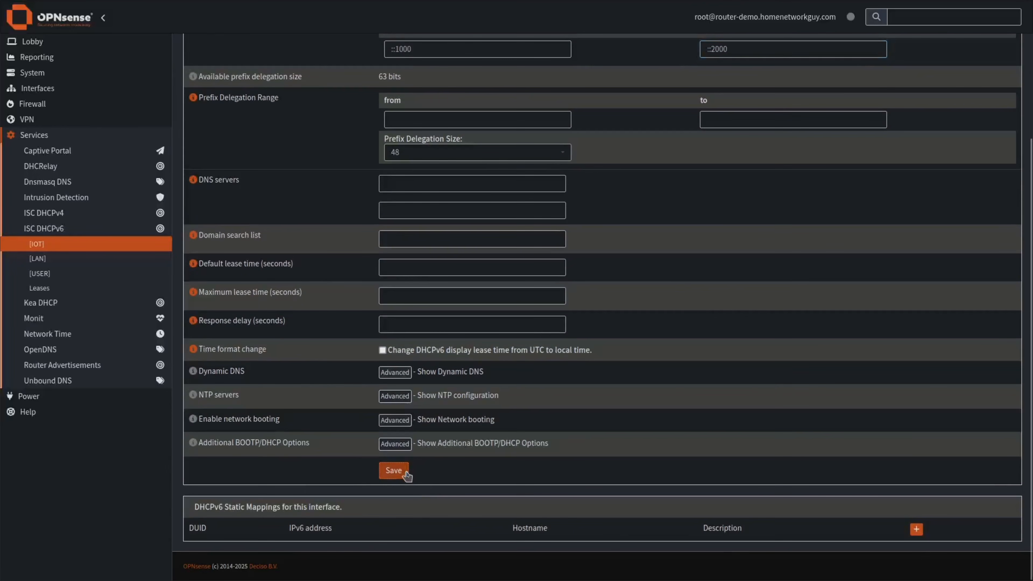
{"action": "left_click", "coordinate": [393, 470]}
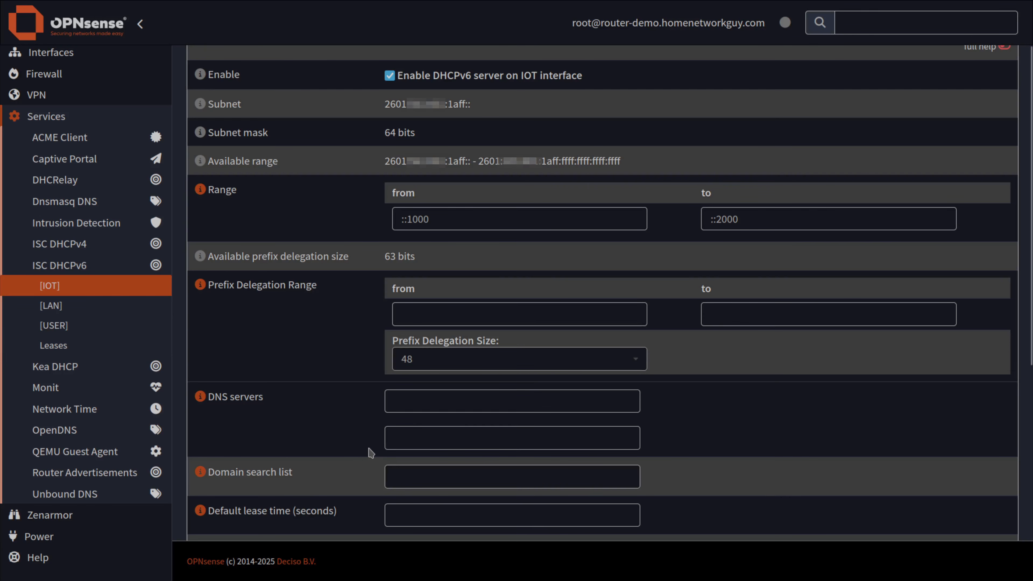
Switch the IOT interface's Router Advertisements mode to Assisted.
{"action": "left_click", "coordinate": [99, 473]}
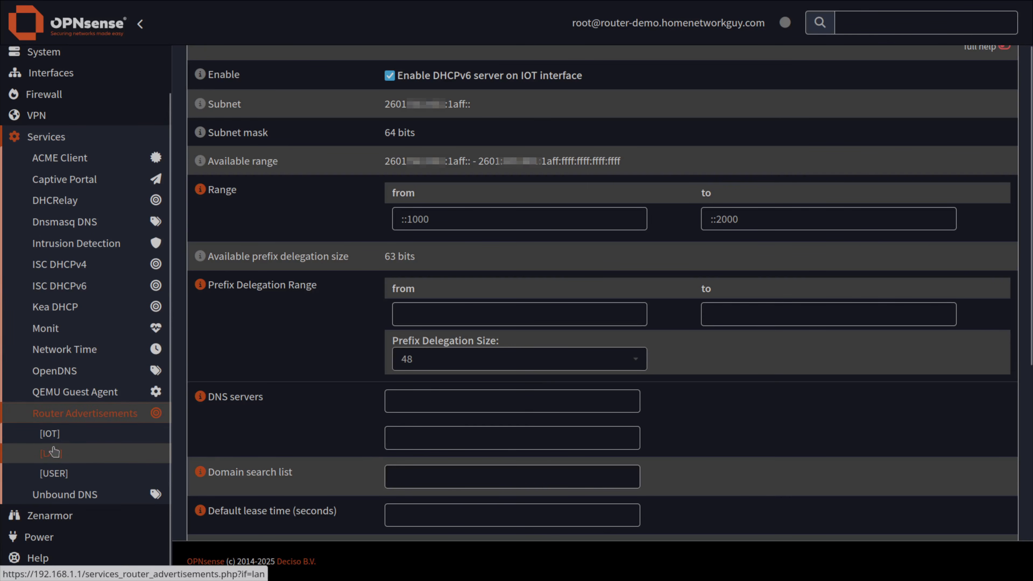
{"action": "left_click", "coordinate": [49, 434]}
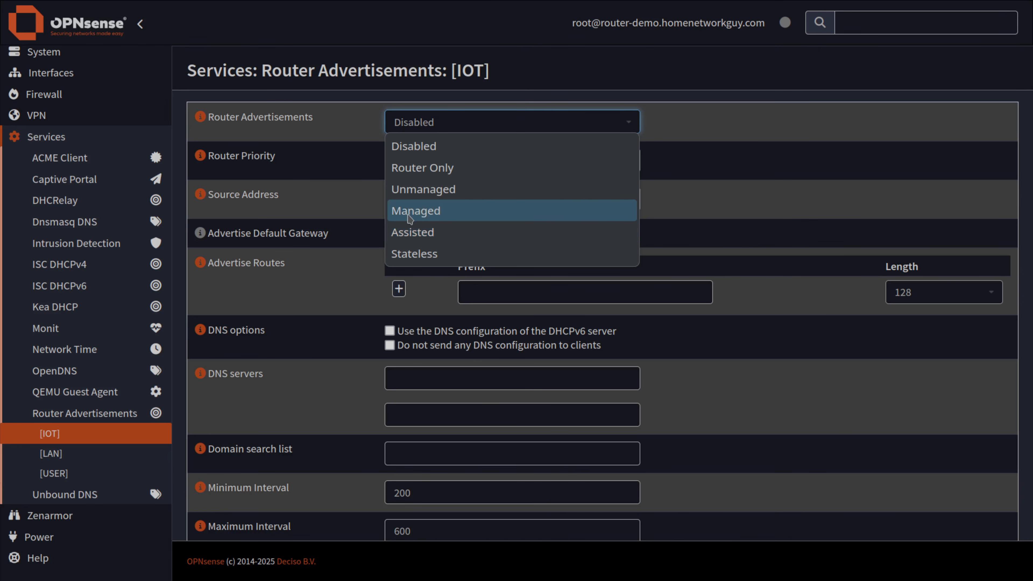
{"action": "left_click", "coordinate": [419, 236]}
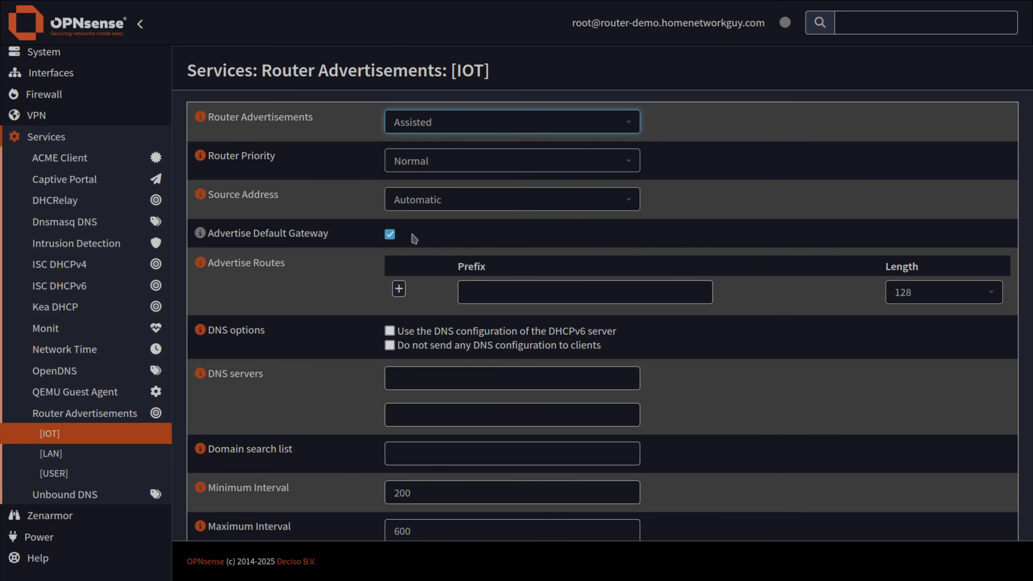
{"action": "left_click", "coordinate": [341, 131]}
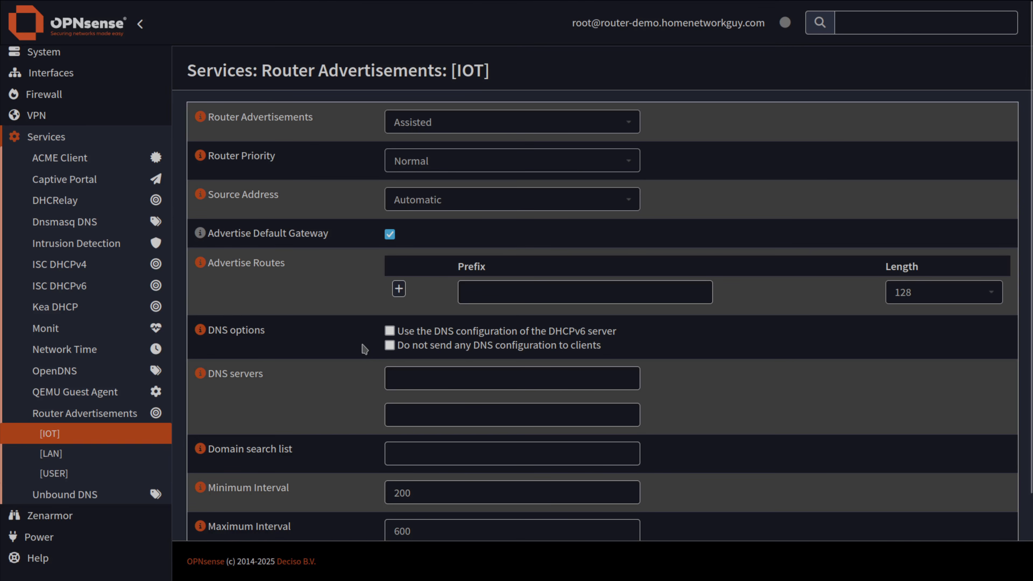
Tick 'Do not send any DNS configuration to clients' for IOT router advertisements.
{"action": "left_click_drag", "start_coordinate": [441, 347], "coordinate": [547, 349]}
{"action": "left_click", "coordinate": [389, 345]}
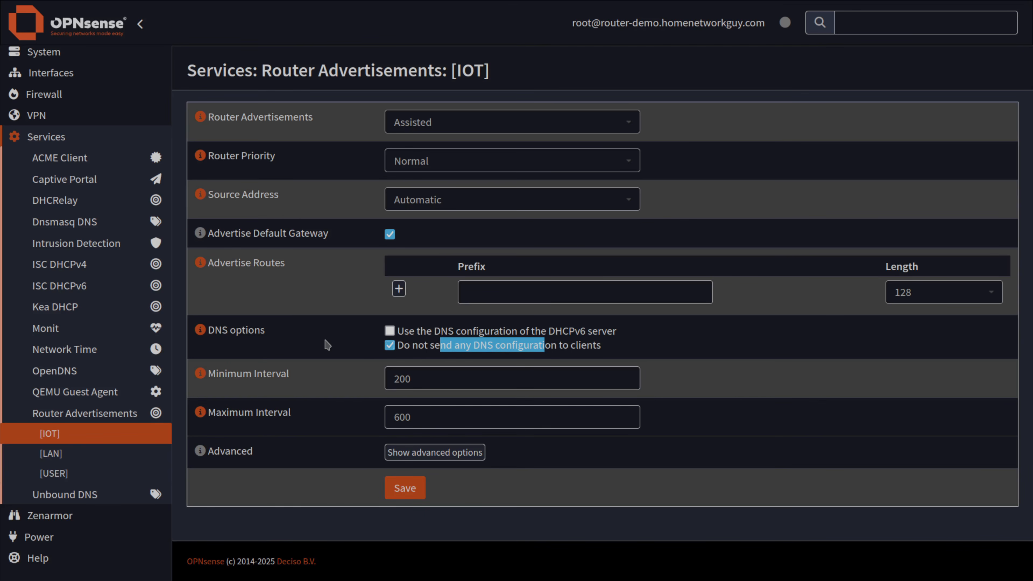
{"action": "left_click", "coordinate": [324, 350]}
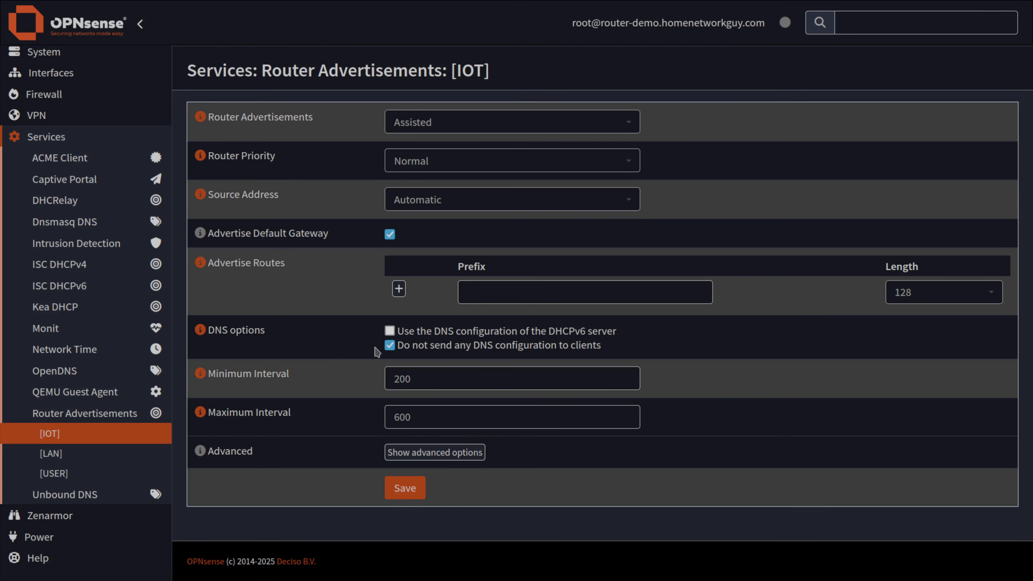
{"action": "left_click_drag", "start_coordinate": [424, 346], "coordinate": [507, 345]}
{"action": "left_click", "coordinate": [507, 345]}
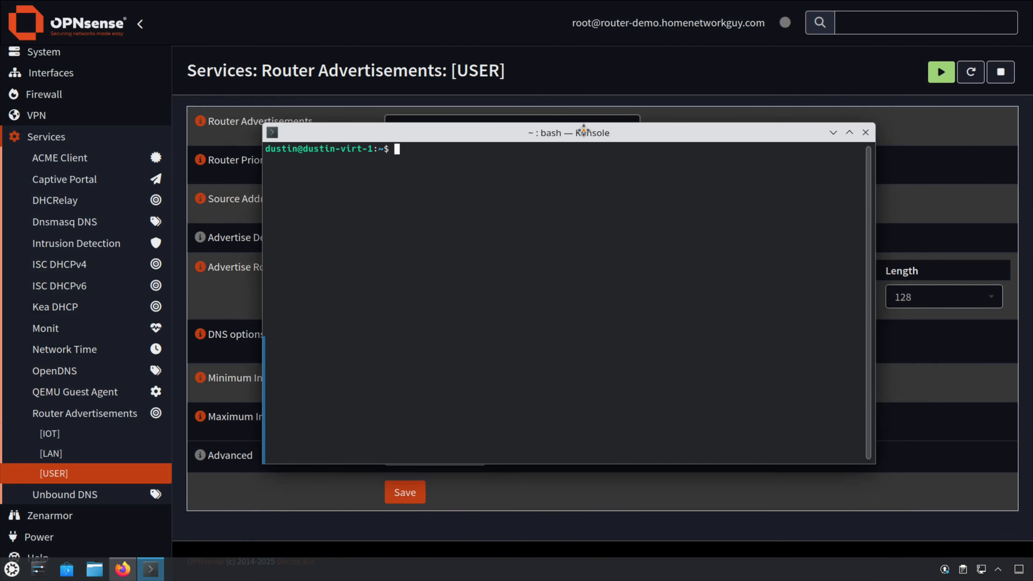
Move the Konsole window aside and run resolvectl status.
{"action": "left_click_drag", "start_coordinate": [583, 131], "coordinate": [562, 138]}
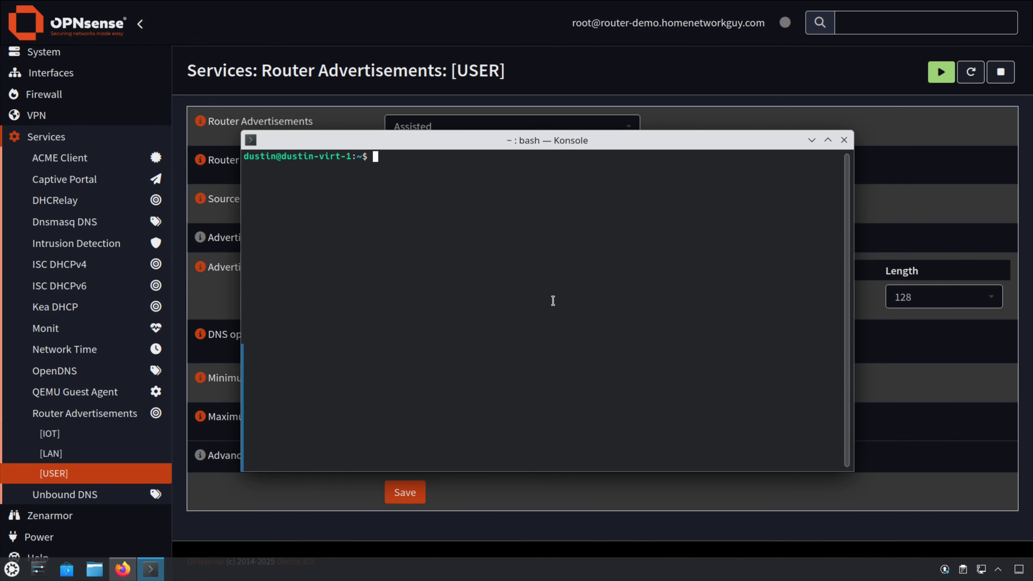
{"action": "left_click_drag", "start_coordinate": [491, 147], "coordinate": [509, 136]}
{"action": "type", "text": "resolvectl"}
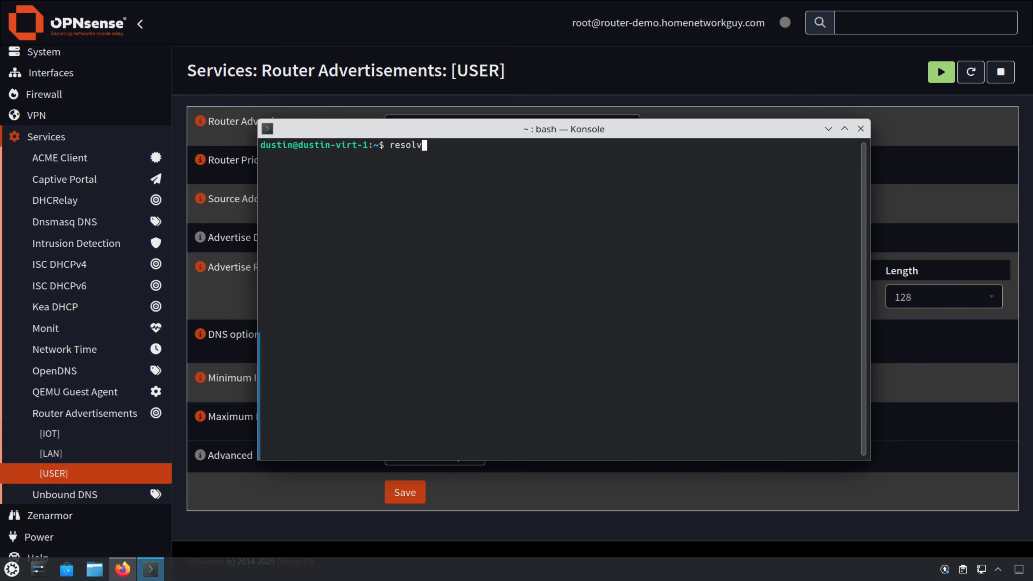
{"action": "type", "text": " status"}
{"action": "key", "text": "Return"}
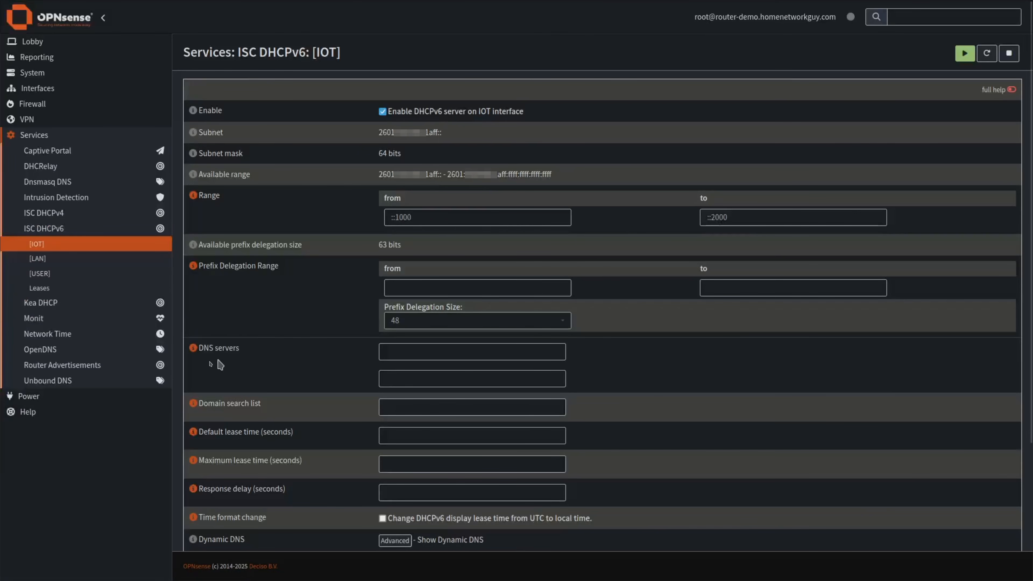
Navigate to Services > Unbound DNS > General.
{"action": "left_click", "coordinate": [61, 380]}
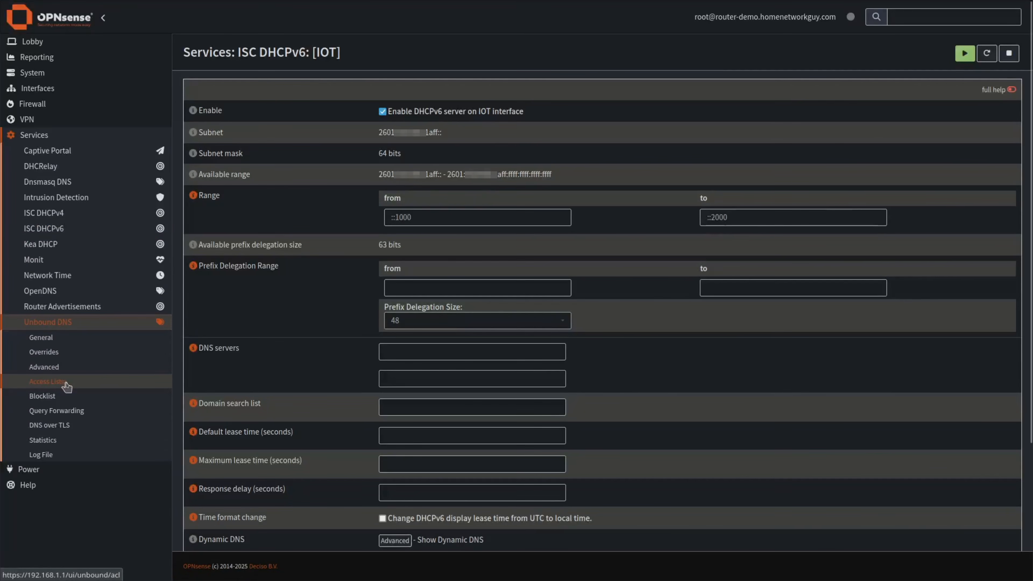
{"action": "left_click", "coordinate": [48, 338]}
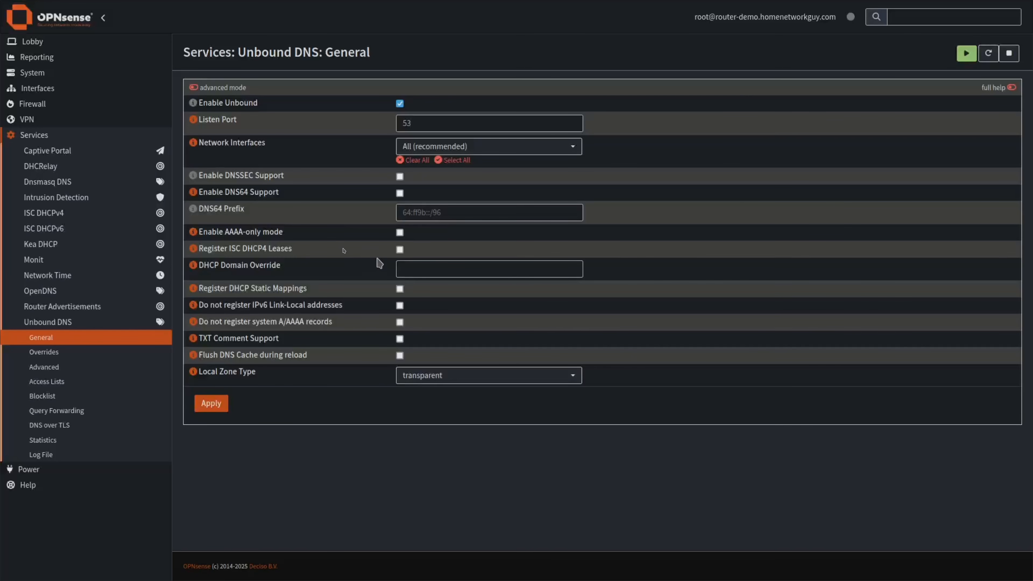
Tick the Register ISC DHCP4 Leases checkbox in Unbound DNS General.
{"action": "left_click_drag", "start_coordinate": [229, 251], "coordinate": [303, 255]}
{"action": "left_click", "coordinate": [304, 254]}
{"action": "left_click", "coordinate": [399, 250]}
{"action": "left_click_drag", "start_coordinate": [217, 249], "coordinate": [291, 248]}
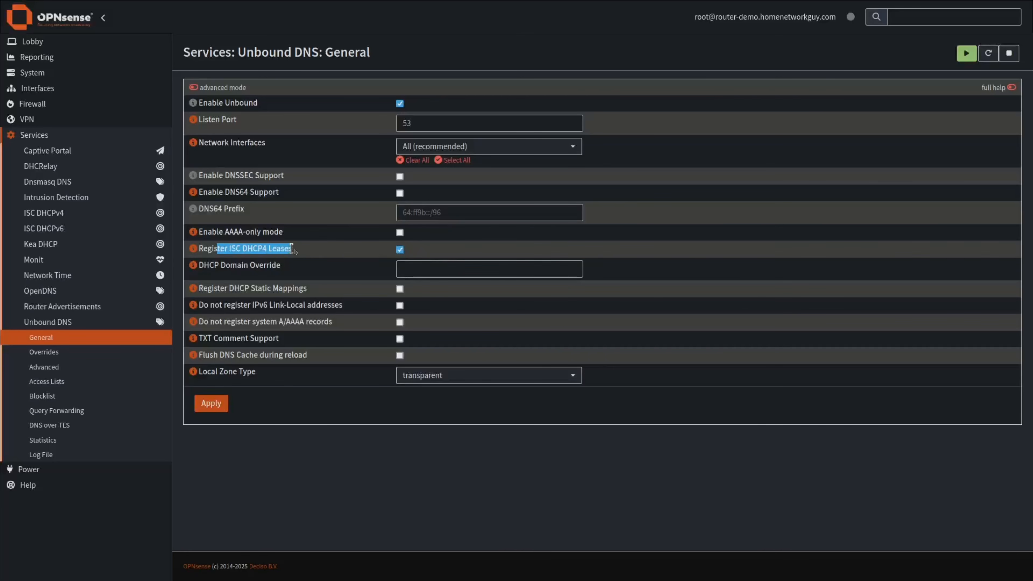
{"action": "left_click", "coordinate": [314, 255]}
{"action": "left_click_drag", "start_coordinate": [233, 249], "coordinate": [284, 249]}
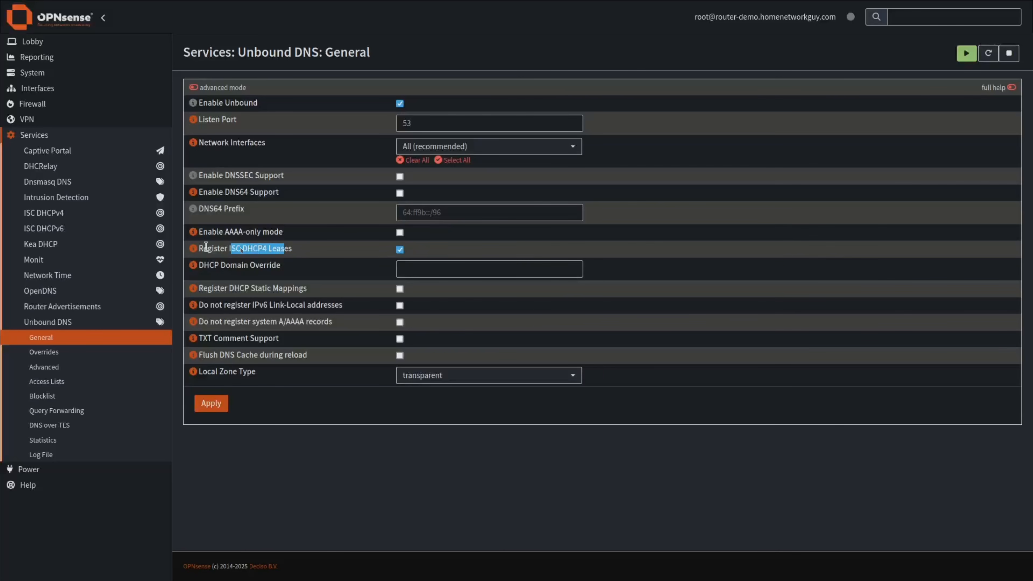
{"action": "left_click", "coordinate": [275, 248]}
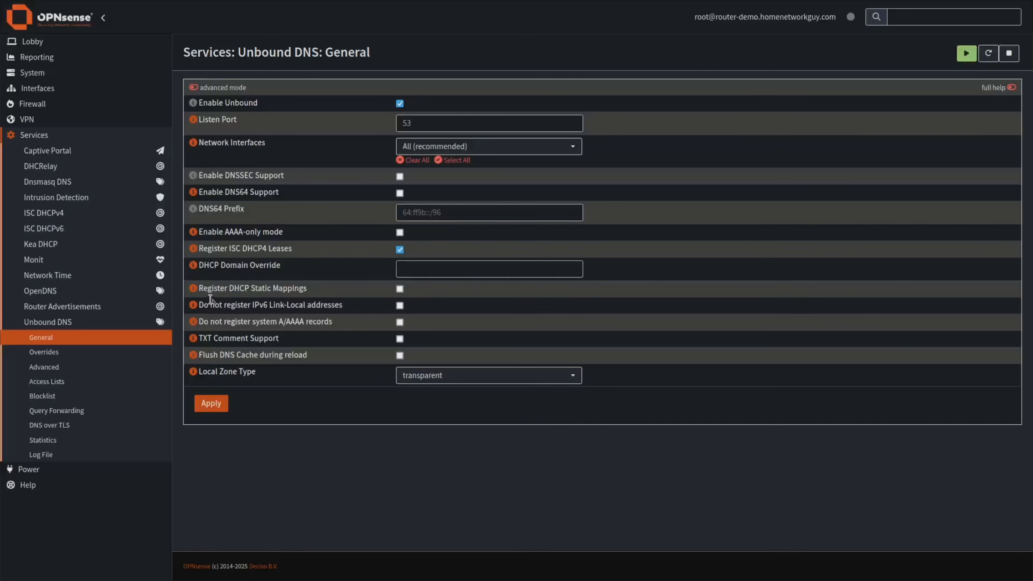
Tick the Register DHCP Static Mappings checkbox in Unbound DNS General.
{"action": "left_click_drag", "start_coordinate": [211, 289], "coordinate": [316, 290]}
{"action": "left_click", "coordinate": [323, 290]}
{"action": "left_click", "coordinate": [394, 291]}
{"action": "left_click_drag", "start_coordinate": [240, 292], "coordinate": [282, 292]}
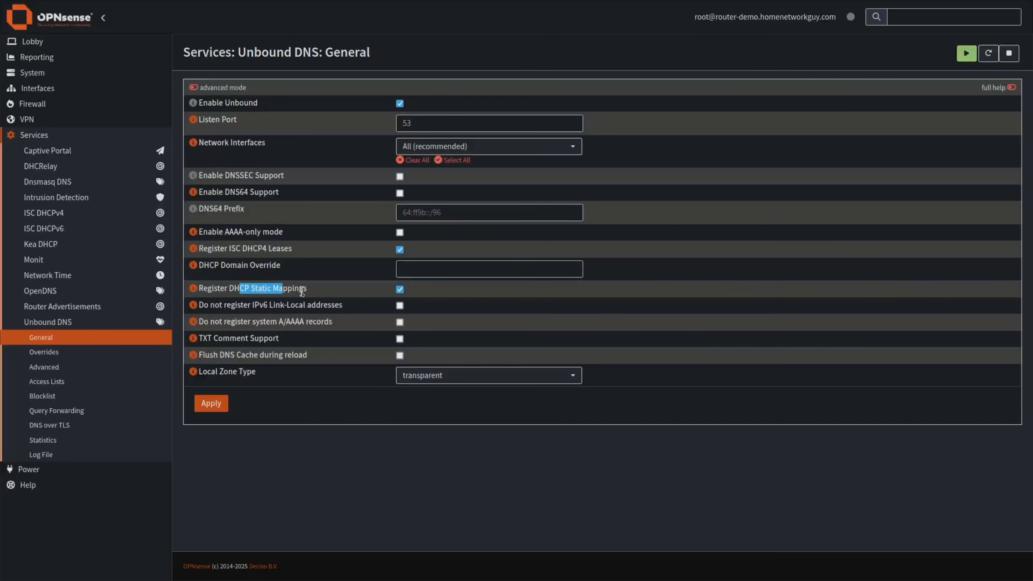
{"action": "left_click", "coordinate": [317, 294]}
{"action": "left_click_drag", "start_coordinate": [214, 290], "coordinate": [316, 289]}
{"action": "left_click", "coordinate": [316, 289]}
{"action": "left_click_drag", "start_coordinate": [208, 288], "coordinate": [255, 290]}
{"action": "left_click", "coordinate": [277, 285]}
{"action": "left_click", "coordinate": [279, 290]}
{"action": "left_click_drag", "start_coordinate": [207, 290], "coordinate": [306, 288]}
{"action": "left_click", "coordinate": [318, 290]}
{"action": "left_click_drag", "start_coordinate": [332, 321], "coordinate": [200, 322]}
{"action": "left_click", "coordinate": [358, 331]}
Toggle the system A/AAAA records option, enable Flush DNS Cache during reload, and apply.
{"action": "left_click", "coordinate": [402, 325]}
{"action": "left_click", "coordinate": [399, 356]}
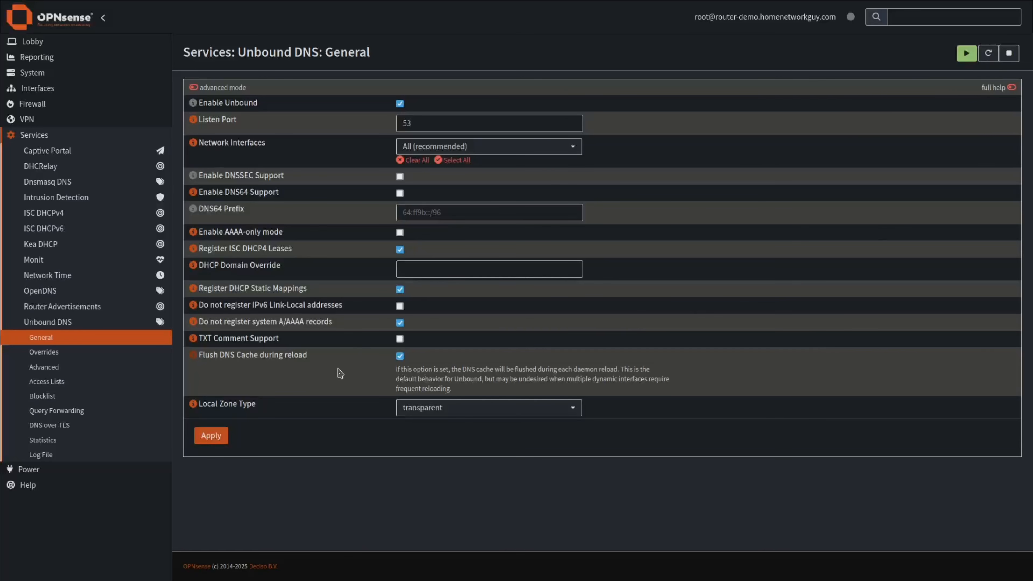
{"action": "left_click", "coordinate": [214, 436]}
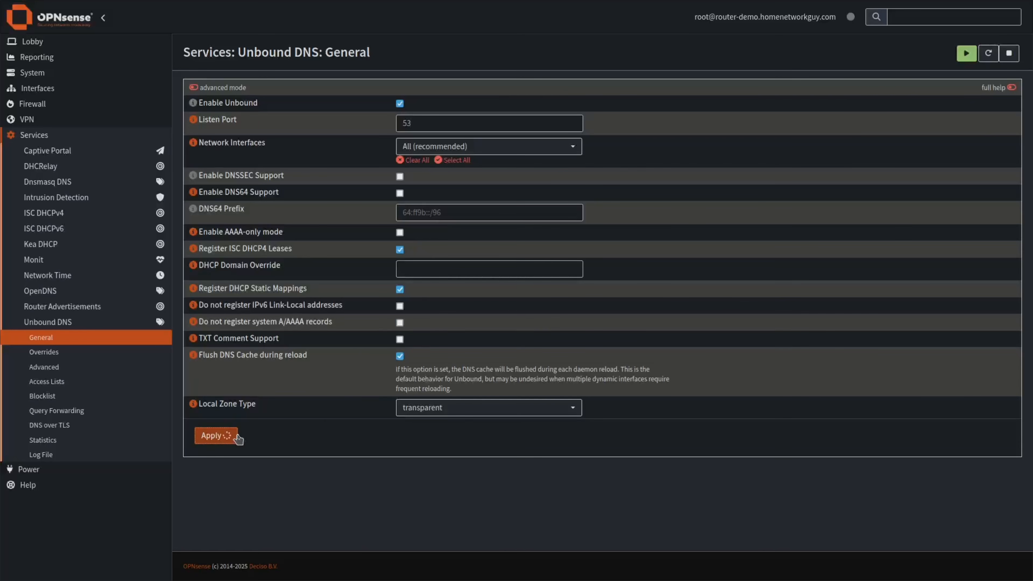
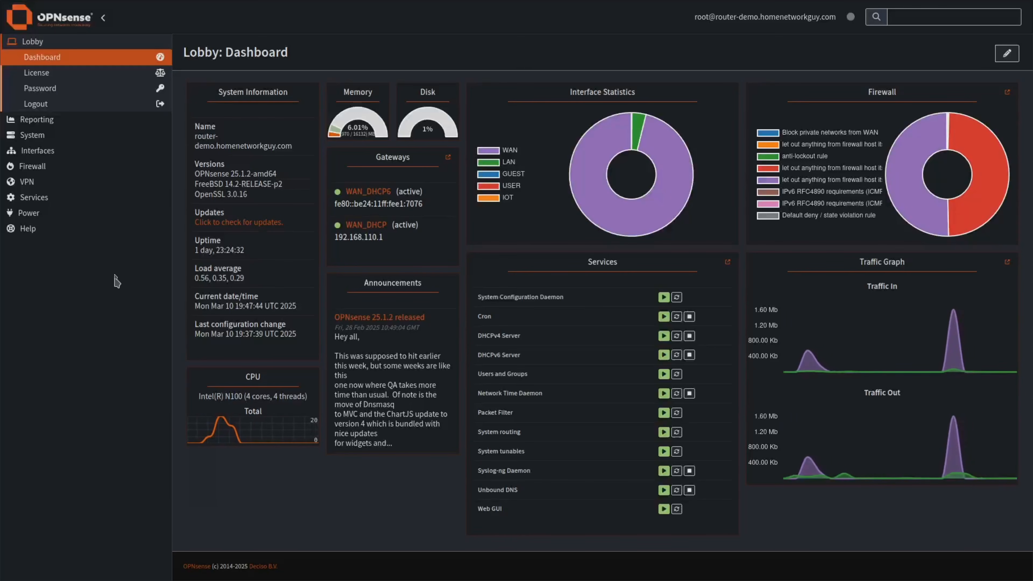
Go to Firewall > Aliases to view the existing aliases such as bogons and virusprot.
{"action": "left_click", "coordinate": [40, 167]}
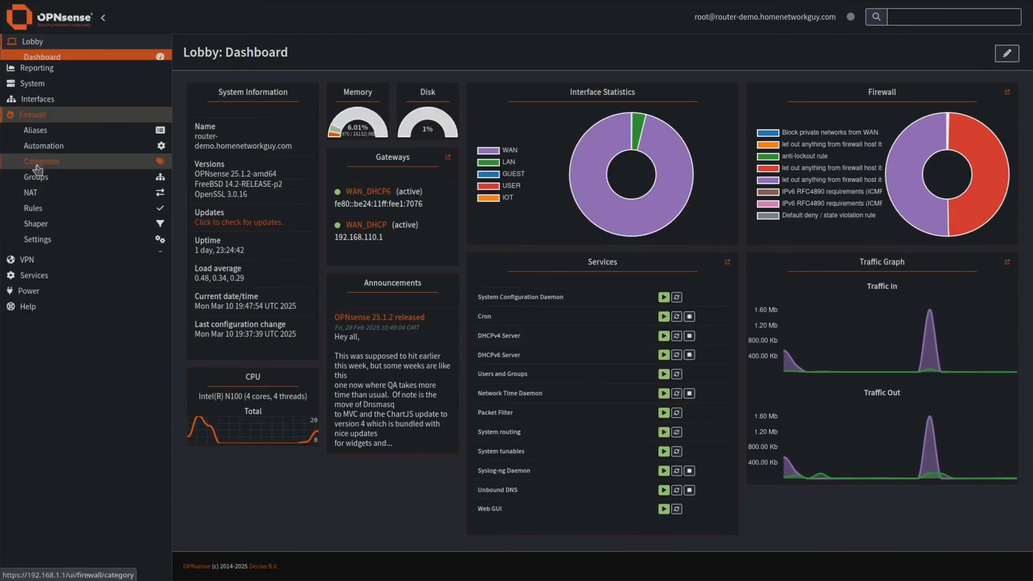
{"action": "left_click", "coordinate": [36, 121]}
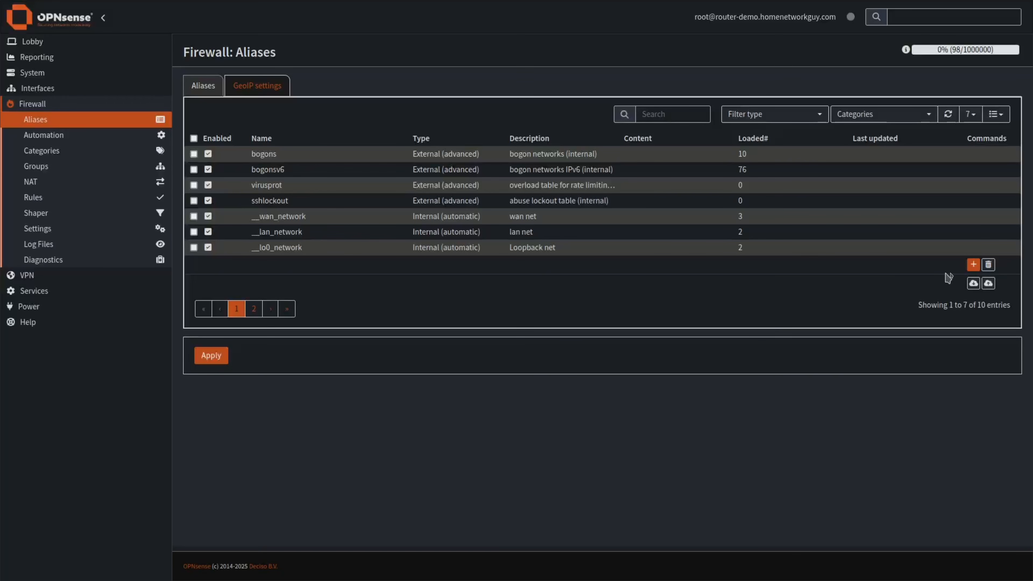
Create Network(s) alias PrivateNetworks with 10.0.0.0/8, 172.16.0.0/12, 192.168.0.0/16 and an IPv6 prefix.
{"action": "left_click", "coordinate": [973, 265]}
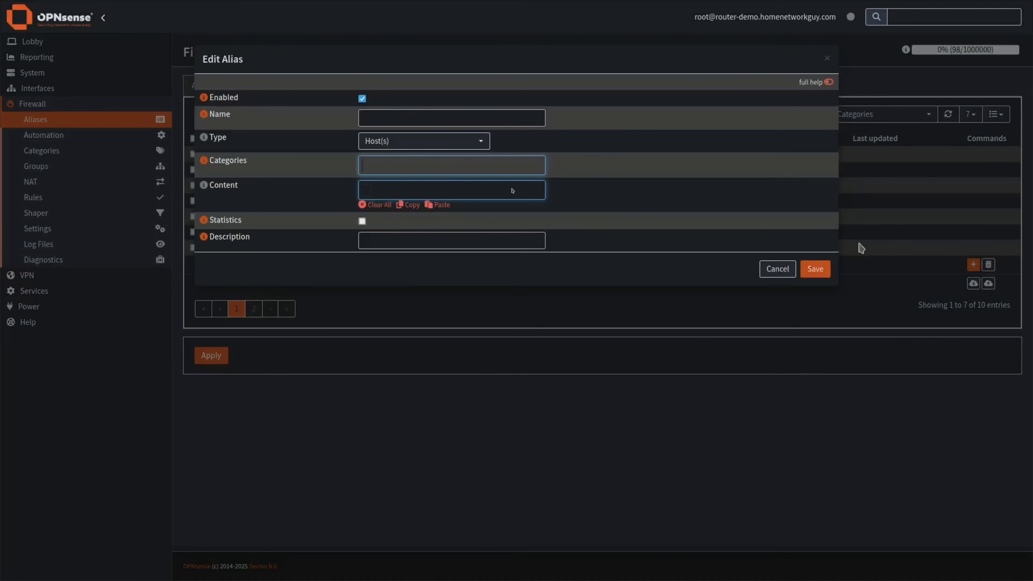
{"action": "left_click", "coordinate": [455, 119]}
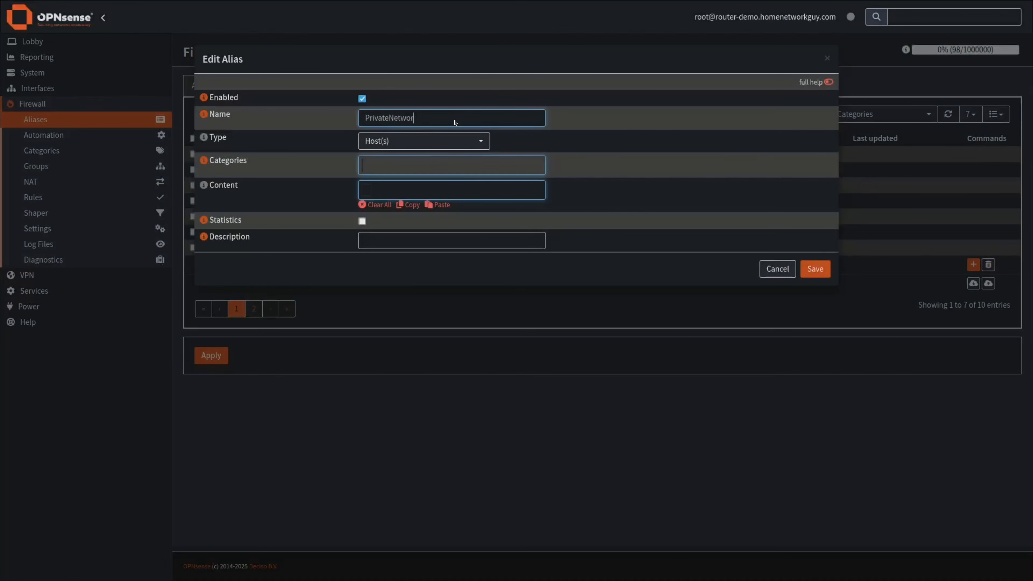
{"action": "left_click", "coordinate": [448, 139]}
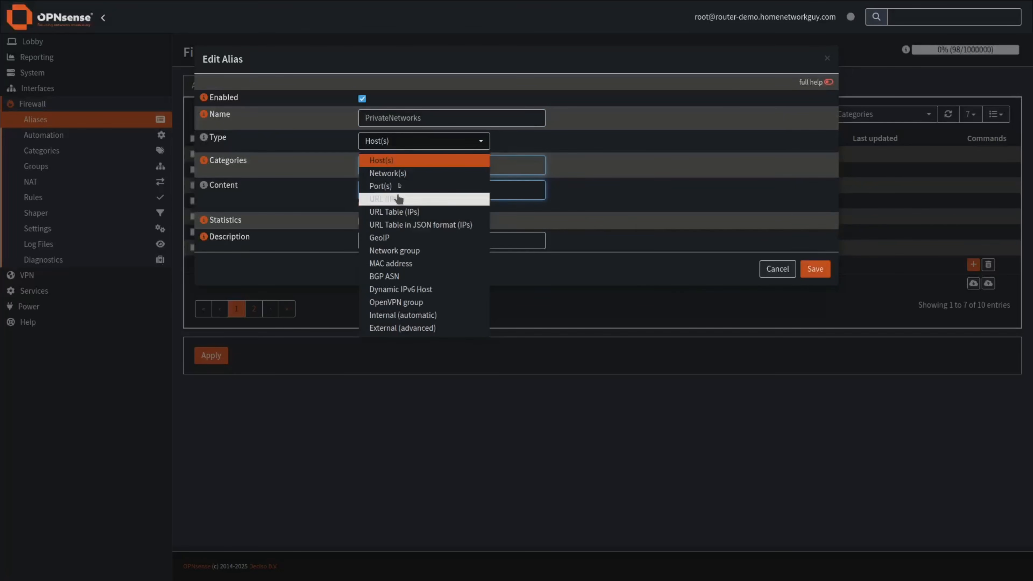
{"action": "left_click", "coordinate": [400, 175]}
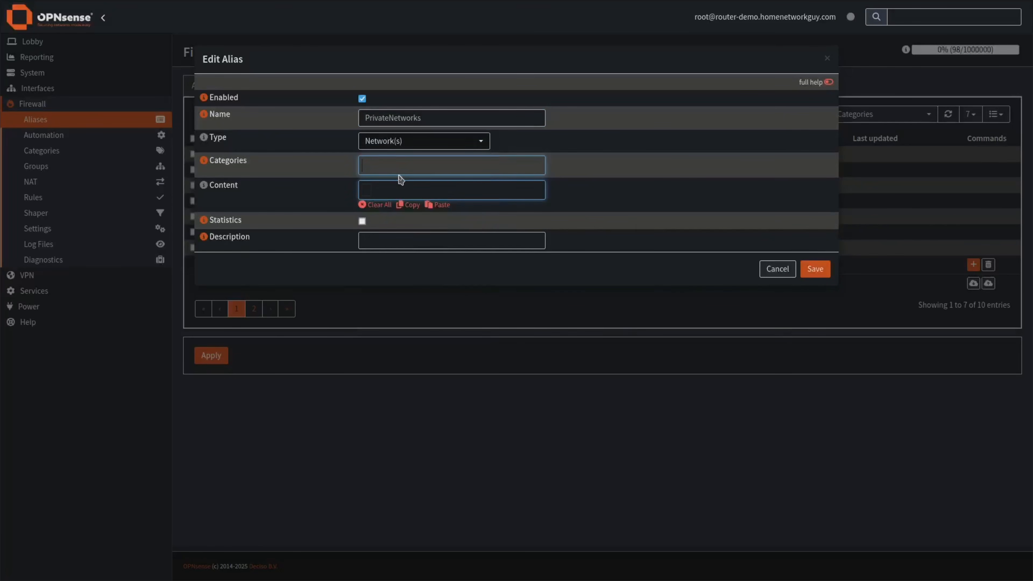
{"action": "left_click", "coordinate": [400, 192]}
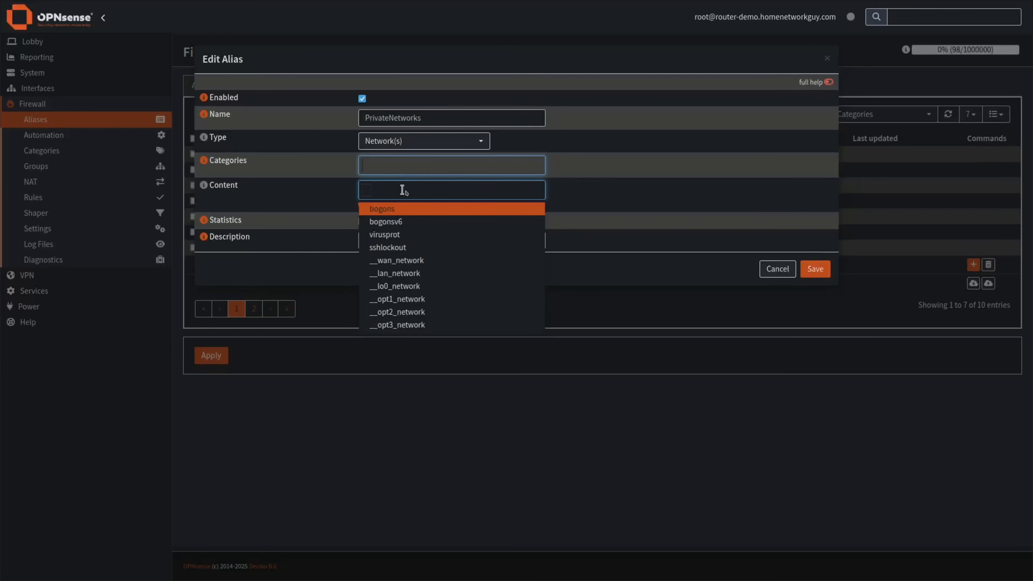
{"action": "type", "text": "10.0.0.0/8,172.16.0.0/12,192.168.0.0/16"}
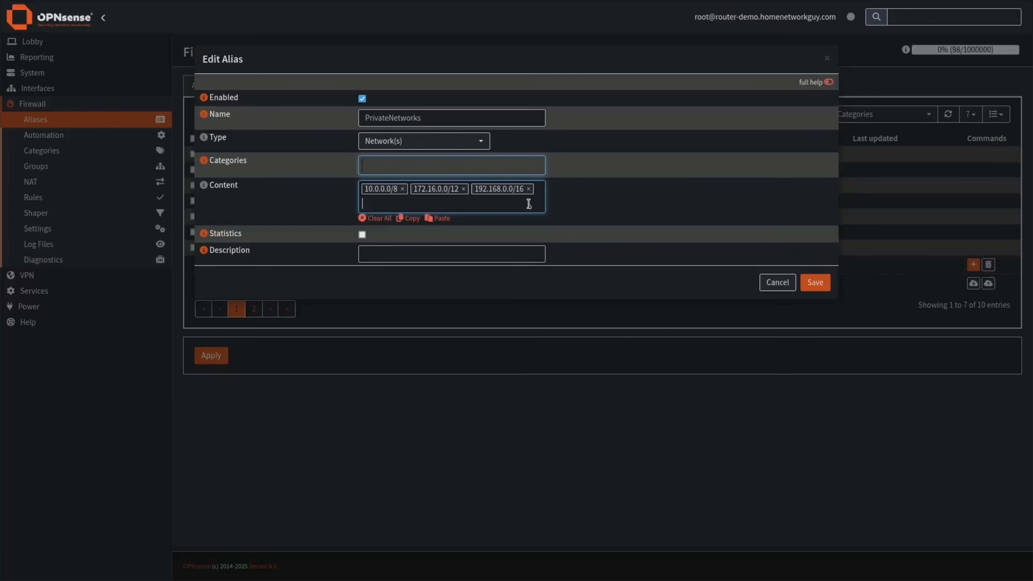
{"action": "key", "text": "ctrl+v"}
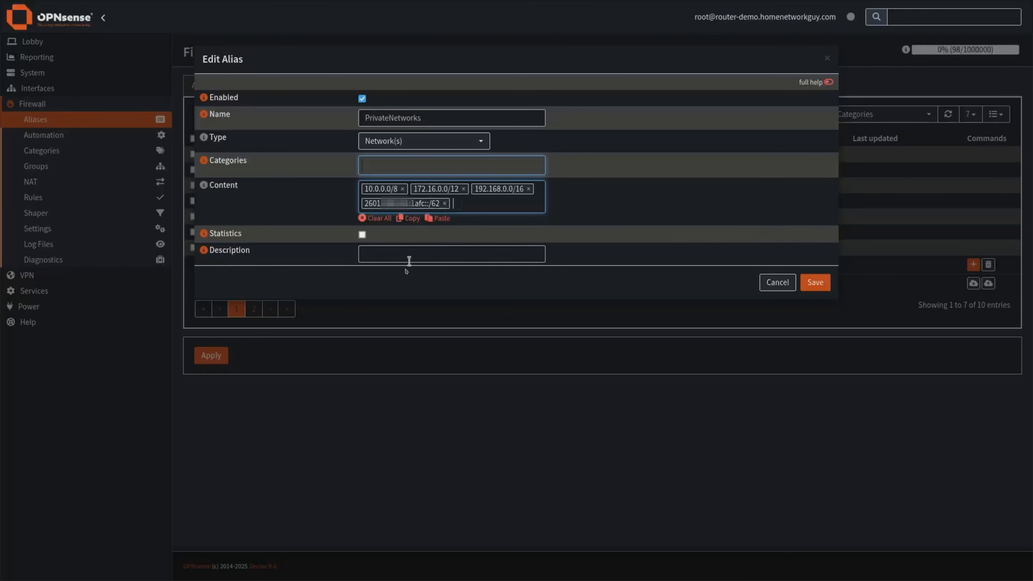
{"action": "left_click", "coordinate": [414, 256]}
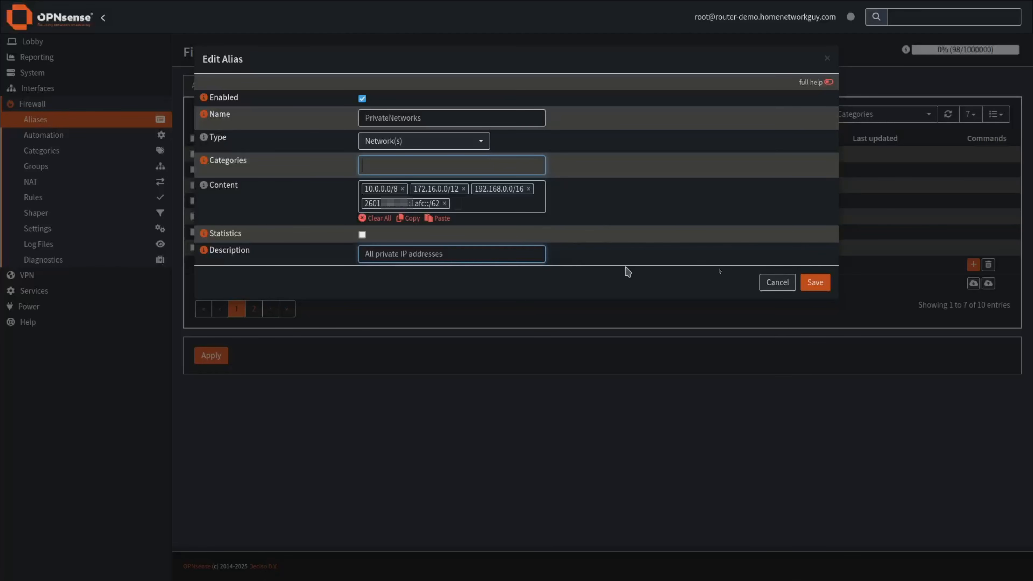
{"action": "left_click", "coordinate": [818, 281]}
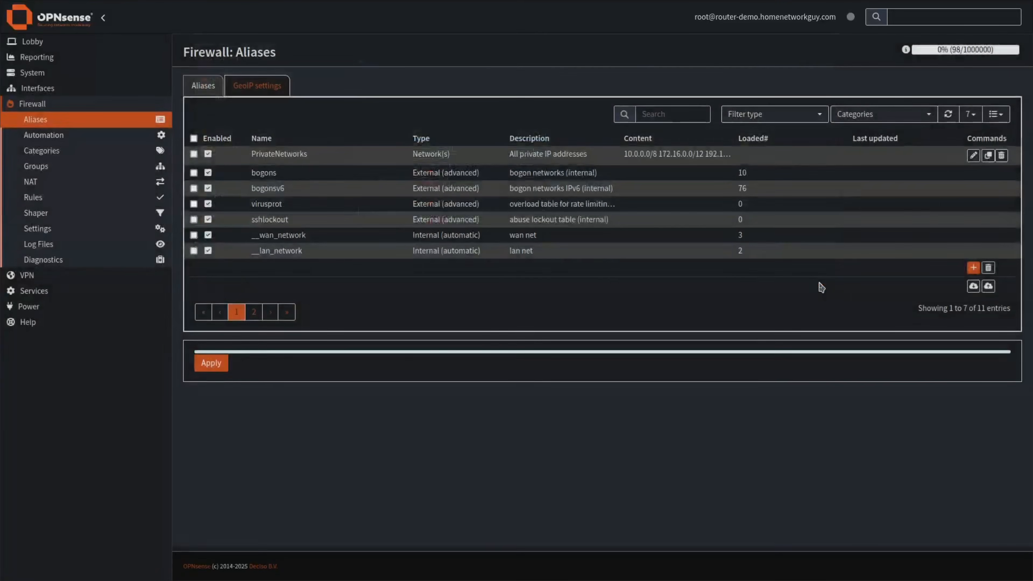
Apply the PrivateNetworks alias, then review its entries and close it unchanged.
{"action": "left_click", "coordinate": [209, 398]}
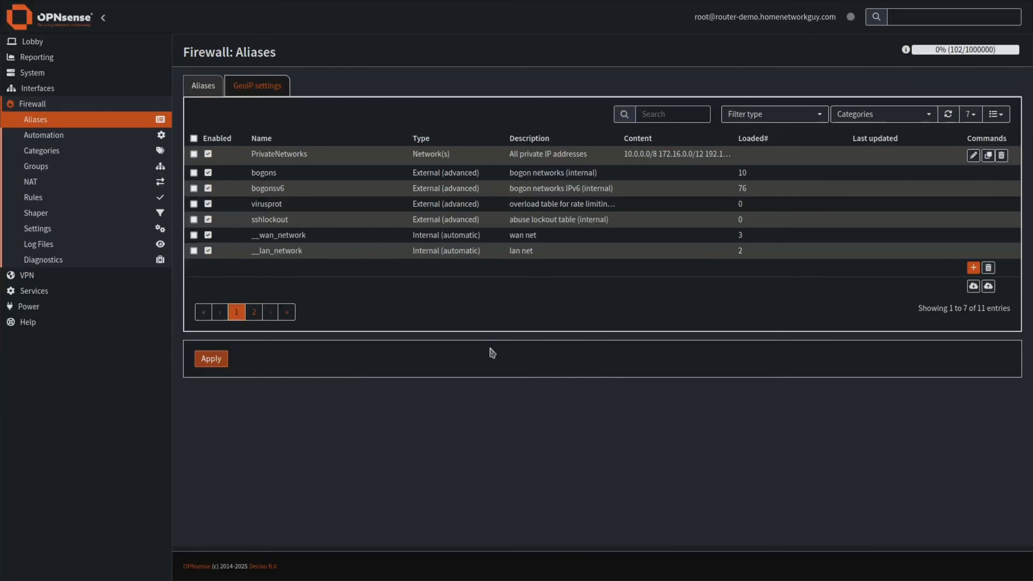
{"action": "left_click", "coordinate": [974, 157]}
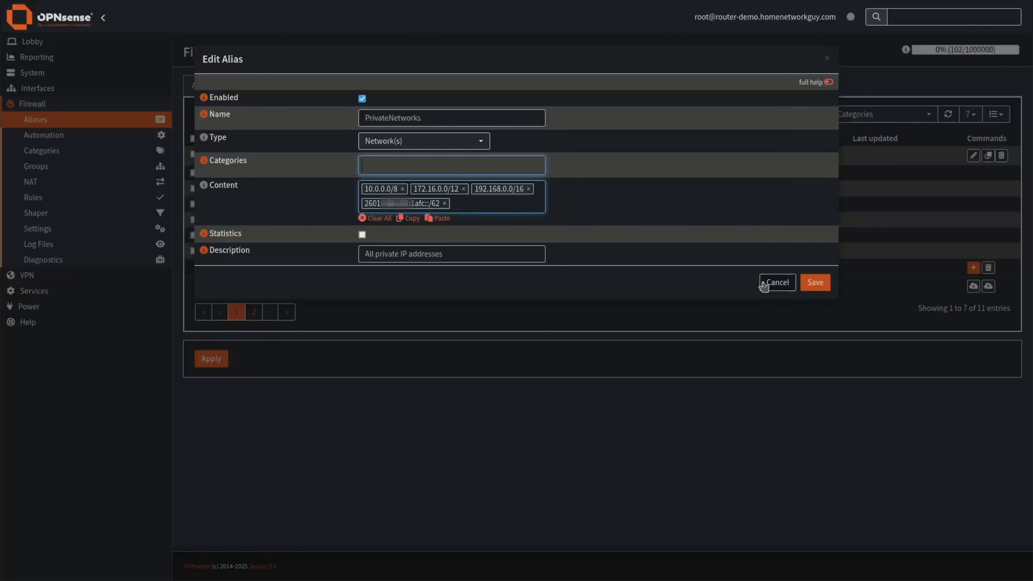
{"action": "left_click", "coordinate": [773, 285]}
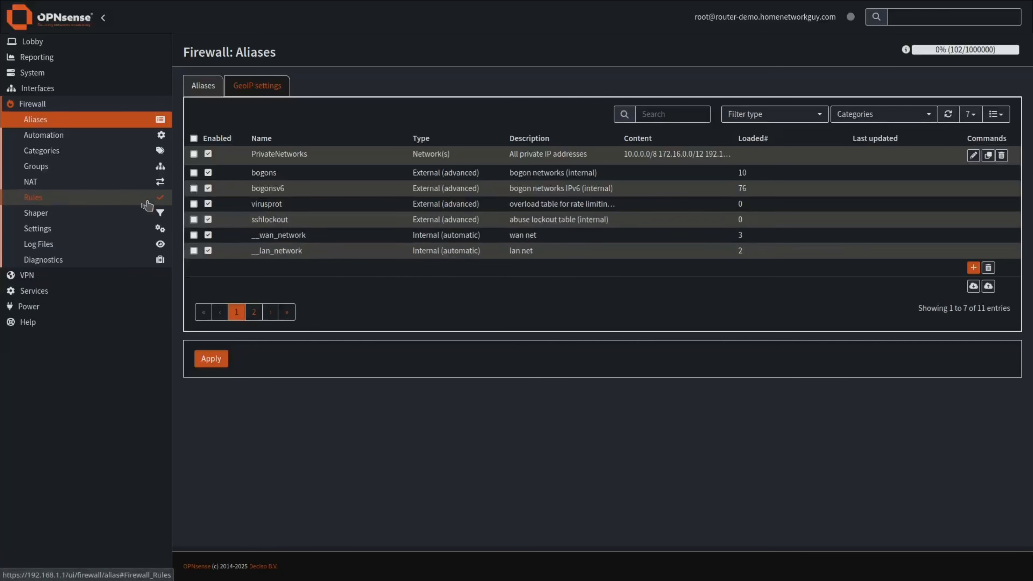
Start a new interface group with members LAN, USER, GUEST and IOT.
{"action": "left_click", "coordinate": [39, 168]}
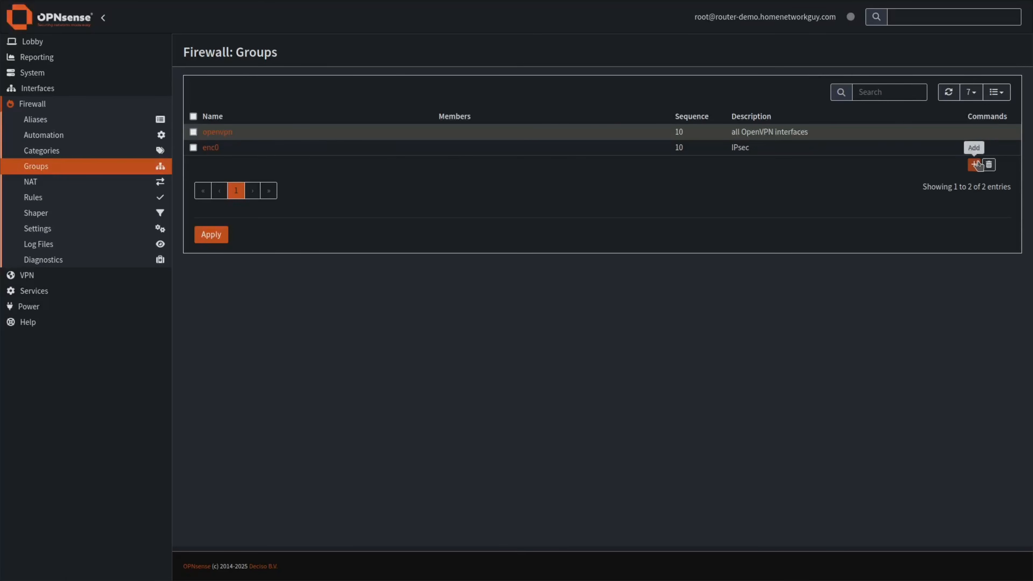
{"action": "left_click", "coordinate": [977, 165]}
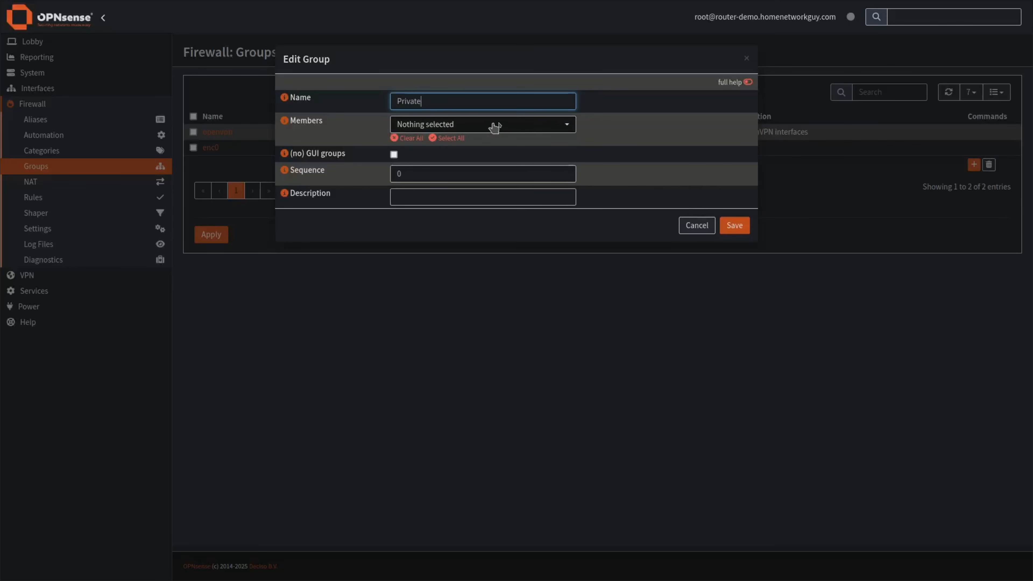
{"action": "left_click", "coordinate": [510, 127]}
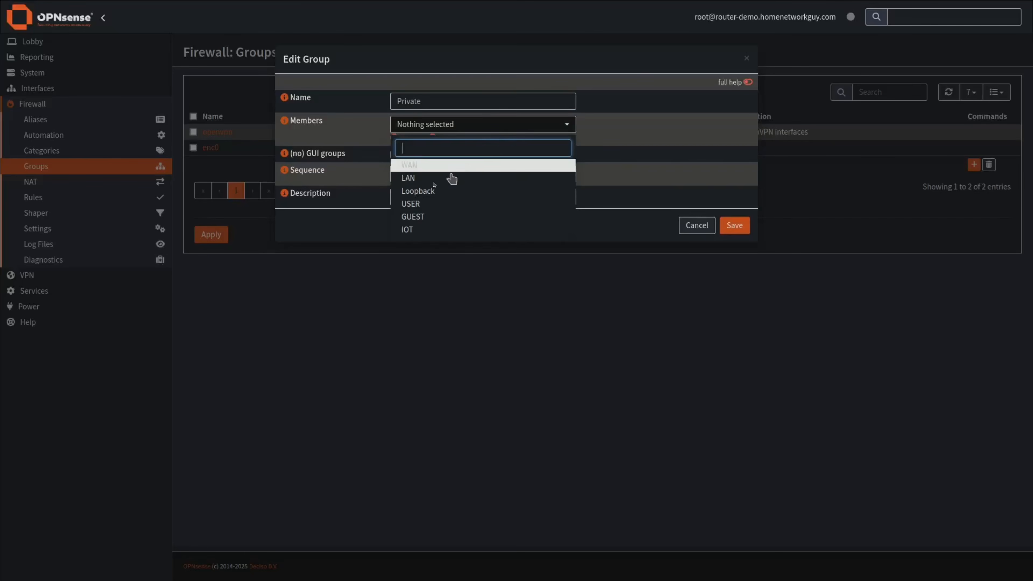
{"action": "left_click", "coordinate": [423, 178]}
{"action": "left_click", "coordinate": [419, 203]}
{"action": "left_click", "coordinate": [419, 217]}
{"action": "left_click", "coordinate": [419, 230]}
{"action": "left_click", "coordinate": [641, 156]}
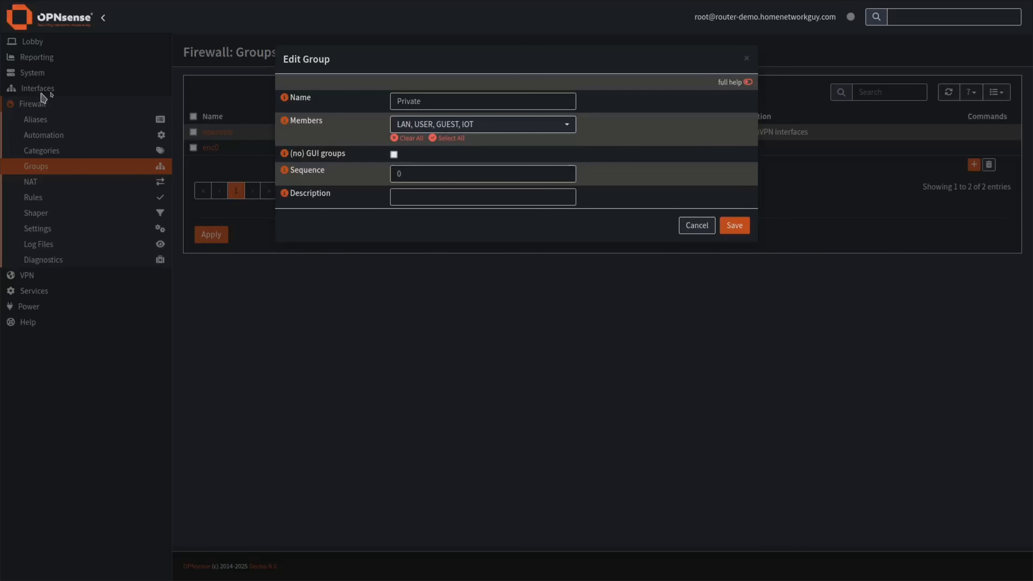
Enable (no) GUI groups, describe the group 'All private interfaces', then save and apply.
{"action": "left_click", "coordinate": [394, 154]}
{"action": "left_click", "coordinate": [422, 199]}
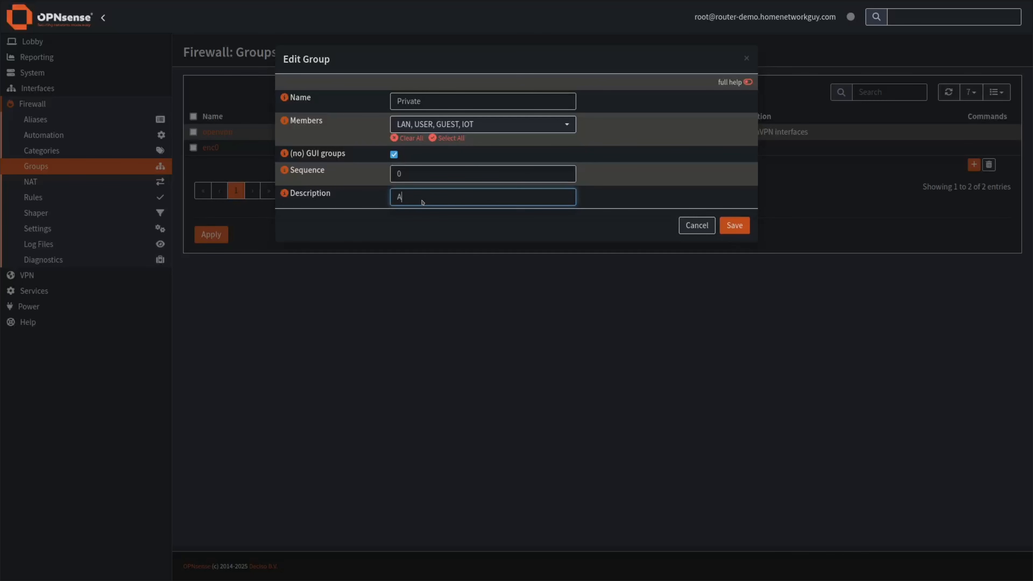
{"action": "type", "text": "All private interfaces"}
{"action": "left_click", "coordinate": [735, 225]}
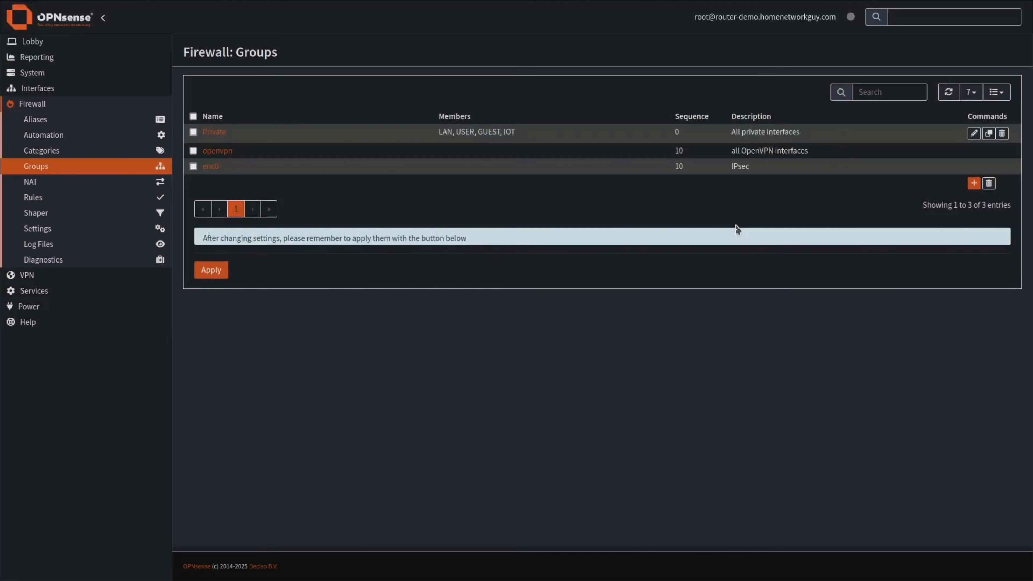
{"action": "left_click", "coordinate": [203, 285]}
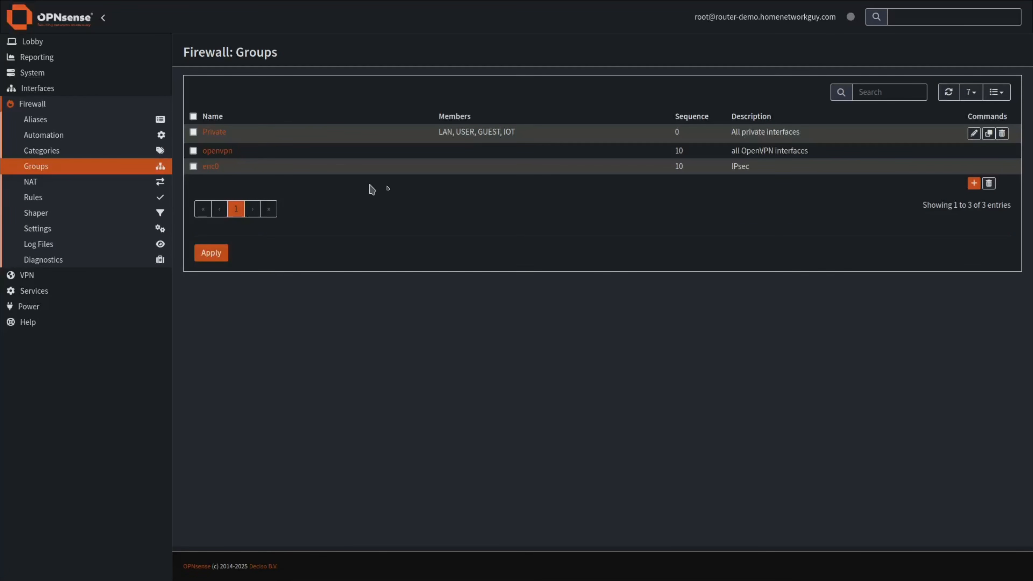
{"action": "left_click", "coordinate": [35, 200]}
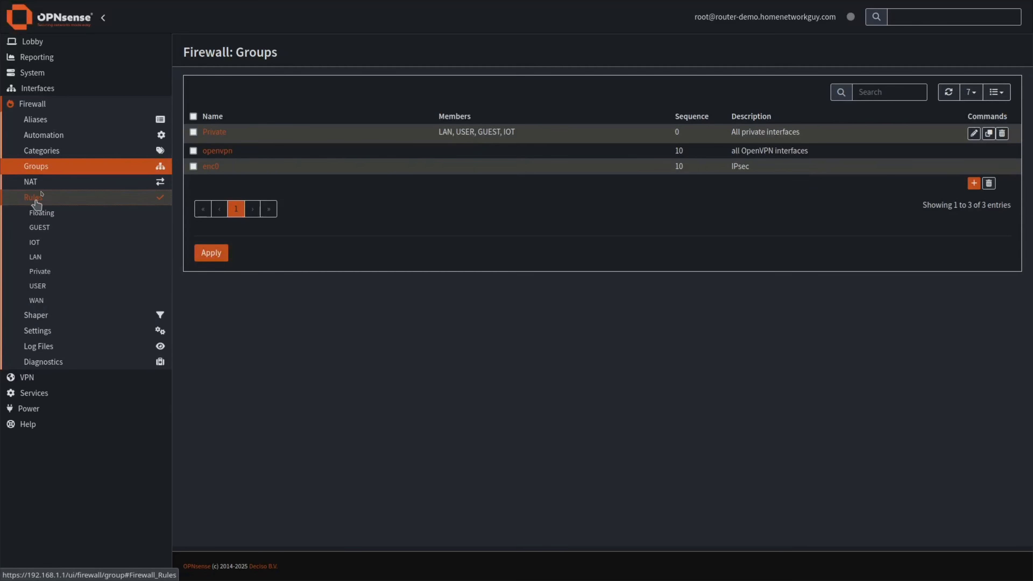
Start a new pass rule on the USER interface matching IPv4+IPv6 traffic.
{"action": "left_click", "coordinate": [39, 286]}
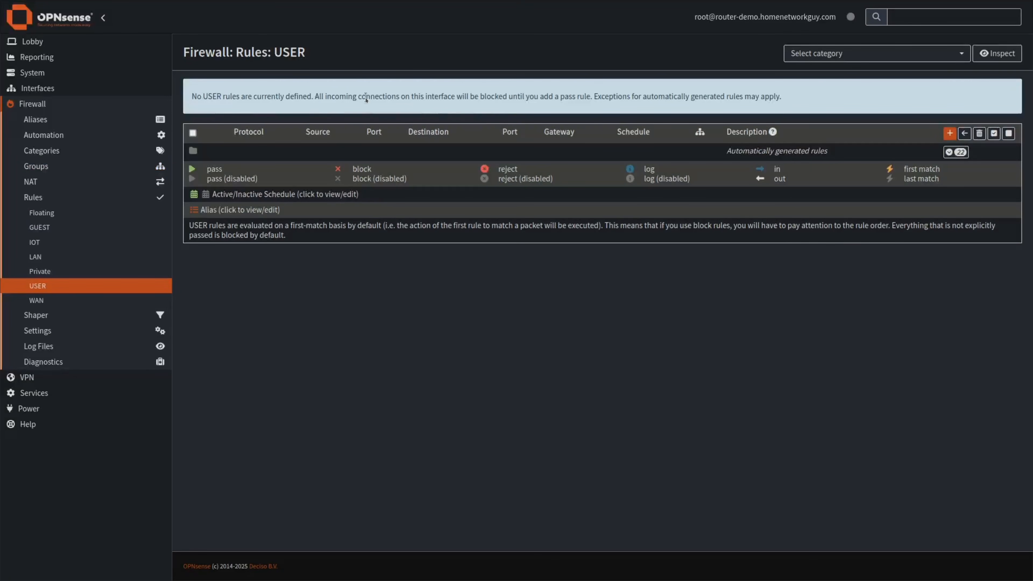
{"action": "left_click", "coordinate": [949, 135]}
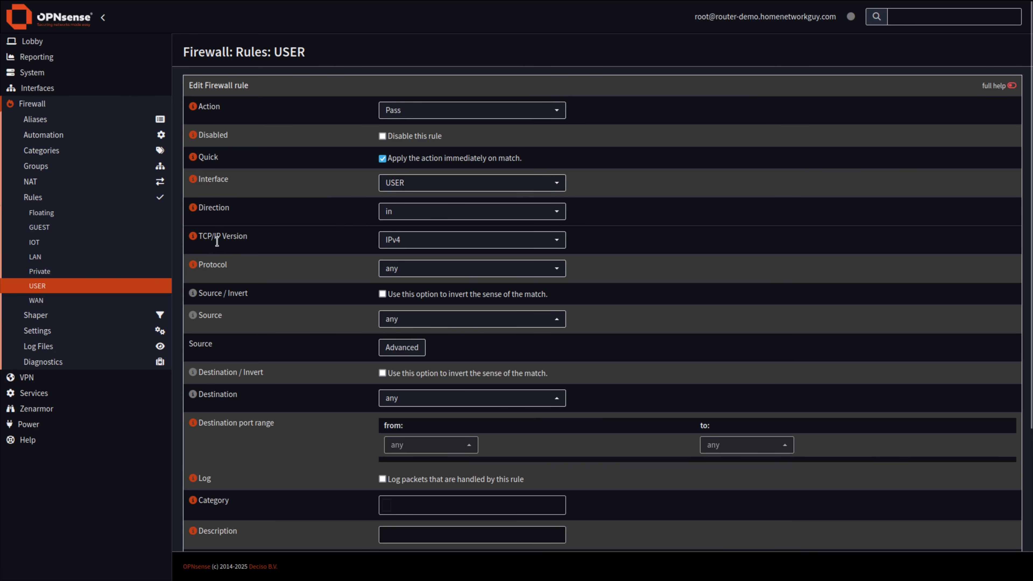
{"action": "left_click", "coordinate": [414, 241]}
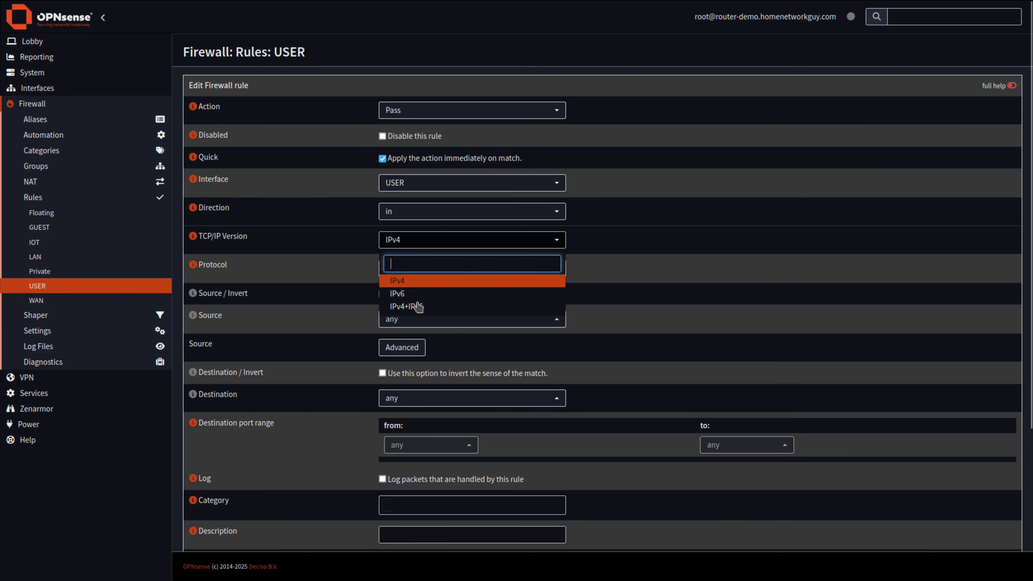
{"action": "left_click", "coordinate": [423, 307]}
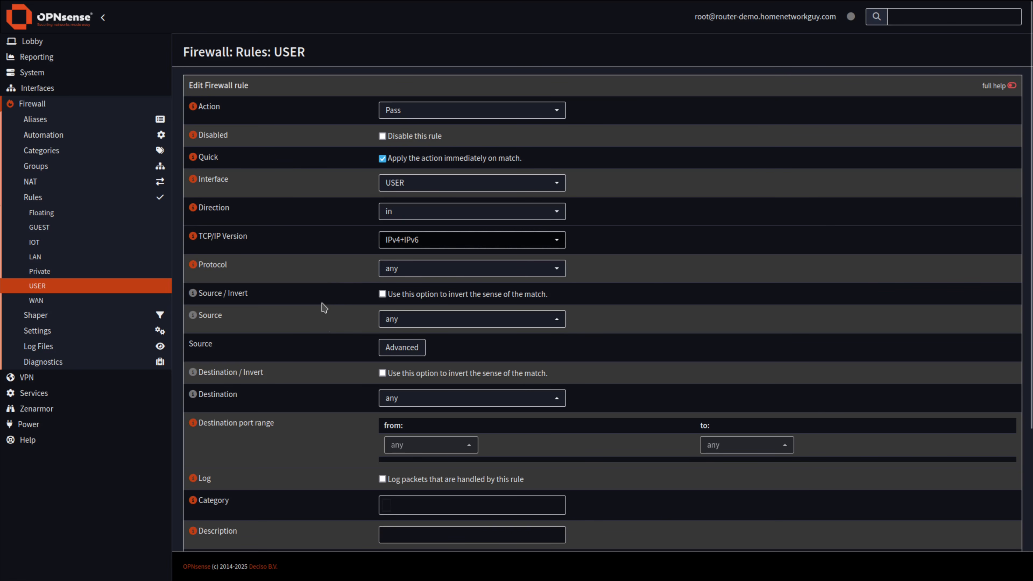
{"action": "left_click", "coordinate": [410, 320]}
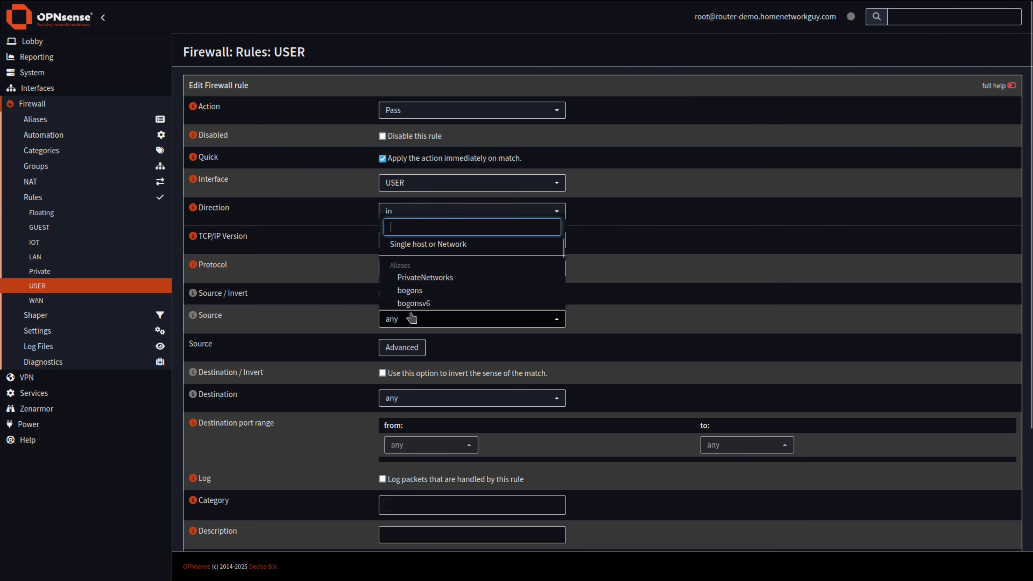
Set the rule source to USER net and the destination to inverted Private net.
{"action": "type", "text": "us"}
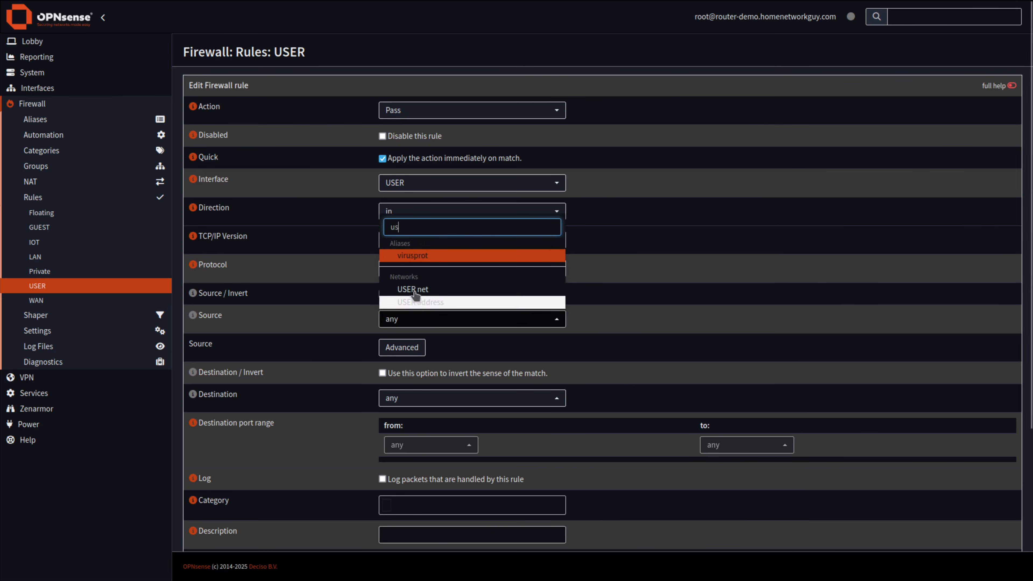
{"action": "left_click", "coordinate": [426, 293]}
{"action": "left_click", "coordinate": [323, 323]}
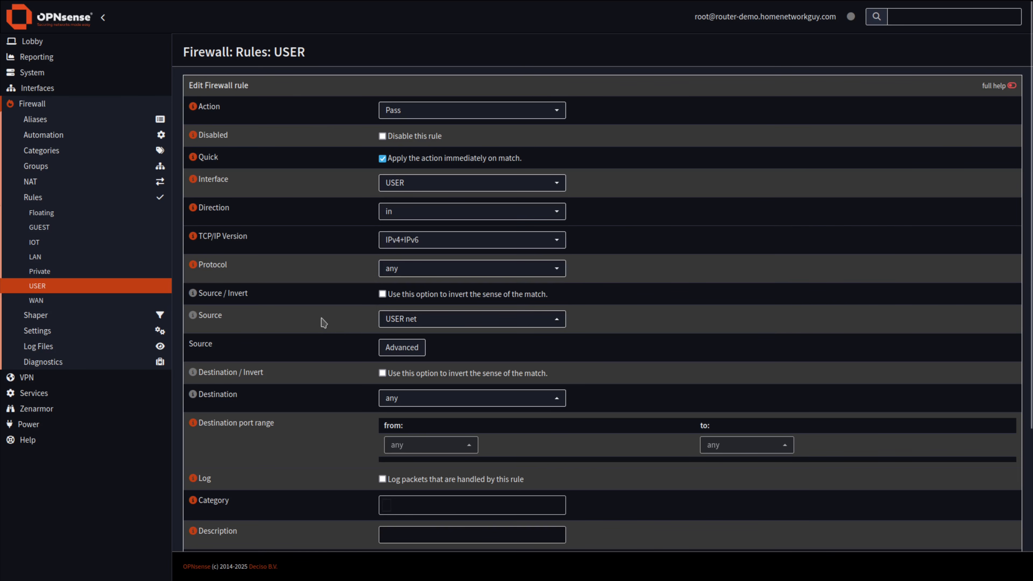
{"action": "left_click", "coordinate": [49, 286]}
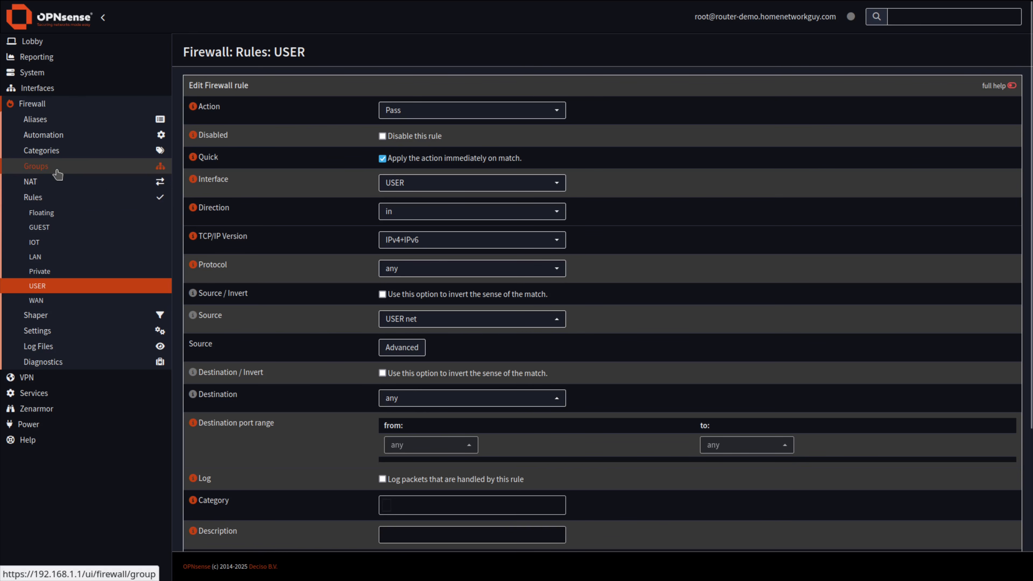
{"action": "left_click", "coordinate": [438, 403]}
{"action": "type", "text": "priva"}
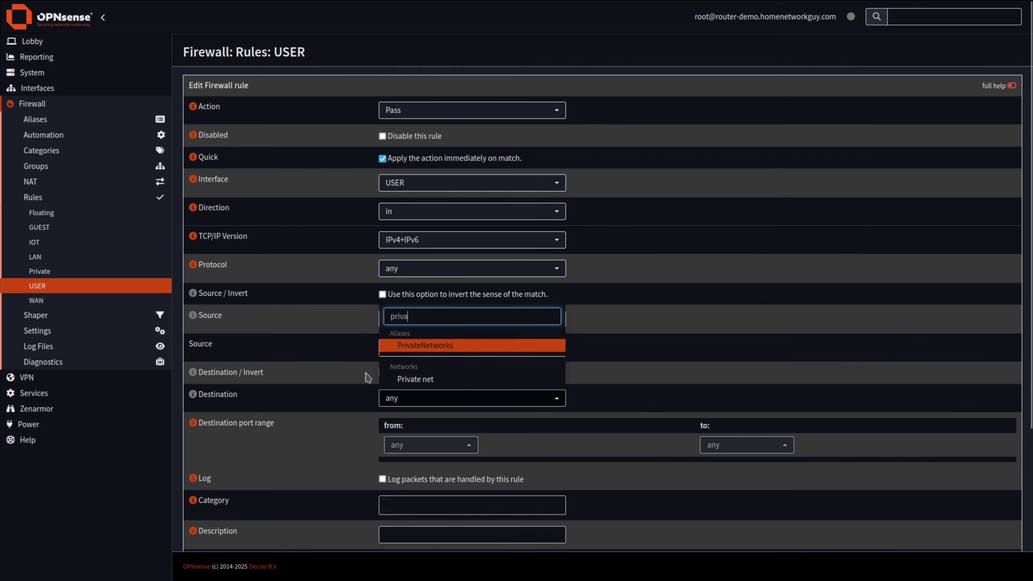
{"action": "left_click", "coordinate": [415, 381]}
{"action": "left_click", "coordinate": [416, 382]}
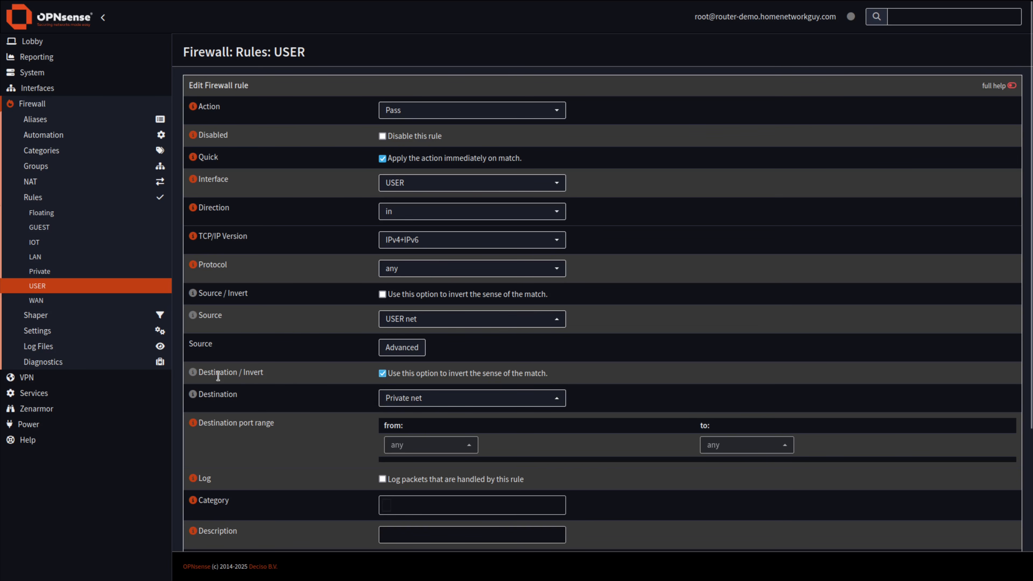
{"action": "left_click_drag", "start_coordinate": [218, 376], "coordinate": [269, 379]}
{"action": "left_click", "coordinate": [311, 384]}
{"action": "scroll", "coordinate": [336, 454], "scroll_direction": "down", "scroll_amount": 2}
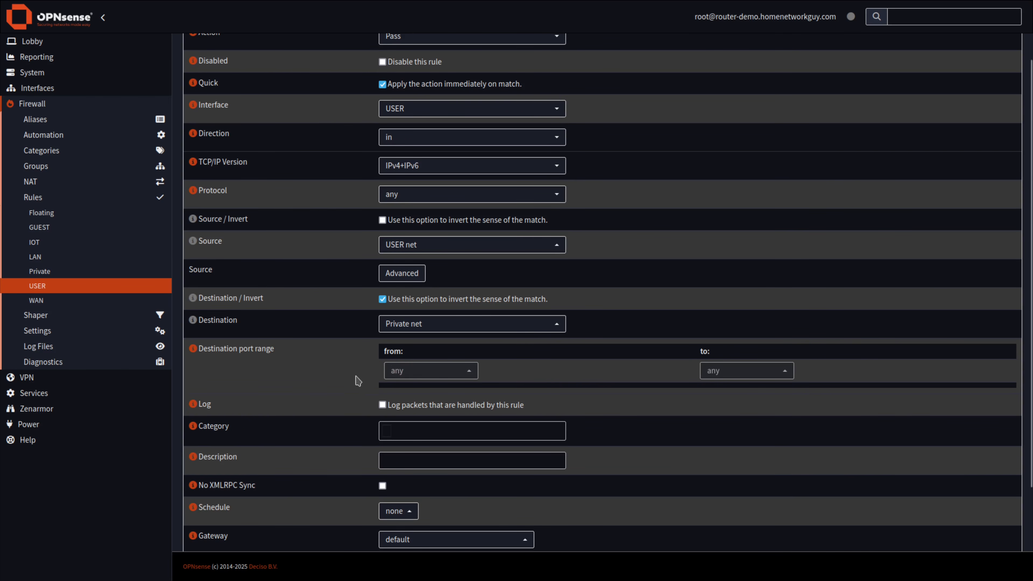
{"action": "left_click", "coordinate": [402, 195]}
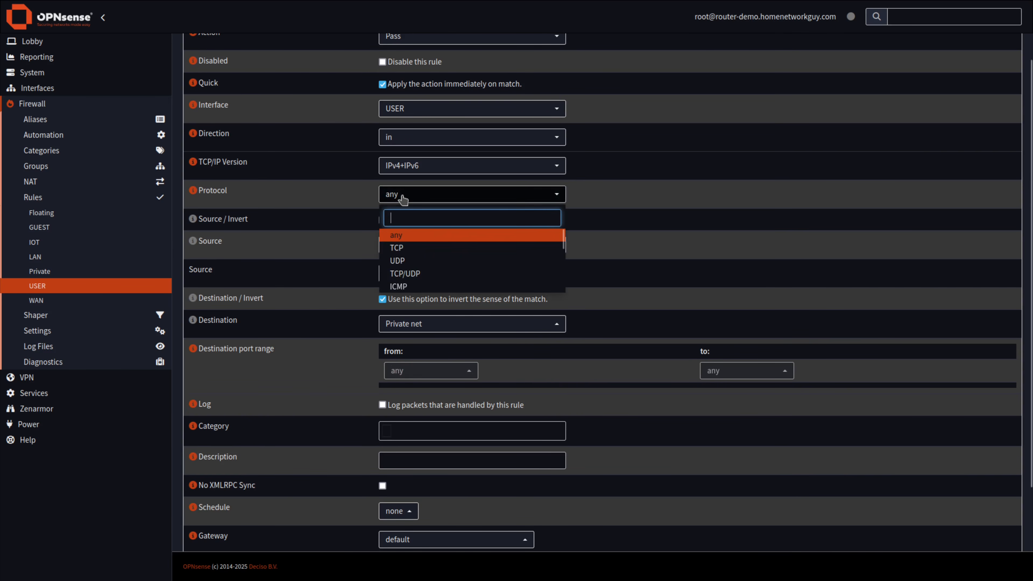
{"action": "left_click", "coordinate": [331, 301]}
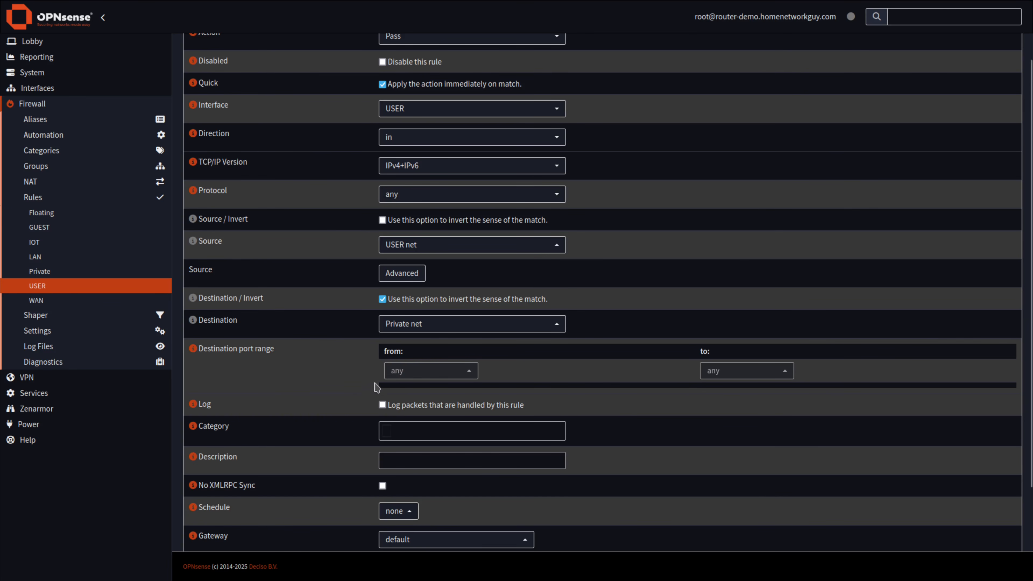
{"action": "left_click", "coordinate": [385, 198]}
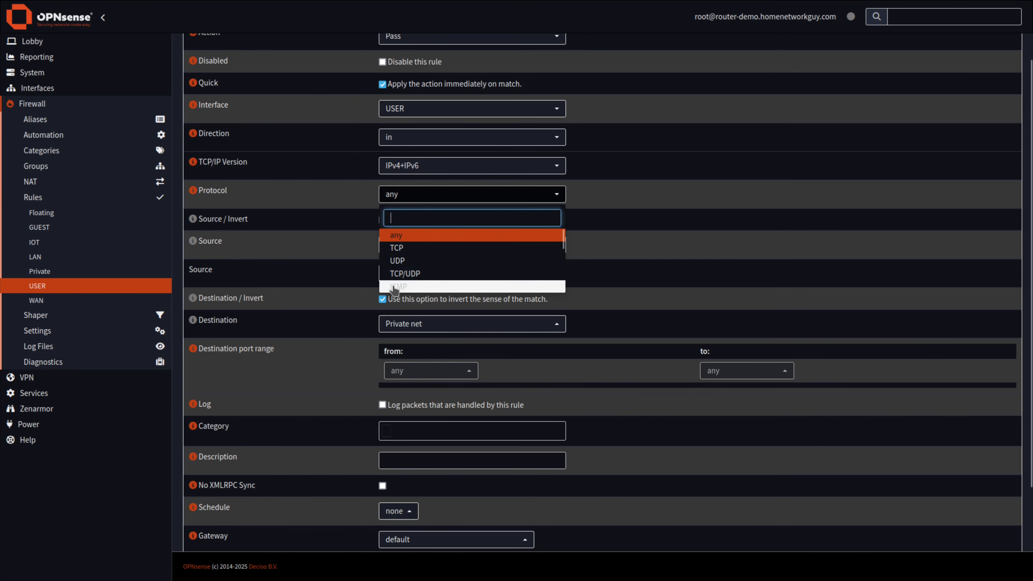
{"action": "left_click", "coordinate": [332, 404]}
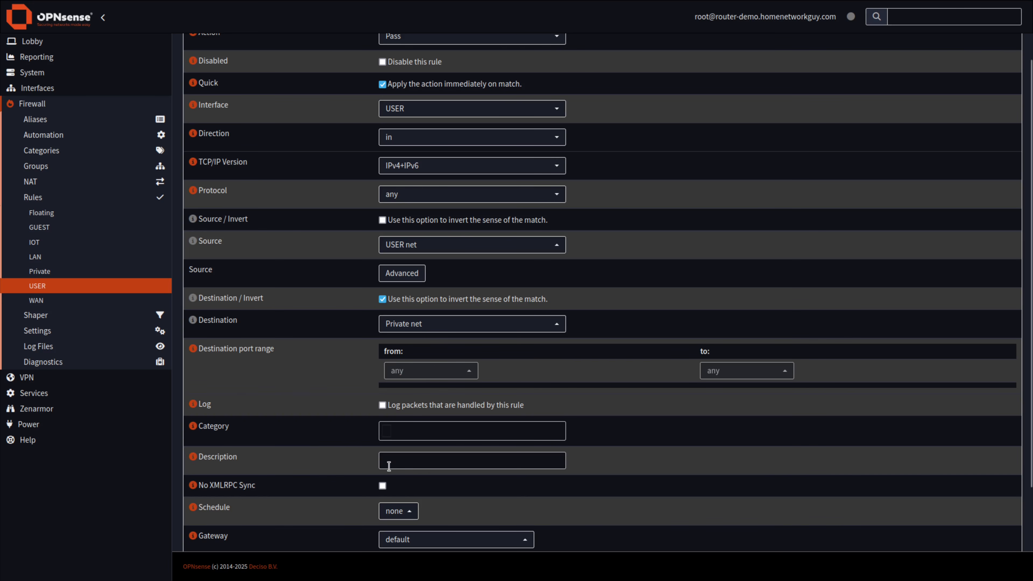
Describe the rule 'Allow access to the Internet and block access to the local network' and save it.
{"action": "left_click", "coordinate": [405, 459]}
{"action": "type", "text": "Al"}
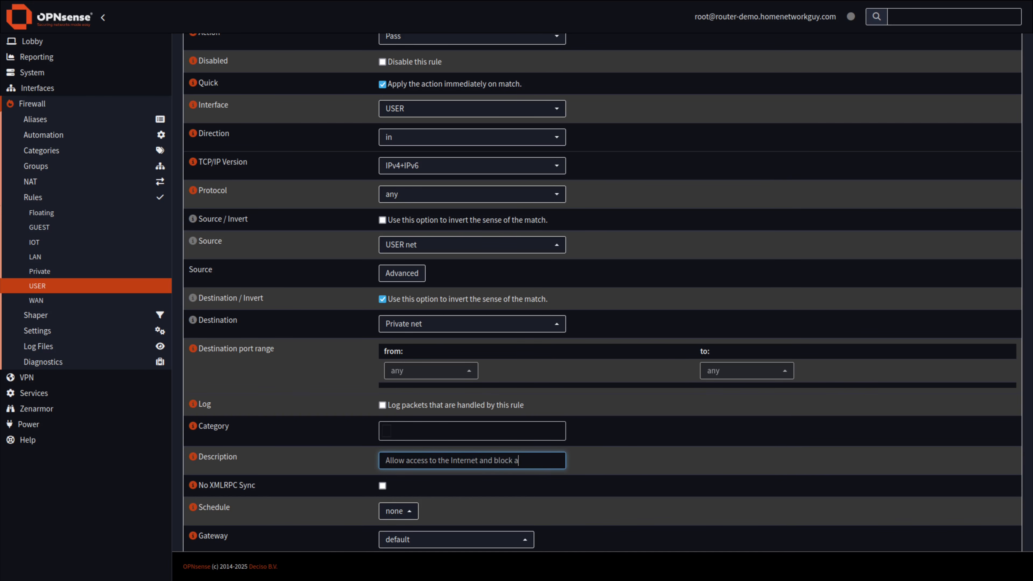
{"action": "type", "text": "the local network"}
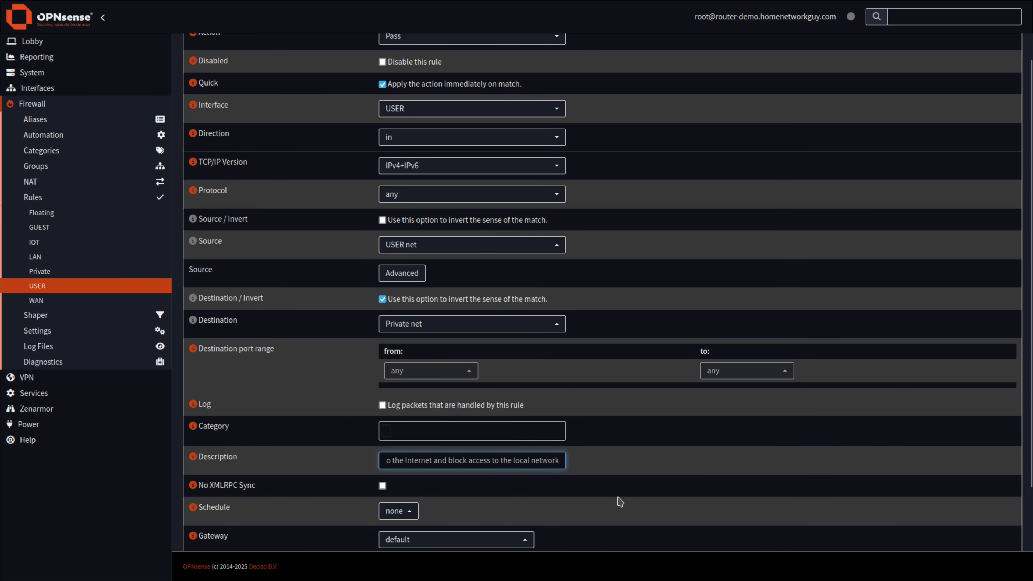
{"action": "scroll", "coordinate": [627, 500], "scroll_direction": "down", "scroll_amount": 3}
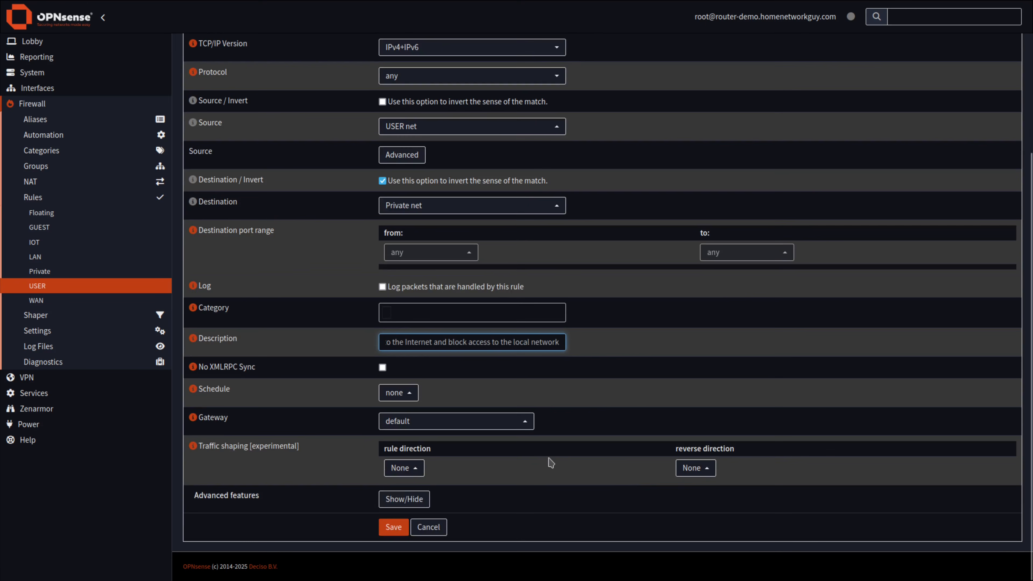
{"action": "left_click", "coordinate": [403, 525]}
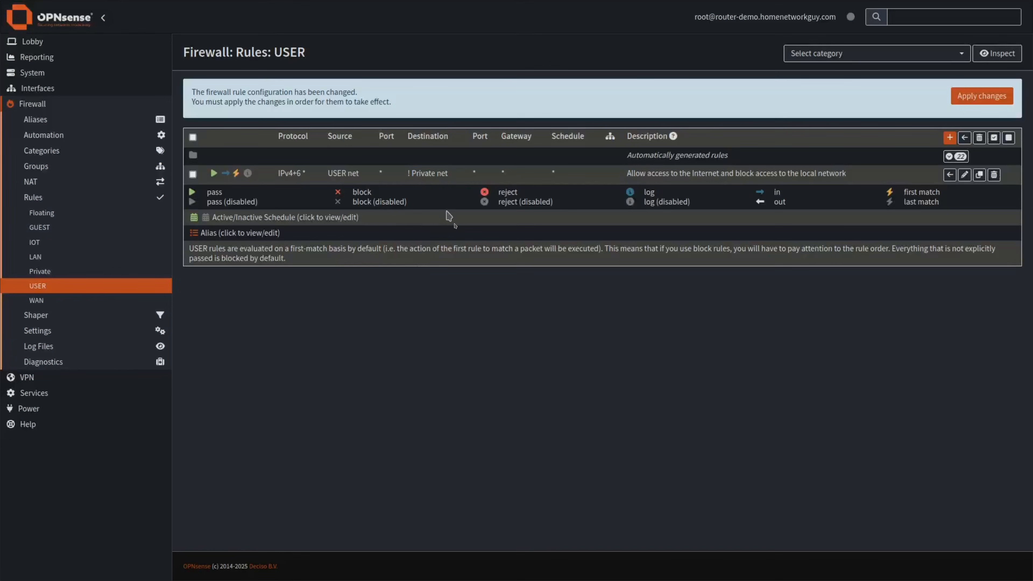
{"action": "left_click_drag", "start_coordinate": [449, 177], "coordinate": [420, 178]}
{"action": "left_click_drag", "start_coordinate": [451, 174], "coordinate": [425, 176]}
{"action": "left_click", "coordinate": [950, 137]}
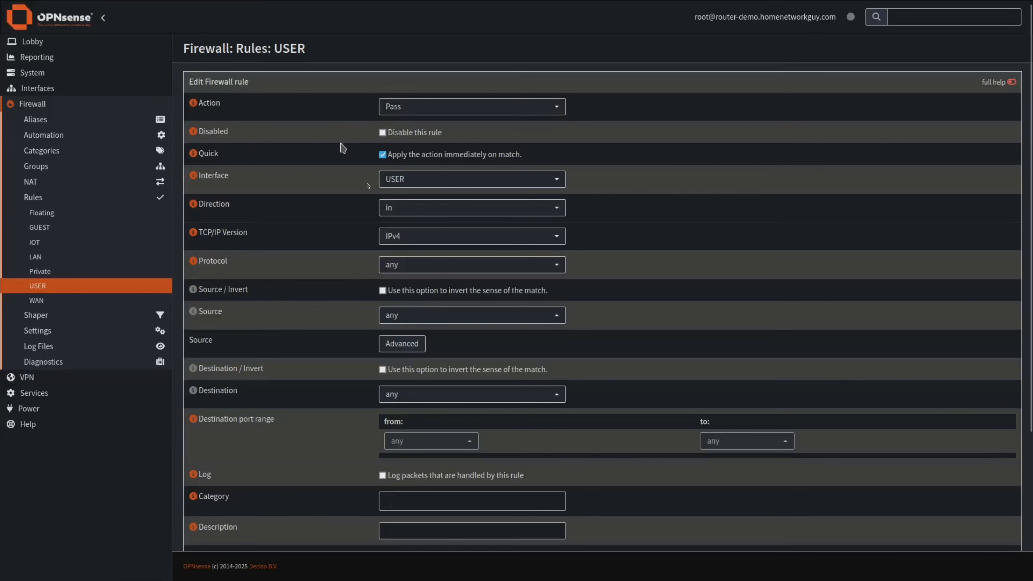
Set a new USER rule to IPv4+IPv6 UDP from USER net to USER address.
{"action": "left_click", "coordinate": [415, 237]}
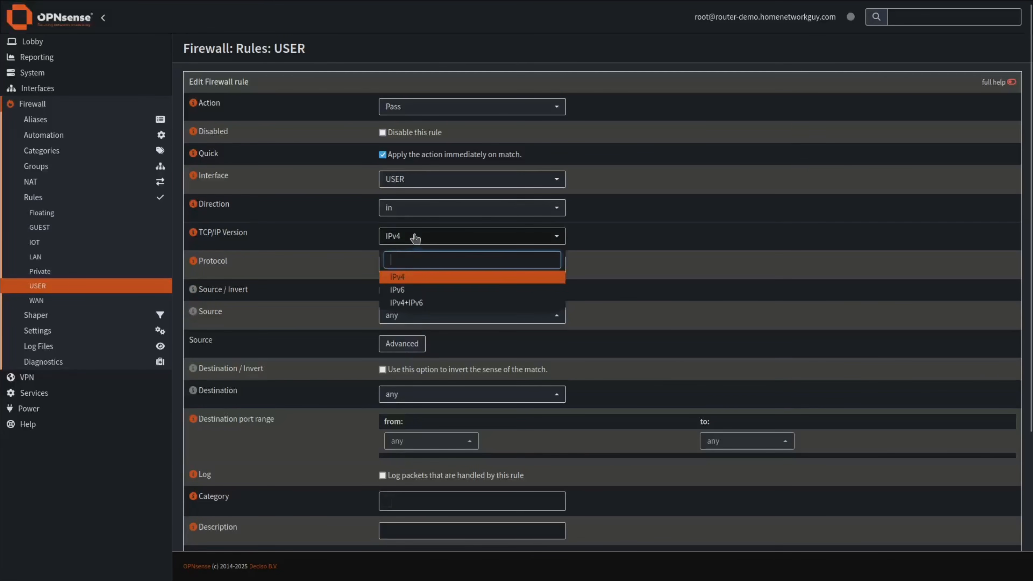
{"action": "left_click", "coordinate": [409, 303]}
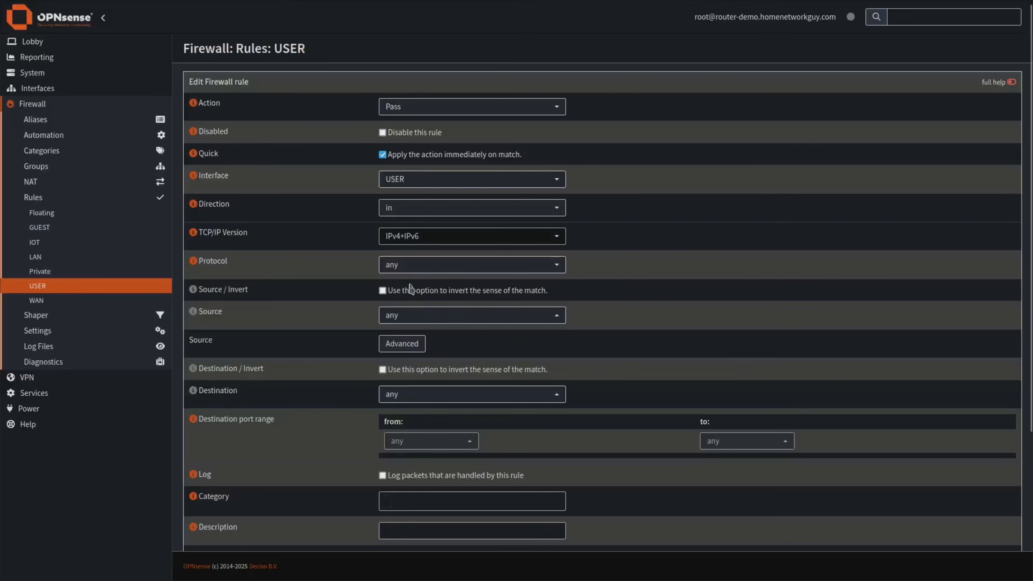
{"action": "left_click", "coordinate": [393, 265]}
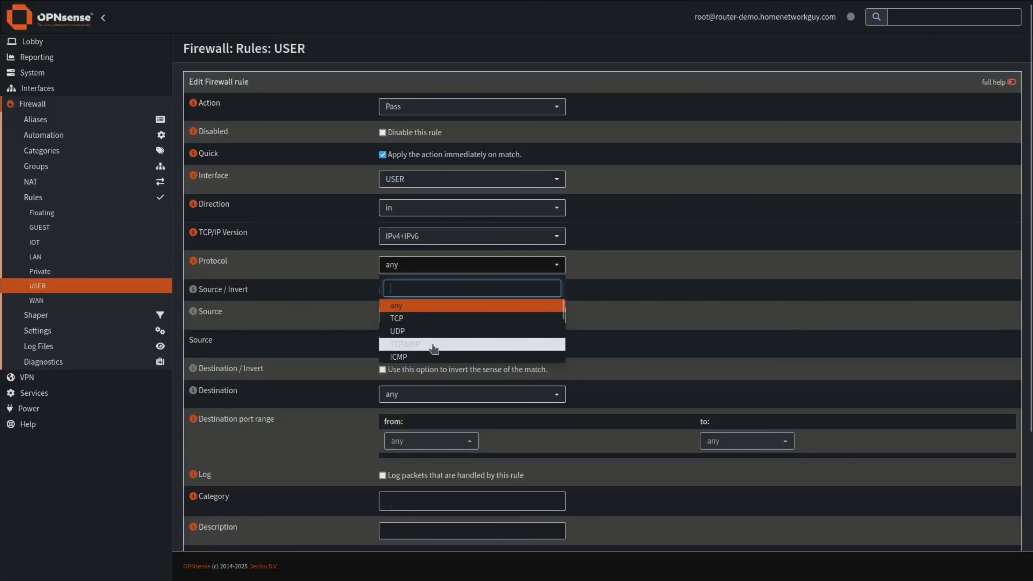
{"action": "left_click", "coordinate": [413, 332]}
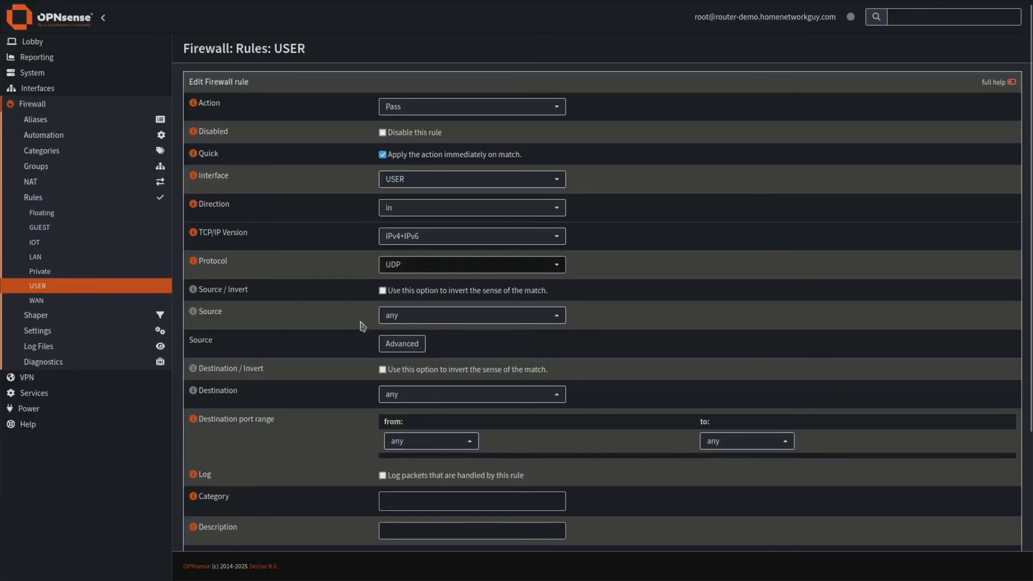
{"action": "left_click", "coordinate": [397, 320]}
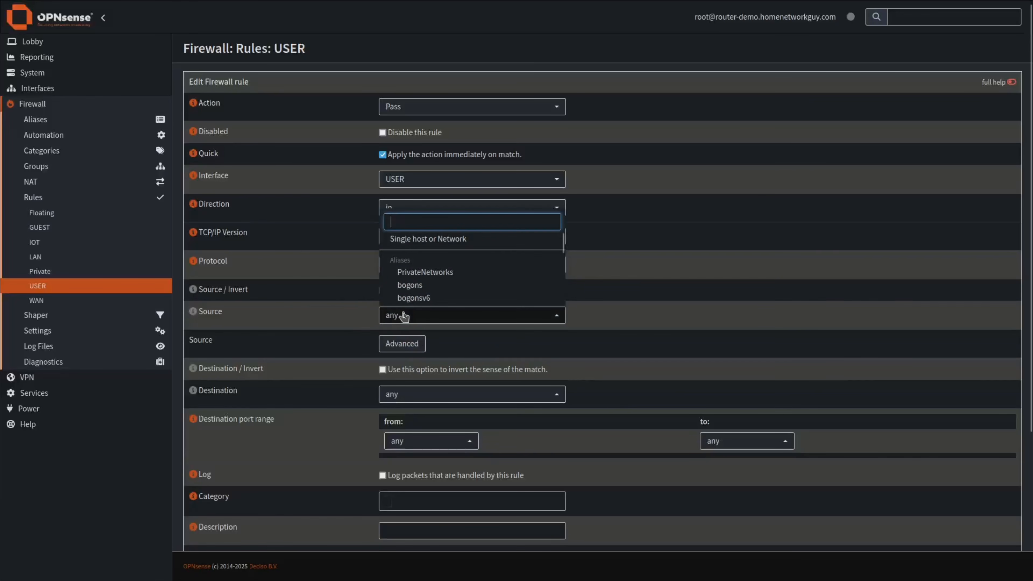
{"action": "type", "text": "us"}
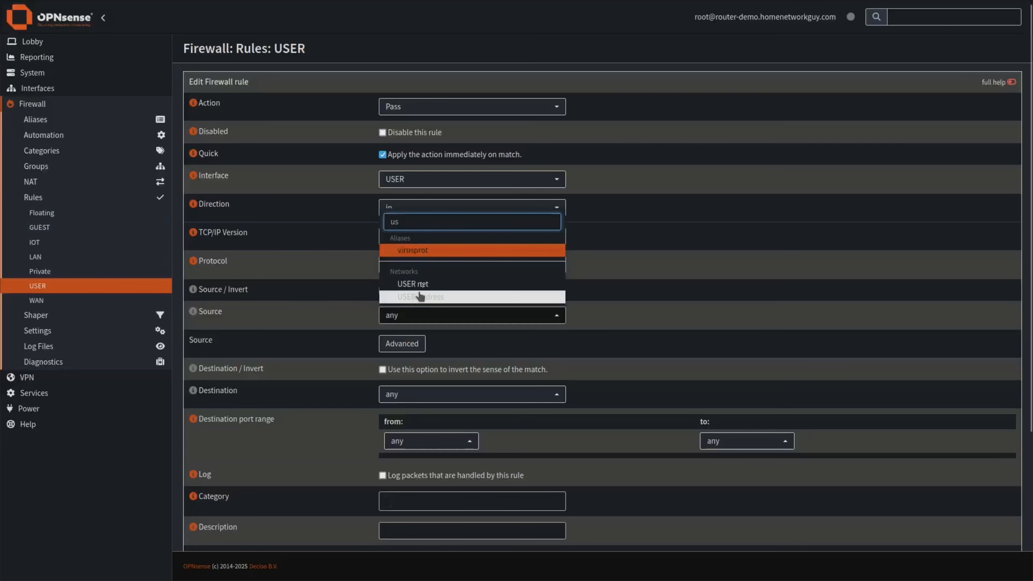
{"action": "left_click", "coordinate": [421, 285]}
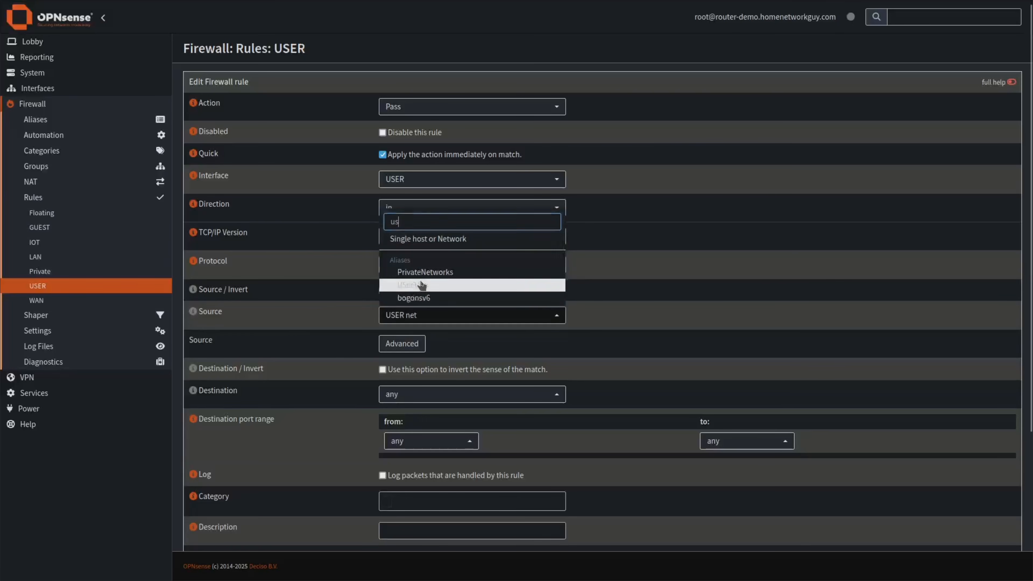
{"action": "left_click", "coordinate": [415, 397]}
{"action": "type", "text": "user"}
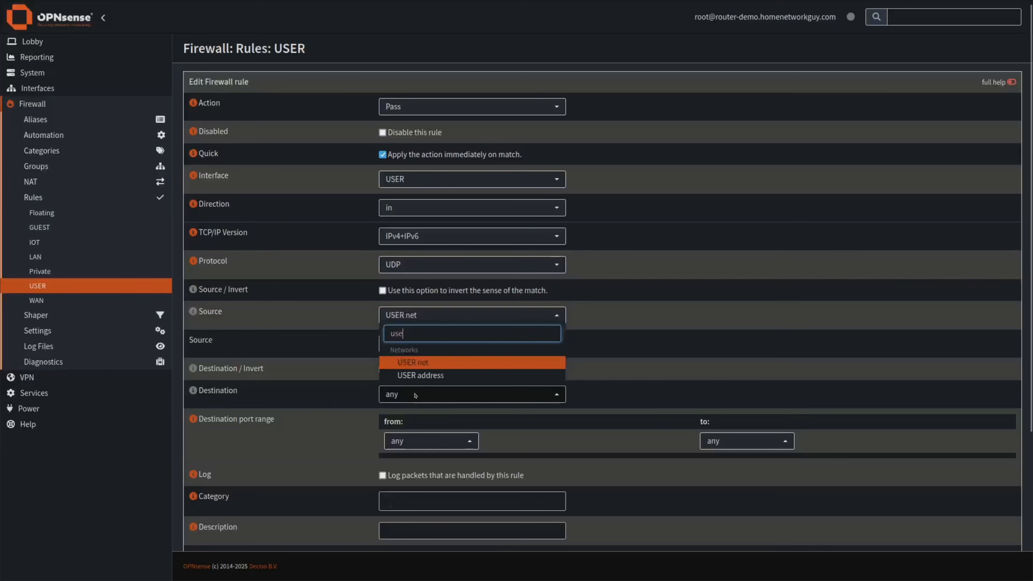
{"action": "left_click", "coordinate": [426, 378]}
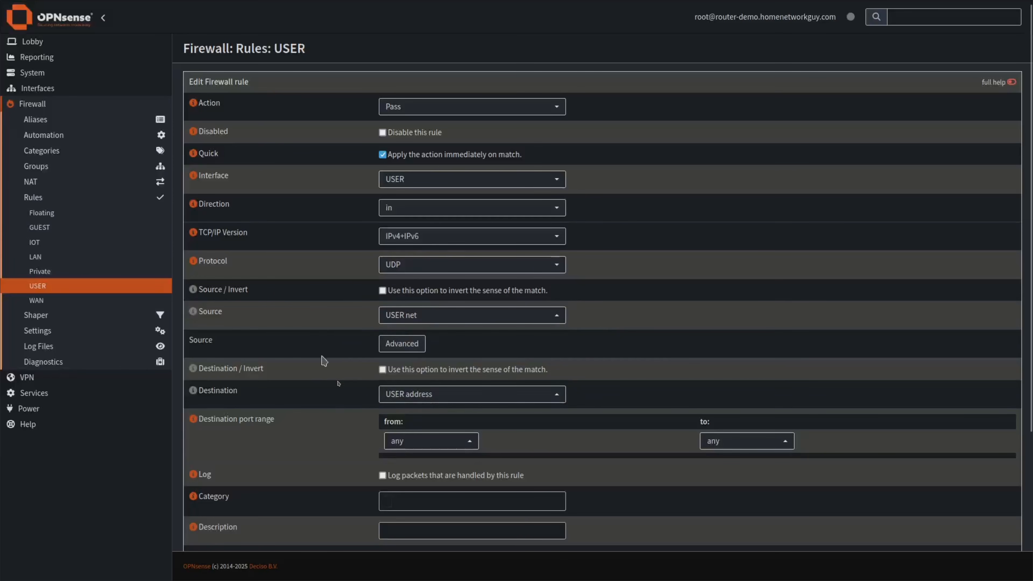
Restrict the destination port to DNS, describe it 'Allow DNS on USER network', and save.
{"action": "left_click", "coordinate": [412, 442]}
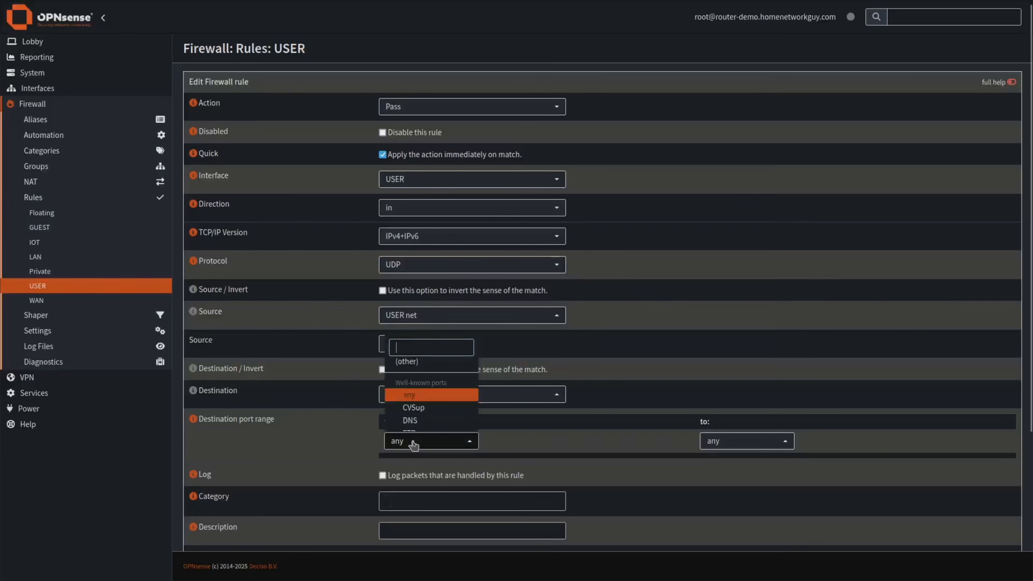
{"action": "left_click", "coordinate": [413, 421]}
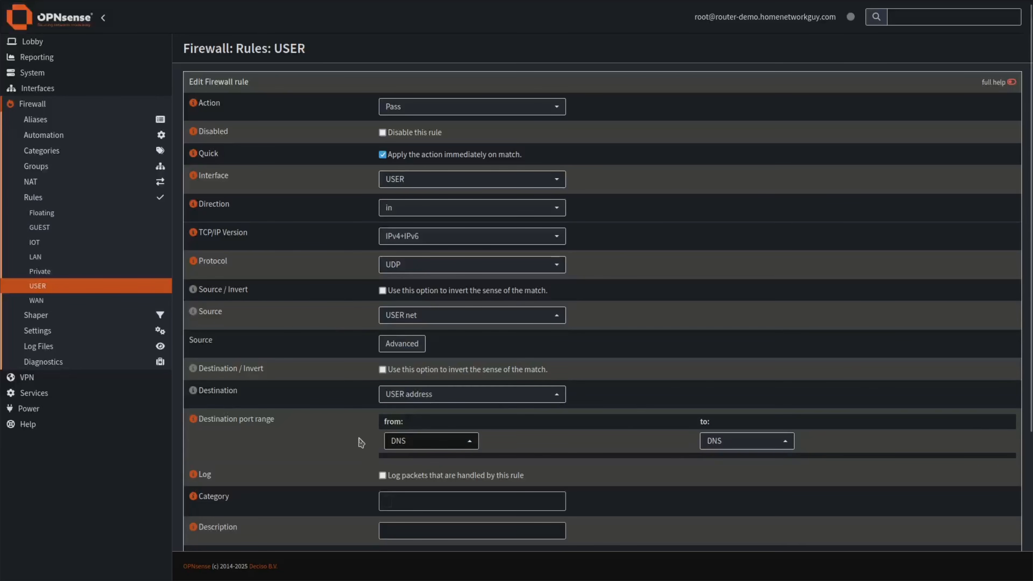
{"action": "scroll", "coordinate": [343, 445], "scroll_direction": "down", "scroll_amount": 2}
{"action": "left_click", "coordinate": [398, 456]}
{"action": "type", "text": "Allow DNS on USER network"}
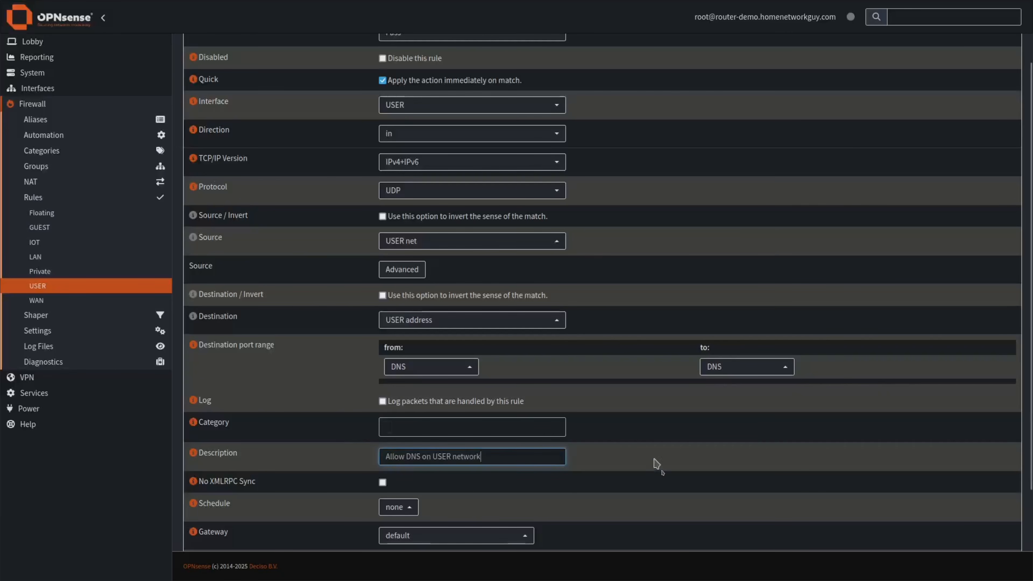
{"action": "scroll", "coordinate": [663, 474], "scroll_direction": "down", "scroll_amount": 3}
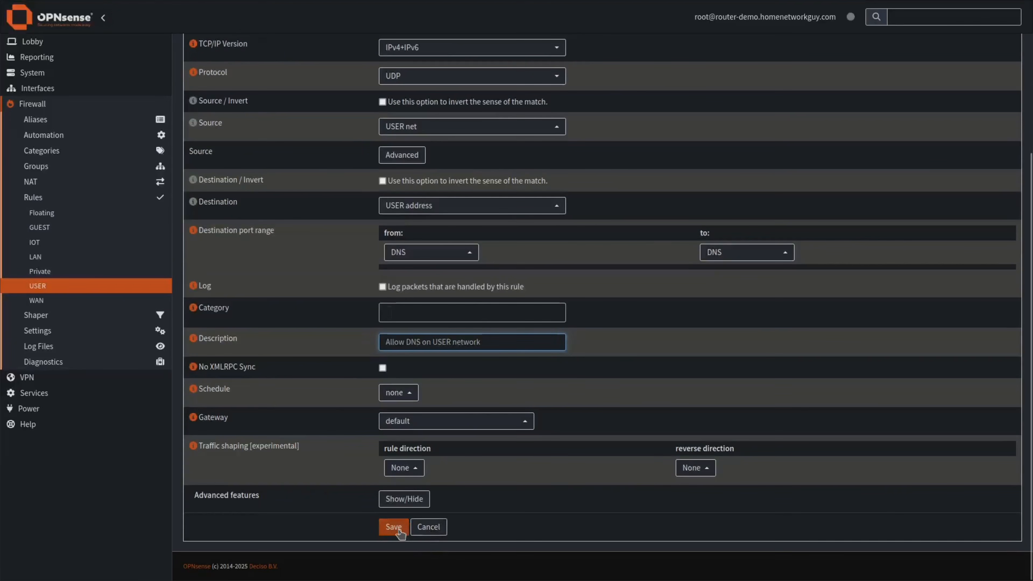
{"action": "left_click", "coordinate": [394, 527]}
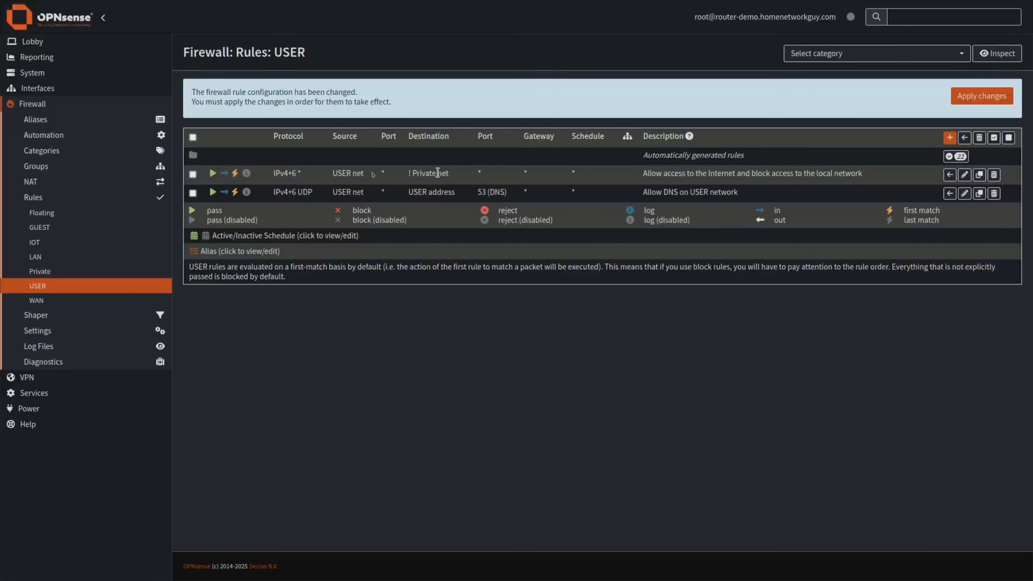
{"action": "left_click_drag", "start_coordinate": [445, 173], "coordinate": [194, 179]}
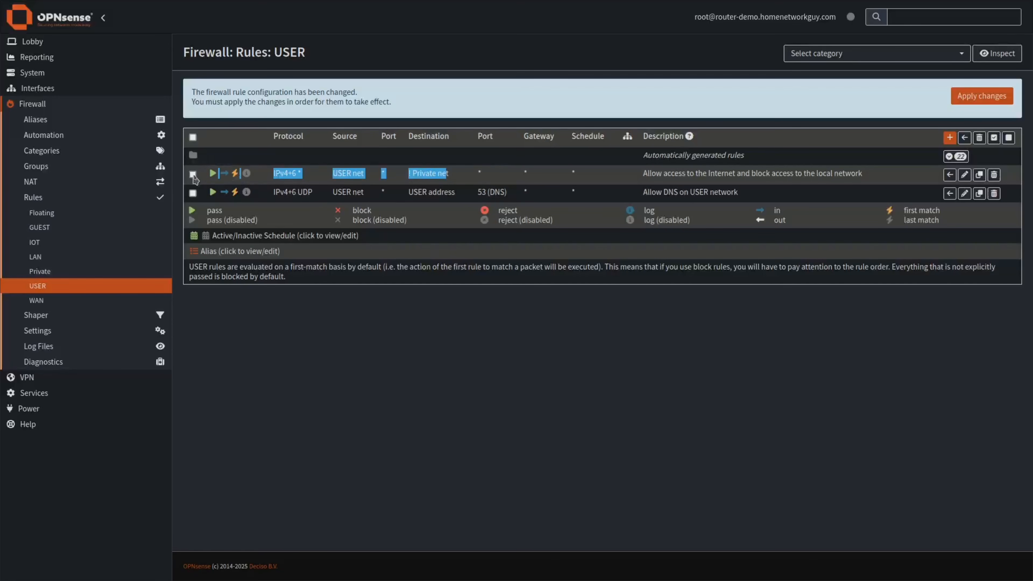
Review the USER rules' sources, ! Private net destination and DNS port.
{"action": "left_click", "coordinate": [454, 191]}
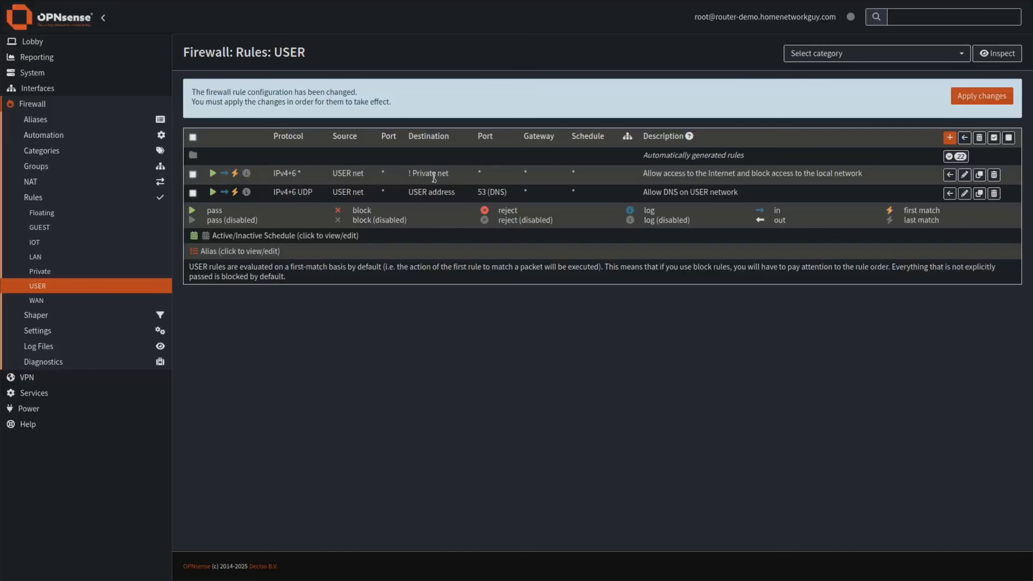
{"action": "left_click_drag", "start_coordinate": [450, 178], "coordinate": [409, 180]}
{"action": "left_click_drag", "start_coordinate": [508, 191], "coordinate": [403, 198]}
{"action": "left_click_drag", "start_coordinate": [325, 174], "coordinate": [404, 171]}
{"action": "left_click", "coordinate": [439, 172]}
{"action": "left_click_drag", "start_coordinate": [357, 191], "coordinate": [520, 198]}
{"action": "left_click", "coordinate": [443, 196]}
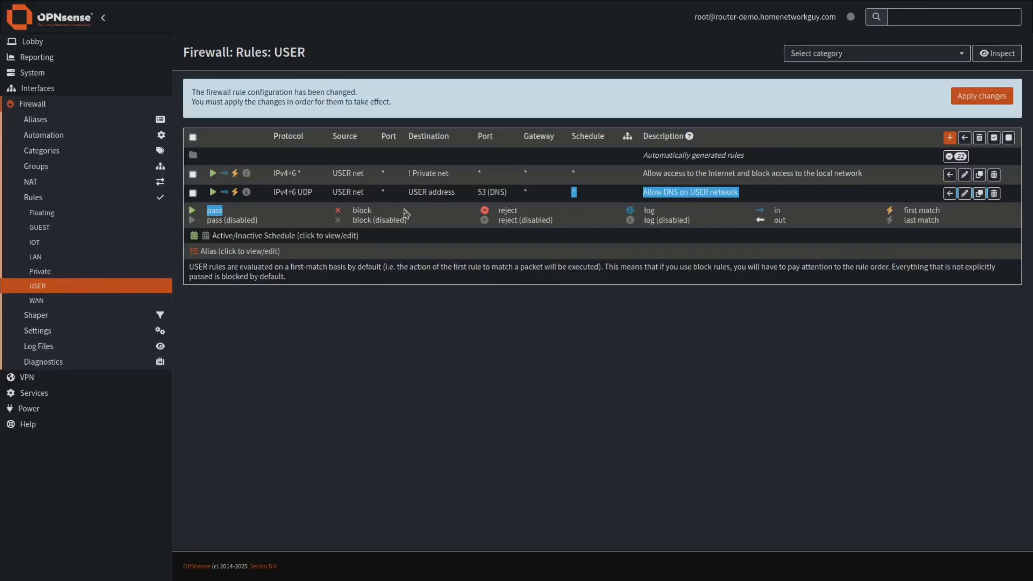
Move the DNS rule above the Internet-access rule and apply the changes.
{"action": "left_click", "coordinate": [193, 192]}
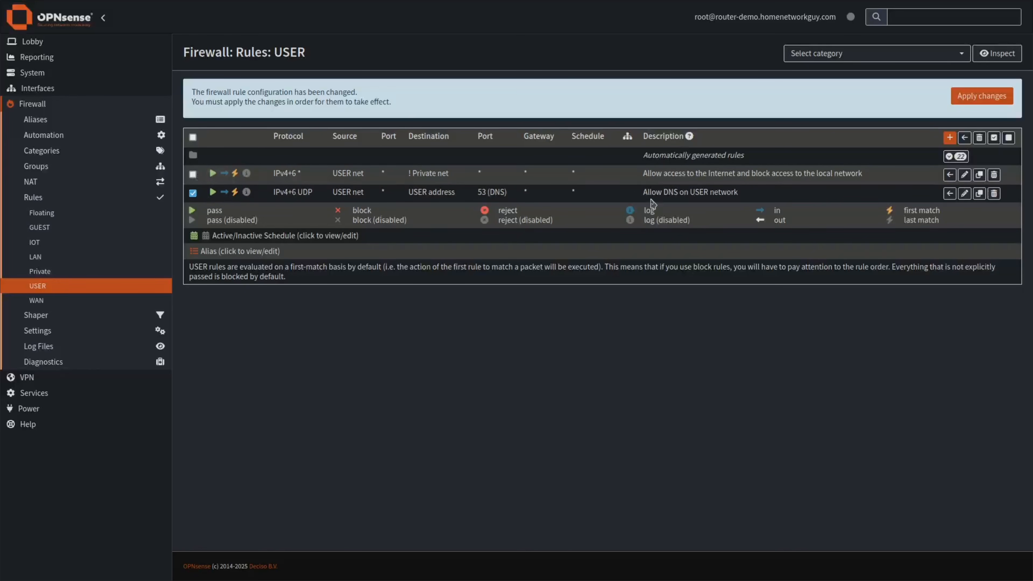
{"action": "left_click", "coordinate": [949, 175]}
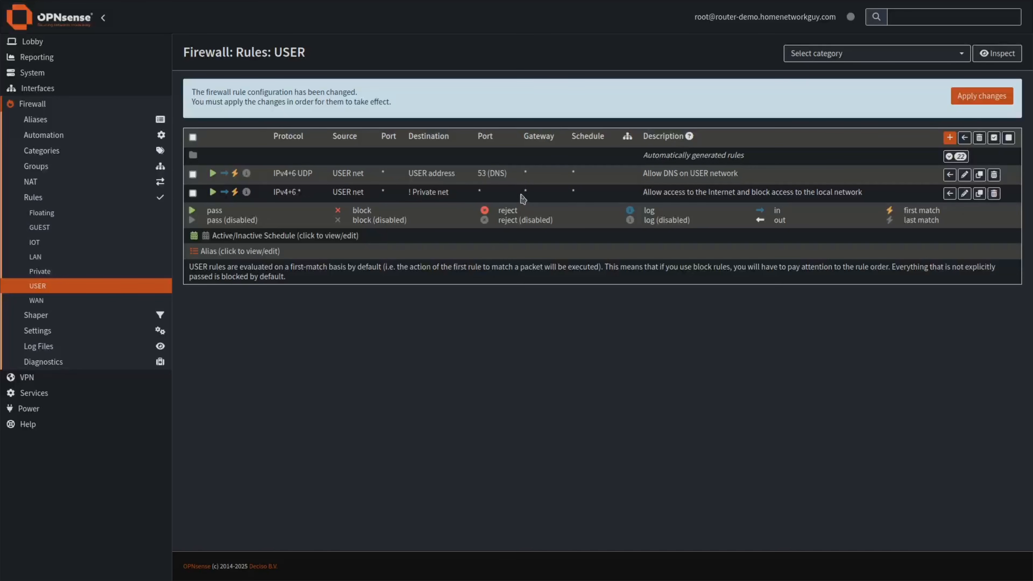
{"action": "left_click", "coordinate": [975, 99]}
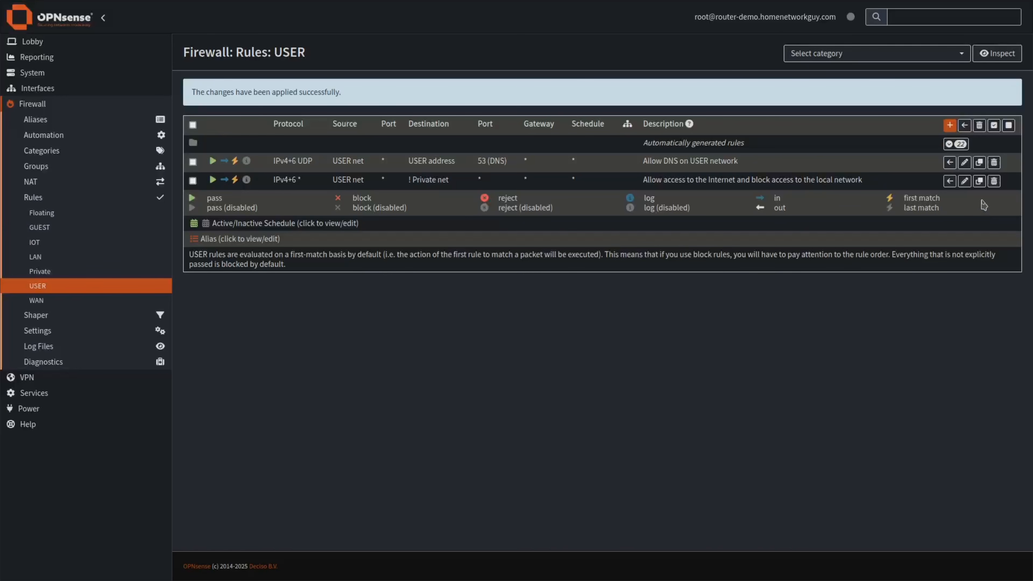
{"action": "left_click", "coordinate": [979, 182]}
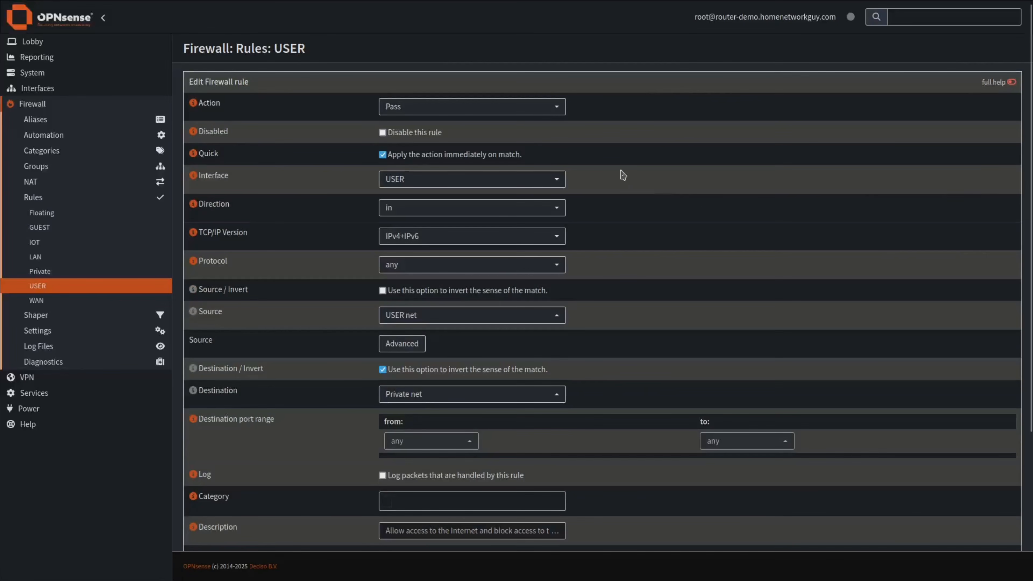
Put the copied Internet-access rule on IOT with source IOT net instead of USER net.
{"action": "left_click", "coordinate": [405, 184]}
{"action": "left_click", "coordinate": [405, 220]}
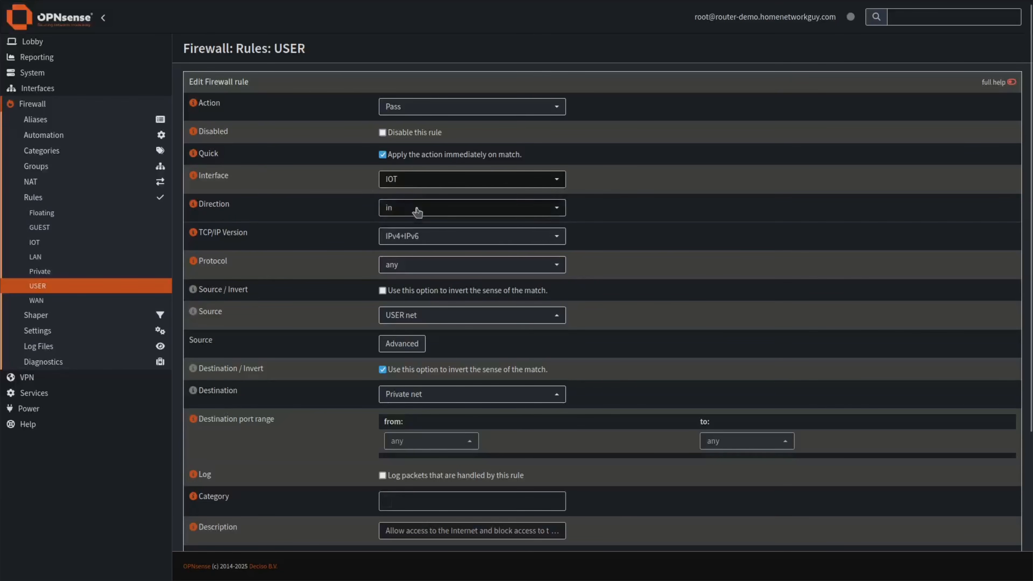
{"action": "left_click", "coordinate": [399, 317]}
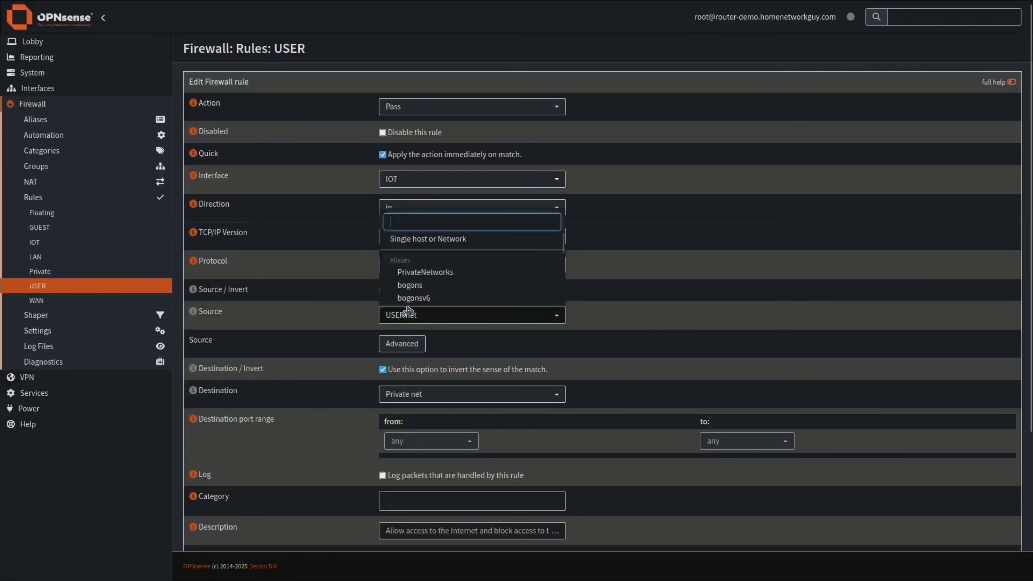
{"action": "type", "text": "u"}
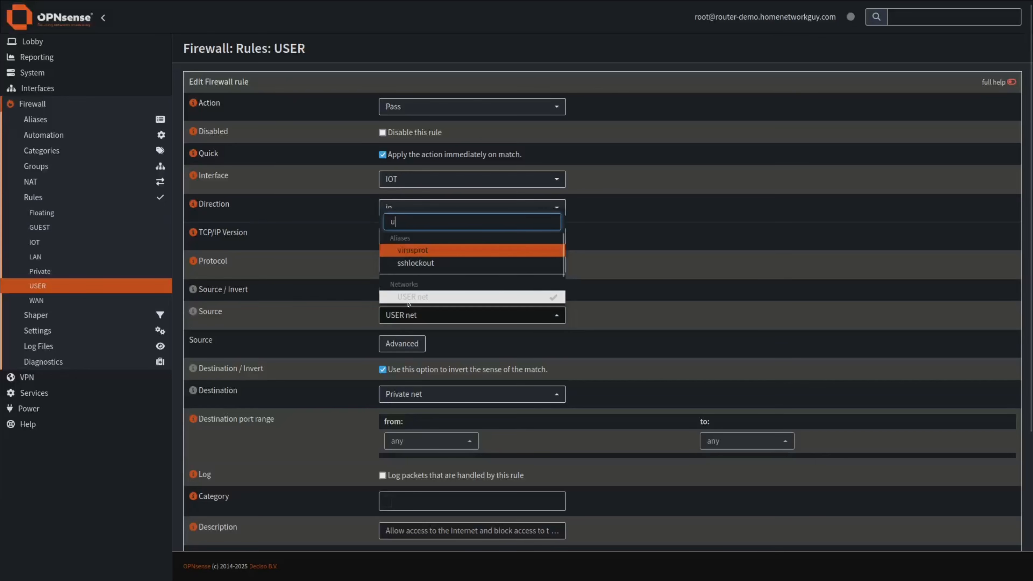
{"action": "type", "text": "ser"}
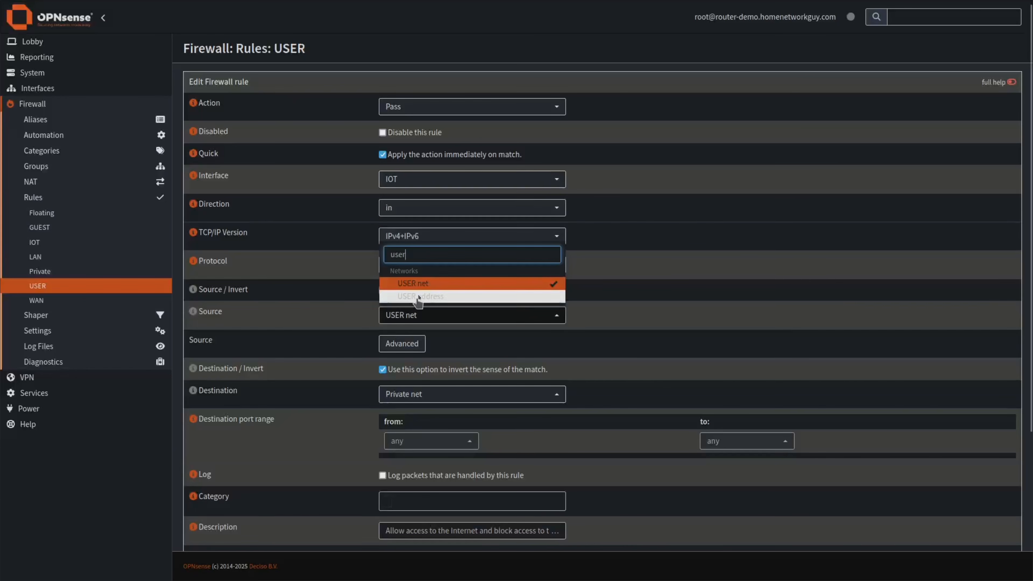
{"action": "left_click", "coordinate": [552, 285]}
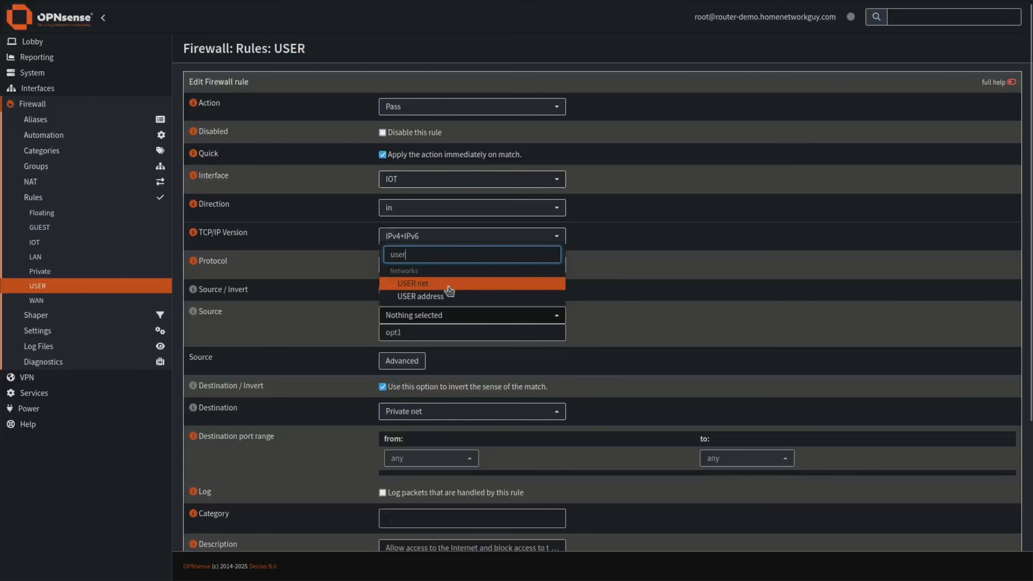
{"action": "double_click", "coordinate": [410, 257]}
{"action": "type", "text": "io"}
{"action": "left_click", "coordinate": [420, 284]}
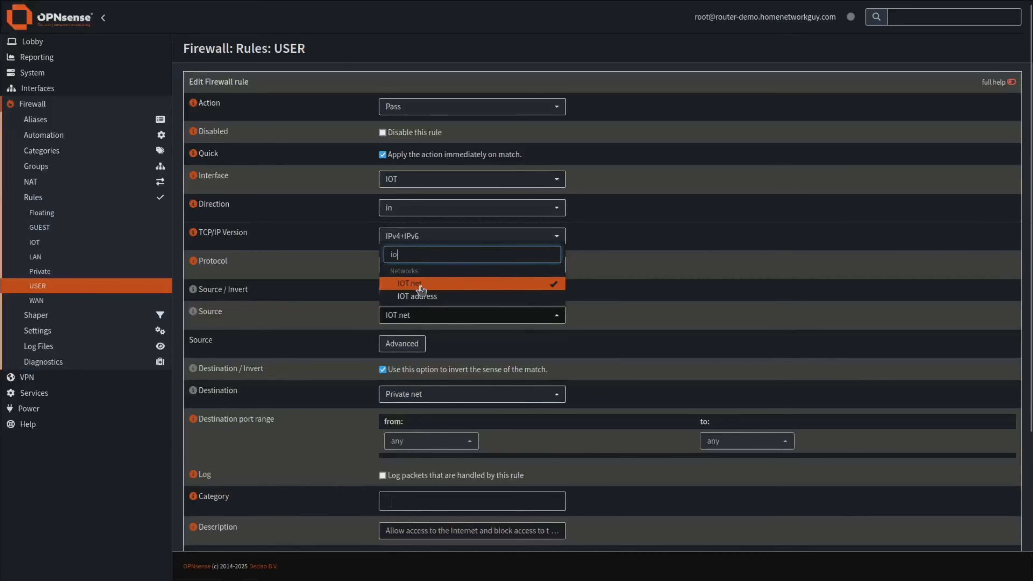
{"action": "left_click", "coordinate": [622, 293]}
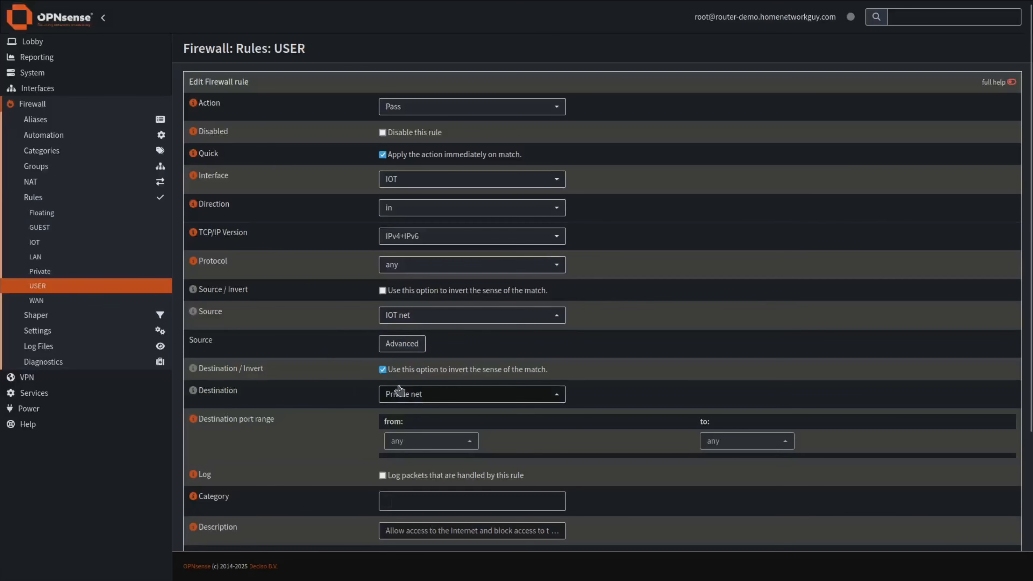
Check the description and save the IOT internet-access rule.
{"action": "scroll", "coordinate": [425, 400], "scroll_direction": "down", "scroll_amount": 2}
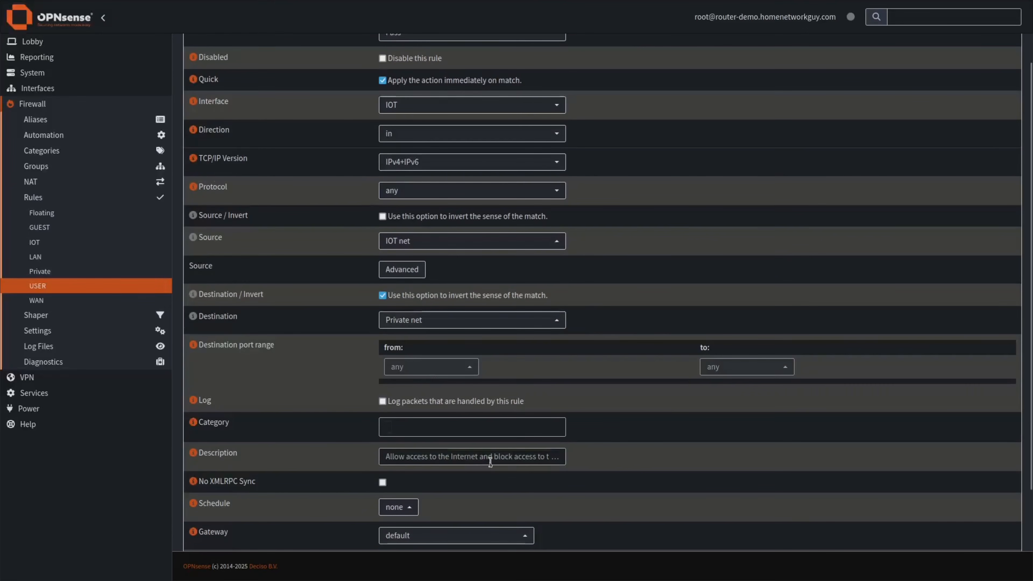
{"action": "left_click", "coordinate": [464, 456]}
{"action": "scroll", "coordinate": [626, 440], "scroll_direction": "down", "scroll_amount": 3}
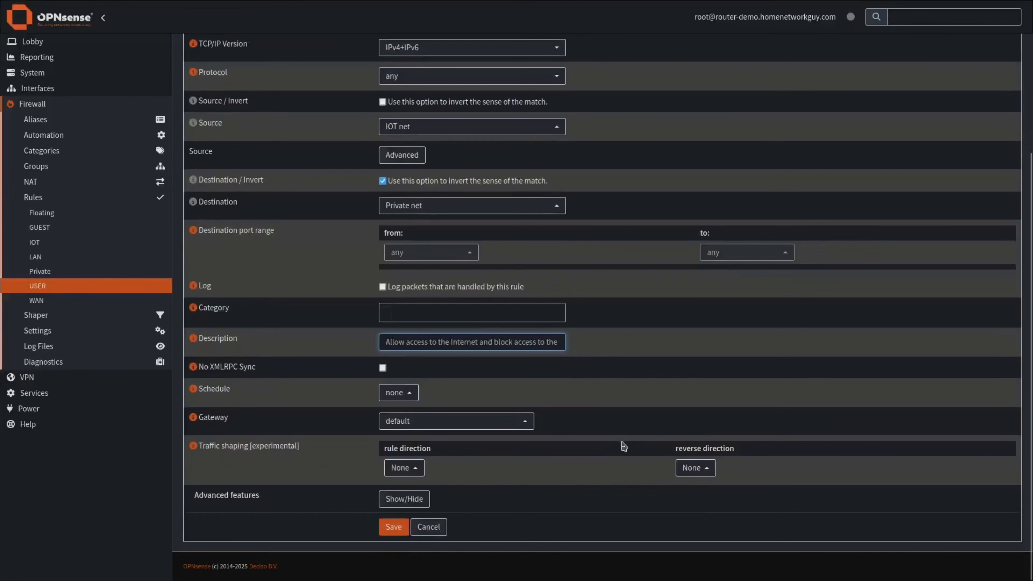
{"action": "left_click", "coordinate": [393, 526]}
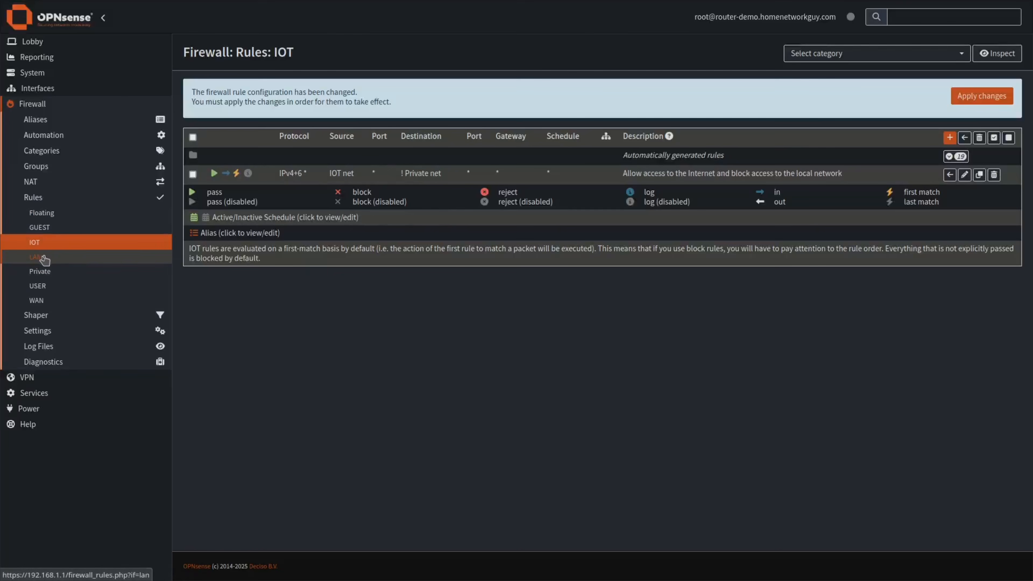
{"action": "left_click", "coordinate": [37, 286]}
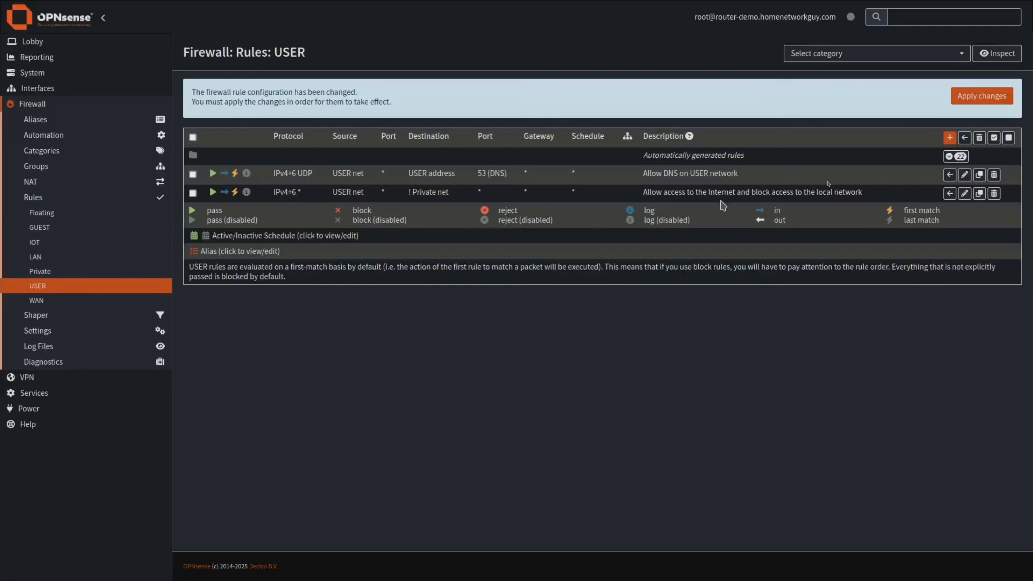
Clone the USER DNS rule onto the IOT interface with IOT net as its source.
{"action": "left_click", "coordinate": [979, 175]}
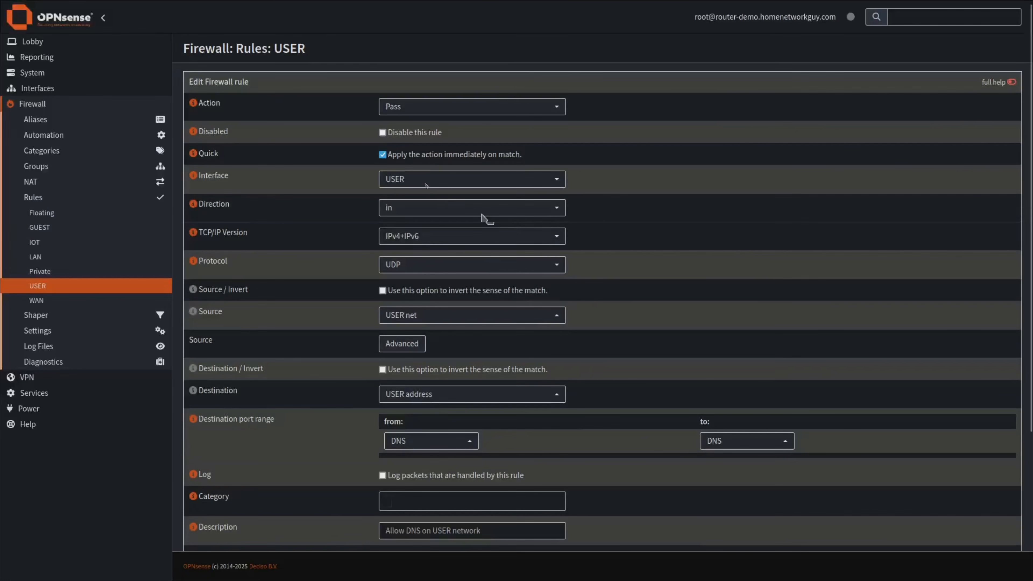
{"action": "left_click", "coordinate": [422, 181]}
{"action": "left_click", "coordinate": [407, 220]}
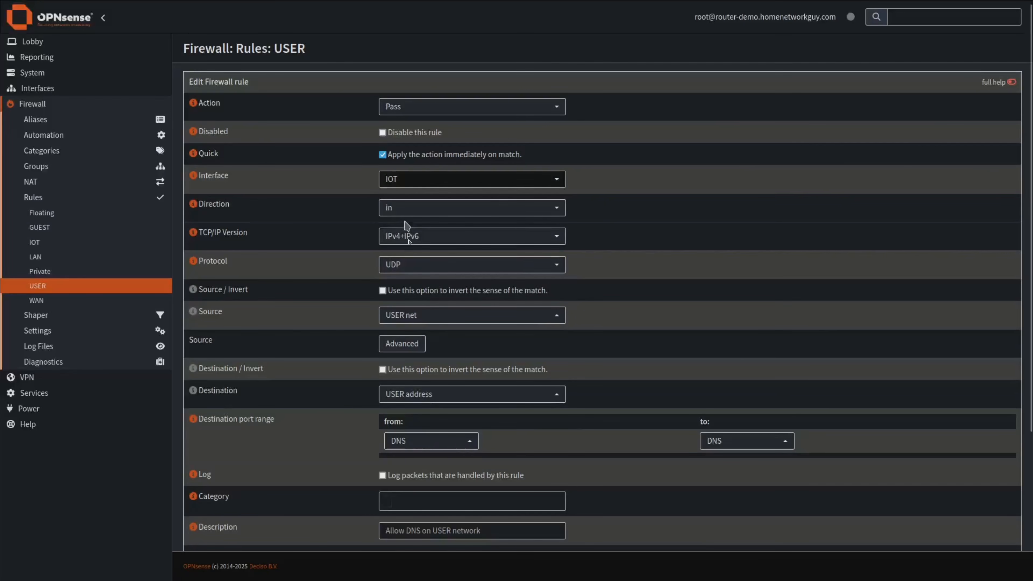
{"action": "left_click", "coordinate": [411, 317]}
{"action": "type", "text": "user"}
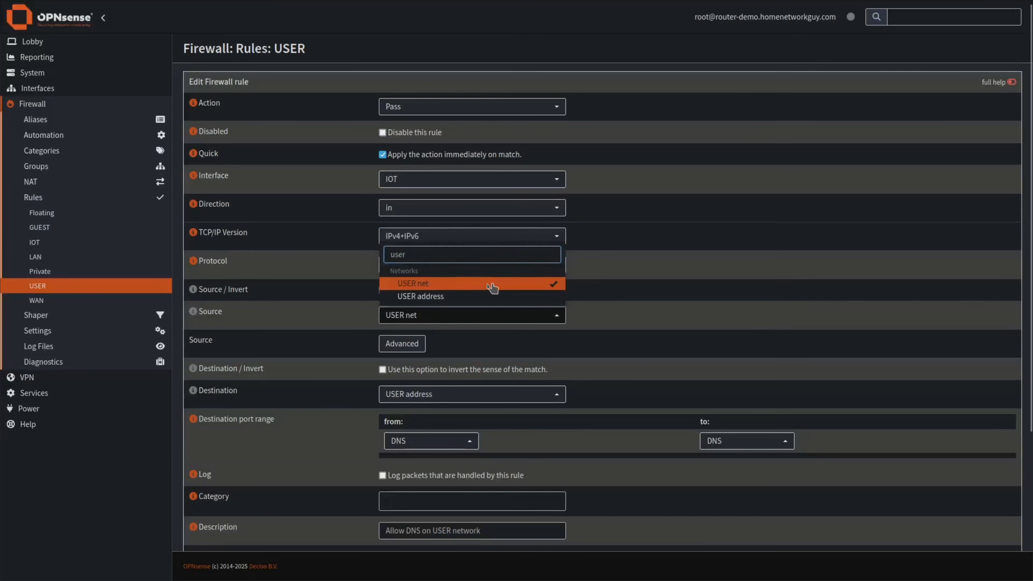
{"action": "left_click", "coordinate": [492, 287]}
{"action": "double_click", "coordinate": [419, 254]}
{"action": "type", "text": "io"}
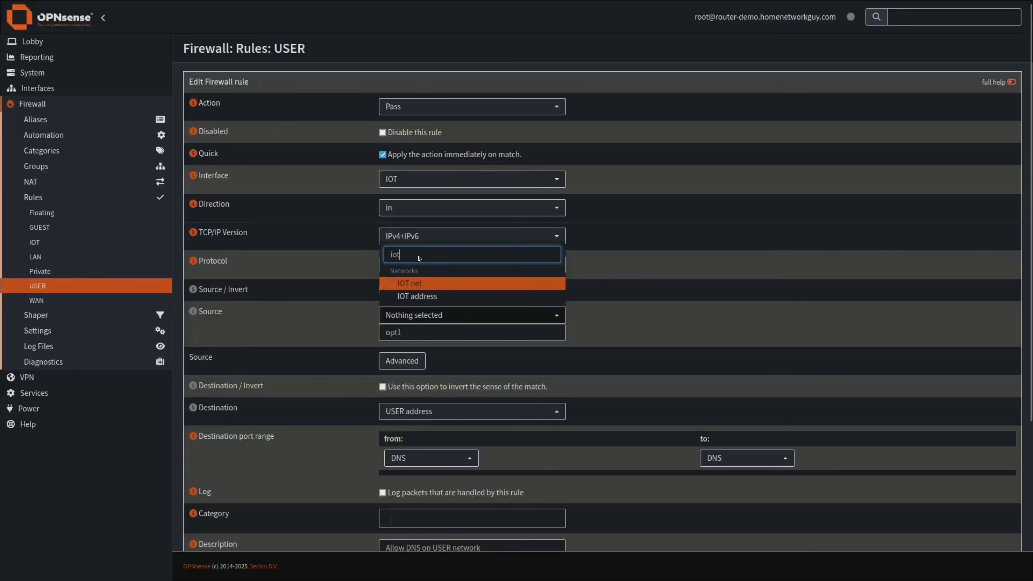
{"action": "type", "text": "t"}
{"action": "left_click", "coordinate": [417, 287]}
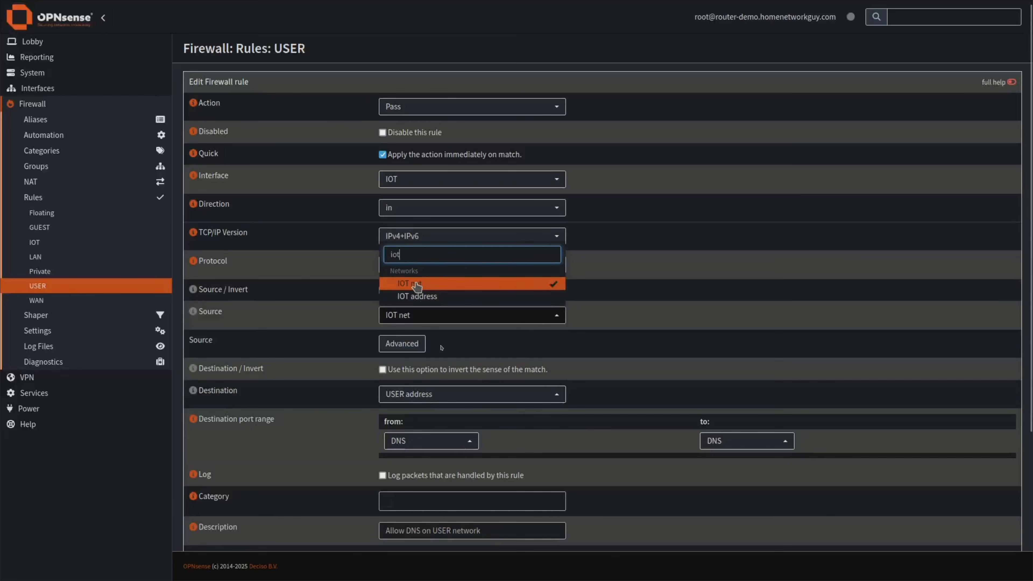
Change the rule's destination from USER address to IOT address.
{"action": "left_click", "coordinate": [476, 394]}
{"action": "type", "text": "user"}
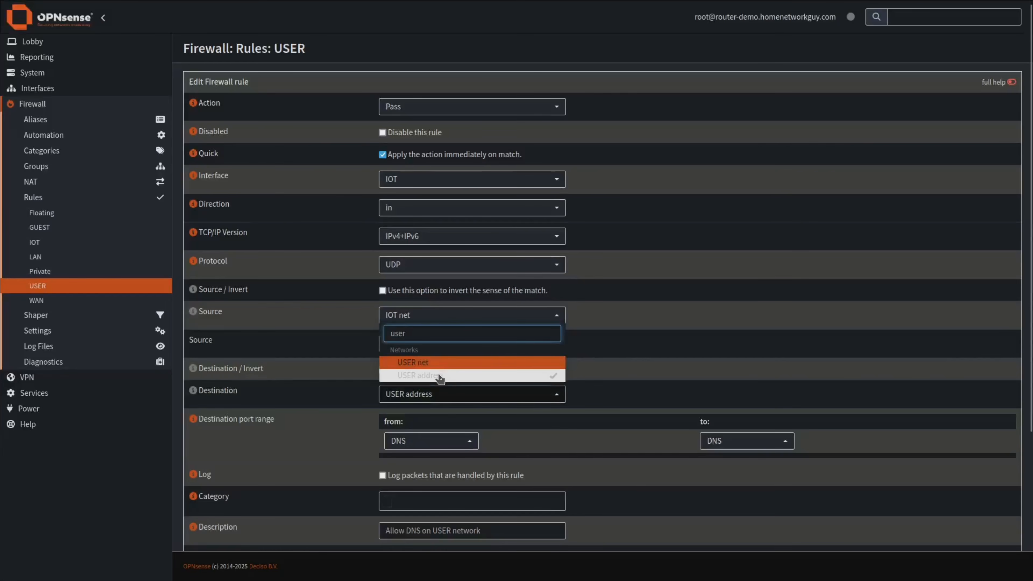
{"action": "left_click", "coordinate": [441, 377]}
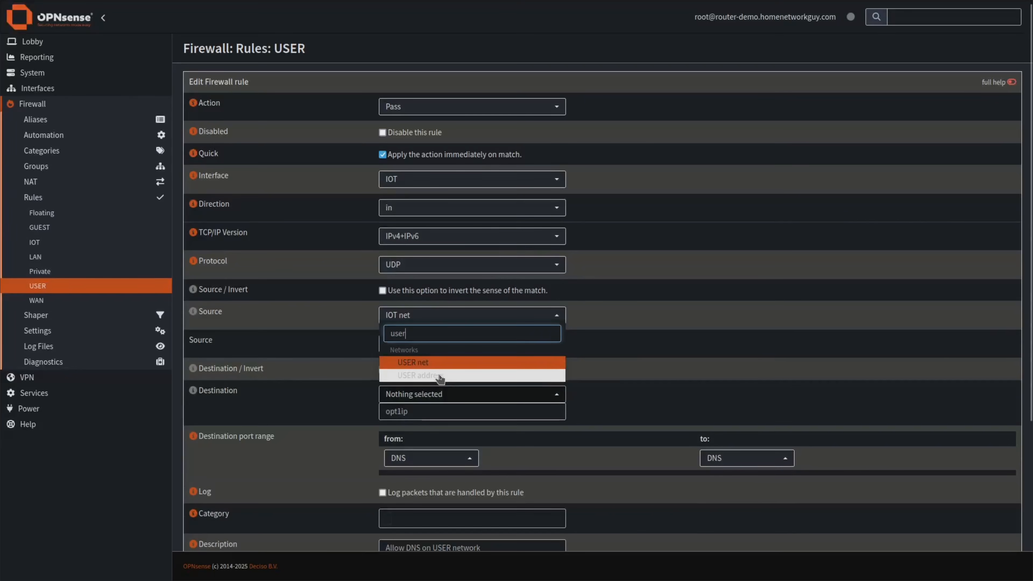
{"action": "double_click", "coordinate": [401, 334]}
{"action": "type", "text": "iot"}
{"action": "left_click", "coordinate": [421, 375]}
{"action": "left_click", "coordinate": [601, 428]}
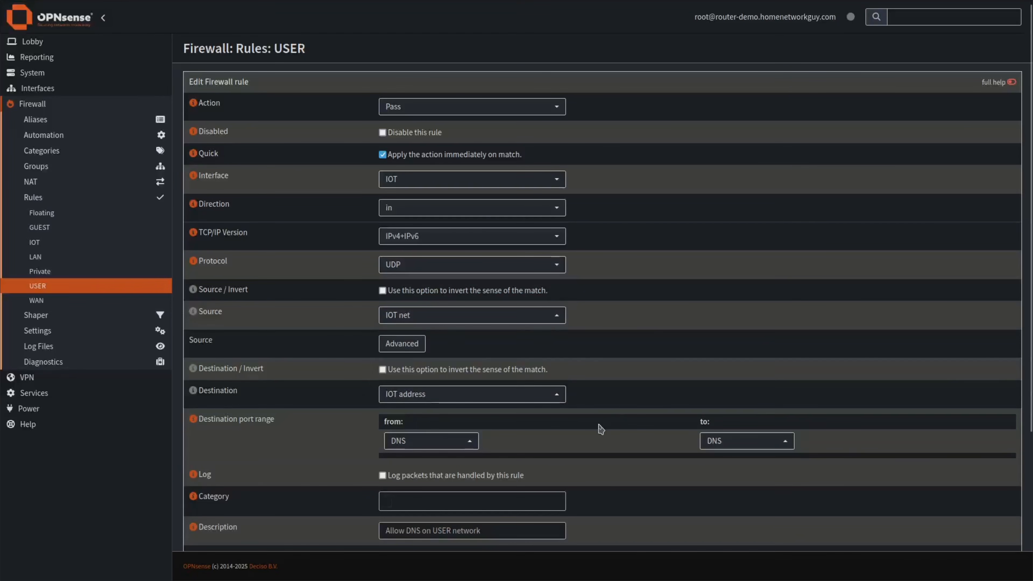
Change the description to 'Allow DNS on IOT network' and save the rule.
{"action": "scroll", "coordinate": [598, 427], "scroll_direction": "down", "scroll_amount": 3}
{"action": "double_click", "coordinate": [442, 378]}
{"action": "type", "text": "IOT"}
{"action": "scroll", "coordinate": [607, 453], "scroll_direction": "down", "scroll_amount": 2}
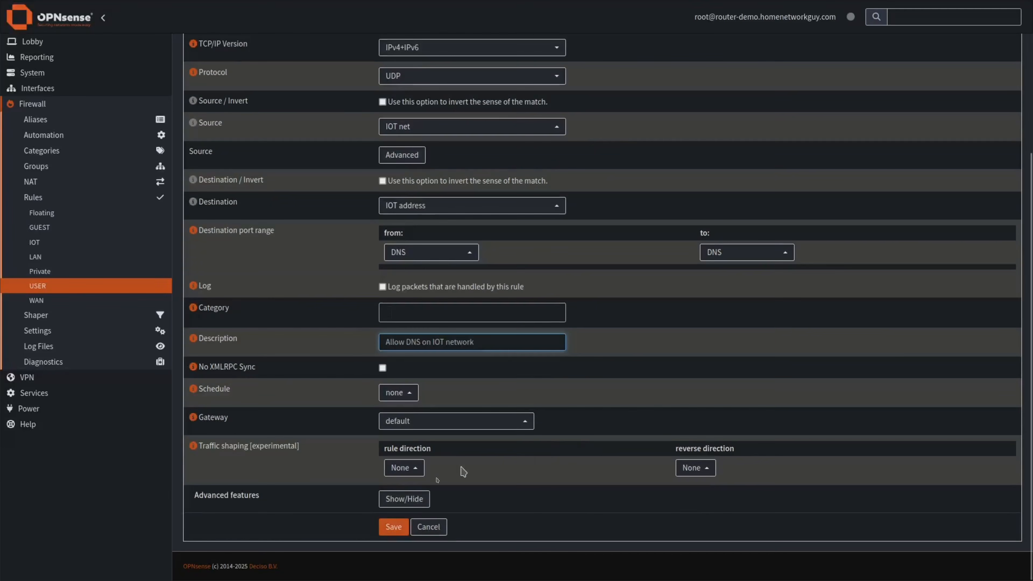
{"action": "left_click", "coordinate": [394, 528]}
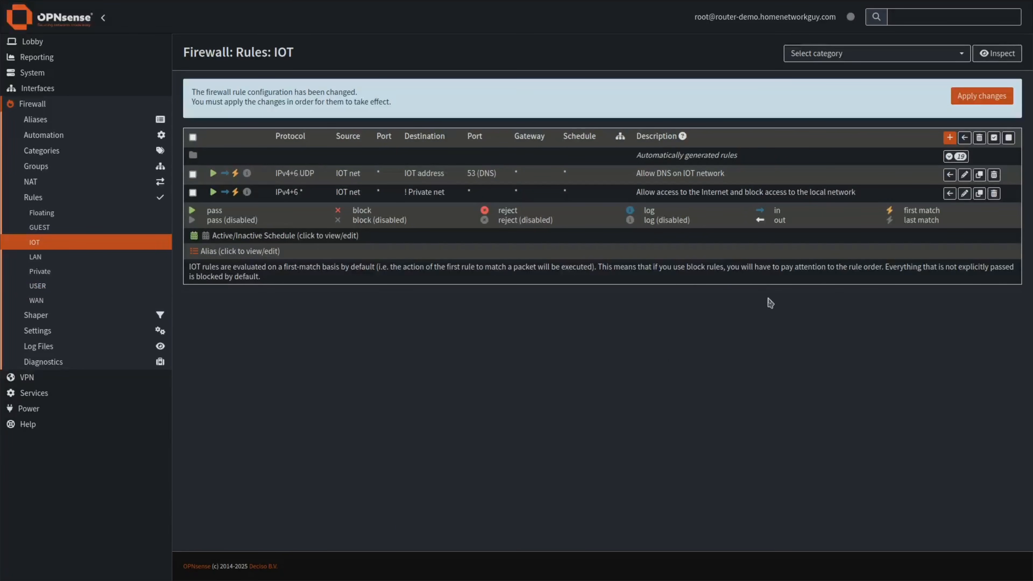
{"action": "left_click", "coordinate": [981, 195]}
Move the cloned internet-access rule to GUEST, set its source to GUEST net, and save it.
{"action": "left_click", "coordinate": [421, 183]}
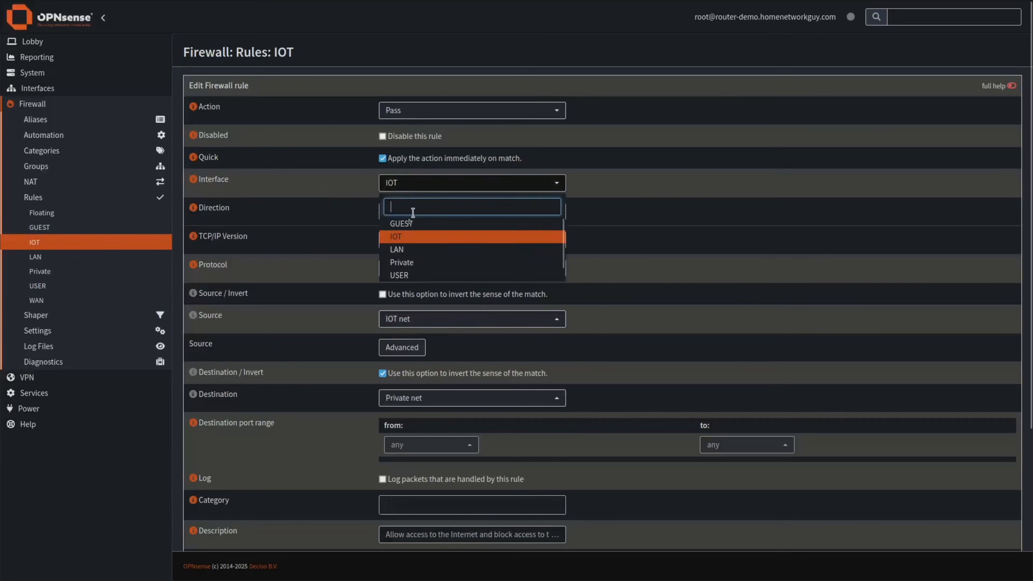
{"action": "left_click", "coordinate": [410, 224]}
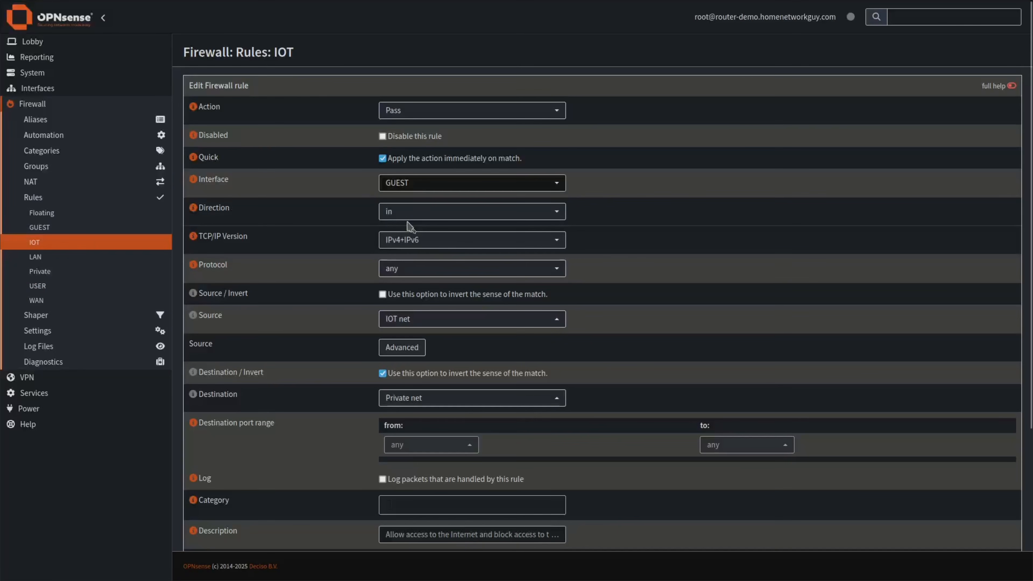
{"action": "left_click", "coordinate": [409, 319]}
{"action": "type", "text": "iot"}
{"action": "left_click", "coordinate": [425, 288]}
{"action": "double_click", "coordinate": [404, 259]}
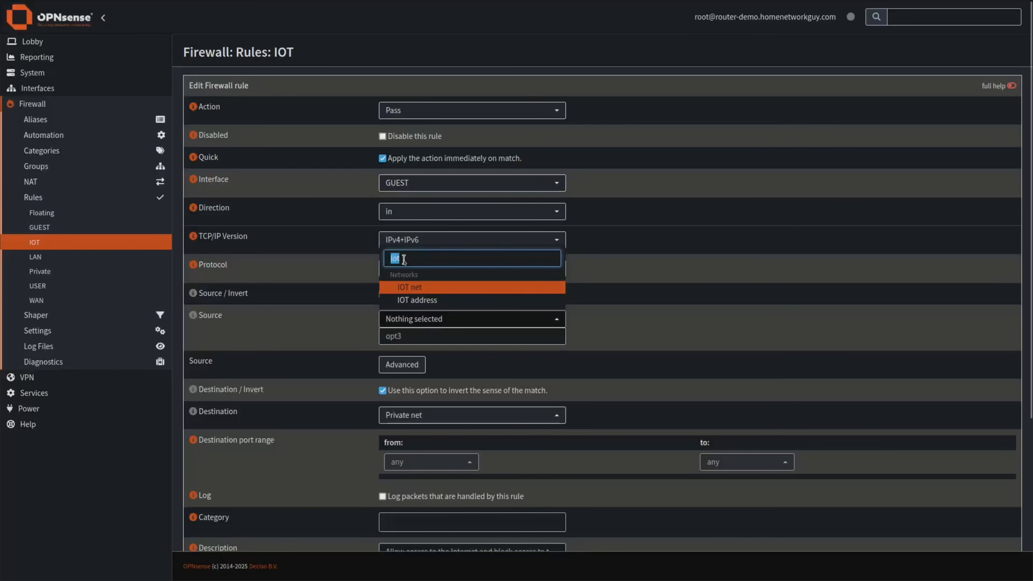
{"action": "type", "text": "gue"}
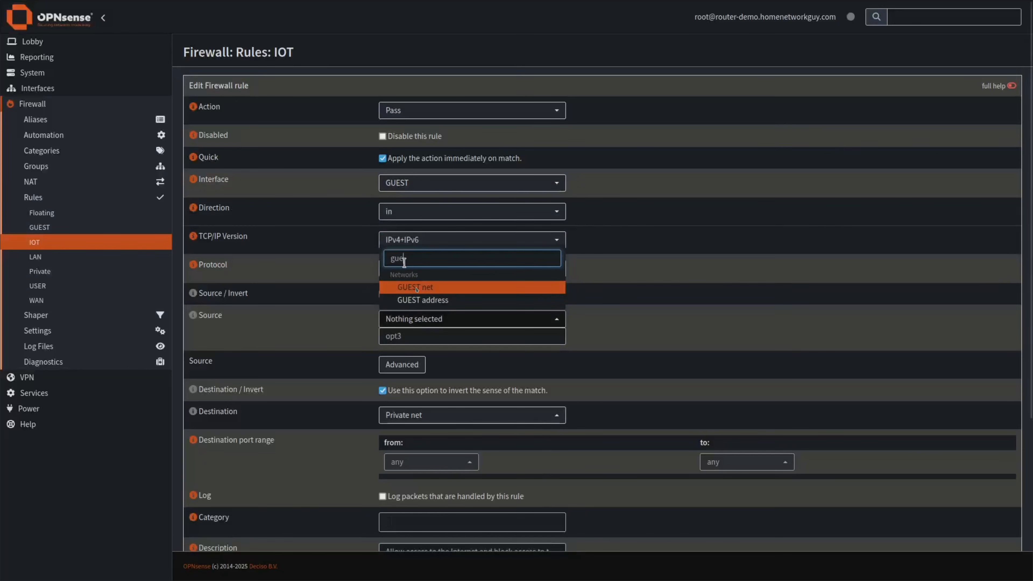
{"action": "left_click", "coordinate": [428, 290]}
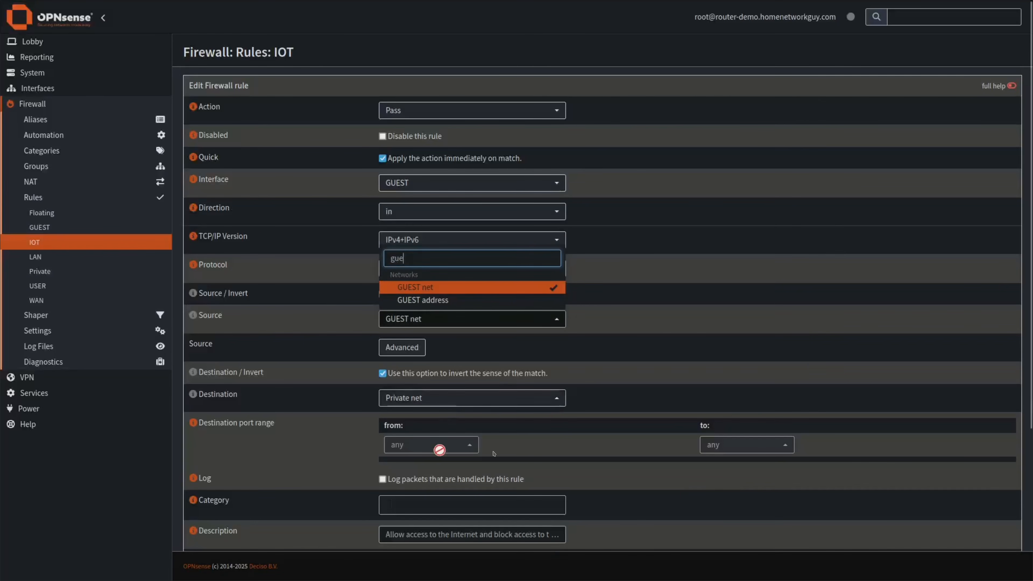
{"action": "left_click", "coordinate": [525, 444]}
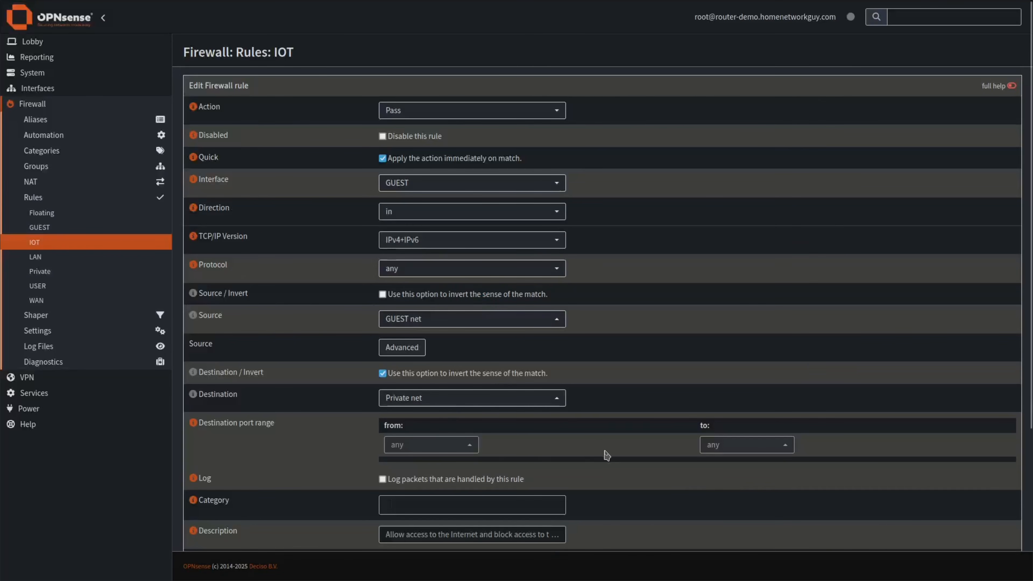
{"action": "scroll", "coordinate": [607, 456], "scroll_direction": "down", "scroll_amount": 5}
{"action": "left_click", "coordinate": [394, 526]}
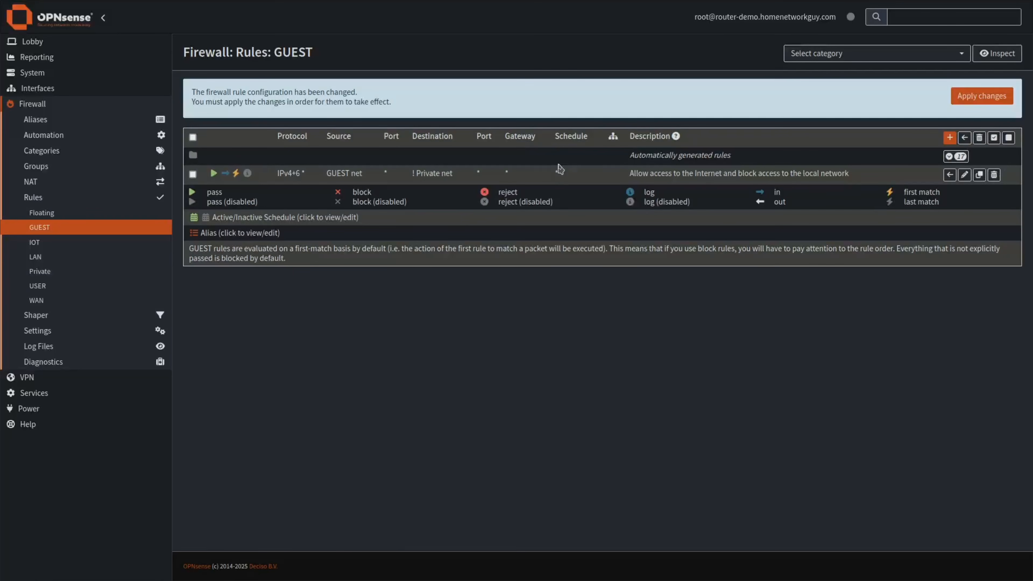
Clone the IOT DNS rule onto the GUEST interface with GUEST net as its source.
{"action": "left_click", "coordinate": [34, 242]}
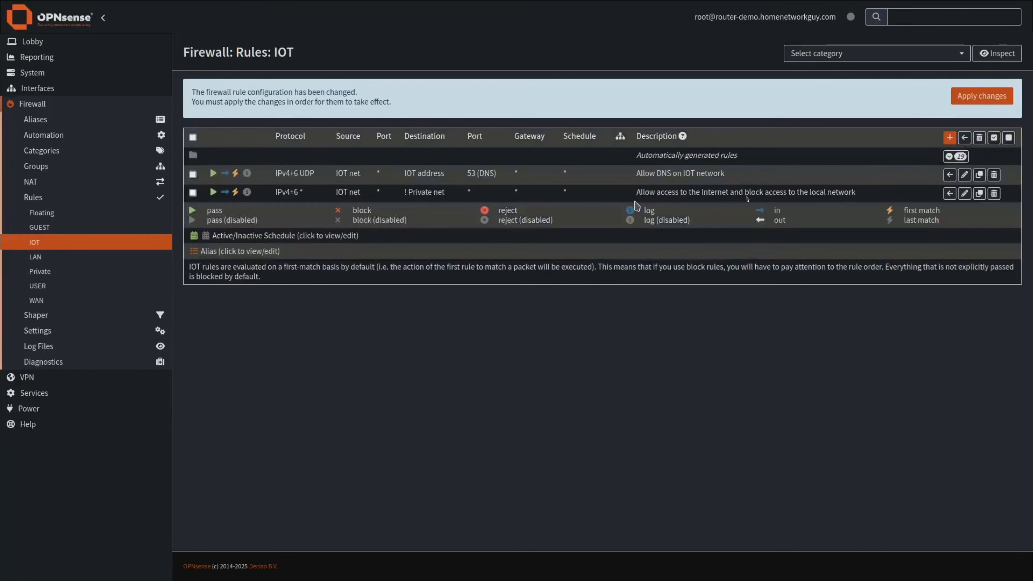
{"action": "left_click", "coordinate": [980, 178]}
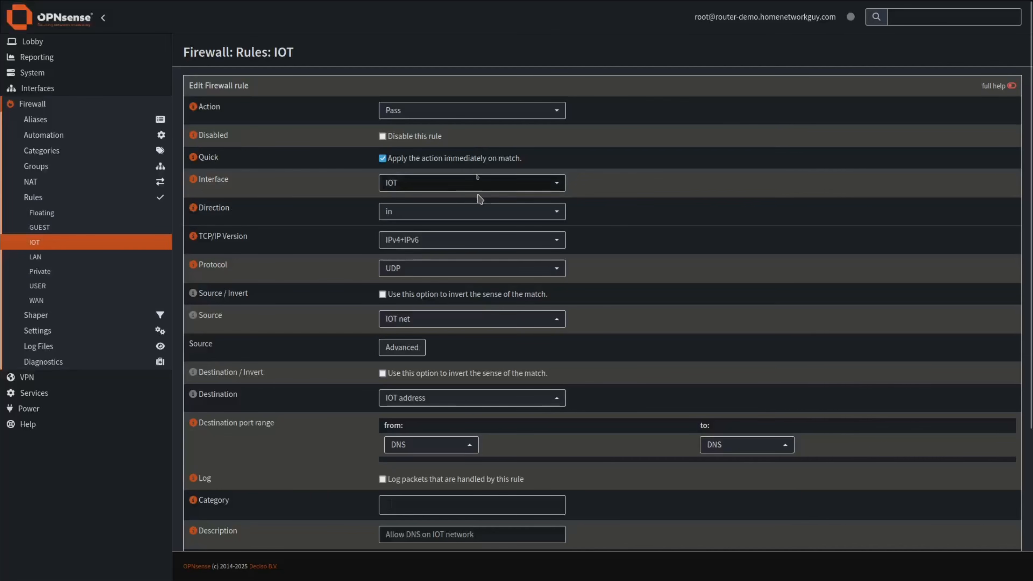
{"action": "left_click", "coordinate": [447, 183]}
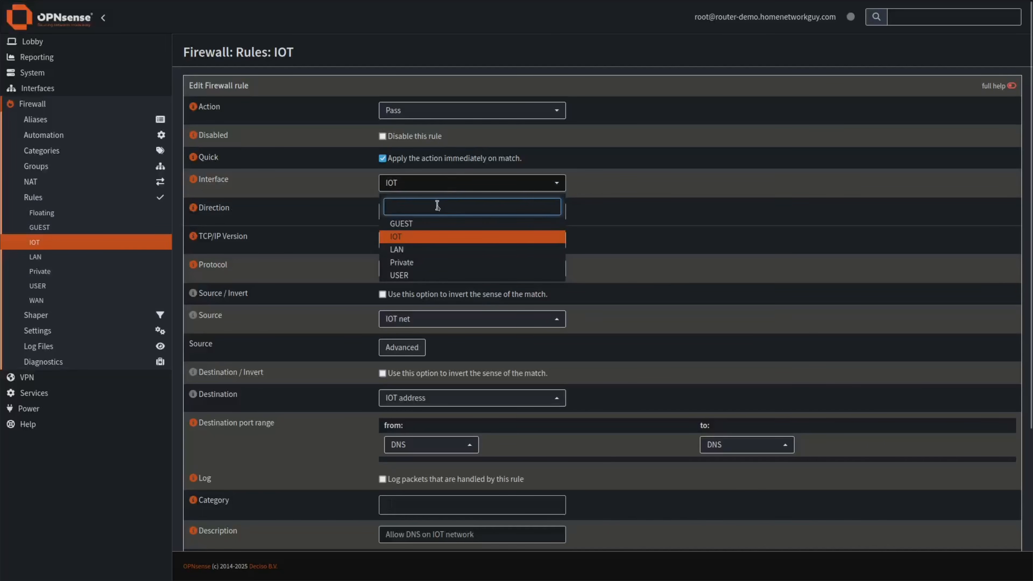
{"action": "left_click", "coordinate": [422, 225]}
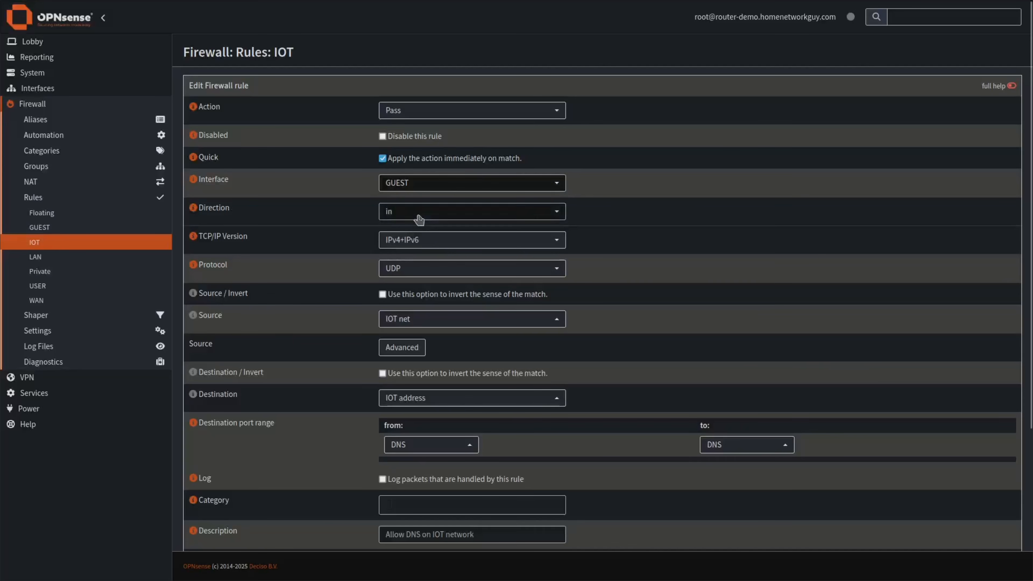
{"action": "left_click", "coordinate": [423, 317]}
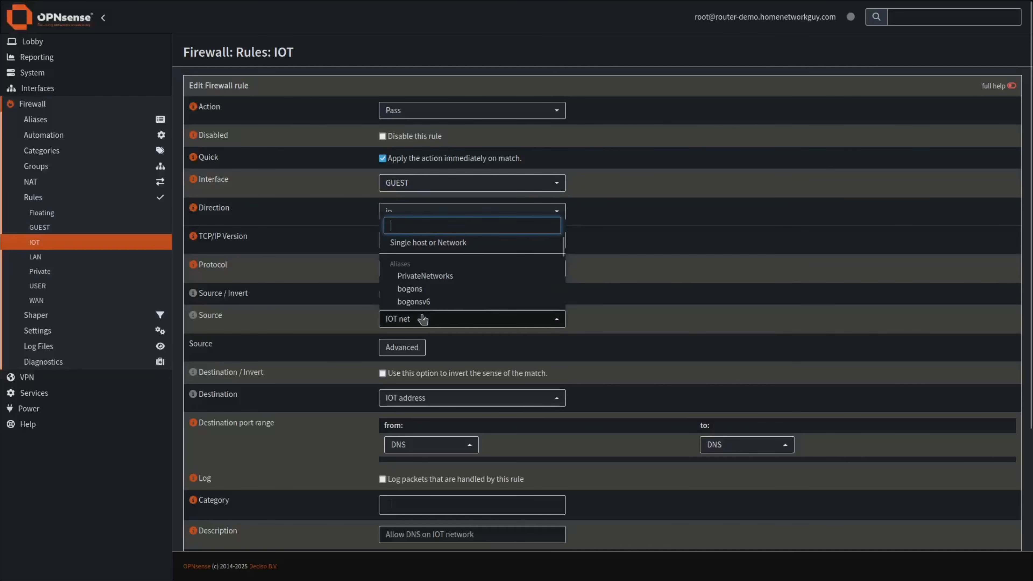
{"action": "type", "text": "io"}
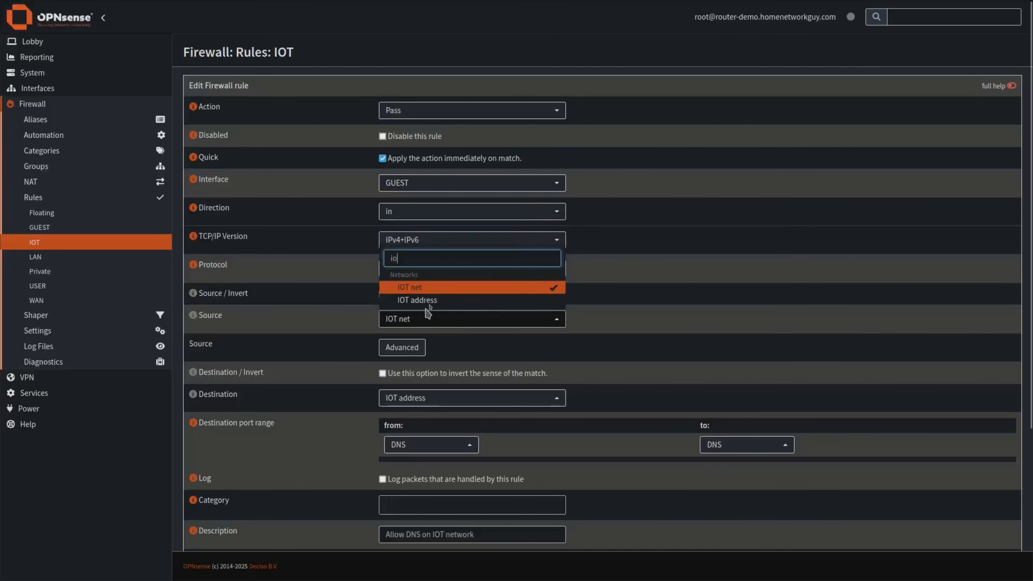
{"action": "key", "text": "BackSpace"}
{"action": "key", "text": "BackSpace"}
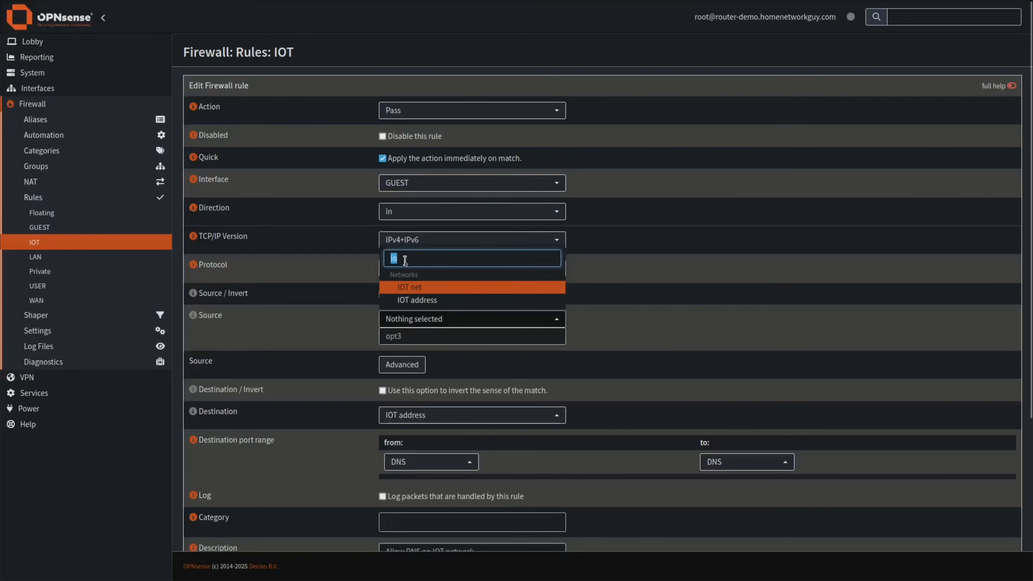
{"action": "type", "text": "gu"}
{"action": "left_click", "coordinate": [436, 288]}
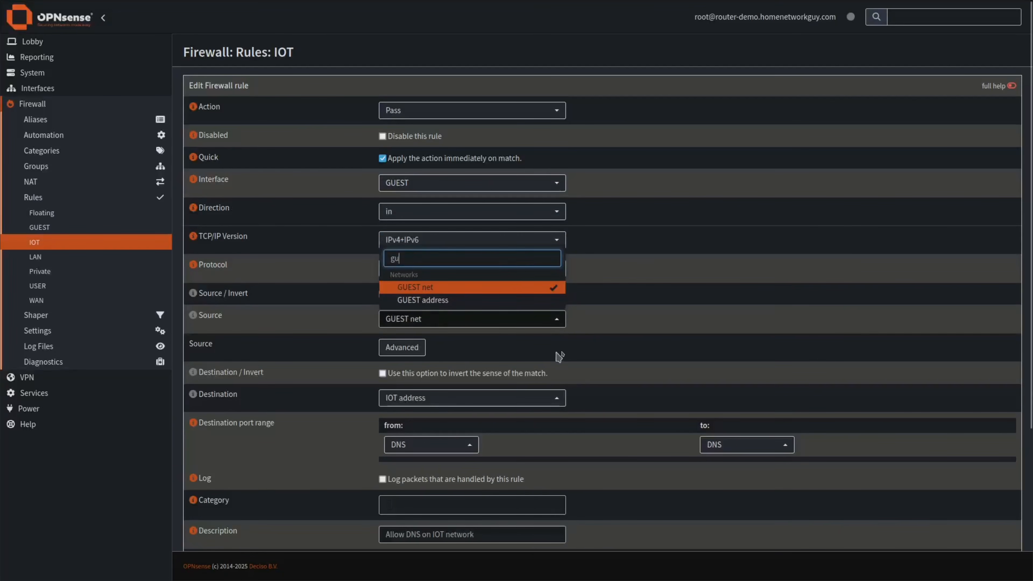
{"action": "left_click", "coordinate": [589, 384]}
Replace the IOT address destination with GUEST address.
{"action": "scroll", "coordinate": [510, 377], "scroll_direction": "down", "scroll_amount": 2}
{"action": "left_click", "coordinate": [464, 324]}
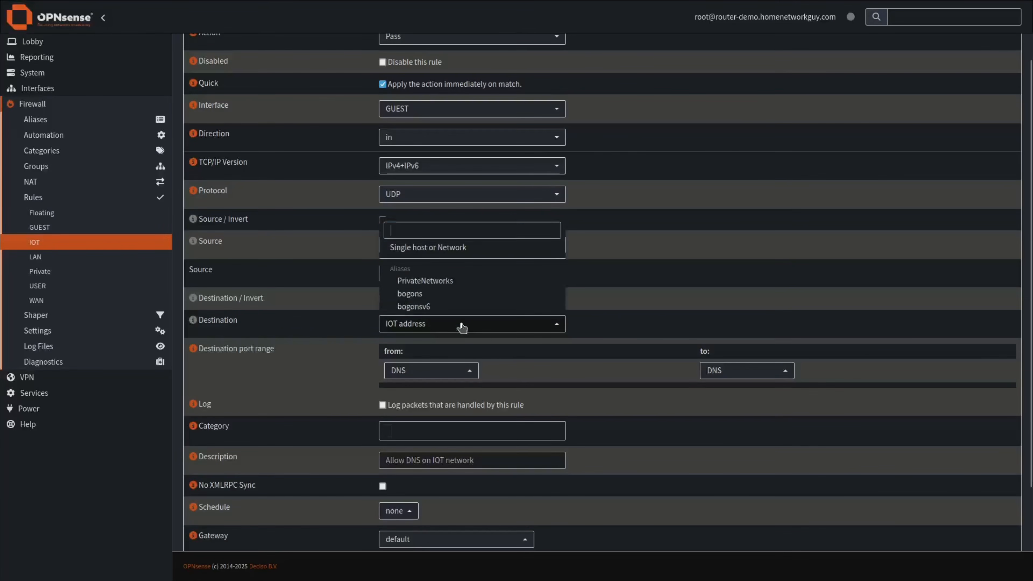
{"action": "type", "text": "io"}
{"action": "left_click", "coordinate": [431, 305]}
{"action": "type", "text": "gu"}
{"action": "left_click", "coordinate": [430, 304]}
{"action": "left_click", "coordinate": [588, 395]}
Change the description to 'Allow DNS on GUEST network' and save the rule.
{"action": "scroll", "coordinate": [590, 397], "scroll_direction": "down", "scroll_amount": 2}
{"action": "double_click", "coordinate": [437, 385]}
{"action": "type", "text": "GUEST"}
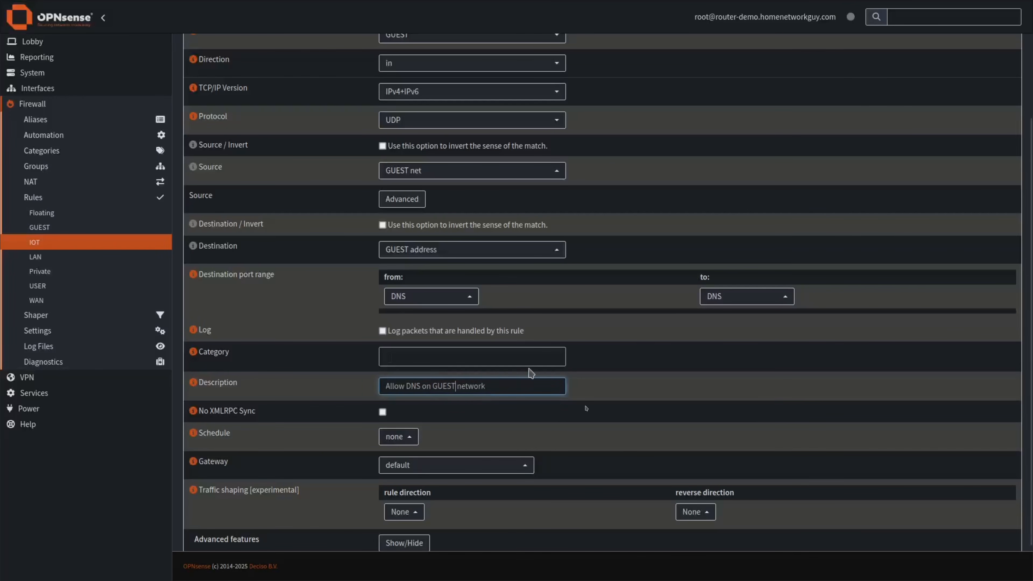
{"action": "scroll", "coordinate": [594, 440], "scroll_direction": "down", "scroll_amount": 1}
{"action": "left_click", "coordinate": [394, 526]}
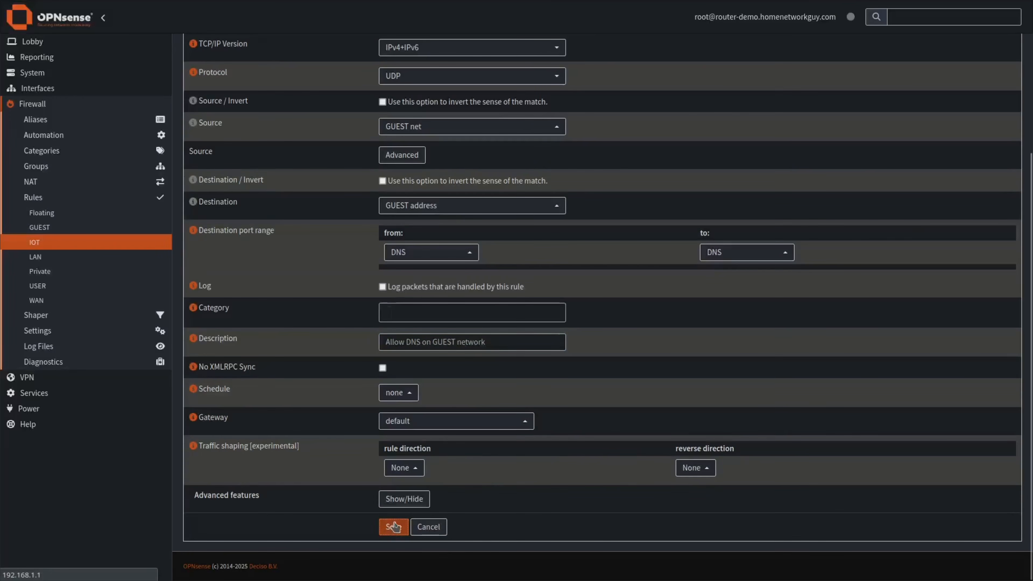
{"action": "left_click", "coordinate": [36, 257]}
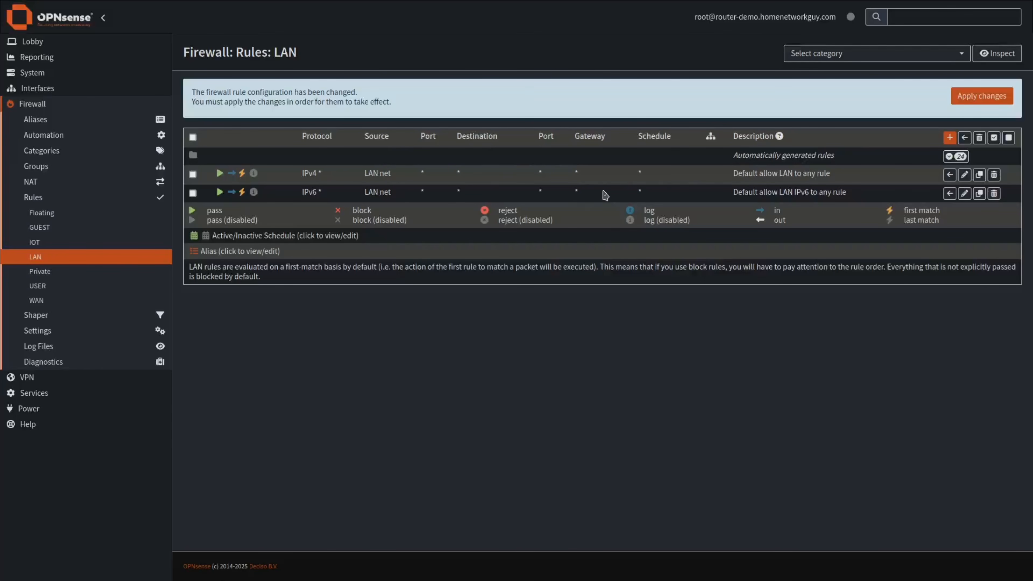
Delete the default IPv4 and IPv6 allow-LAN-to-any rules from LAN, then view the USER rules.
{"action": "left_click_drag", "start_coordinate": [797, 174], "coordinate": [831, 173]}
{"action": "left_click", "coordinate": [804, 203]}
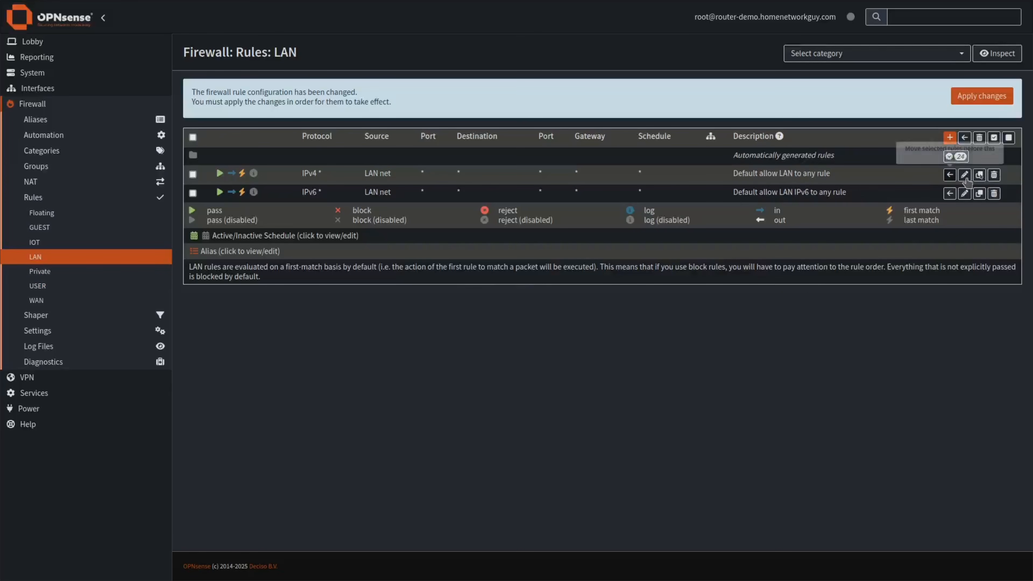
{"action": "left_click", "coordinate": [995, 176]}
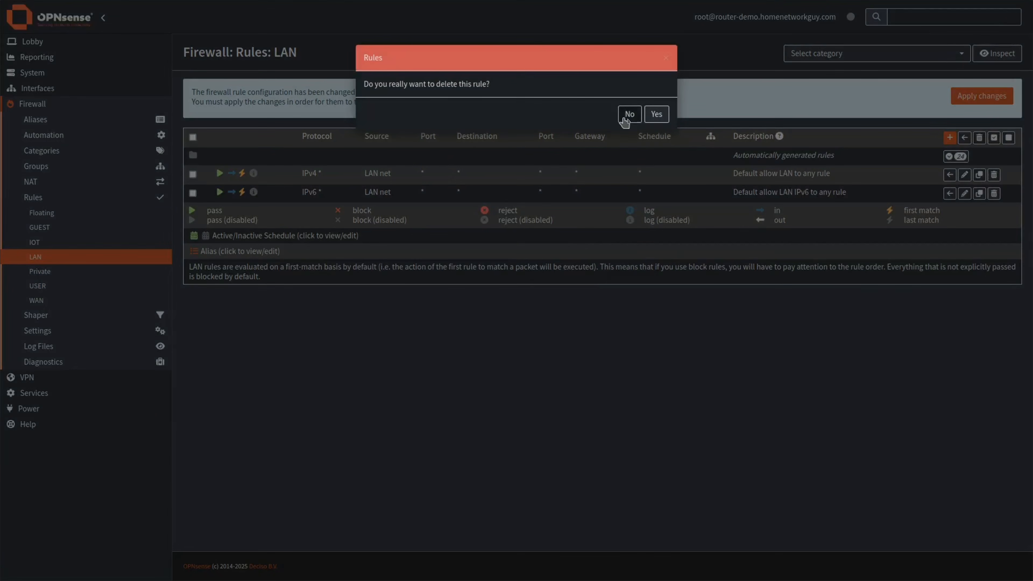
{"action": "key", "text": "Return"}
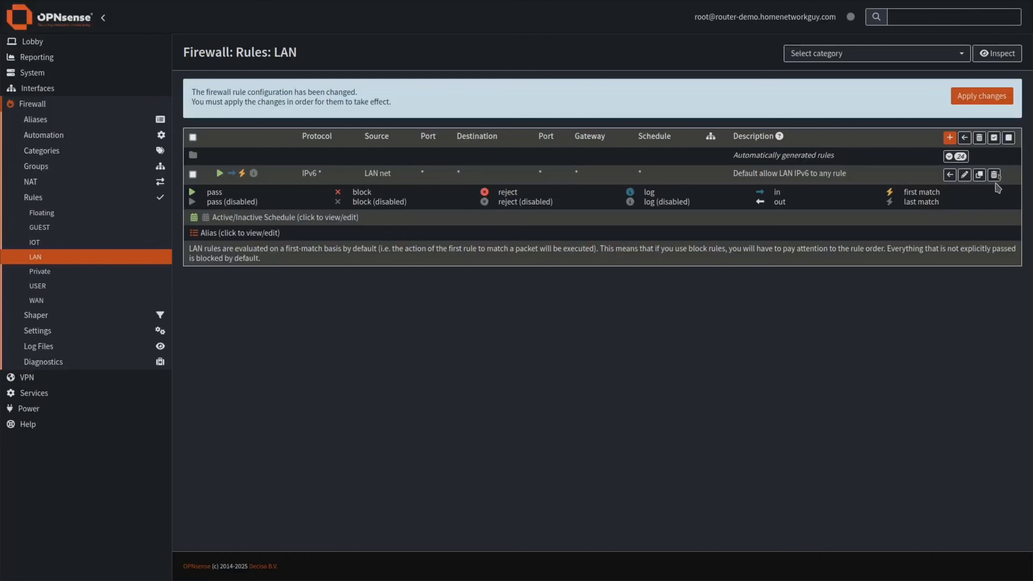
{"action": "left_click", "coordinate": [994, 175]}
{"action": "left_click", "coordinate": [657, 108]}
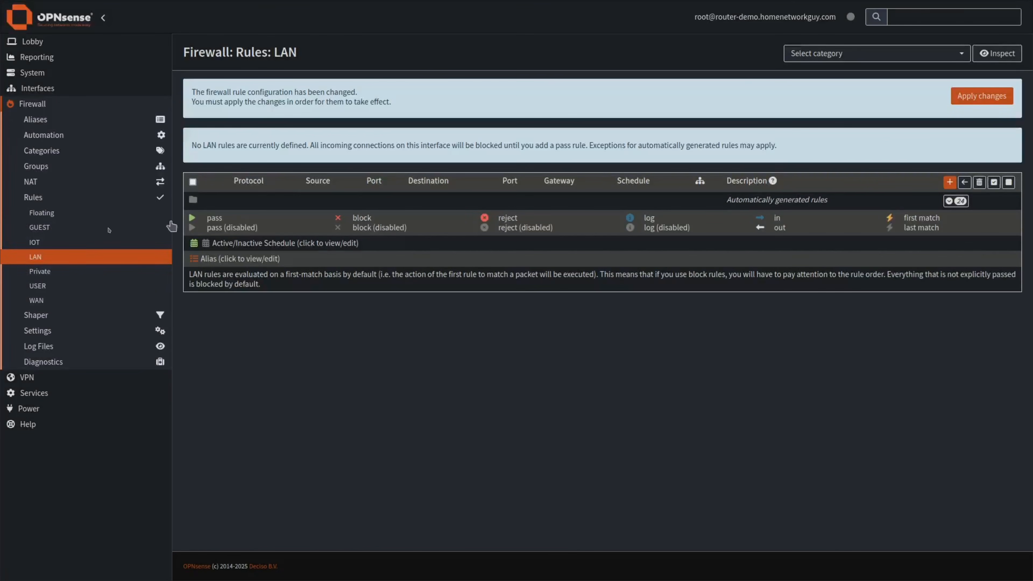
{"action": "left_click", "coordinate": [74, 288]}
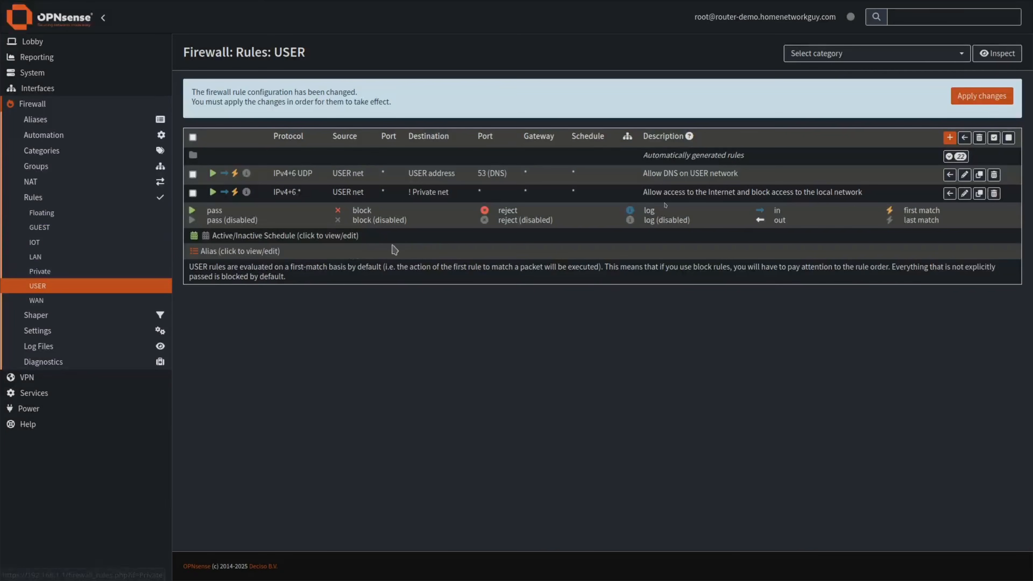
Clone the USER internet-access rule onto the LAN interface.
{"action": "left_click", "coordinate": [980, 195]}
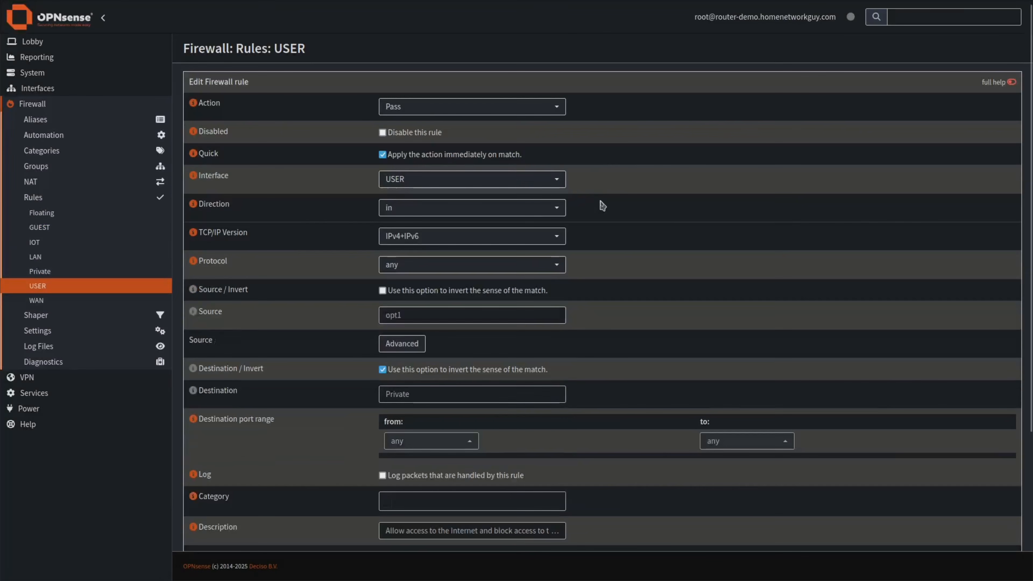
{"action": "left_click", "coordinate": [419, 181]}
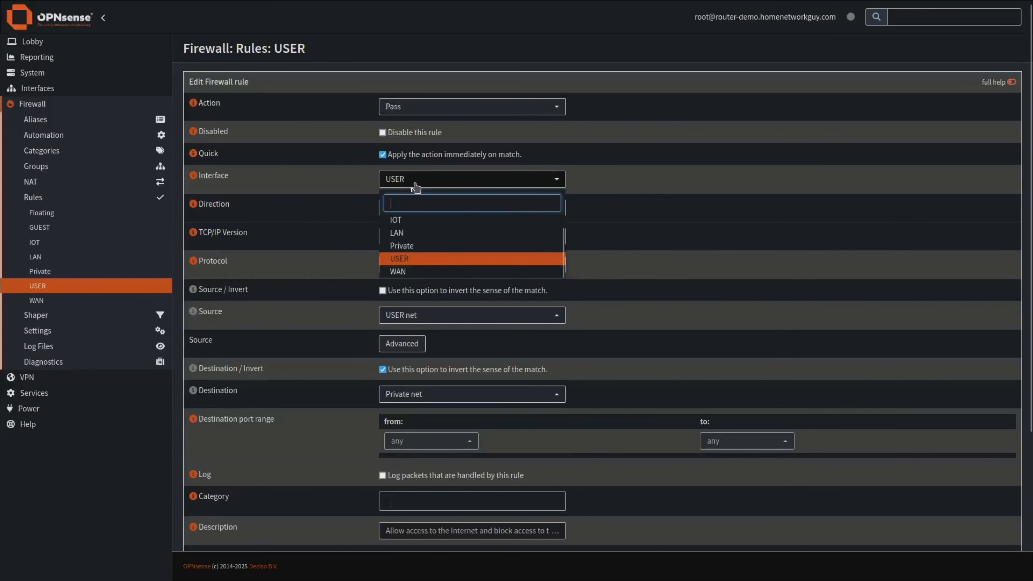
{"action": "type", "text": "l"}
{"action": "left_click", "coordinate": [399, 222]}
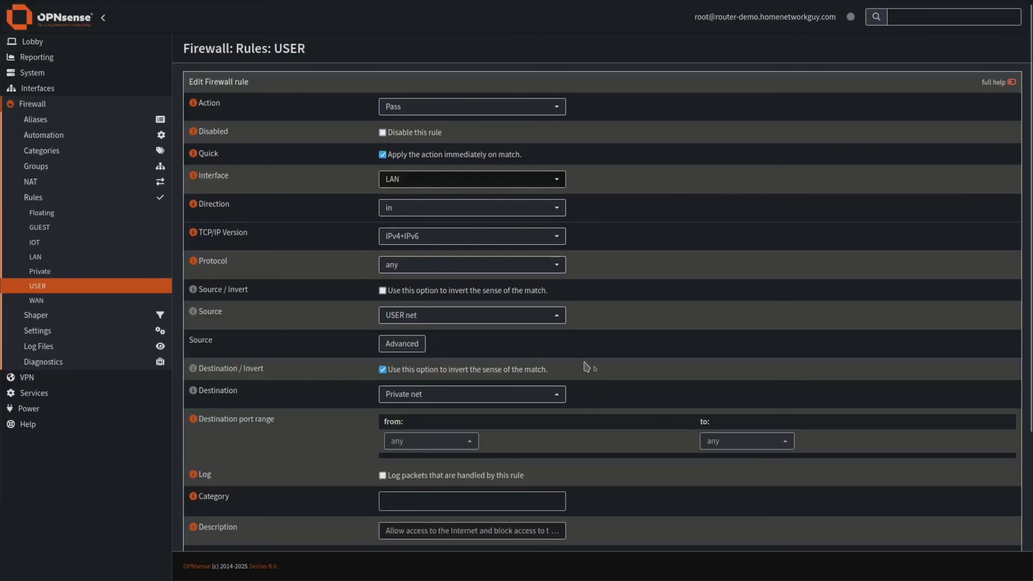
Set the rule's source to LAN net, save it, and return to the USER rules.
{"action": "left_click", "coordinate": [487, 319]}
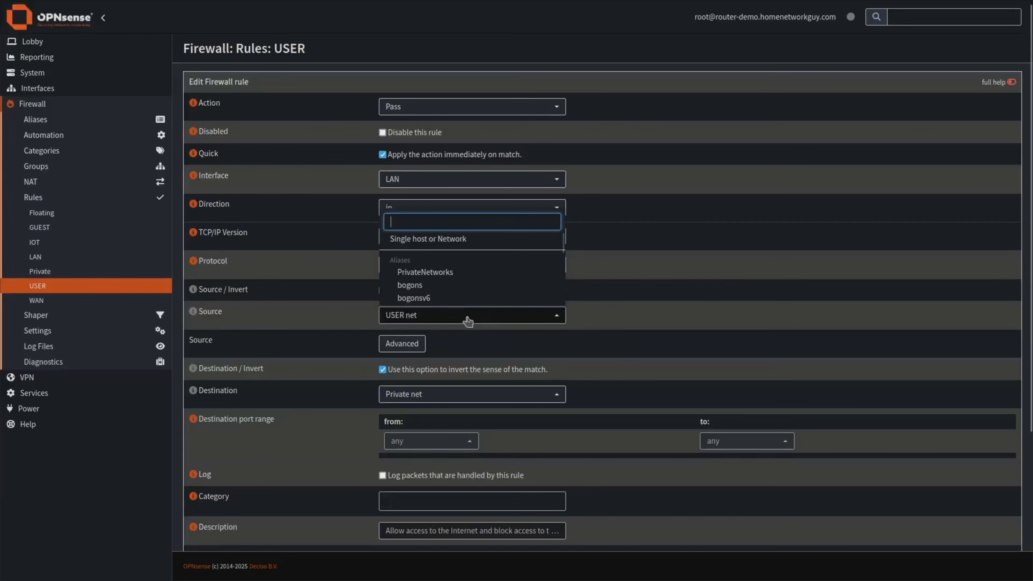
{"action": "type", "text": "u"}
{"action": "left_click", "coordinate": [419, 297]}
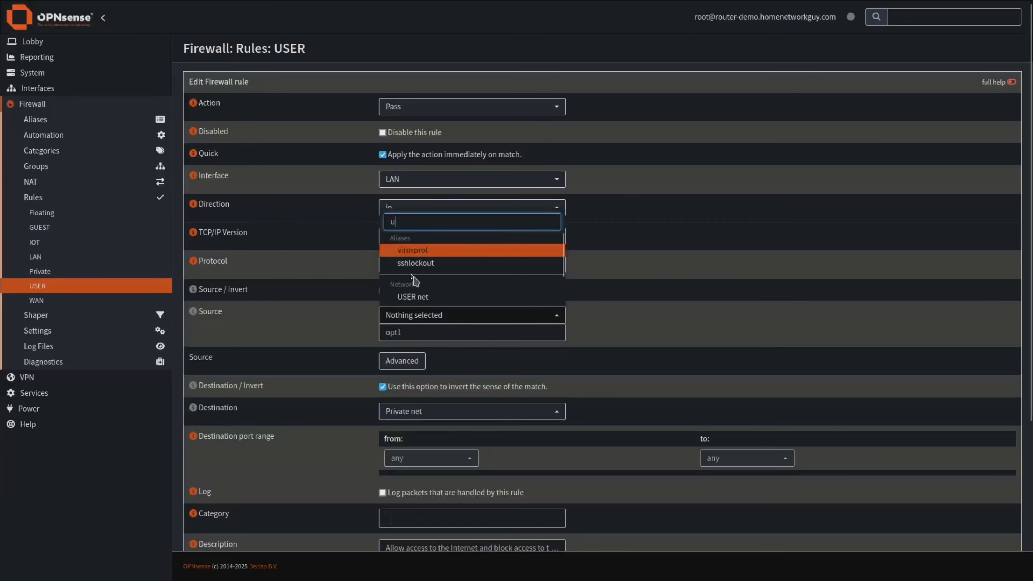
{"action": "key", "text": "BackSpace"}
{"action": "type", "text": "lan"}
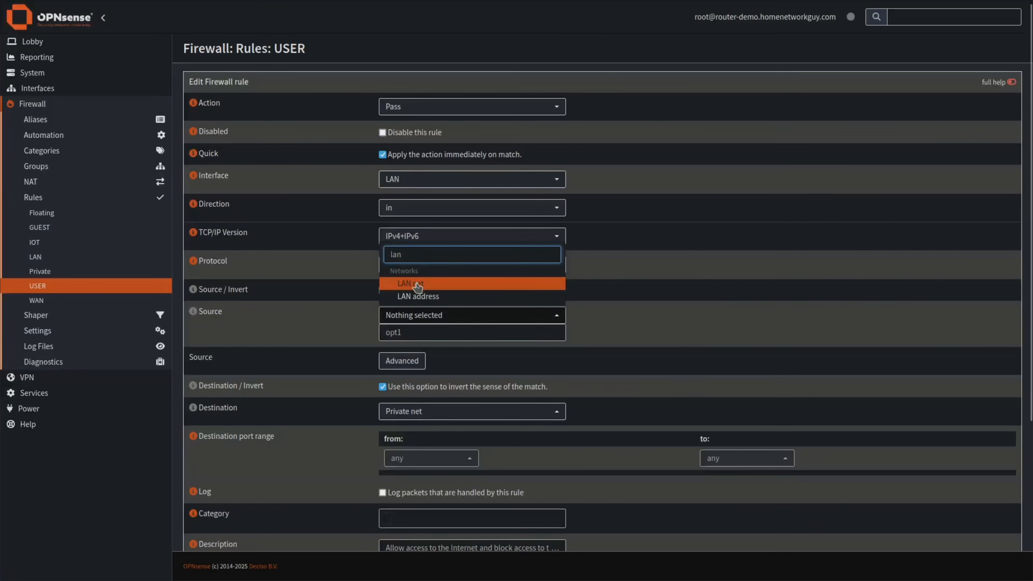
{"action": "left_click", "coordinate": [413, 283]}
{"action": "left_click", "coordinate": [584, 330]}
{"action": "scroll", "coordinate": [587, 407], "scroll_direction": "down", "scroll_amount": 2}
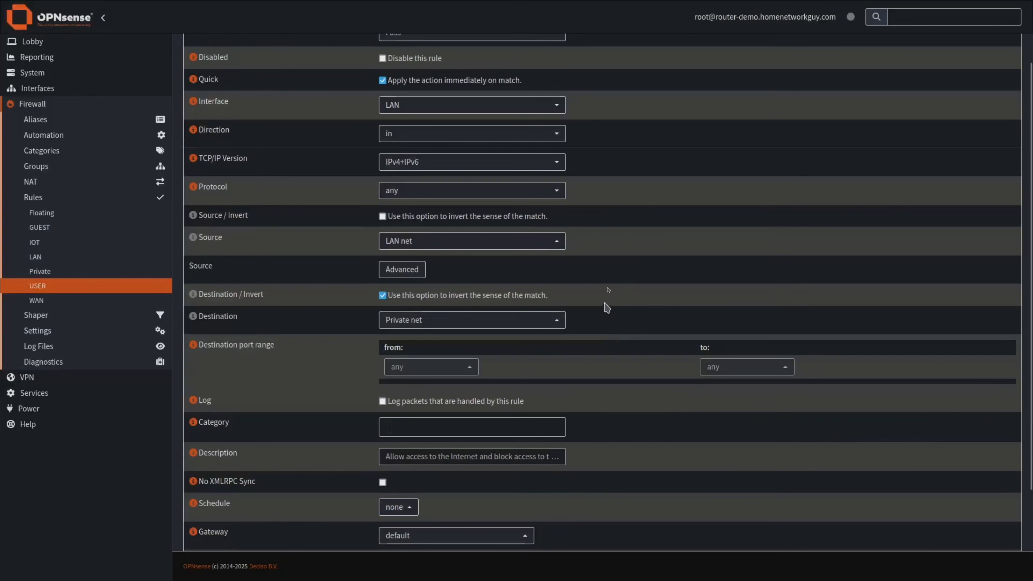
{"action": "scroll", "coordinate": [602, 423], "scroll_direction": "down", "scroll_amount": 3}
{"action": "left_click", "coordinate": [393, 528]}
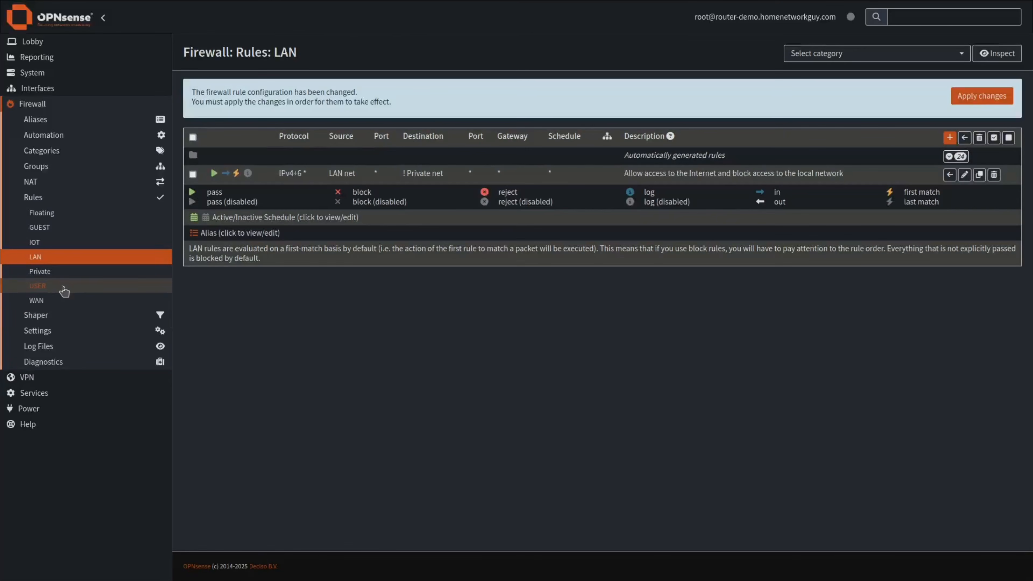
{"action": "left_click", "coordinate": [48, 286]}
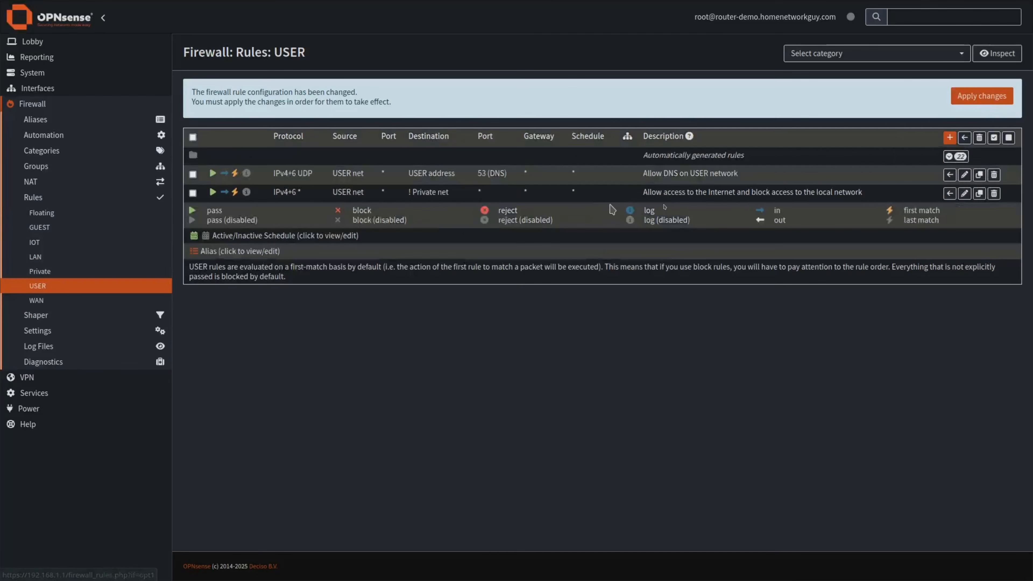
Clone the 'Allow DNS on USER network' rule onto LAN with LAN net as its source.
{"action": "left_click", "coordinate": [980, 175]}
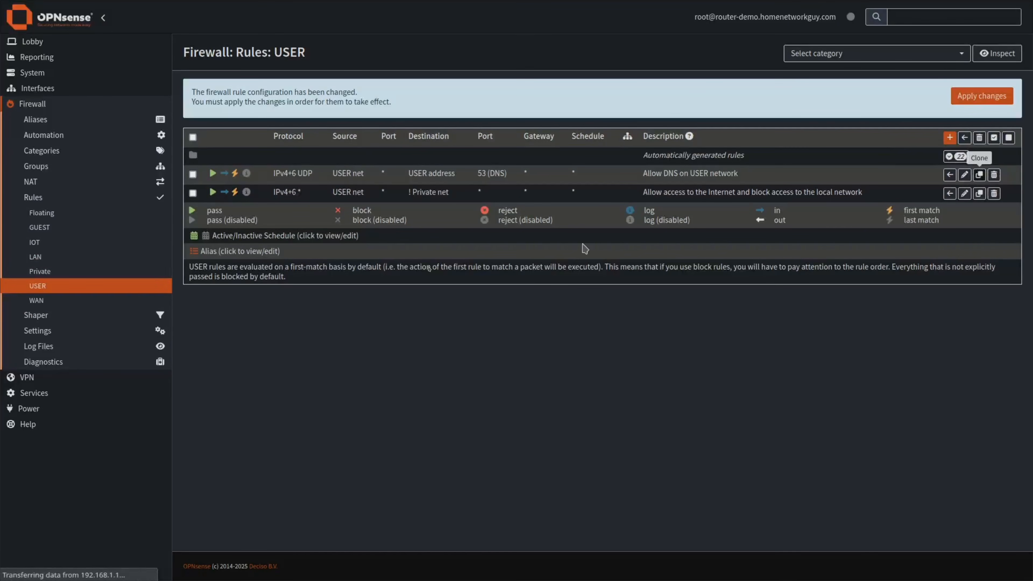
{"action": "left_click", "coordinate": [406, 175]}
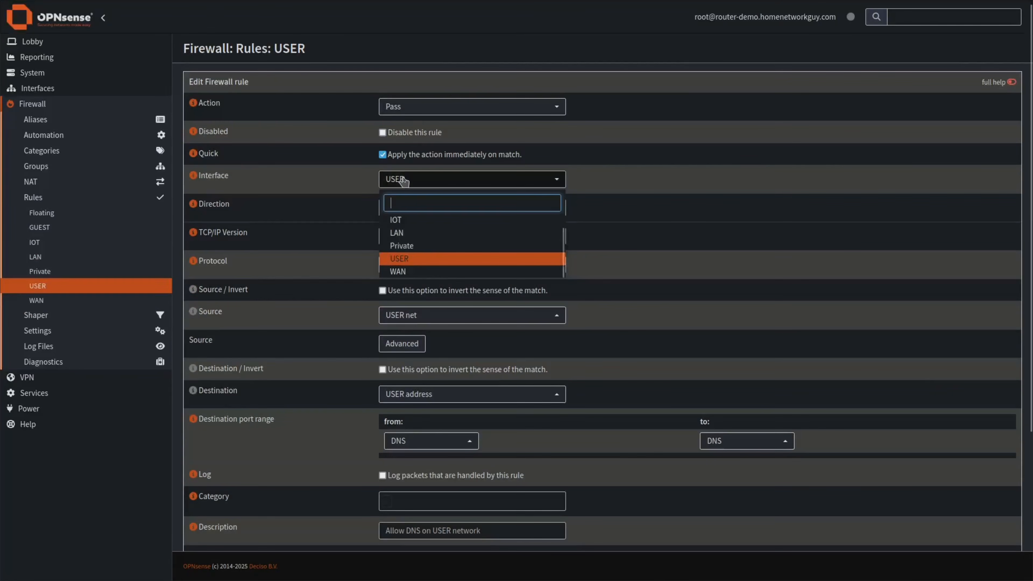
{"action": "type", "text": "lan"}
{"action": "left_click", "coordinate": [411, 219]}
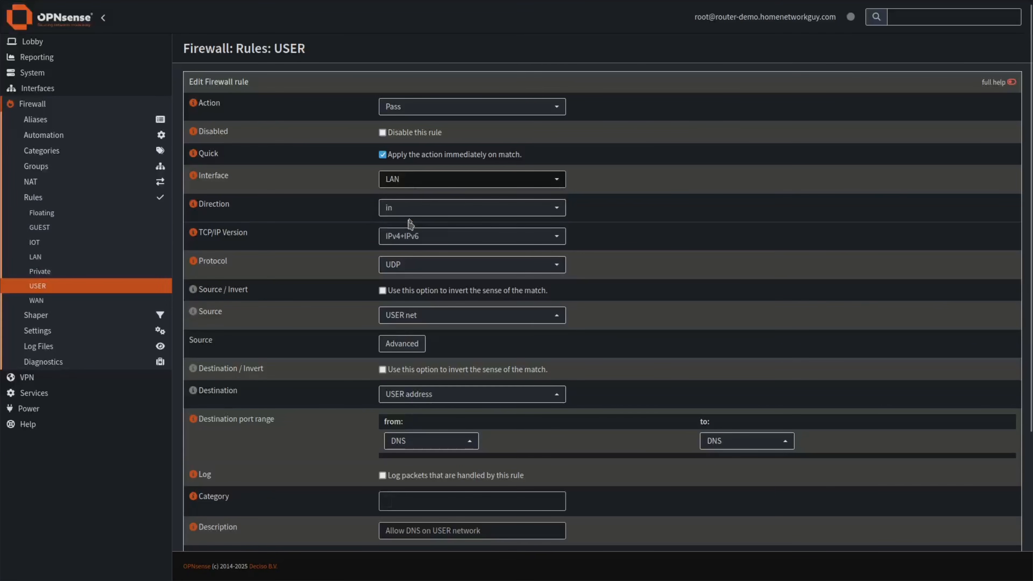
{"action": "left_click", "coordinate": [410, 322]}
{"action": "type", "text": "us"}
{"action": "left_click", "coordinate": [423, 284]}
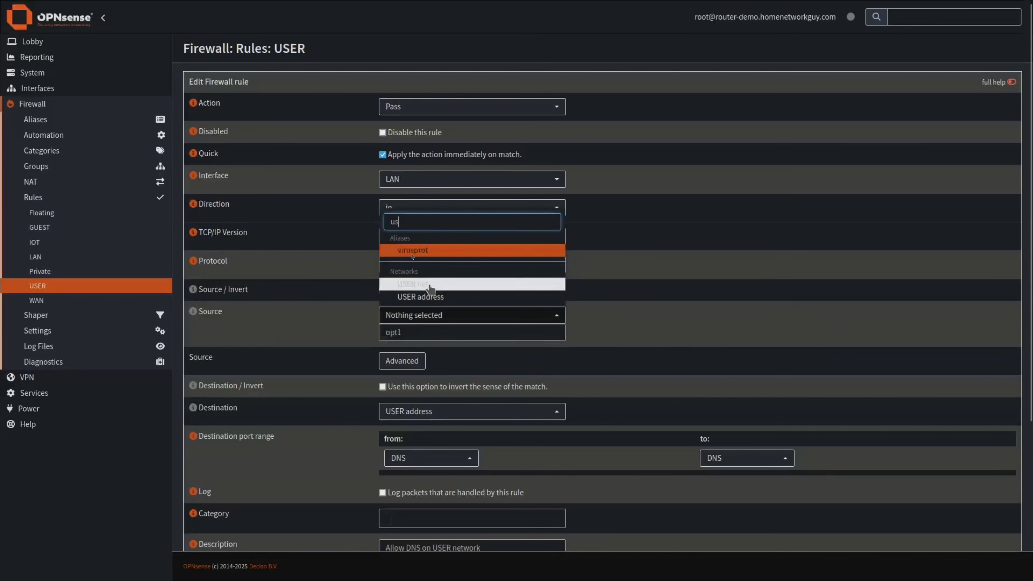
{"action": "double_click", "coordinate": [401, 221]}
{"action": "type", "text": "la"}
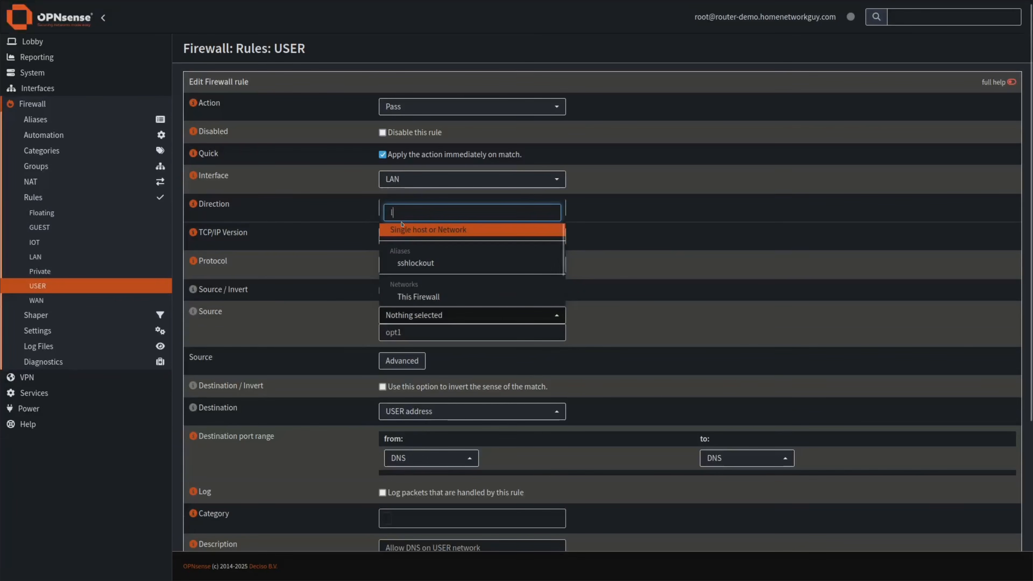
{"action": "left_click", "coordinate": [423, 285]}
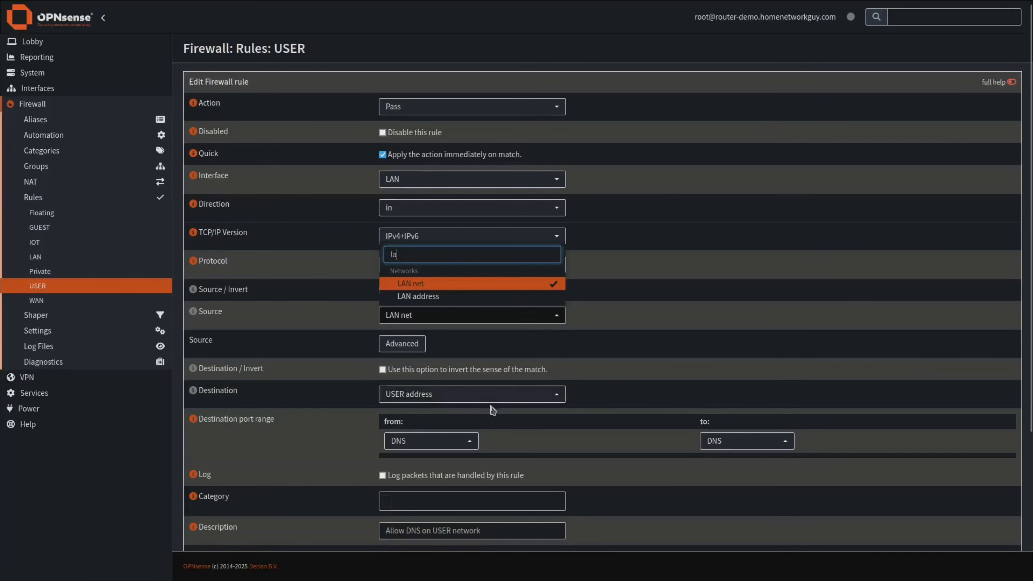
Replace the USER address destination with LAN address.
{"action": "left_click", "coordinate": [491, 395]}
{"action": "type", "text": "use"}
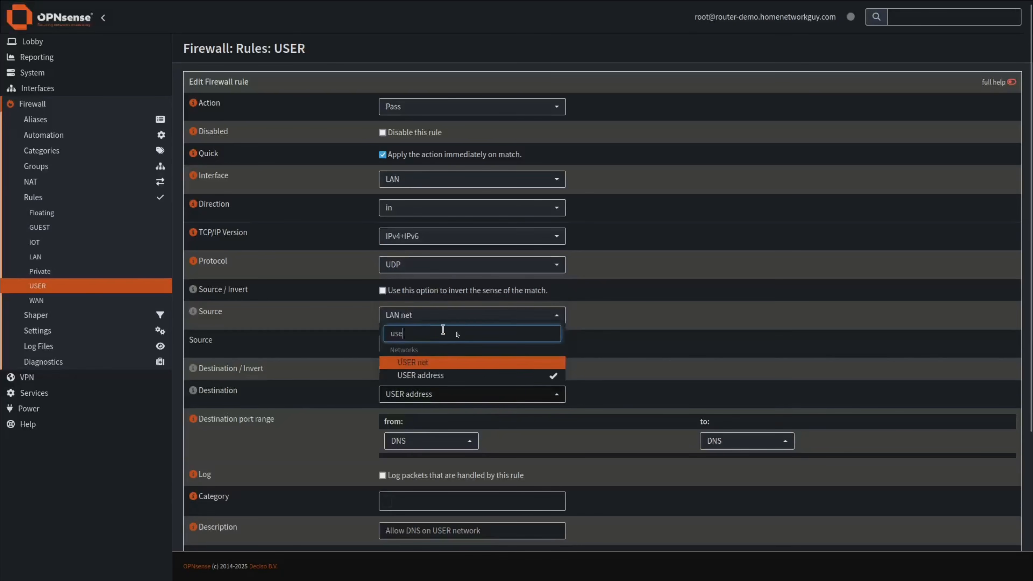
{"action": "left_click", "coordinate": [442, 375]}
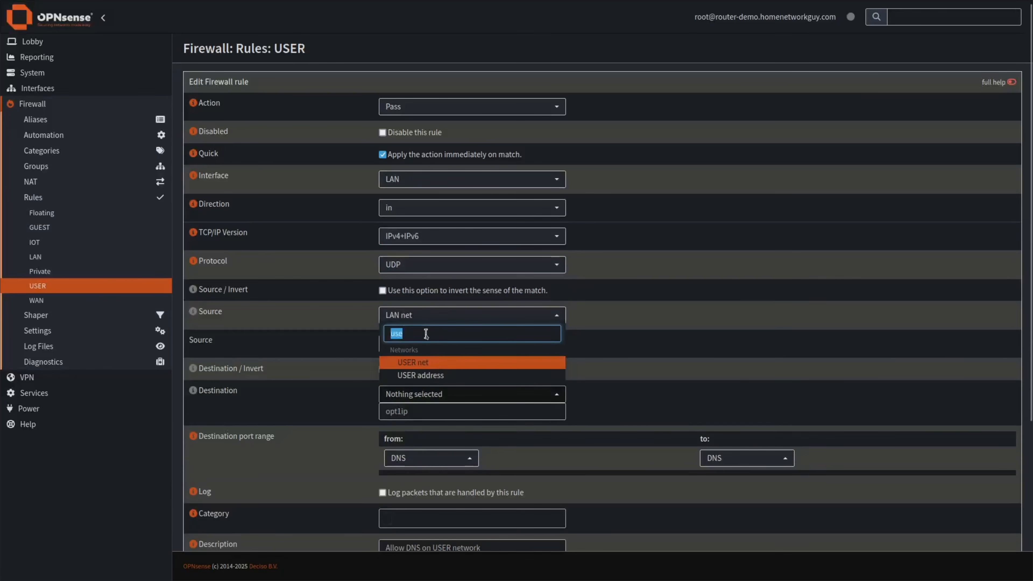
{"action": "type", "text": "lan"}
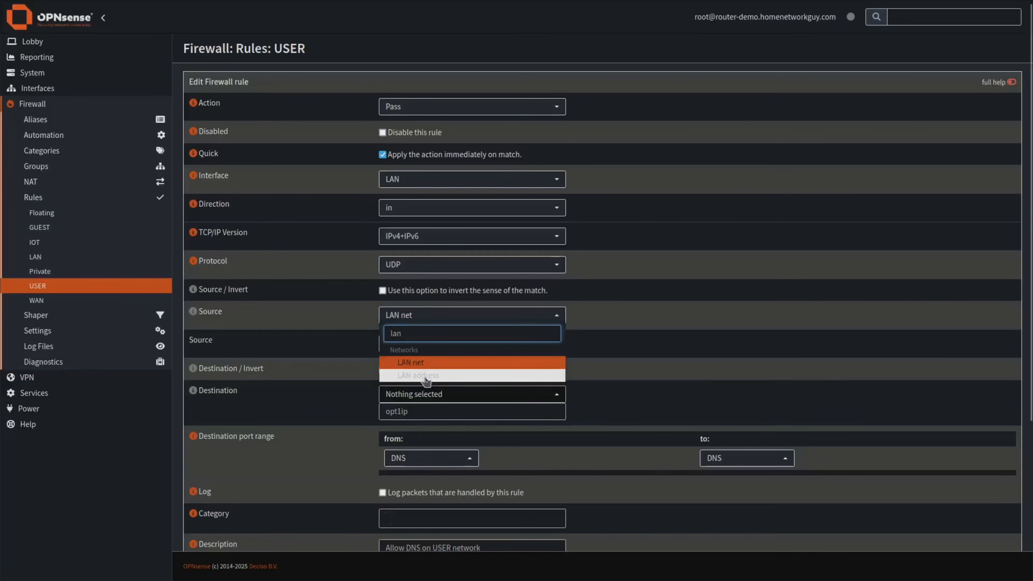
{"action": "left_click", "coordinate": [422, 375]}
Change the description to 'Allow DNS on LAN network' and save the rule.
{"action": "scroll", "coordinate": [602, 444], "scroll_direction": "down", "scroll_amount": 2}
{"action": "double_click", "coordinate": [442, 457]}
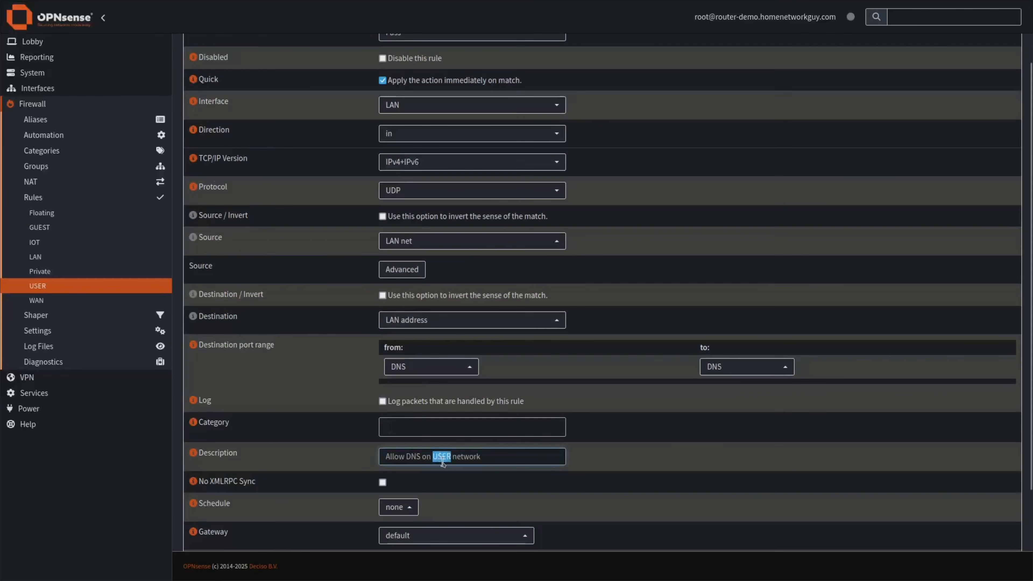
{"action": "type", "text": "ALN"}
{"action": "key", "text": "BackSpace"}
{"action": "key", "text": "BackSpace"}
{"action": "key", "text": "BackSpace"}
{"action": "type", "text": "LAN"}
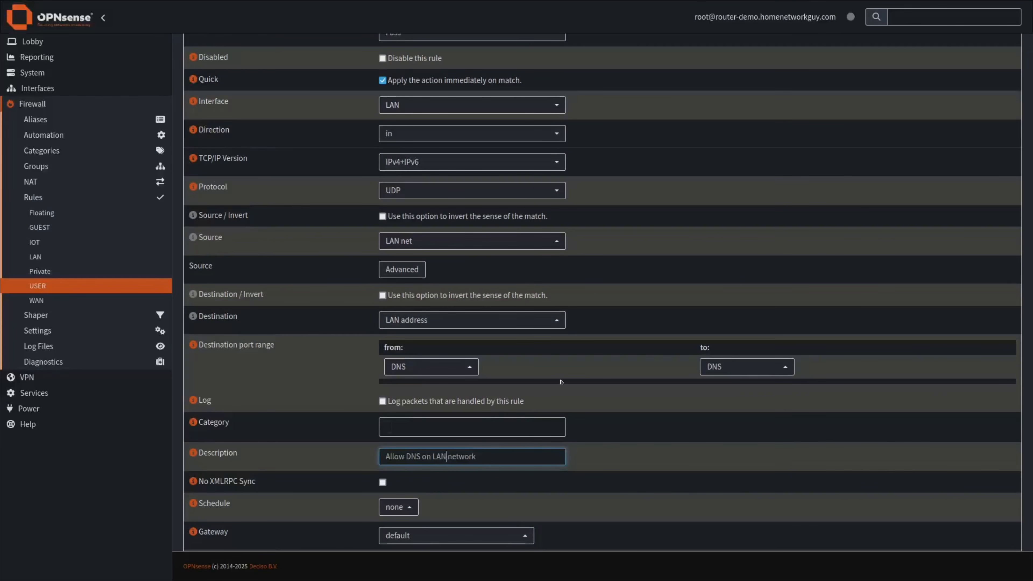
{"action": "left_click", "coordinate": [622, 460]}
{"action": "scroll", "coordinate": [623, 460], "scroll_direction": "down", "scroll_amount": 3}
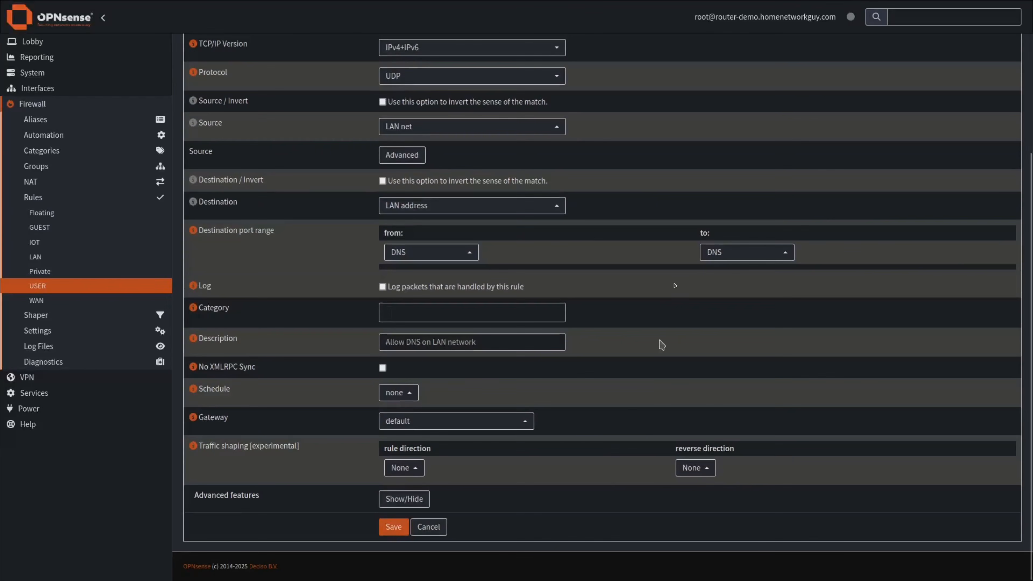
{"action": "left_click", "coordinate": [398, 526]}
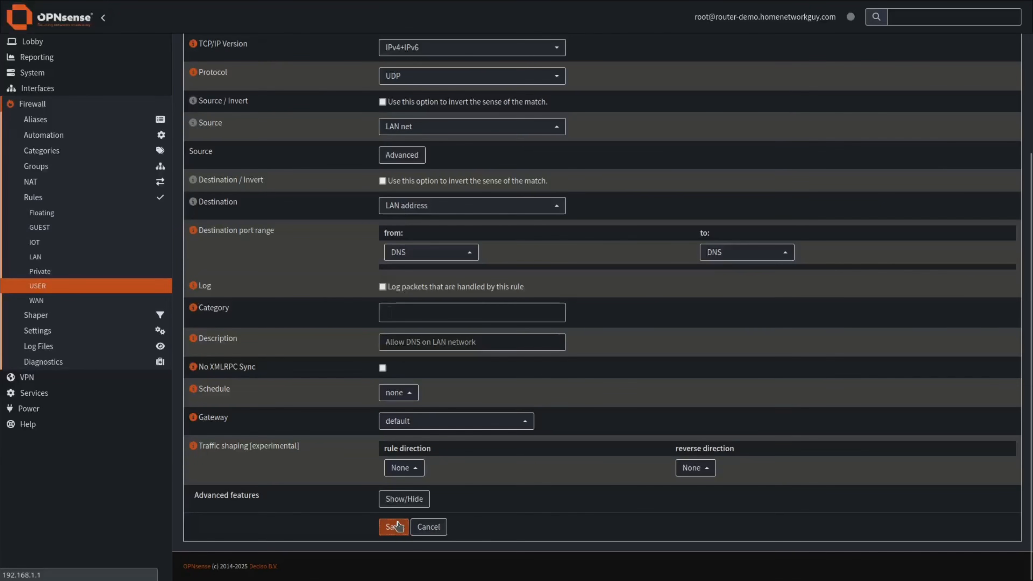
{"action": "left_click", "coordinate": [192, 193]}
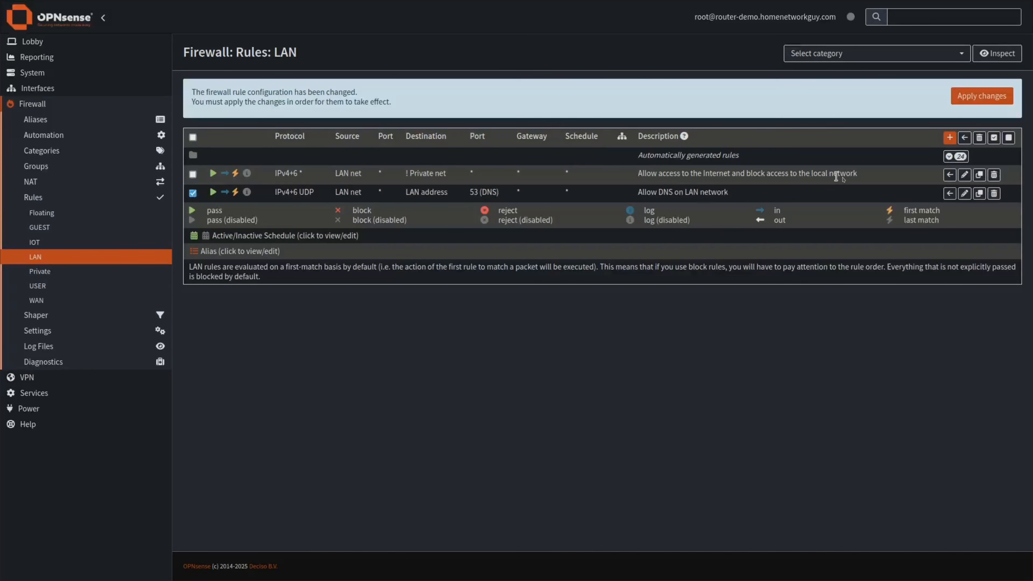
Move the LAN DNS rule above the internet-access rule, apply the changes, and open Private's rules.
{"action": "left_click", "coordinate": [947, 174]}
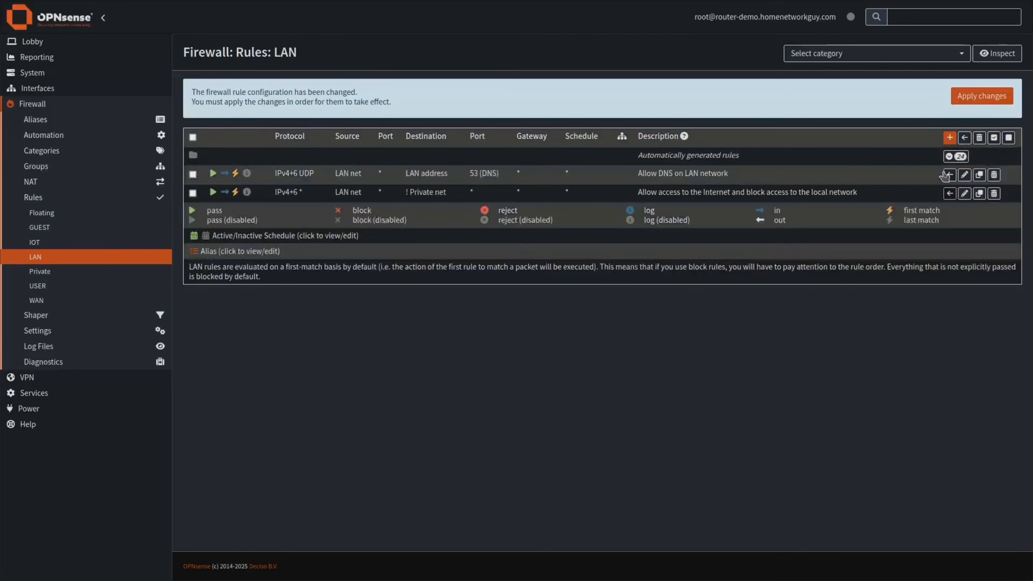
{"action": "left_click", "coordinate": [984, 97]}
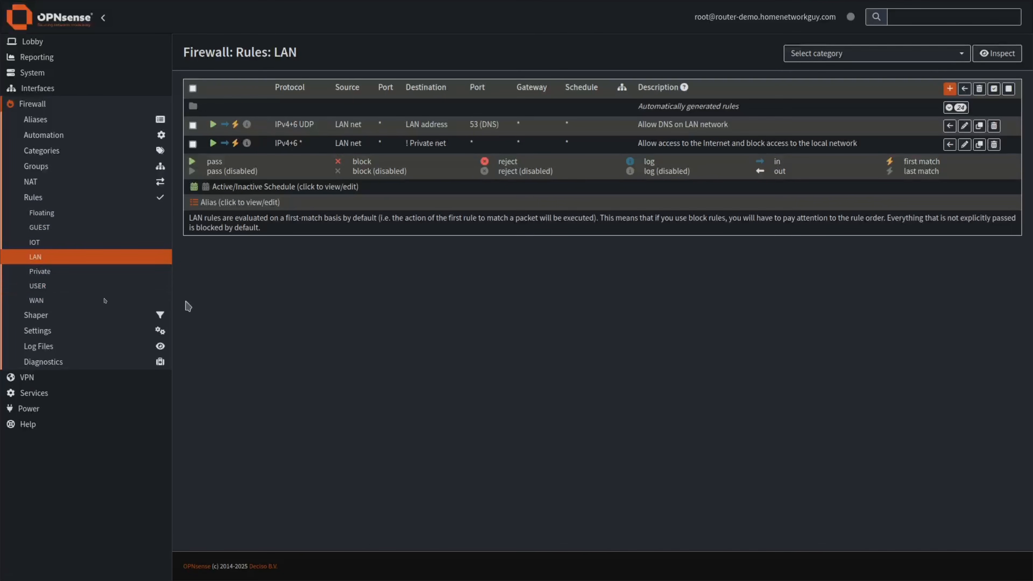
{"action": "left_click", "coordinate": [39, 271]}
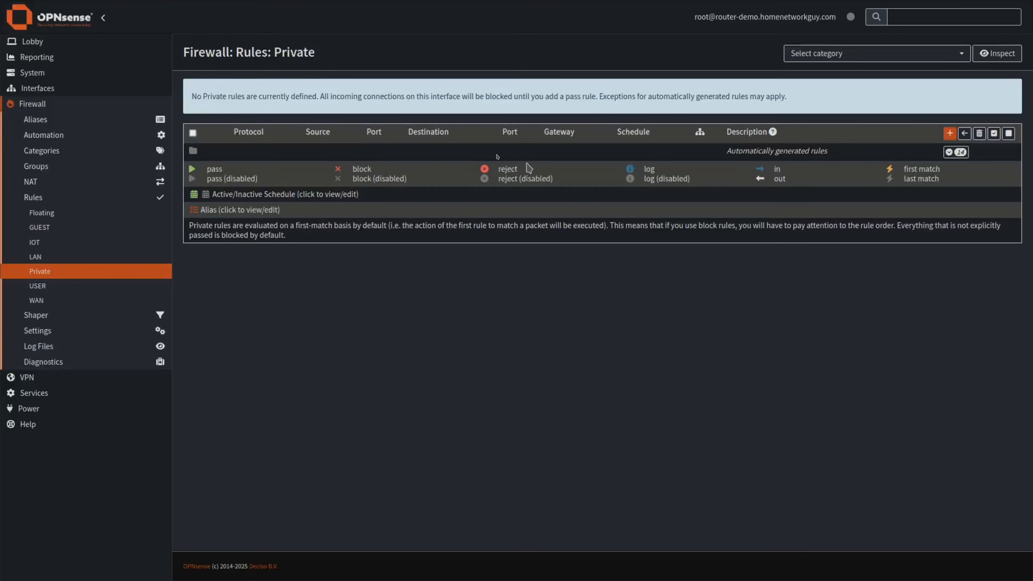
Review the GUEST rules, then open the alias diagnostics page showing the bogons alias.
{"action": "left_click_drag", "start_coordinate": [727, 151], "coordinate": [776, 150]}
{"action": "left_click", "coordinate": [775, 157]}
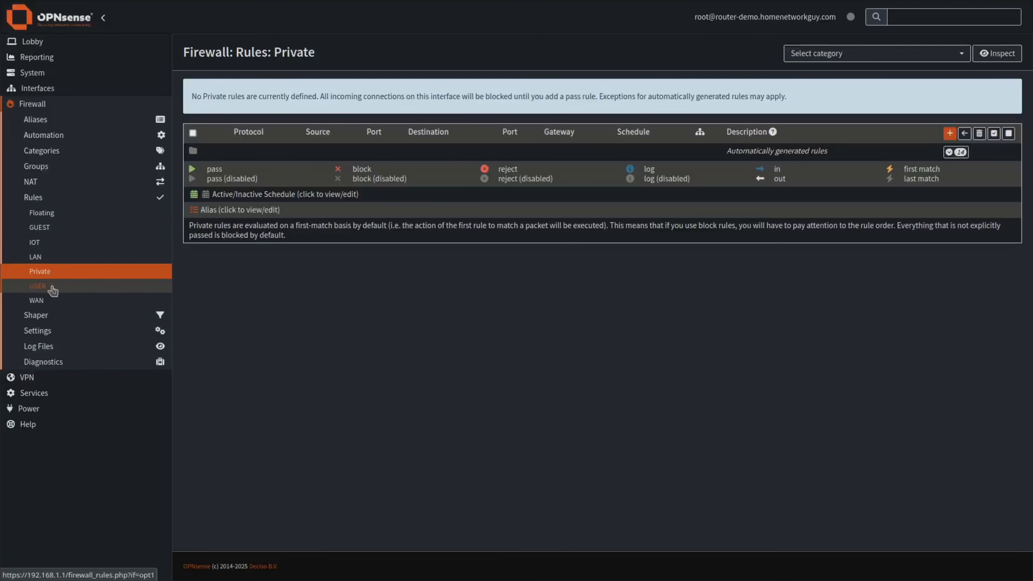
{"action": "left_click", "coordinate": [41, 228]}
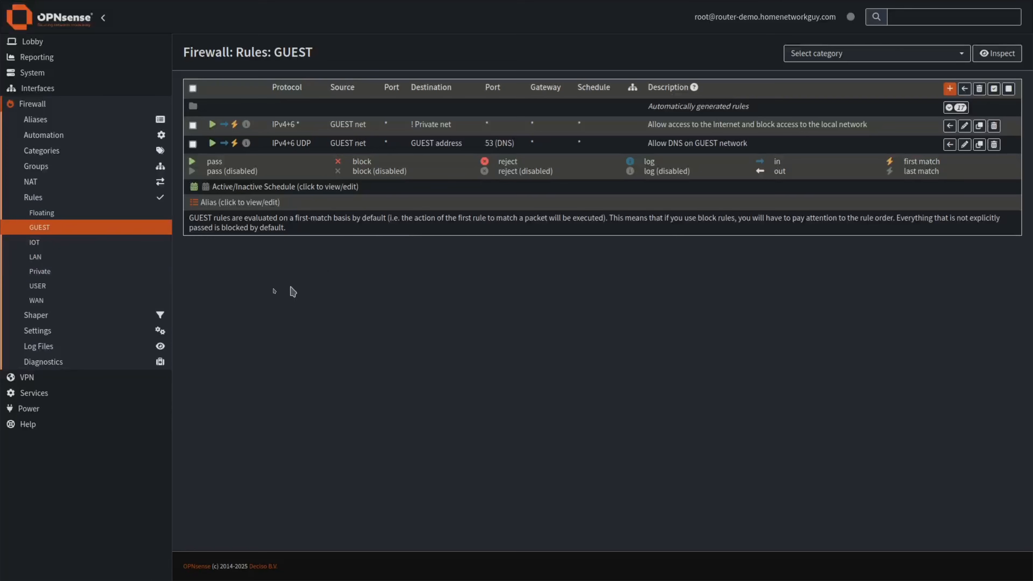
{"action": "left_click", "coordinate": [45, 361]}
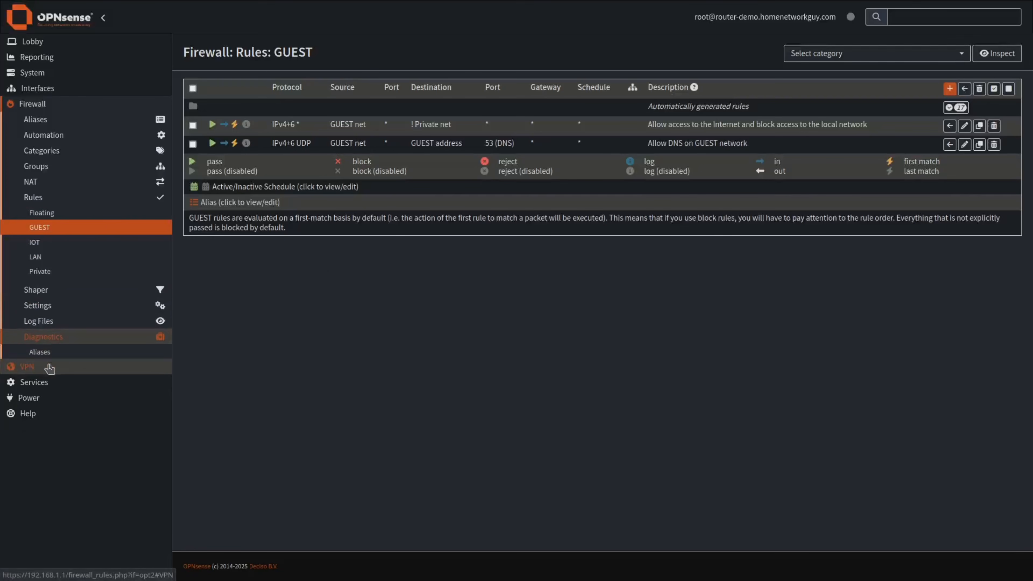
{"action": "left_click", "coordinate": [45, 277]}
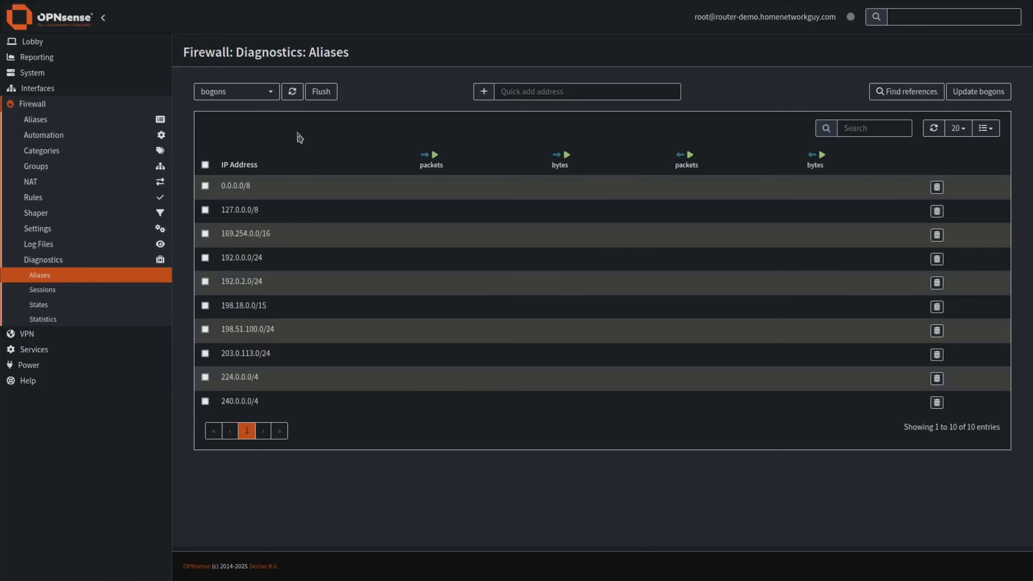
Show the __Private_network alias and point out its four 192.168 subnets and three IPv6 prefixes.
{"action": "left_click", "coordinate": [270, 96]}
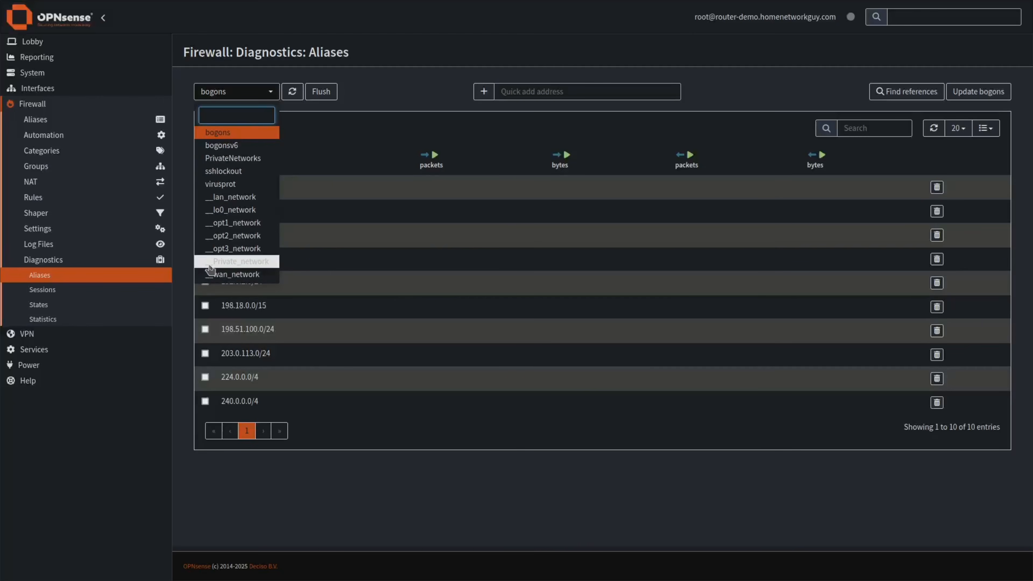
{"action": "left_click", "coordinate": [252, 266]}
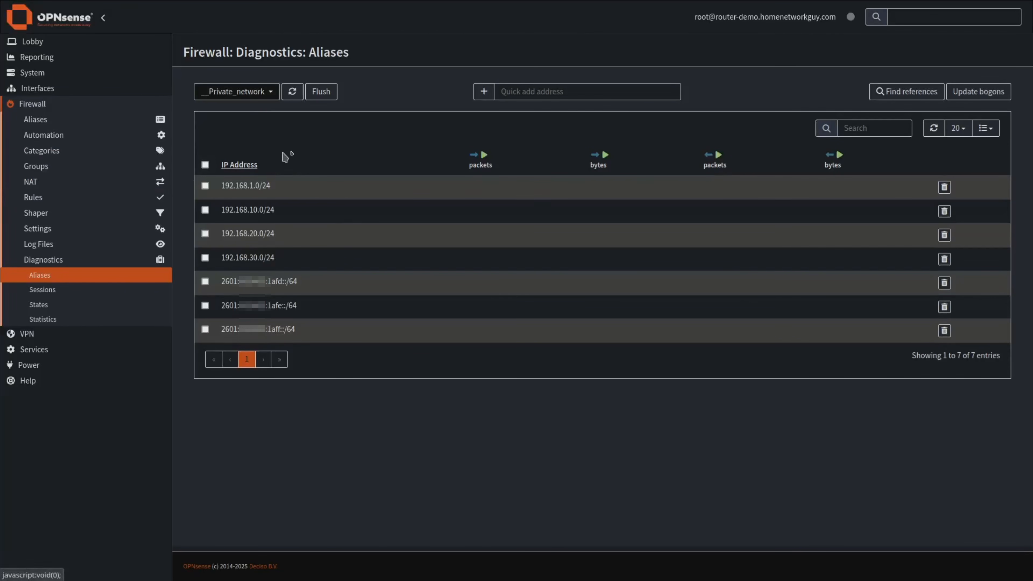
{"action": "left_click_drag", "start_coordinate": [245, 188], "coordinate": [367, 253]}
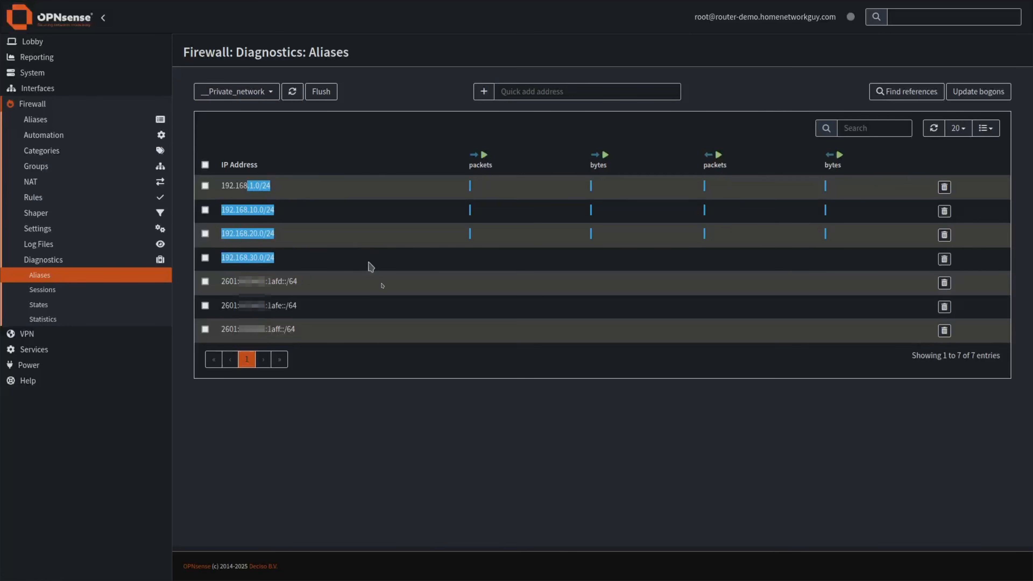
{"action": "left_click", "coordinate": [367, 253]}
{"action": "left_click_drag", "start_coordinate": [332, 332], "coordinate": [316, 277]}
{"action": "left_click", "coordinate": [397, 180]}
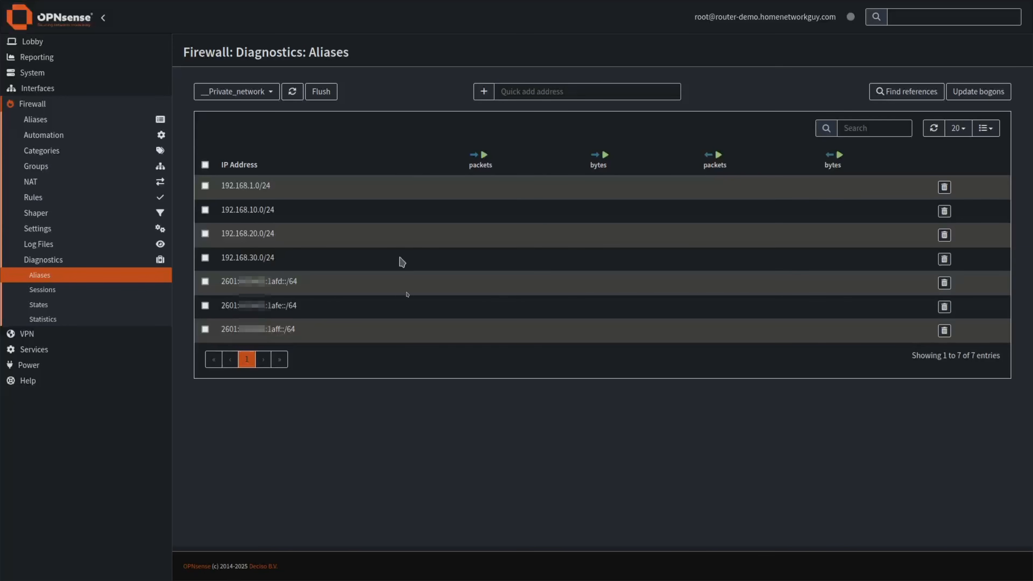
{"action": "left_click_drag", "start_coordinate": [394, 334], "coordinate": [407, 281]}
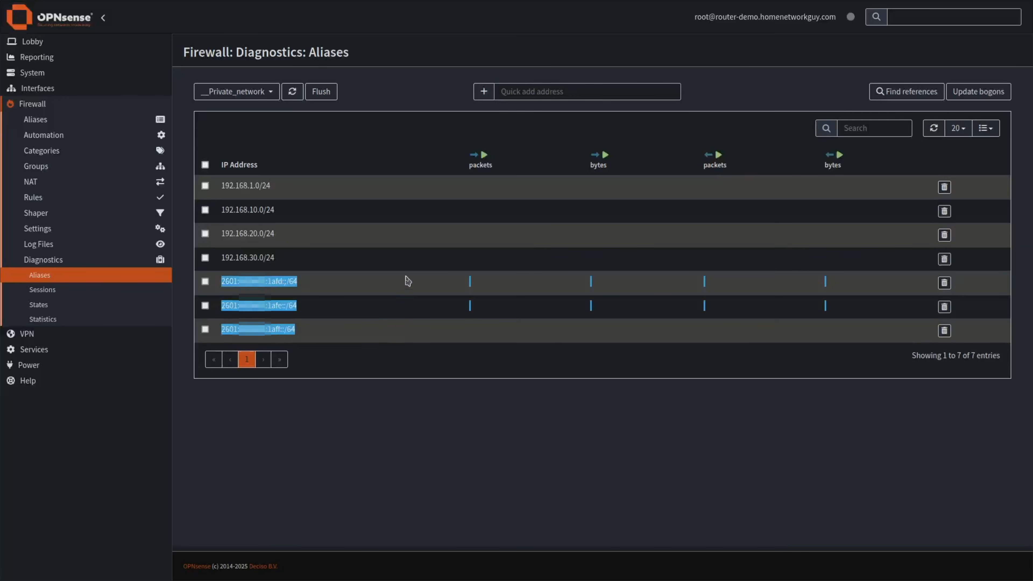
{"action": "left_click", "coordinate": [392, 240]}
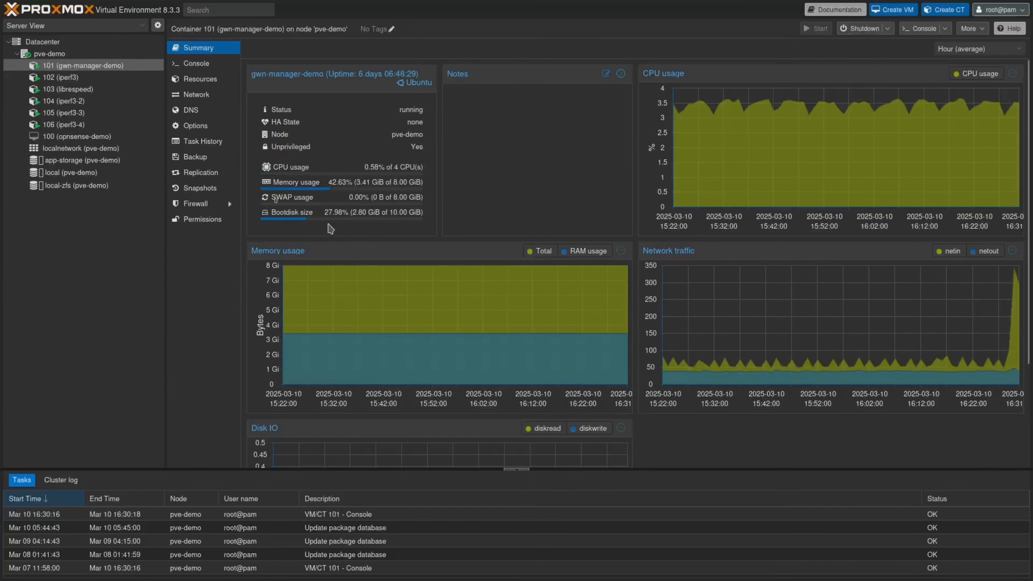
Open the pve-demo node's network list showing bridges vmbr0 through vmbr3.
{"action": "left_click", "coordinate": [55, 57]}
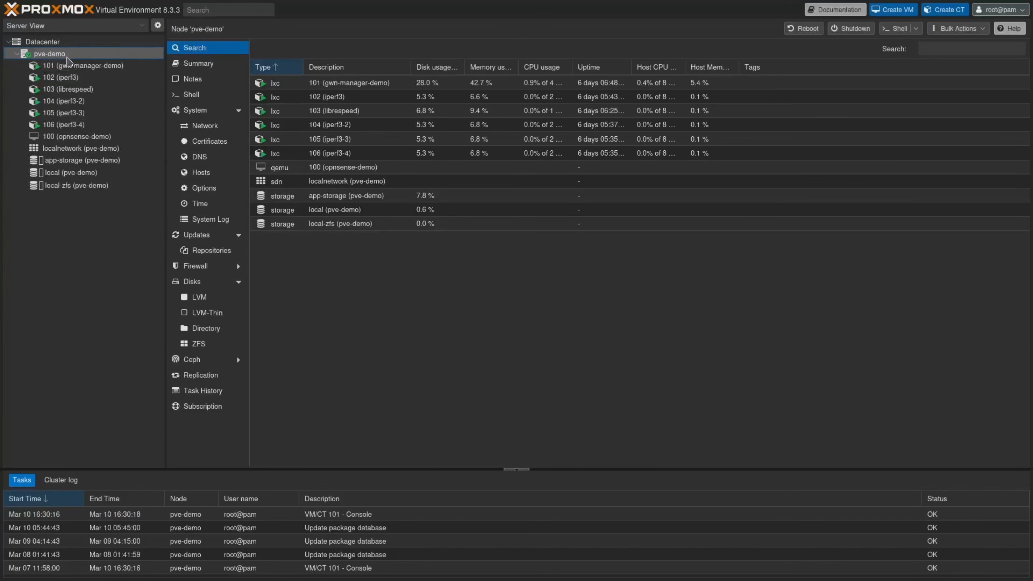
{"action": "left_click", "coordinate": [204, 126]}
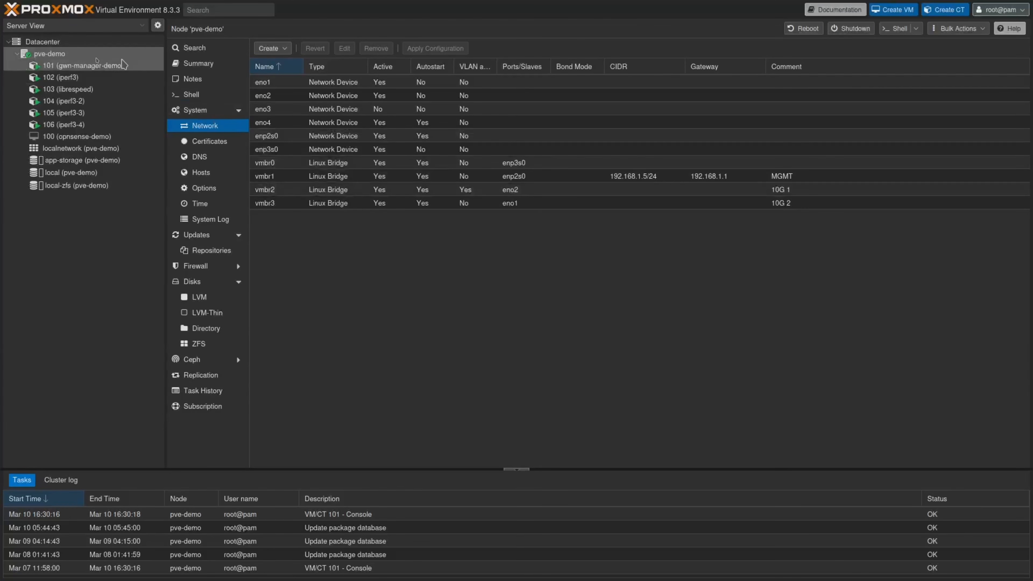
Review container 101's network devices and the node's vmbr1 management bridge, then check container 102.
{"action": "left_click", "coordinate": [85, 68]}
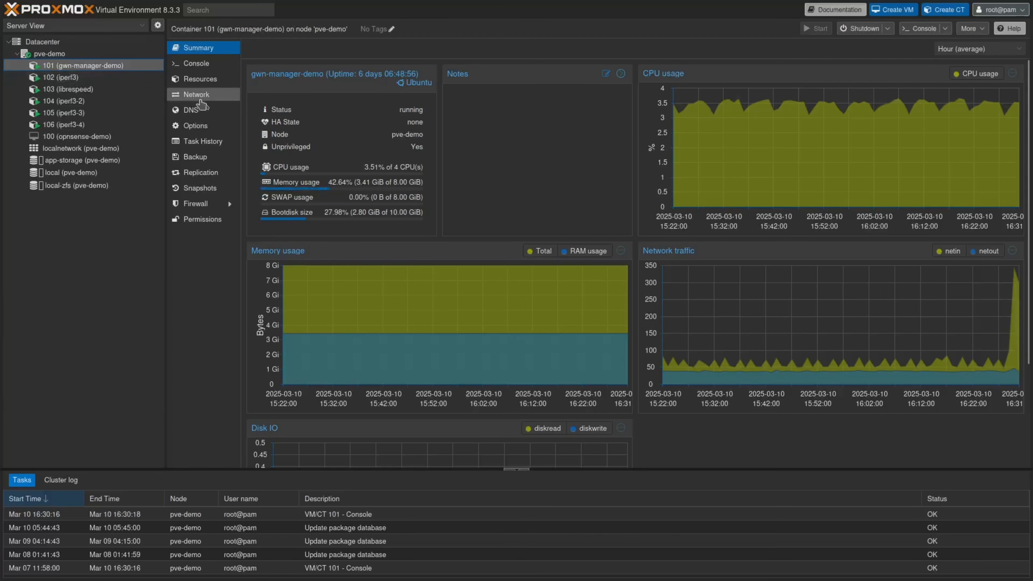
{"action": "left_click", "coordinate": [202, 96]}
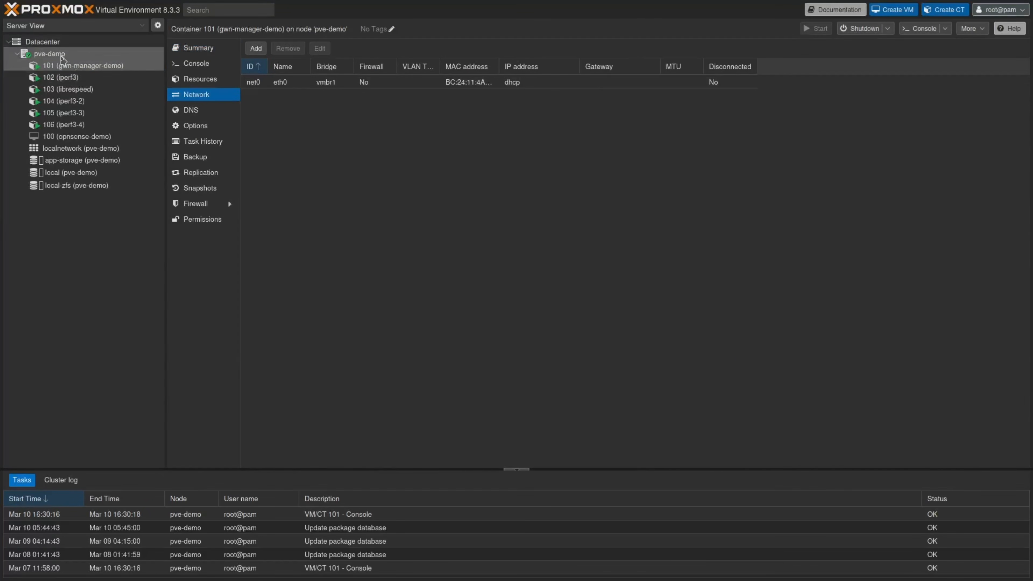
{"action": "left_click", "coordinate": [61, 54]}
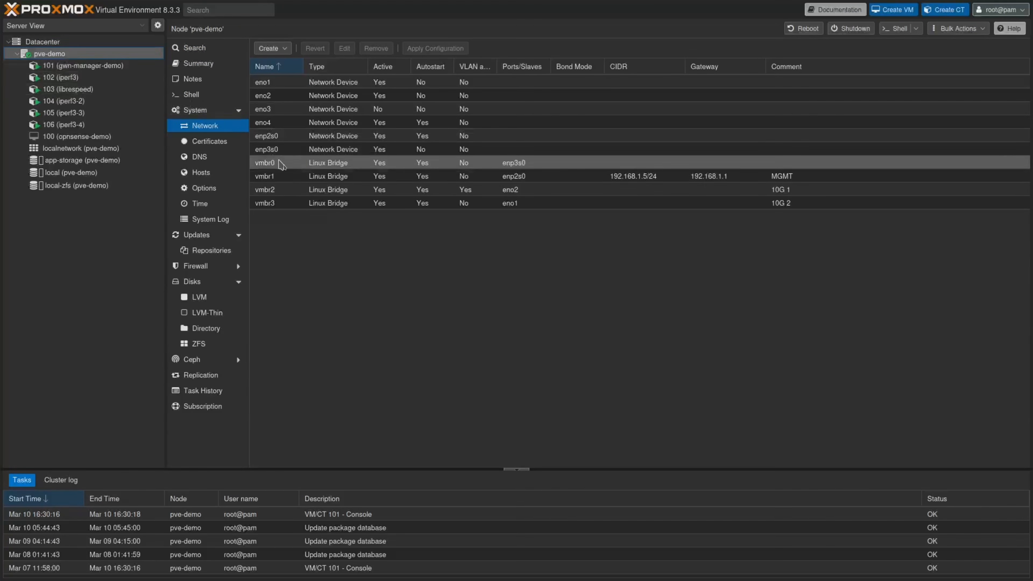
{"action": "left_click", "coordinate": [281, 175]}
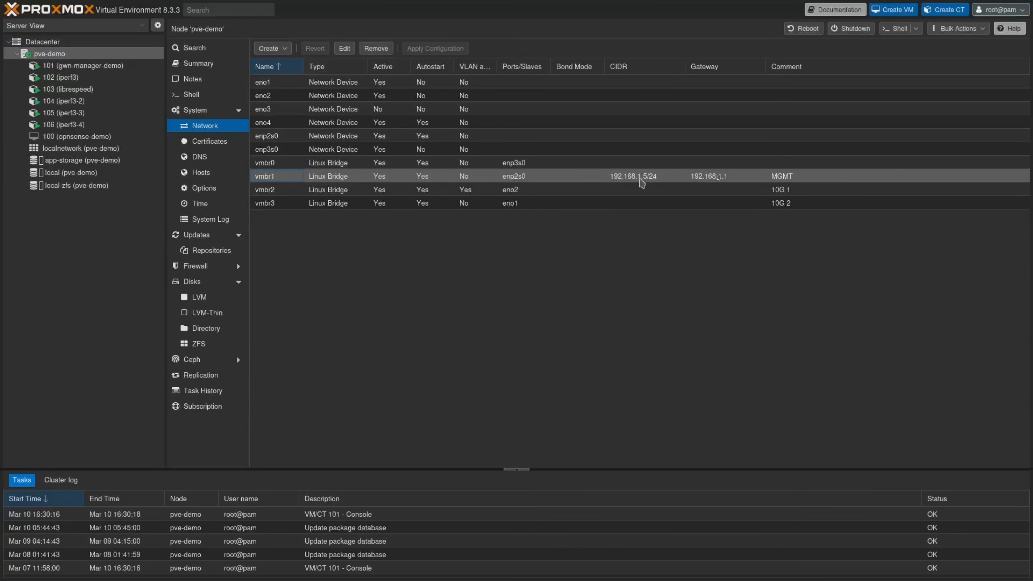
{"action": "left_click", "coordinate": [61, 76]}
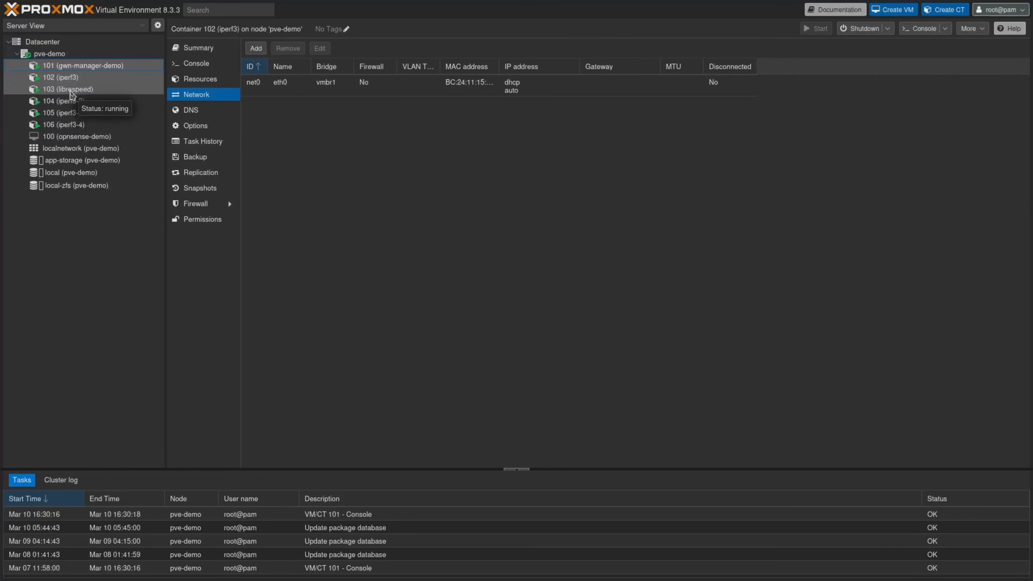
Edit container 103 librespeed's net0 to use bridge vmbr2 with VLAN tag 10.
{"action": "left_click", "coordinate": [71, 91]}
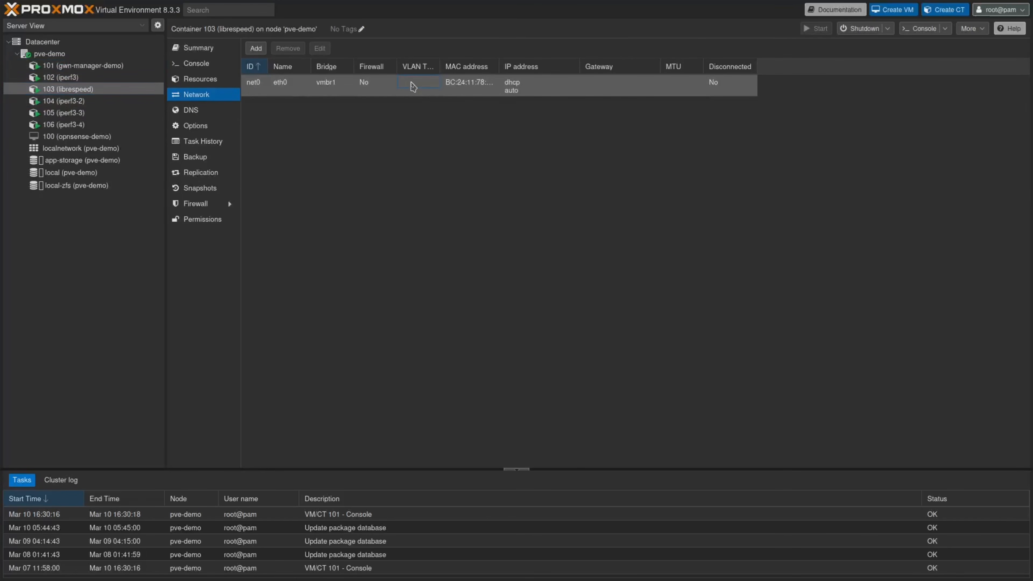
{"action": "double_click", "coordinate": [414, 87]}
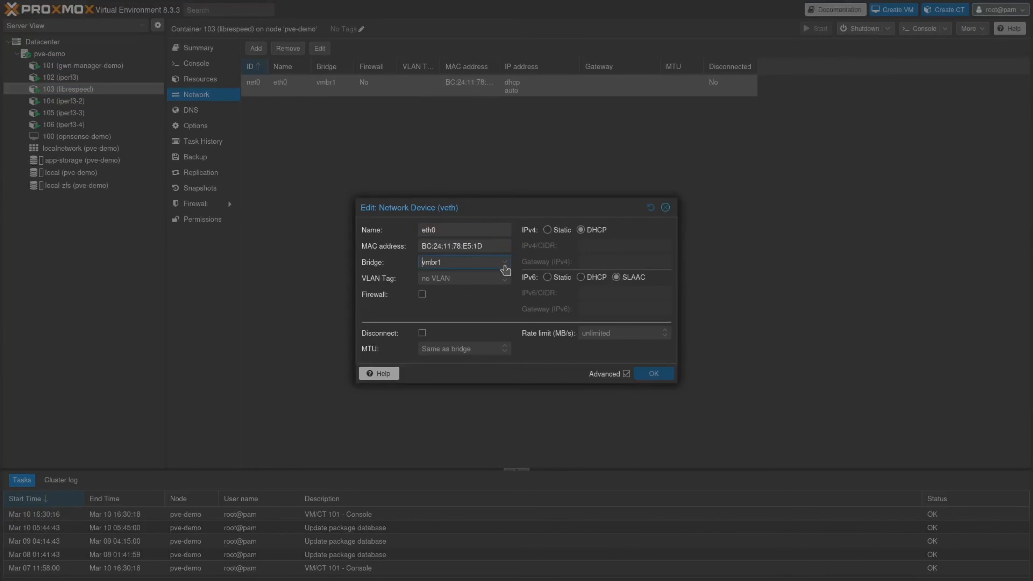
{"action": "left_click", "coordinate": [505, 268]}
{"action": "left_click", "coordinate": [444, 318]}
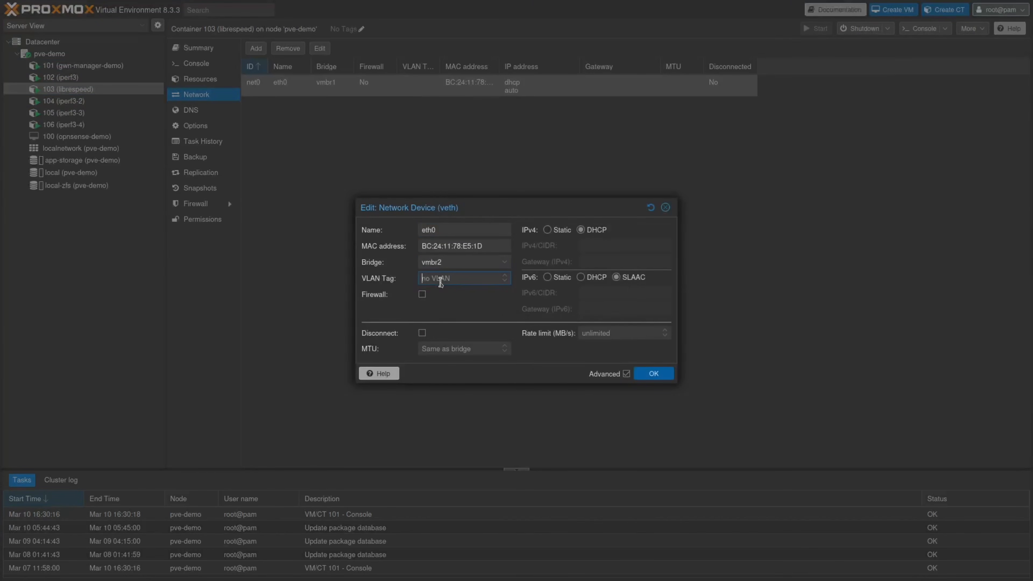
{"action": "type", "text": "10"}
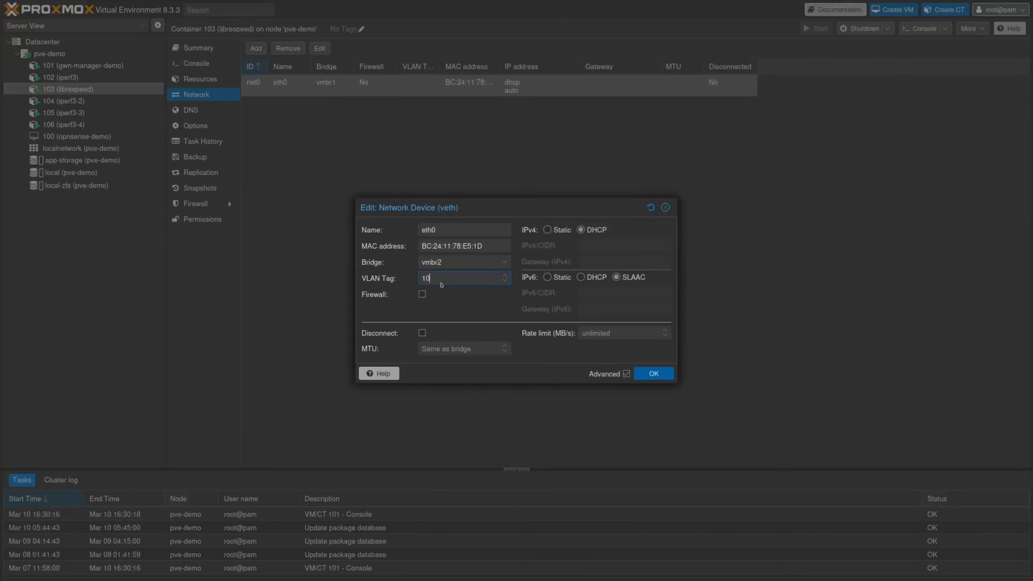
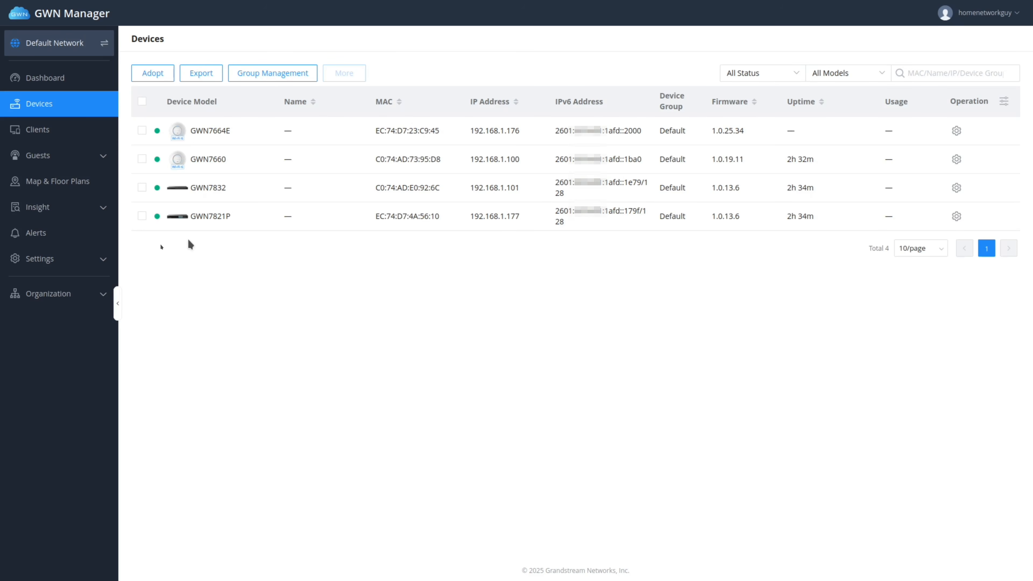
Go to Settings > LAN to view the Default LAN on VLAN 1.
{"action": "left_click", "coordinate": [83, 260]}
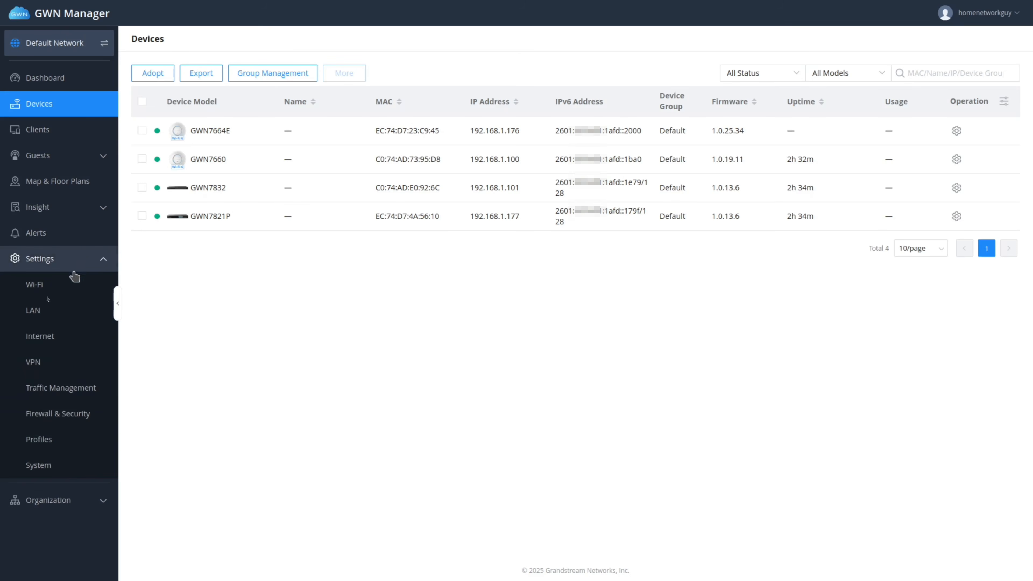
{"action": "left_click", "coordinate": [44, 309]}
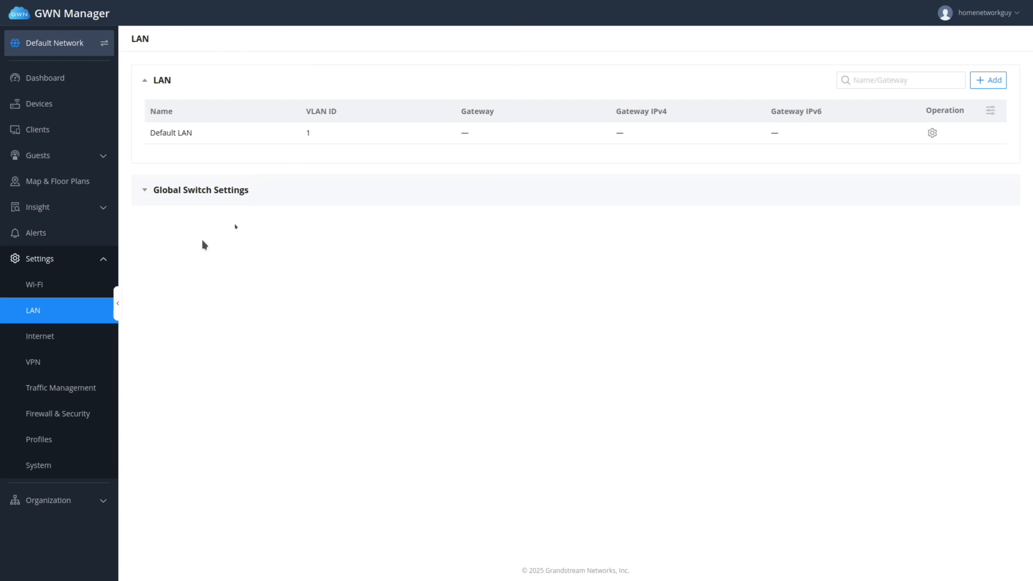
Browse the existing port profiles under Profiles and begin a new port profile.
{"action": "left_click", "coordinate": [43, 443]}
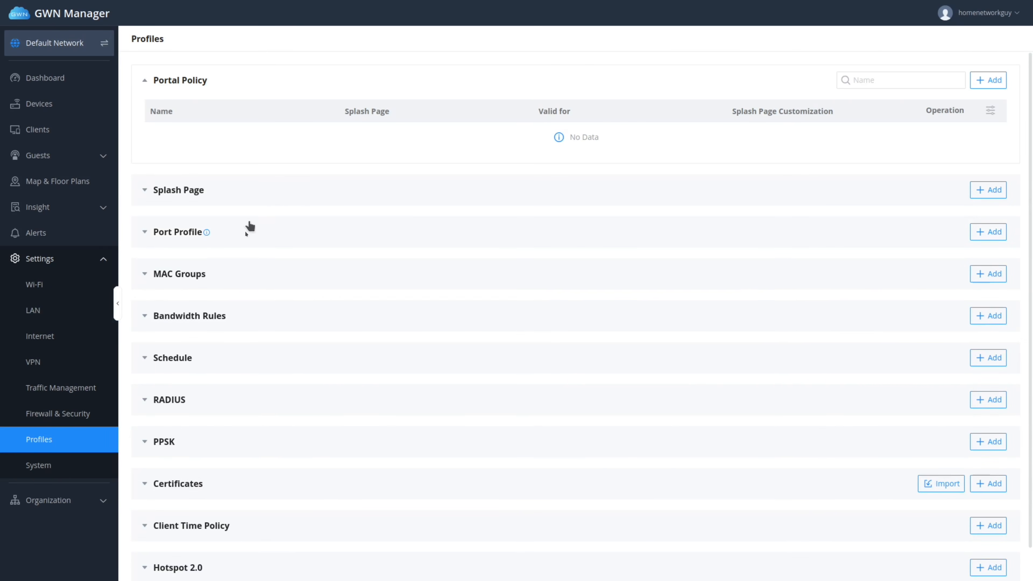
{"action": "left_click", "coordinate": [246, 238]}
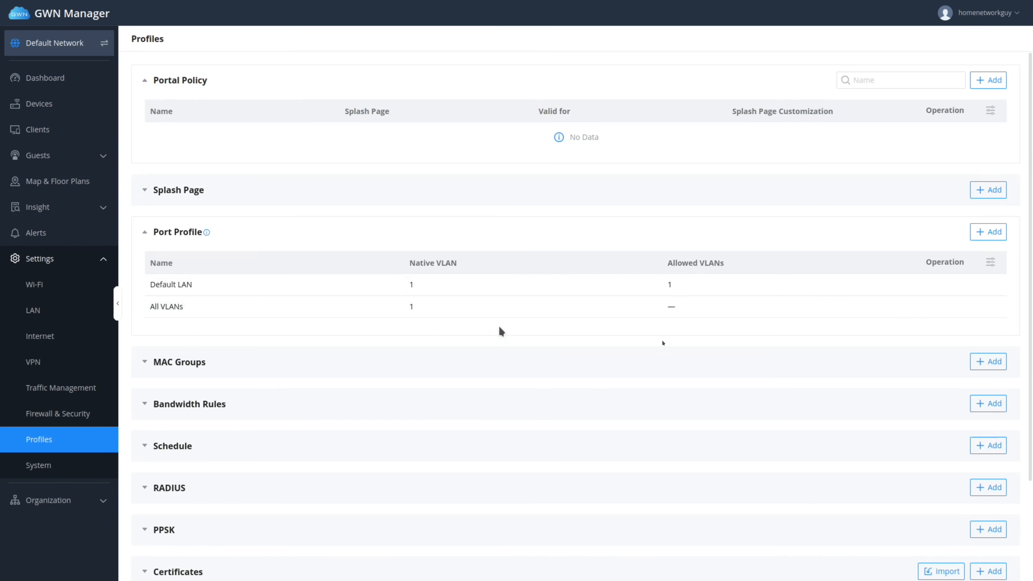
{"action": "left_click", "coordinate": [990, 231]}
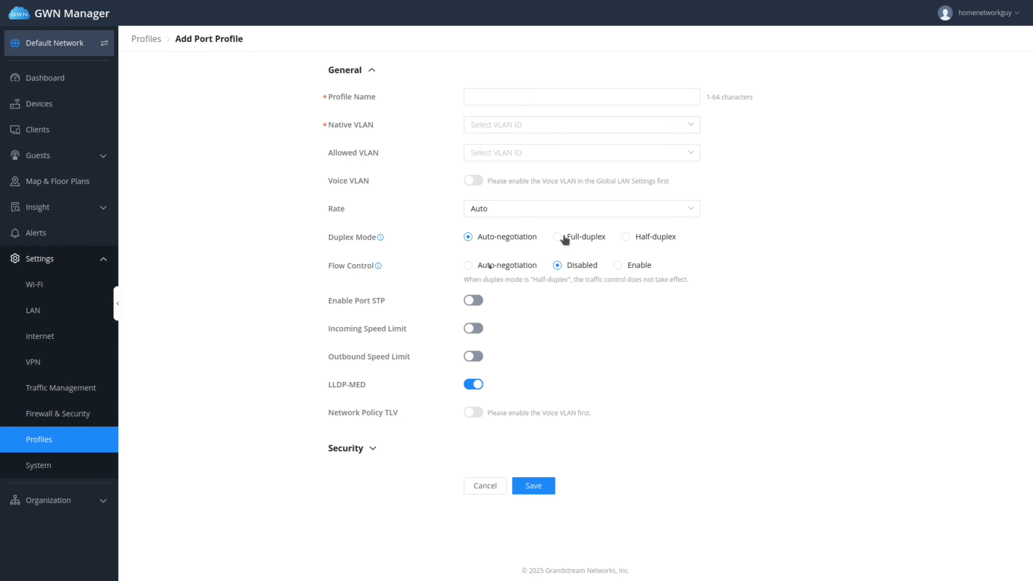
Inspect the new port profile's Security options, then abandon it for the LAN list.
{"action": "left_click", "coordinate": [371, 448]}
{"action": "scroll", "coordinate": [466, 463], "scroll_direction": "down", "scroll_amount": 2}
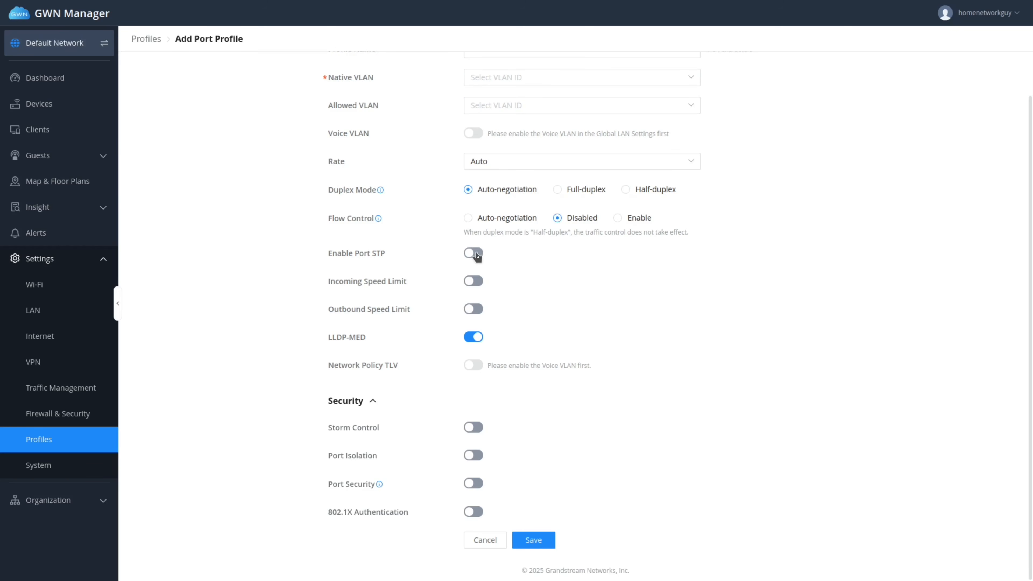
{"action": "scroll", "coordinate": [399, 243], "scroll_direction": "up", "scroll_amount": 1}
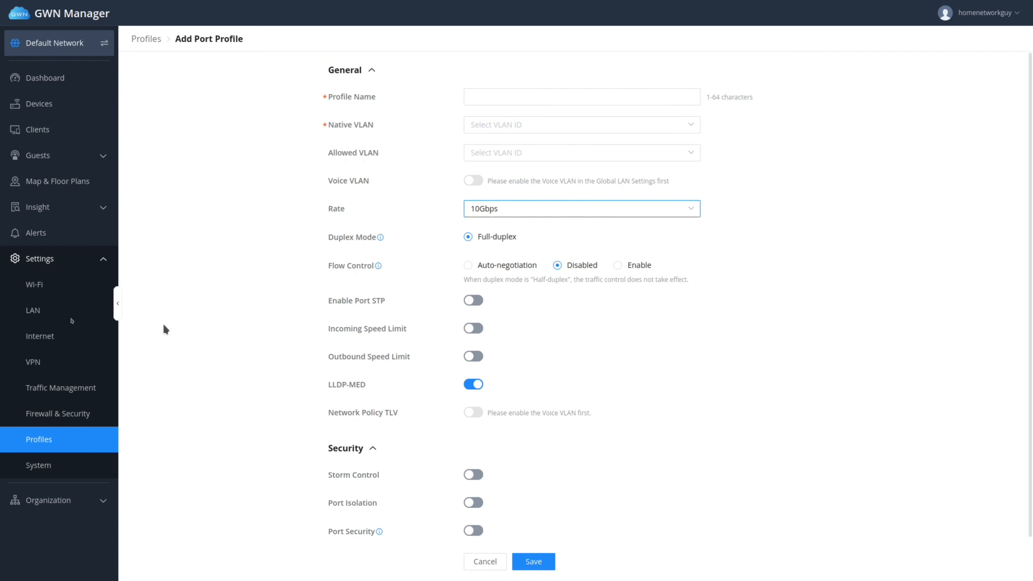
{"action": "left_click", "coordinate": [34, 312]}
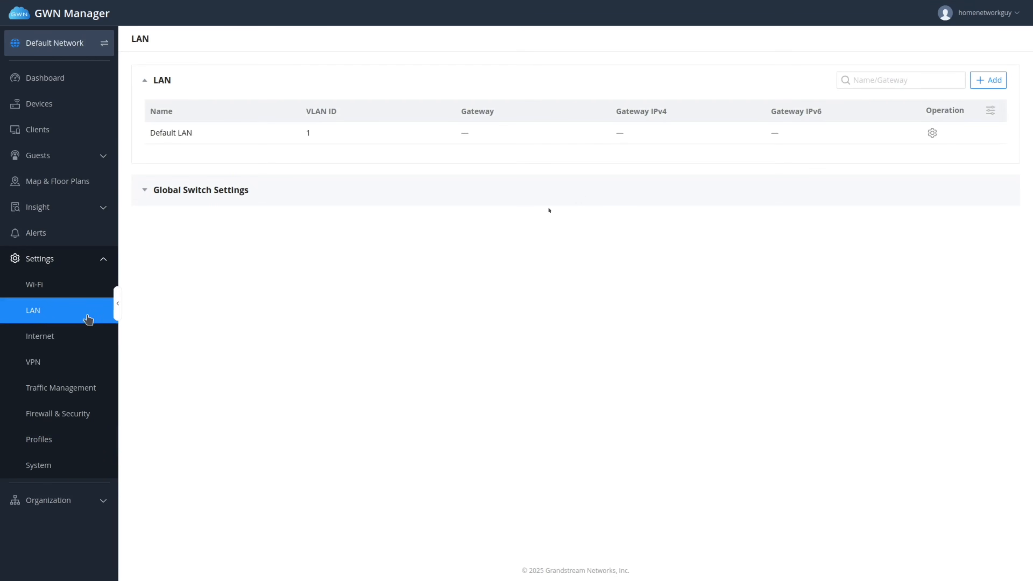
Enable VLAN-Only Network on the Default LAN and save it.
{"action": "left_click", "coordinate": [932, 134]}
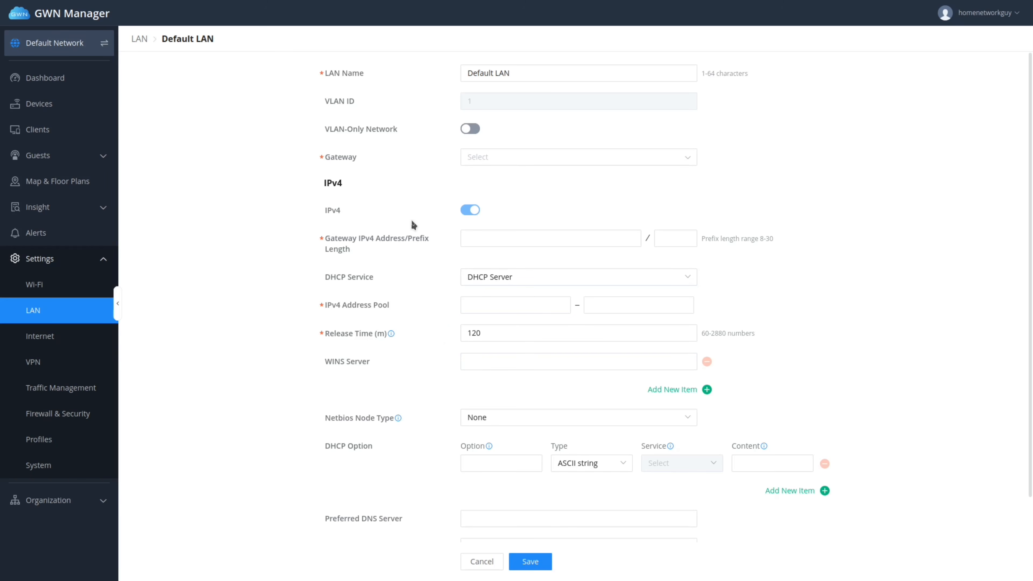
{"action": "left_click", "coordinate": [512, 332]}
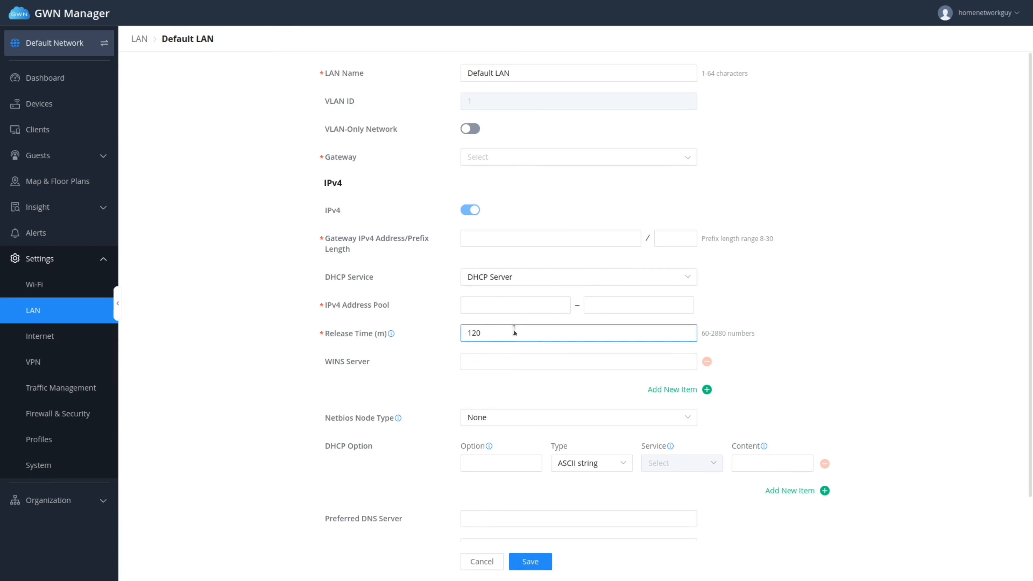
{"action": "scroll", "coordinate": [381, 411], "scroll_direction": "down", "scroll_amount": 2}
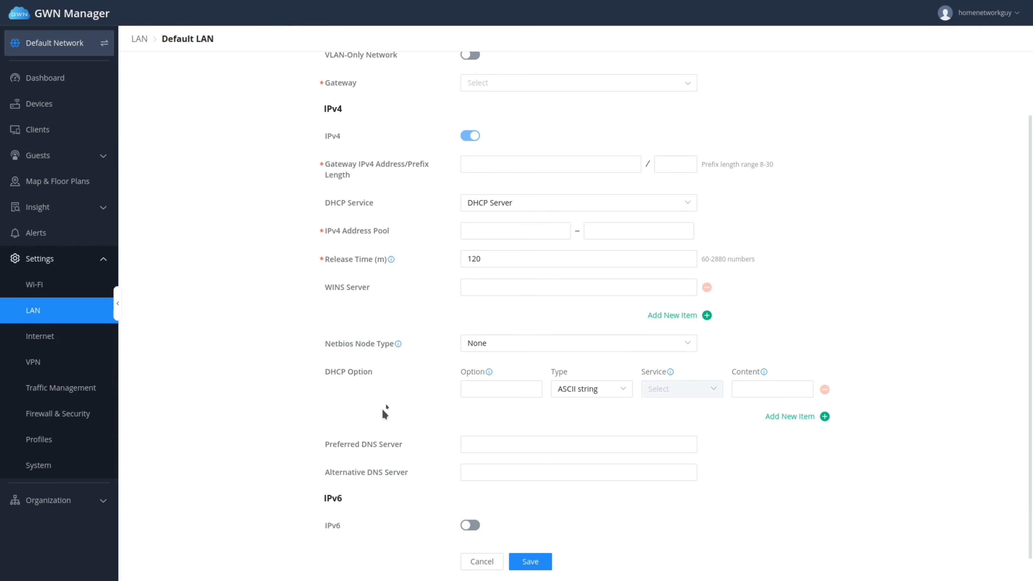
{"action": "scroll", "coordinate": [381, 412], "scroll_direction": "up", "scroll_amount": 2}
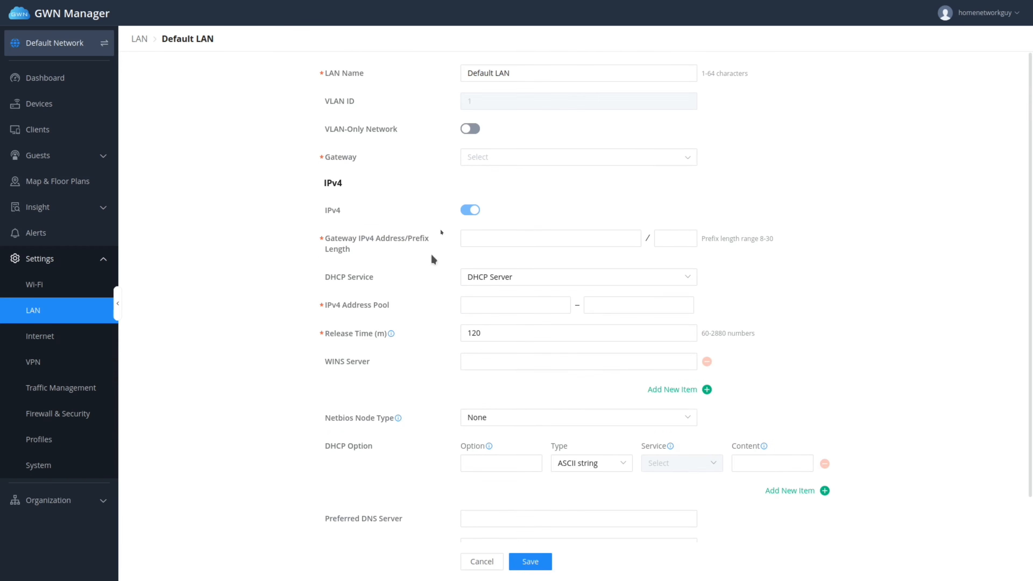
{"action": "left_click", "coordinate": [473, 131]}
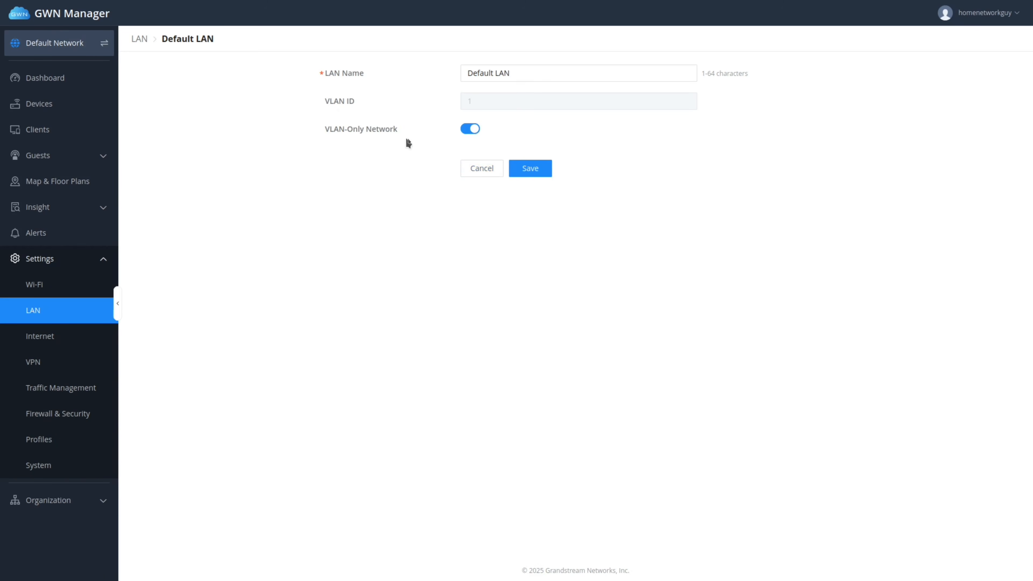
{"action": "left_click", "coordinate": [542, 169]}
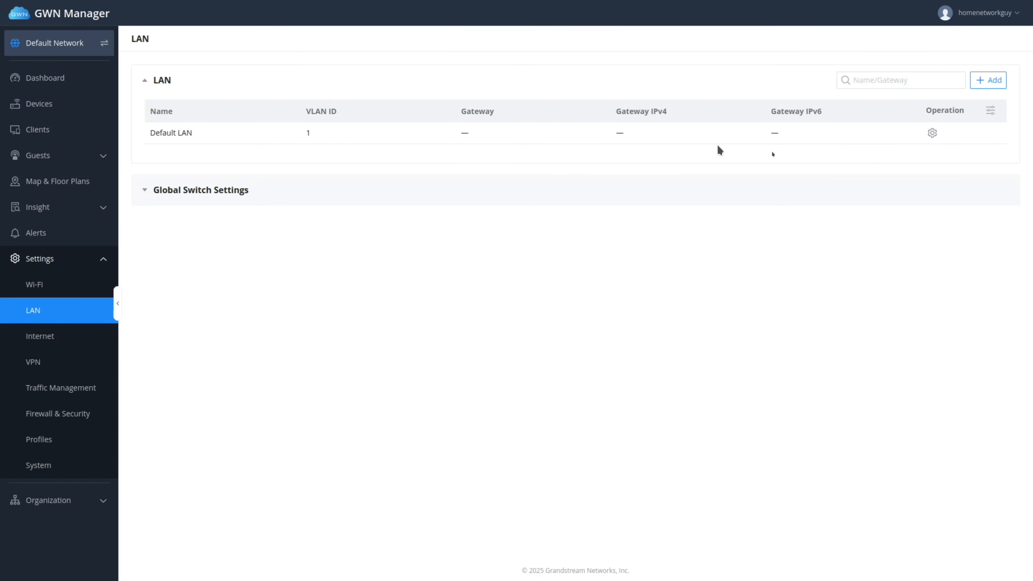
Add a VLAN-only LAN named USER with VLAN ID 10.
{"action": "left_click", "coordinate": [993, 80]}
{"action": "left_click", "coordinate": [517, 73]}
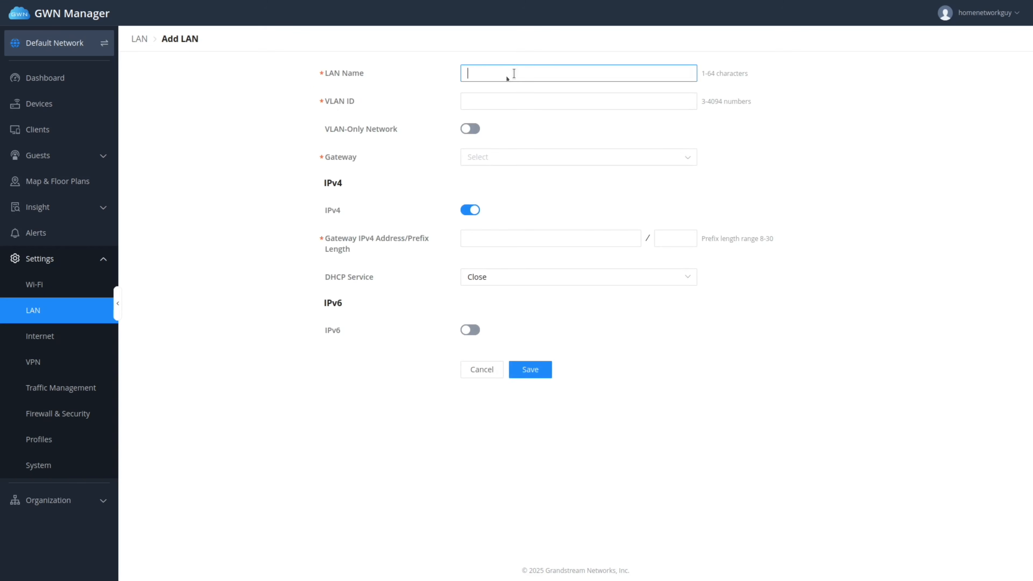
{"action": "type", "text": "USER"}
{"action": "left_click", "coordinate": [501, 100]}
{"action": "type", "text": "10"}
{"action": "left_click", "coordinate": [469, 131]}
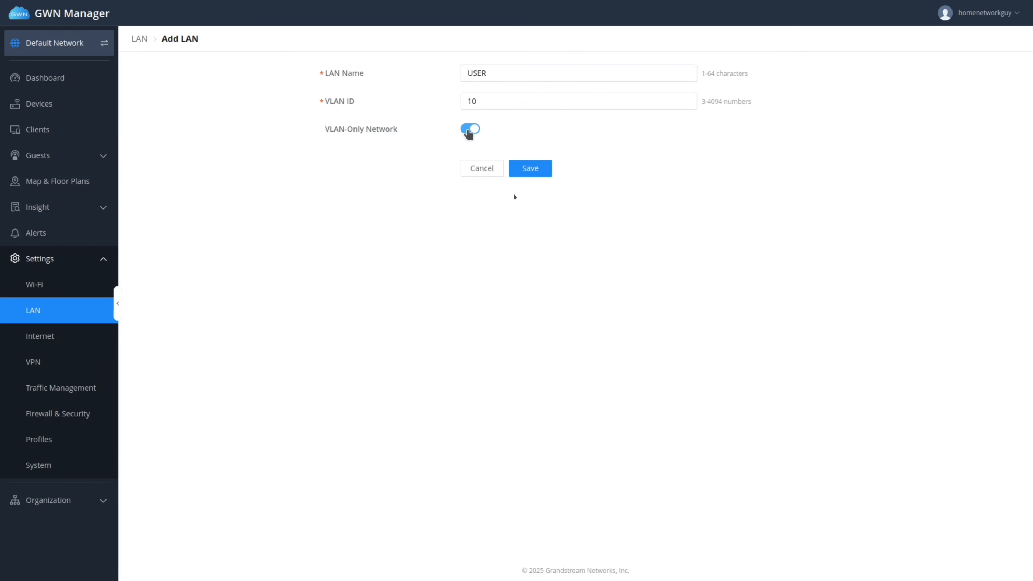
{"action": "left_click", "coordinate": [537, 170]}
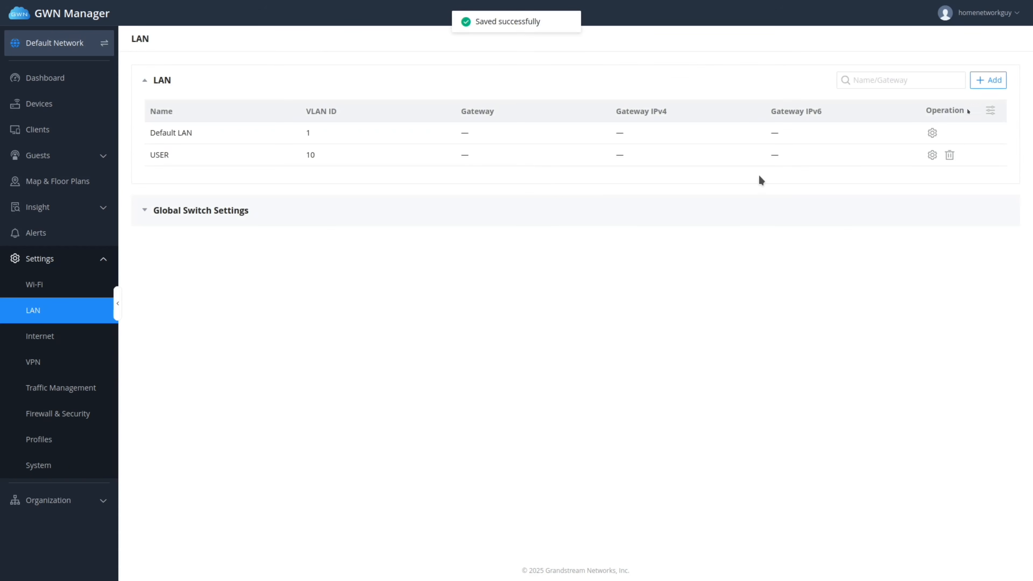
Add a VLAN-only LAN named GUEST with VLAN ID 20.
{"action": "left_click", "coordinate": [989, 82]}
{"action": "left_click", "coordinate": [492, 72]}
{"action": "type", "text": "GUEST"}
{"action": "left_click", "coordinate": [525, 99]}
{"action": "type", "text": "20"}
{"action": "left_click", "coordinate": [470, 129]}
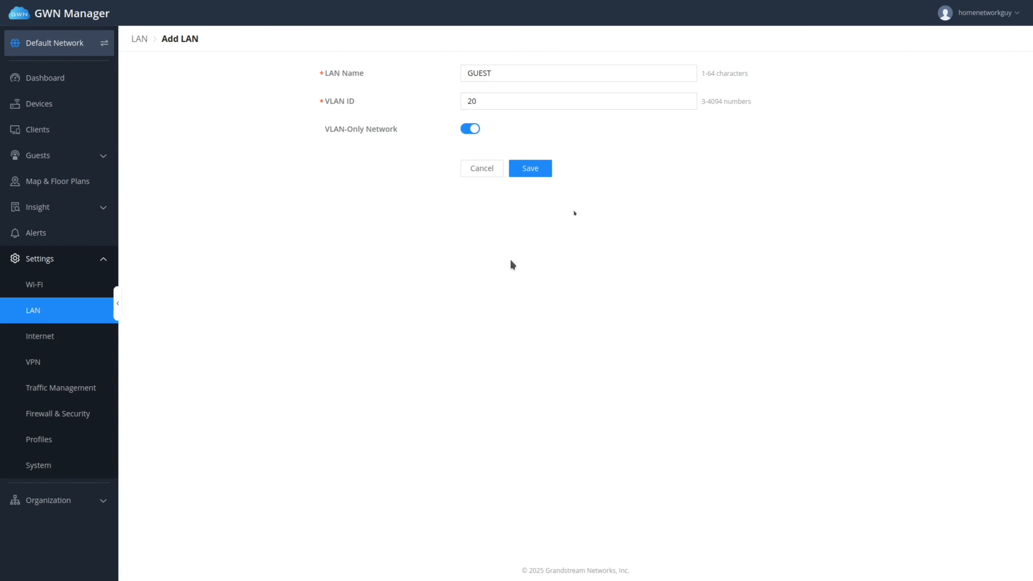
{"action": "left_click", "coordinate": [544, 175]}
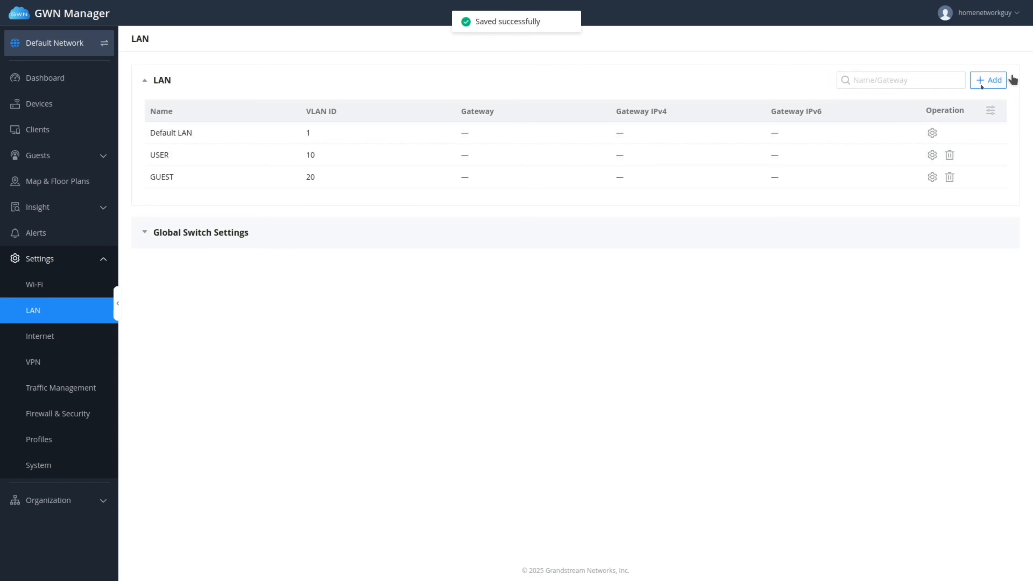
Add a VLAN-only LAN named IOT with VLAN ID 30.
{"action": "left_click", "coordinate": [987, 80]}
{"action": "left_click", "coordinate": [498, 78]}
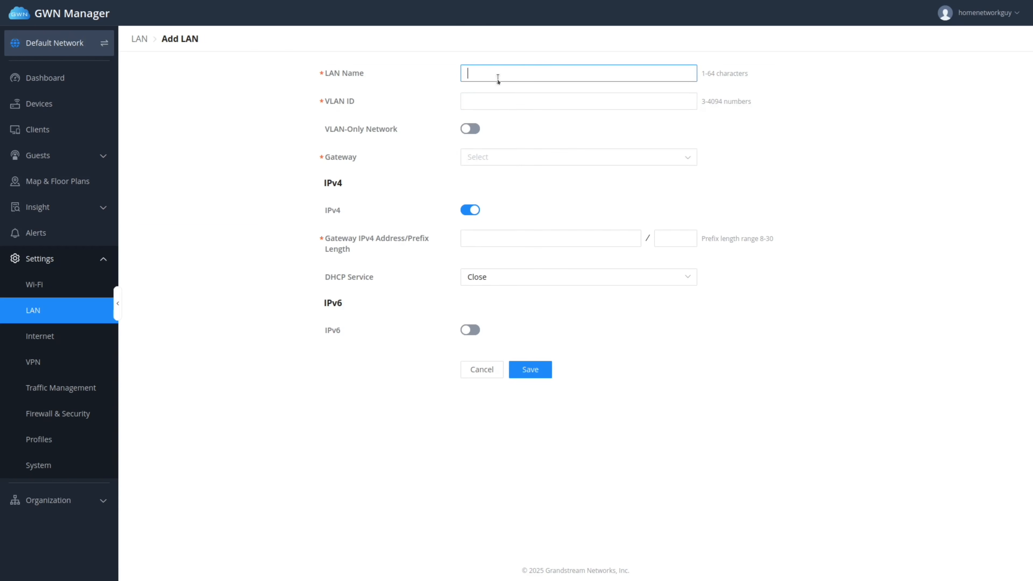
{"action": "type", "text": "IOT"}
{"action": "left_click", "coordinate": [529, 101]}
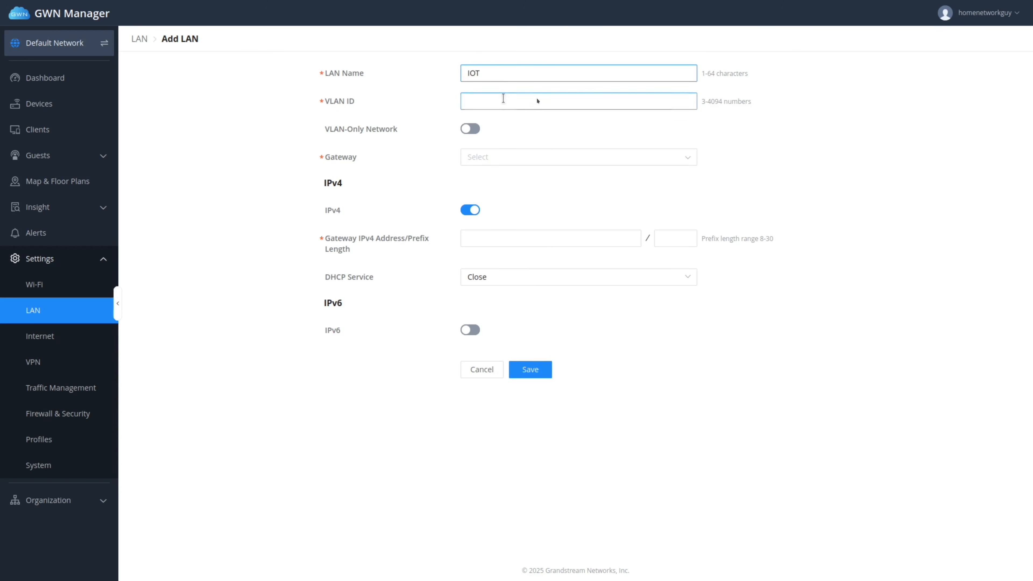
{"action": "type", "text": "30"}
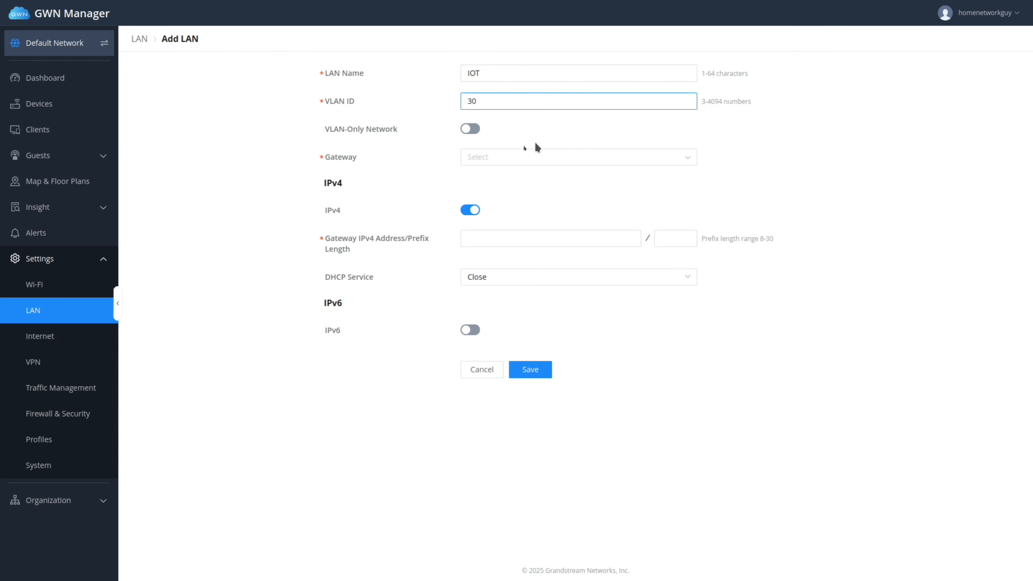
{"action": "left_click", "coordinate": [474, 130]}
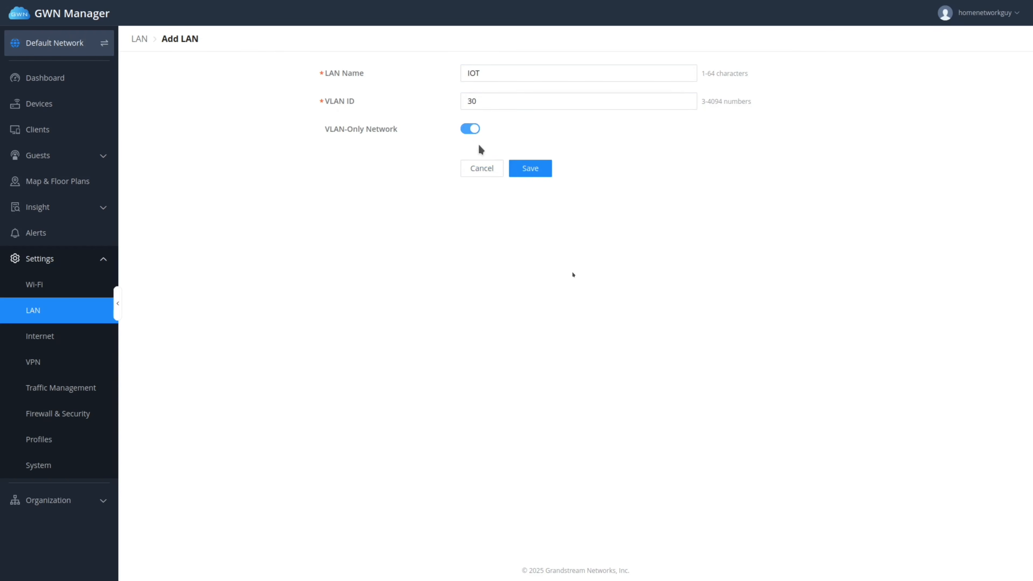
{"action": "left_click", "coordinate": [530, 168]}
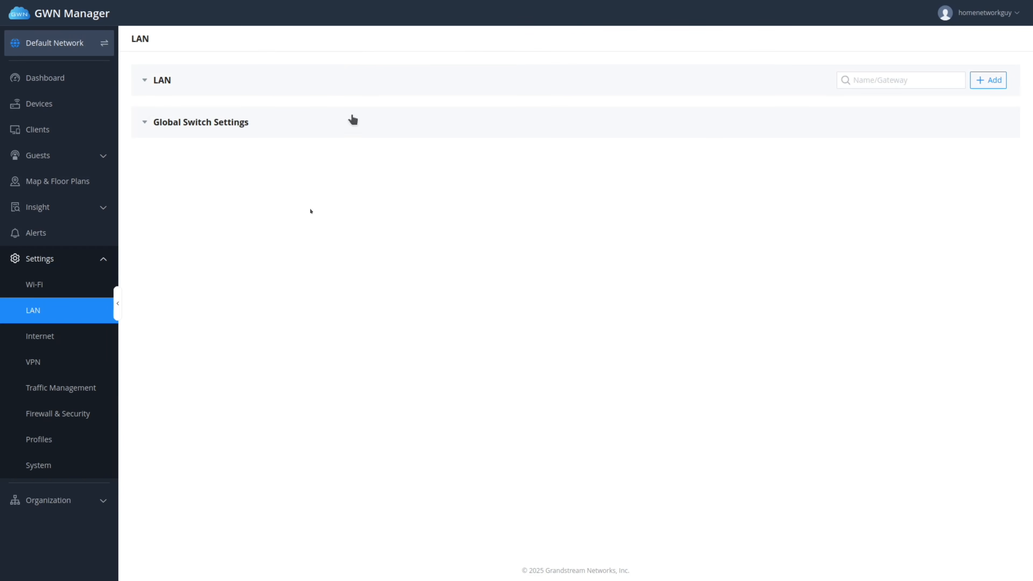
Expand the LAN list showing Default LAN 1, USER 10, GUEST 20, IOT 30, and browse Global Switch Settings.
{"action": "left_click", "coordinate": [317, 88]}
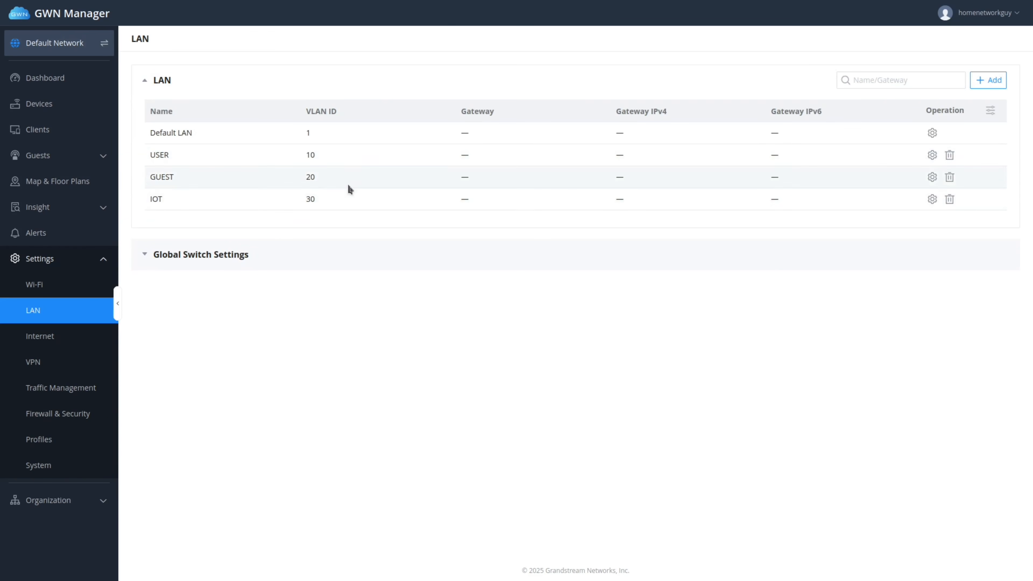
{"action": "left_click", "coordinate": [210, 265]}
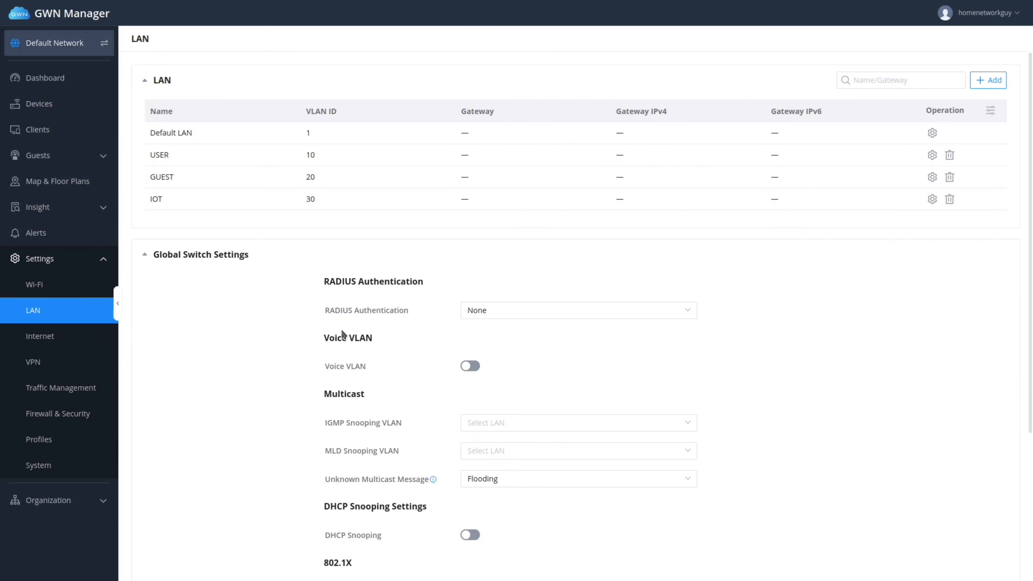
{"action": "scroll", "coordinate": [197, 372], "scroll_direction": "down", "scroll_amount": 2}
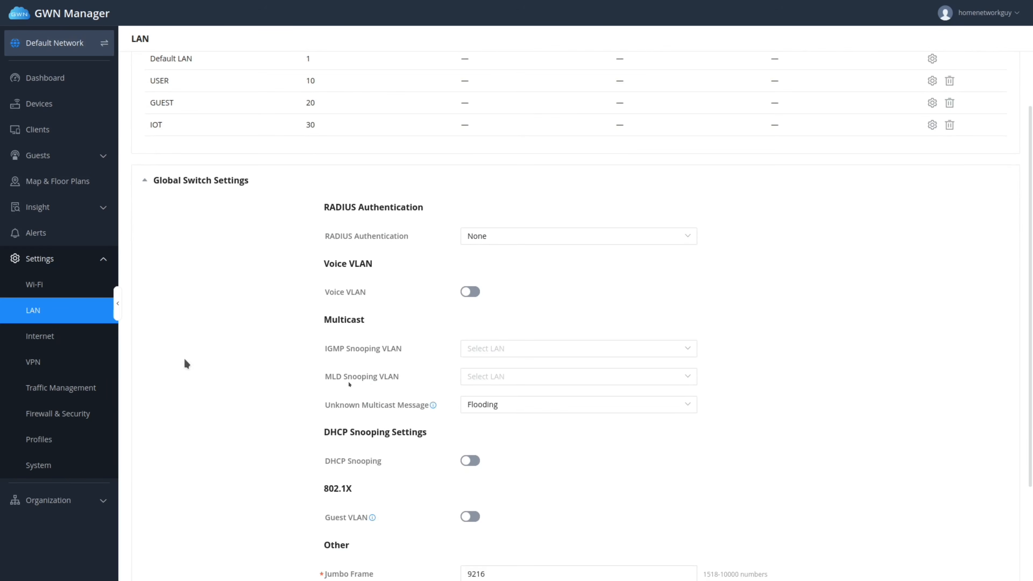
{"action": "scroll", "coordinate": [253, 324], "scroll_direction": "down", "scroll_amount": 3}
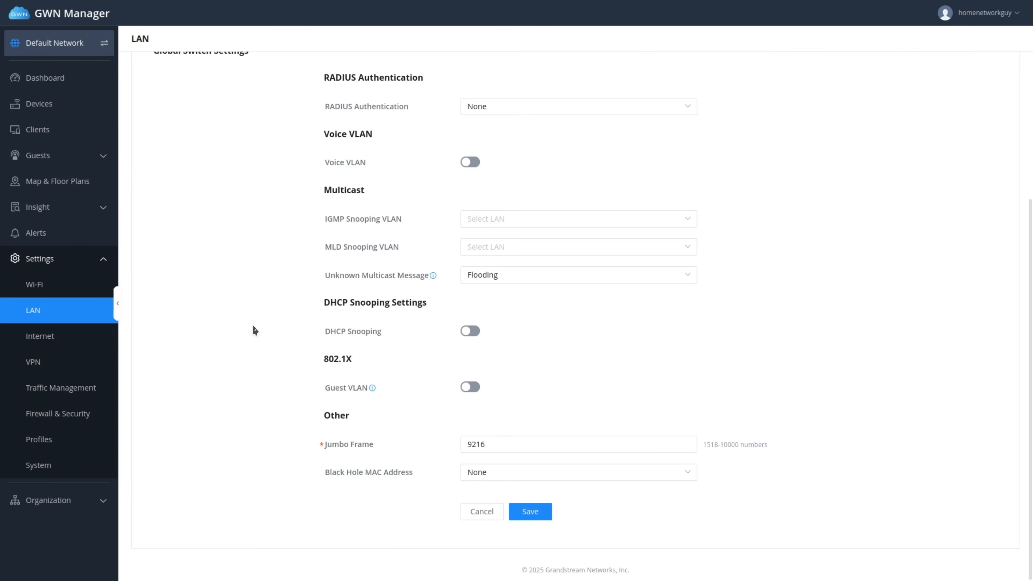
{"action": "scroll", "coordinate": [250, 317], "scroll_direction": "up", "scroll_amount": 6}
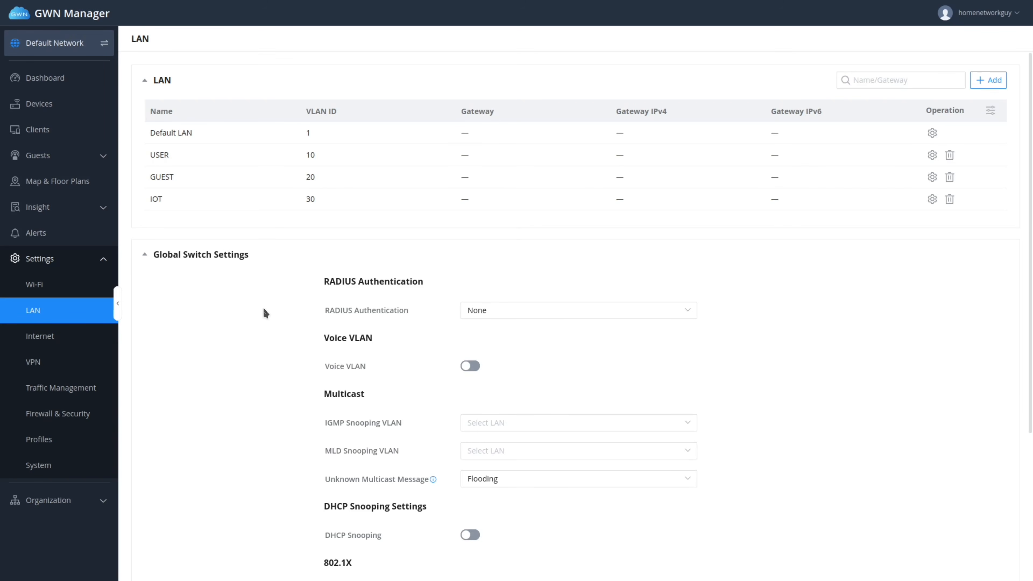
{"action": "left_click", "coordinate": [234, 255]}
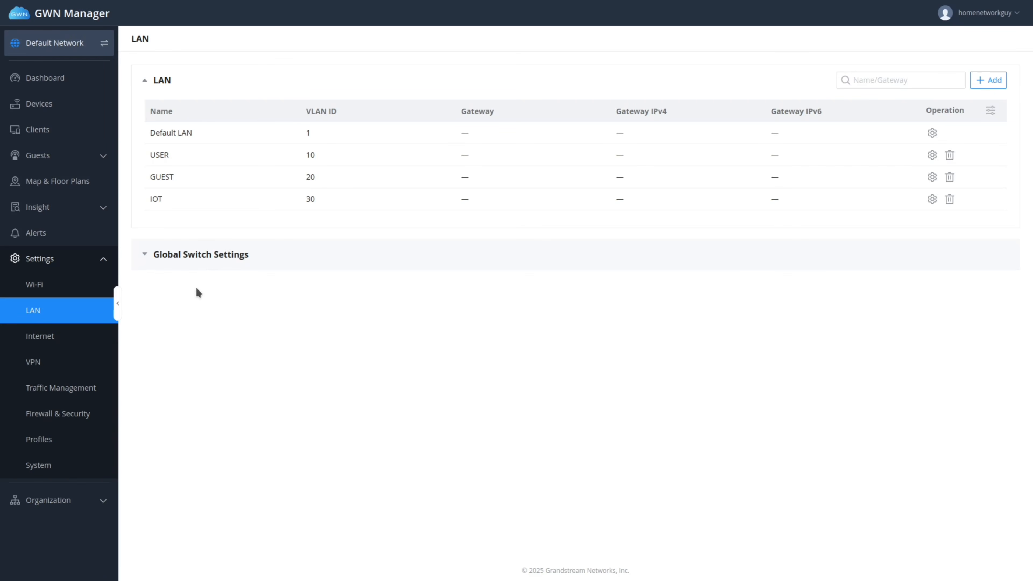
List the port profiles and highlight the All VLANs, GUEST and USER entries.
{"action": "left_click", "coordinate": [45, 439]}
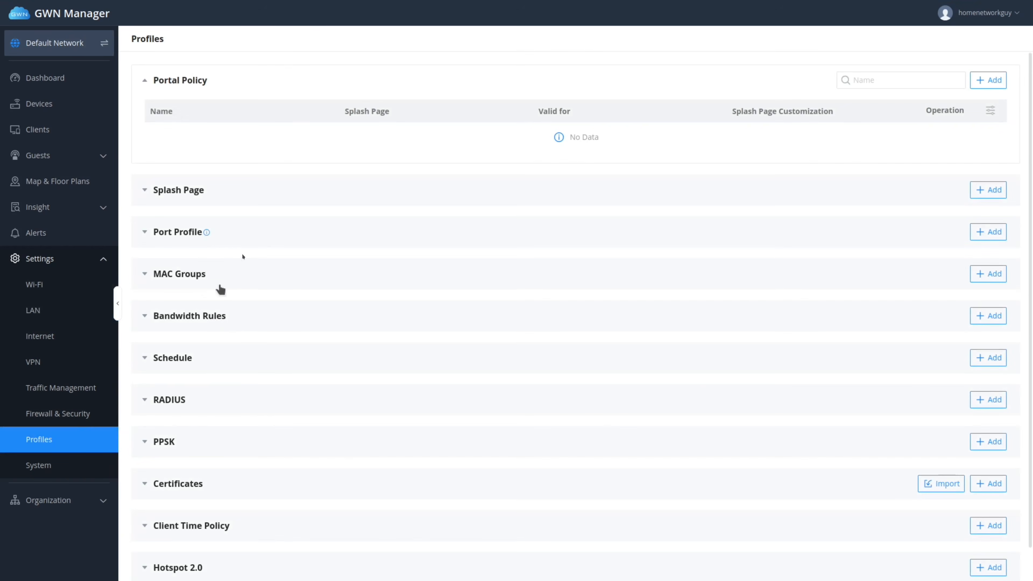
{"action": "left_click", "coordinate": [263, 246]}
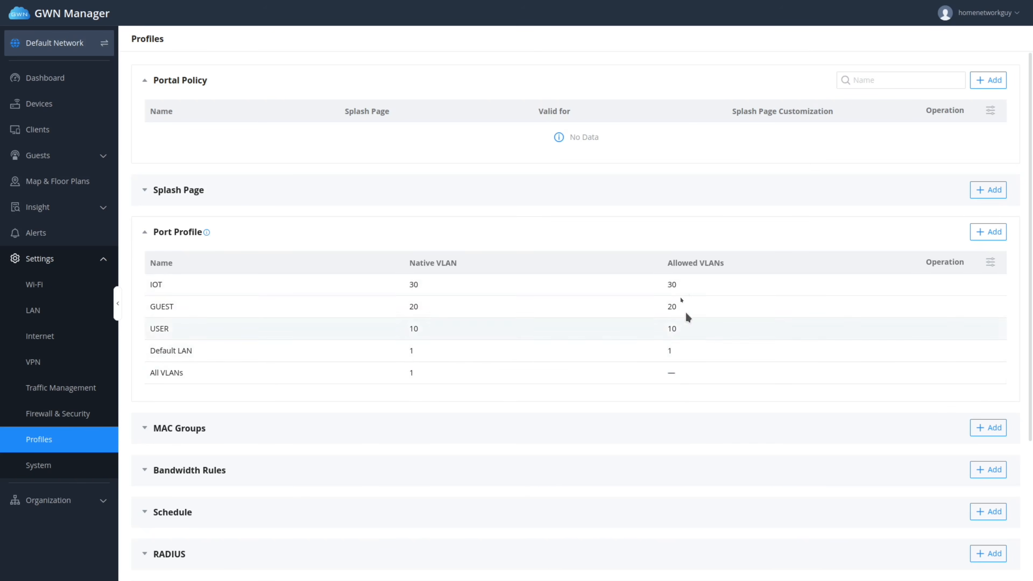
{"action": "left_click_drag", "start_coordinate": [164, 374], "coordinate": [202, 376]}
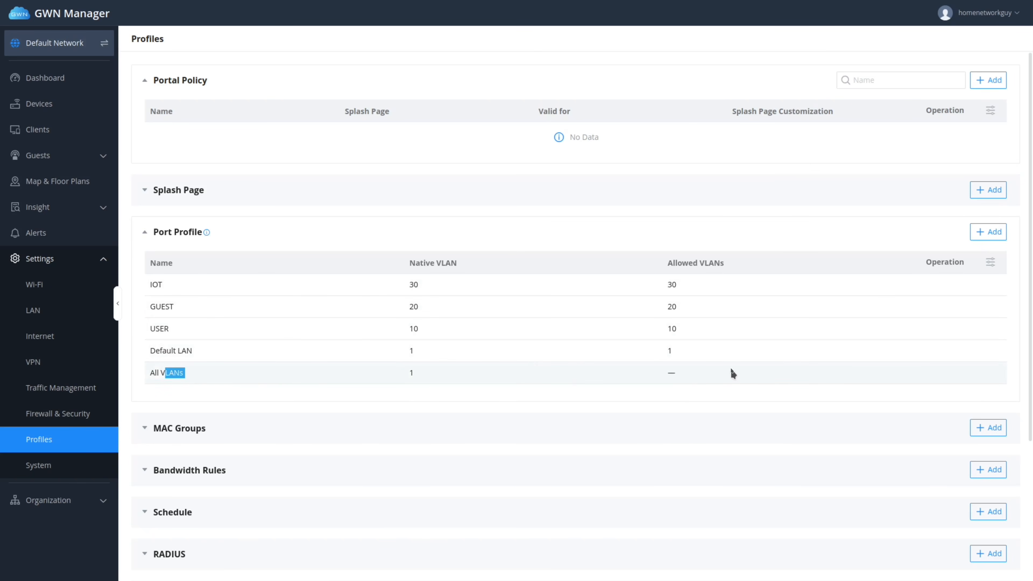
{"action": "left_click_drag", "start_coordinate": [692, 293], "coordinate": [702, 321]}
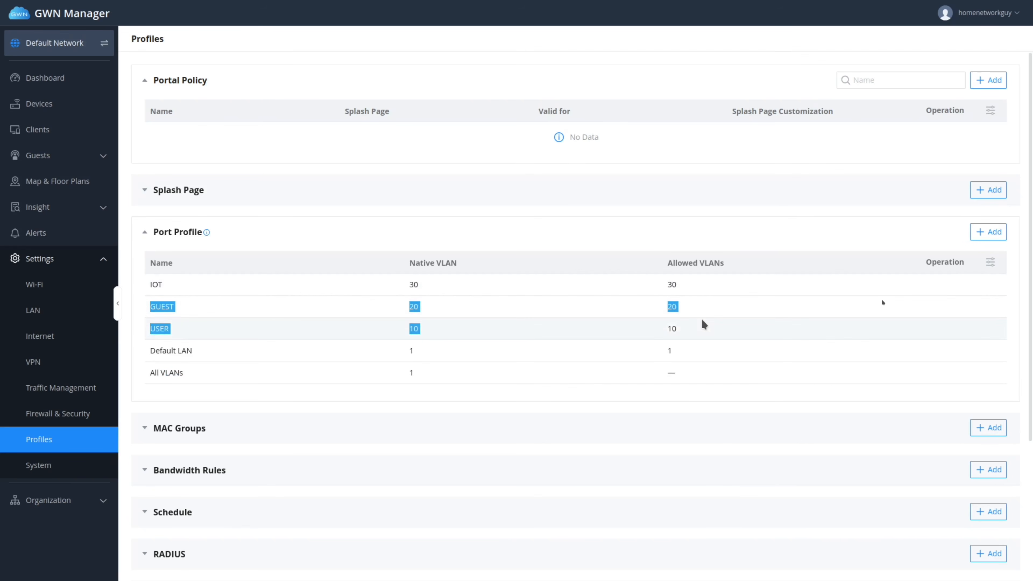
{"action": "left_click", "coordinate": [987, 232]}
{"action": "left_click", "coordinate": [489, 99]}
{"action": "type", "text": "Trunk"}
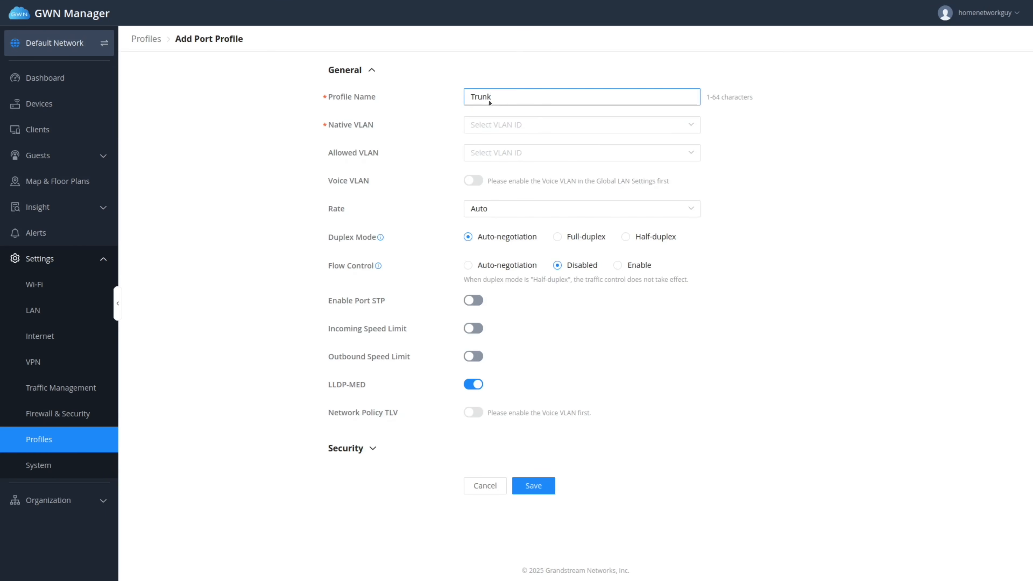
{"action": "type", "text": "Port"}
{"action": "left_click", "coordinate": [511, 127]}
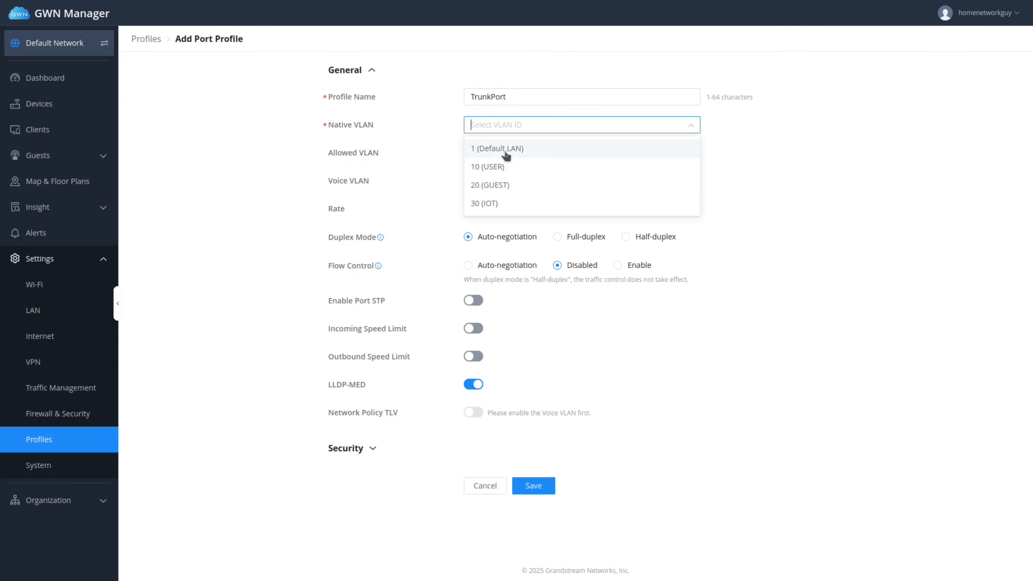
{"action": "left_click", "coordinate": [505, 150]}
{"action": "left_click", "coordinate": [539, 153]}
{"action": "left_click", "coordinate": [500, 218]}
{"action": "left_click", "coordinate": [504, 230]}
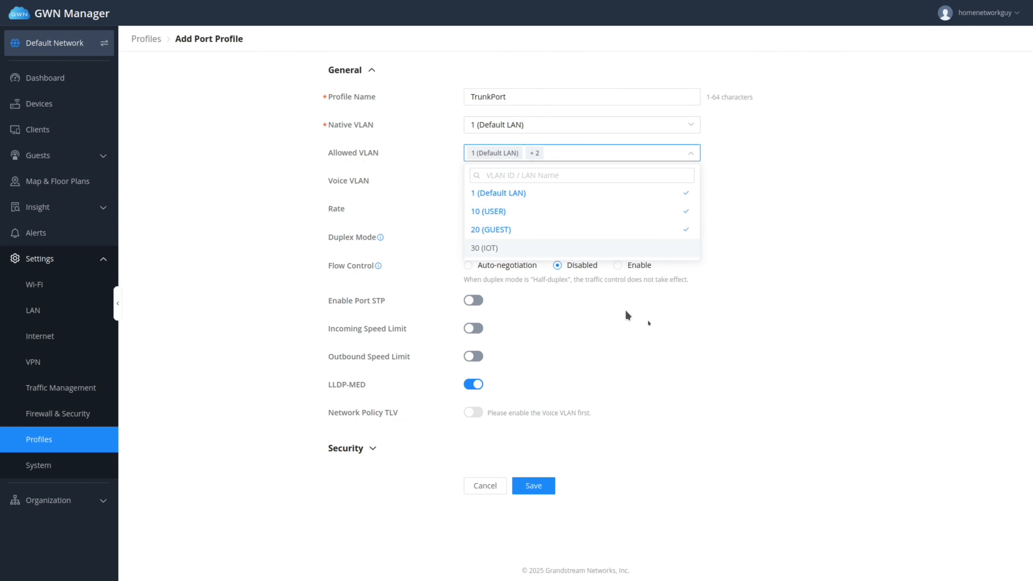
{"action": "left_click", "coordinate": [645, 310]}
{"action": "left_click", "coordinate": [533, 486]}
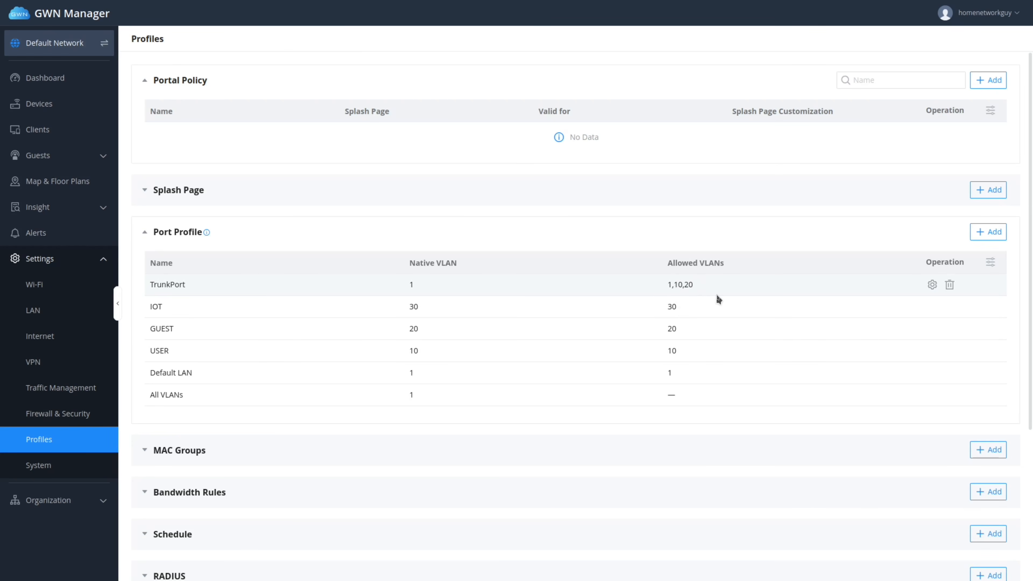
{"action": "left_click", "coordinate": [949, 286]}
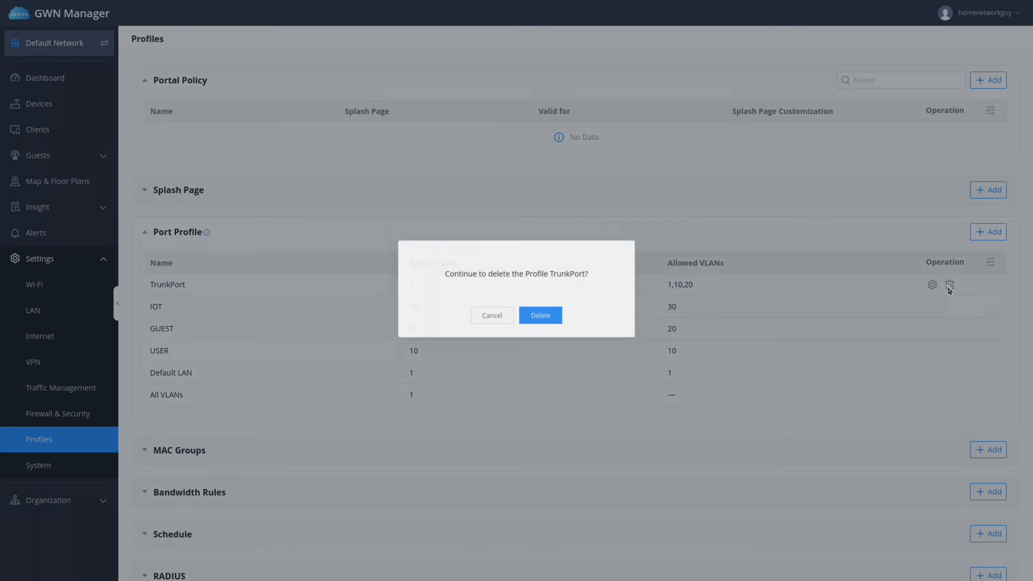
{"action": "left_click", "coordinate": [548, 318]}
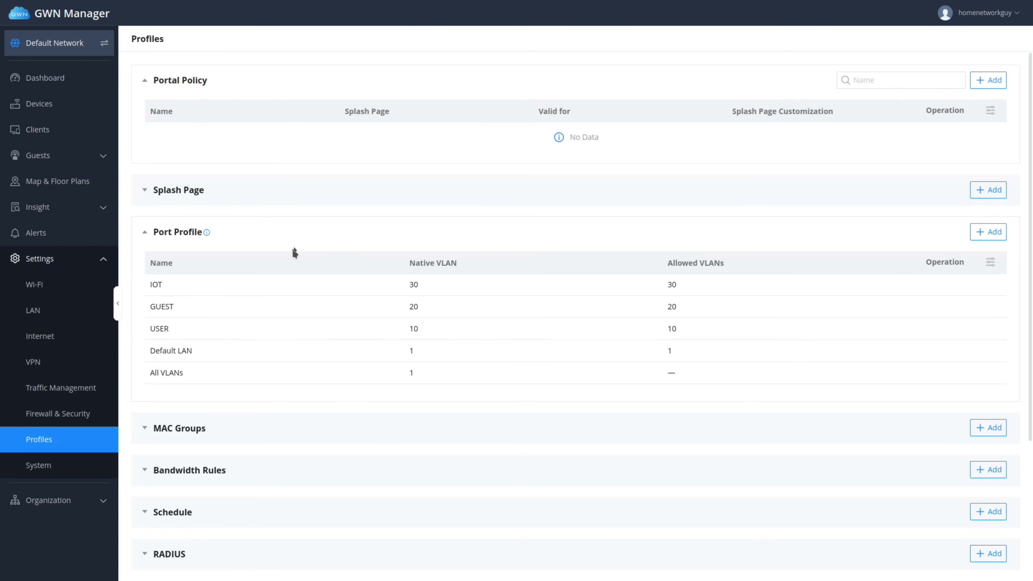
{"action": "left_click", "coordinate": [59, 108]}
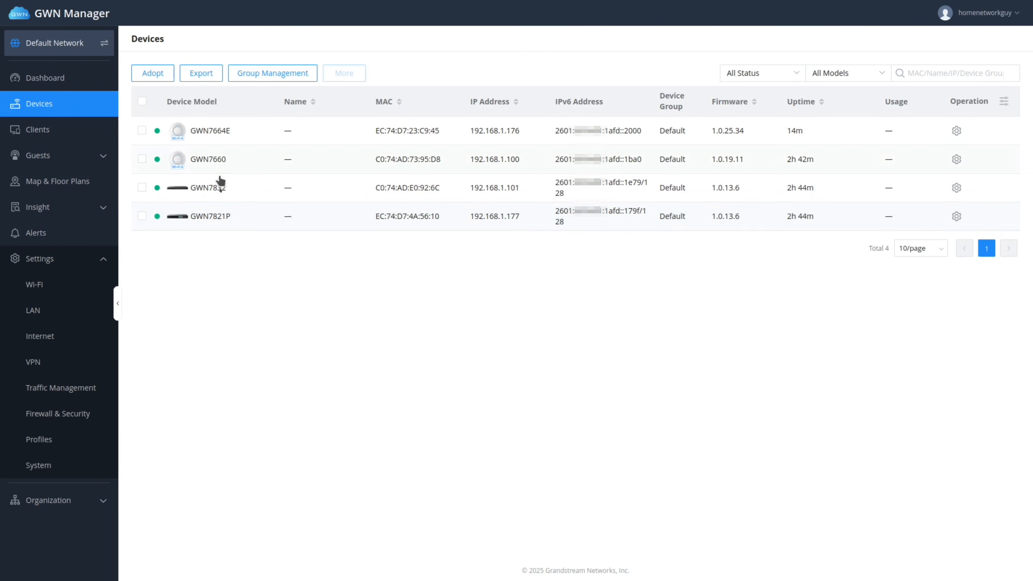
Open the GWN7821P switch's details and show its Port tab.
{"action": "left_click", "coordinate": [212, 220]}
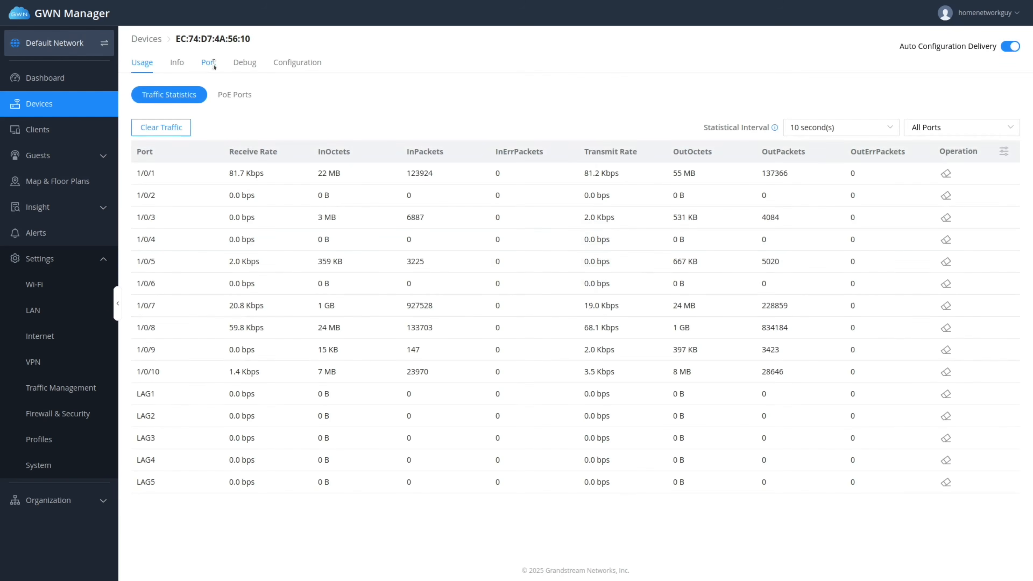
{"action": "left_click", "coordinate": [208, 62]}
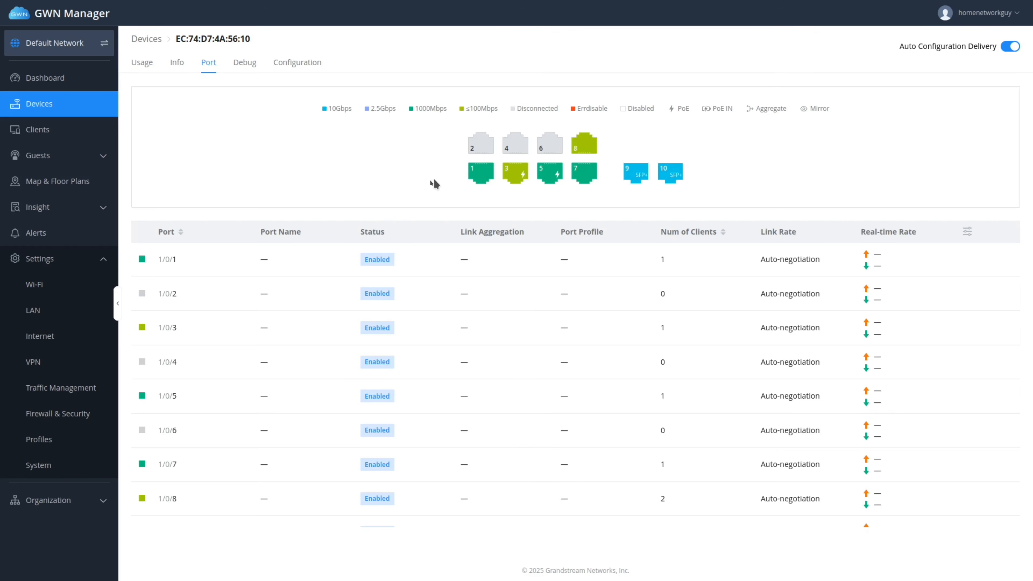
Assign the Default LAN port profile to ports 1, 7 and 8 and save.
{"action": "left_click", "coordinate": [480, 177]}
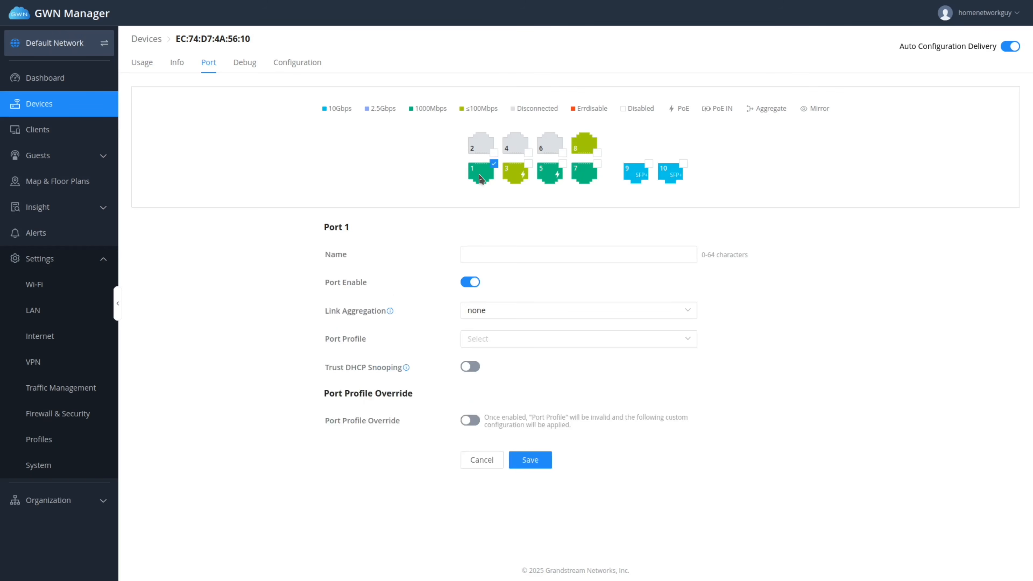
{"action": "left_click", "coordinate": [589, 170]}
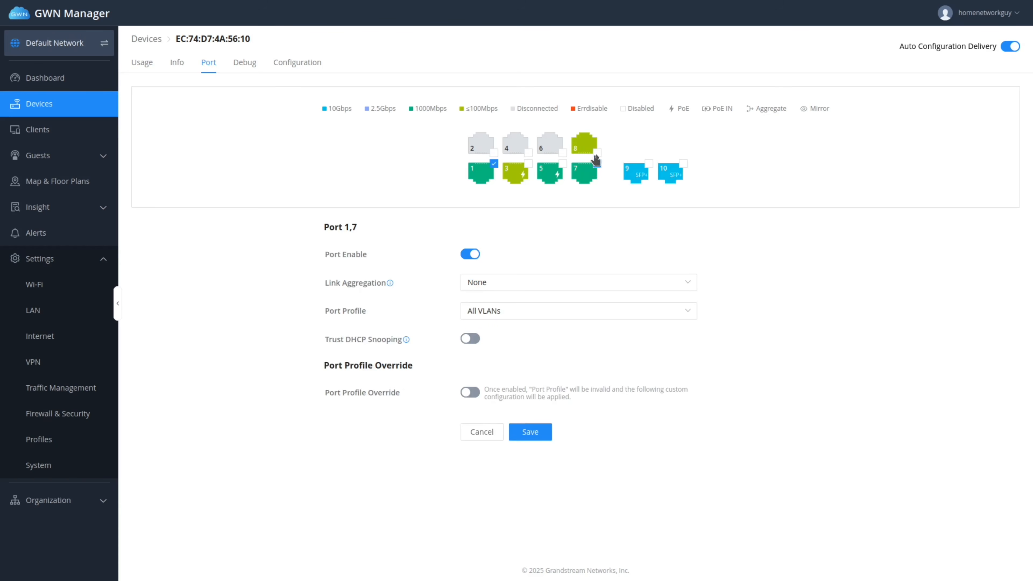
{"action": "left_click", "coordinate": [596, 154]}
{"action": "left_click", "coordinate": [487, 316]}
{"action": "left_click", "coordinate": [477, 355]}
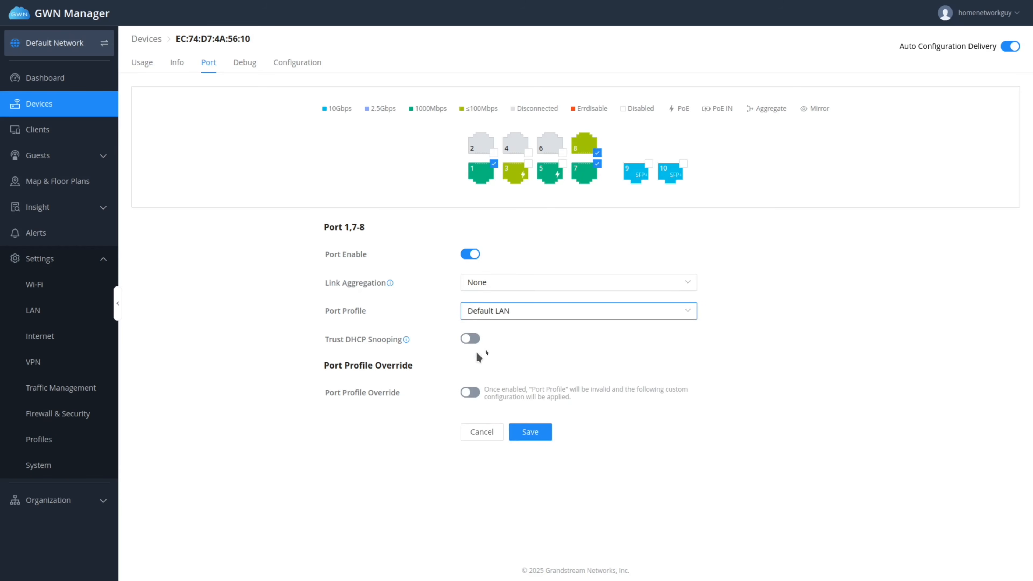
{"action": "left_click", "coordinate": [528, 434]}
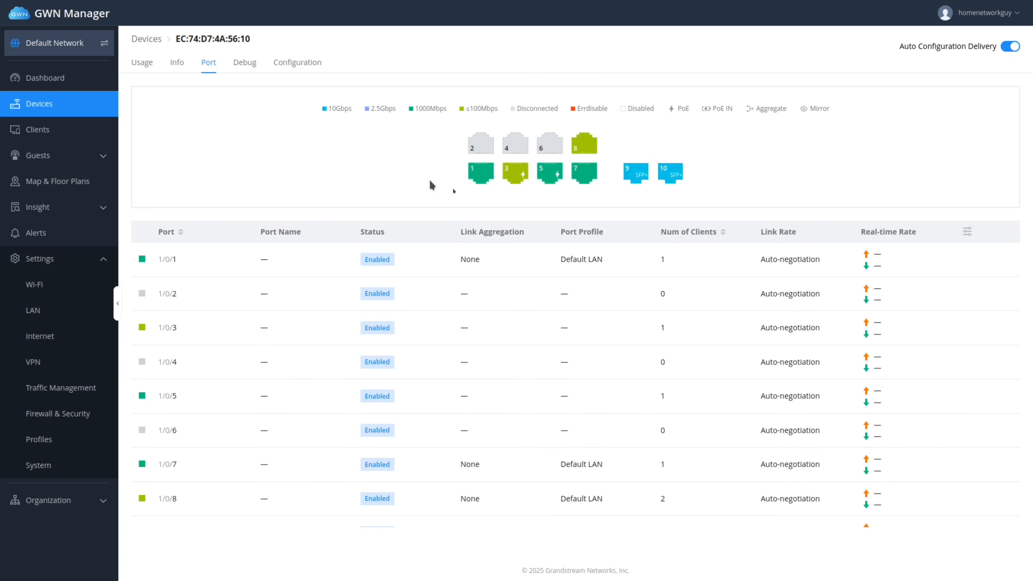
{"action": "left_click", "coordinate": [520, 174]}
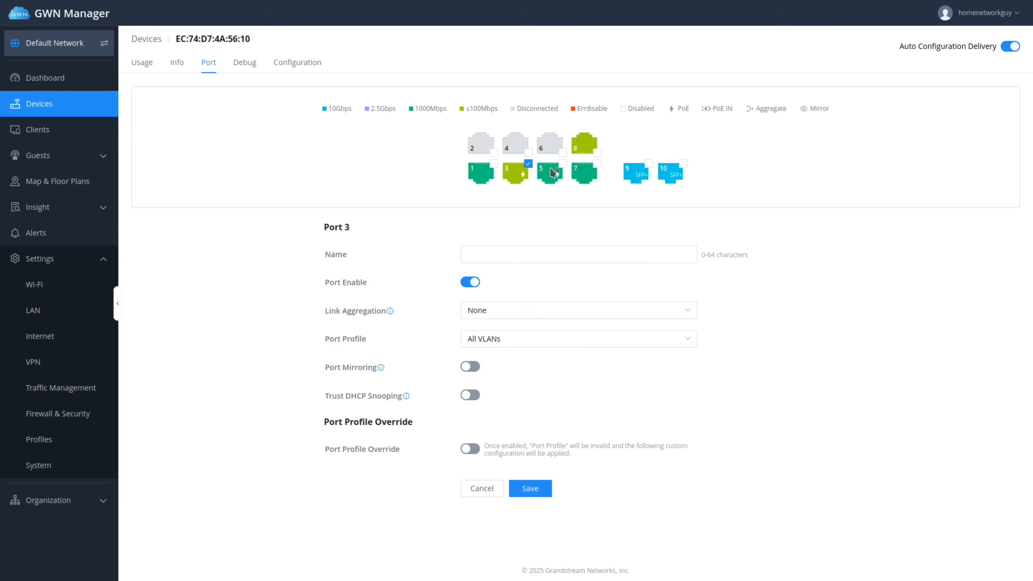
Apply the All VLANs port profile to ports 3, 5, 9 and 10 and save.
{"action": "left_click", "coordinate": [560, 170]}
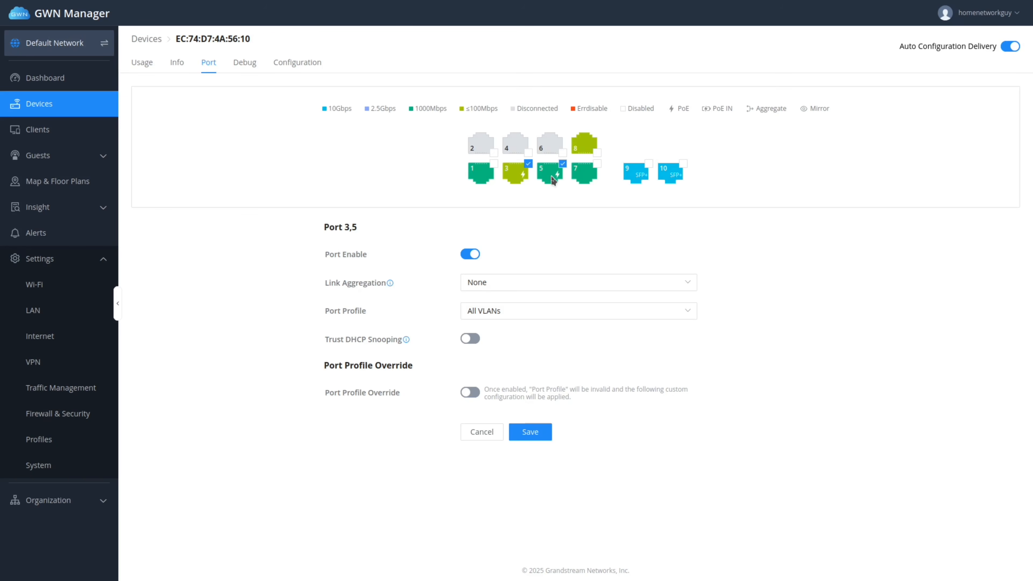
{"action": "left_click", "coordinate": [647, 164]}
{"action": "left_click", "coordinate": [682, 164]}
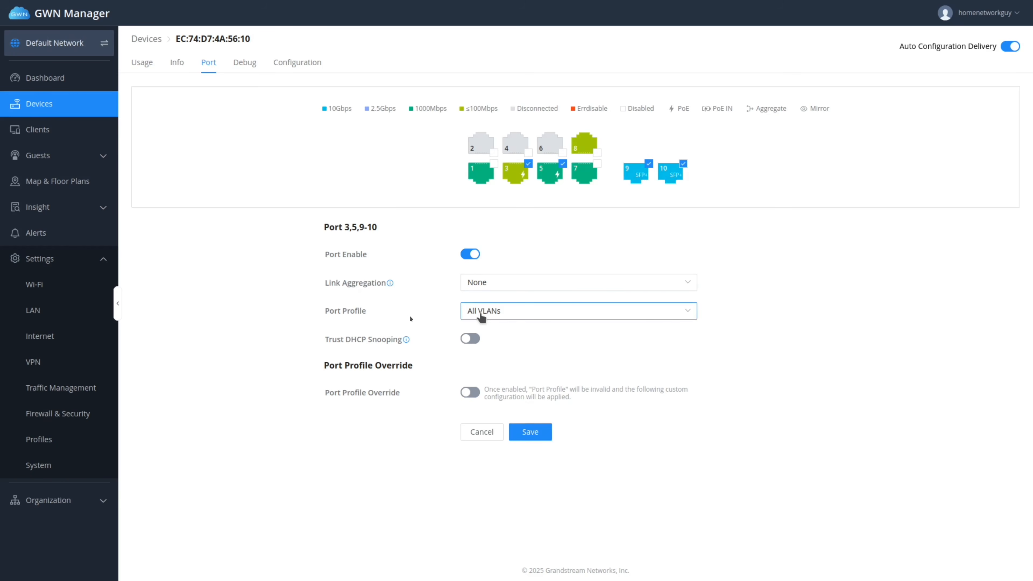
{"action": "left_click", "coordinate": [524, 317]}
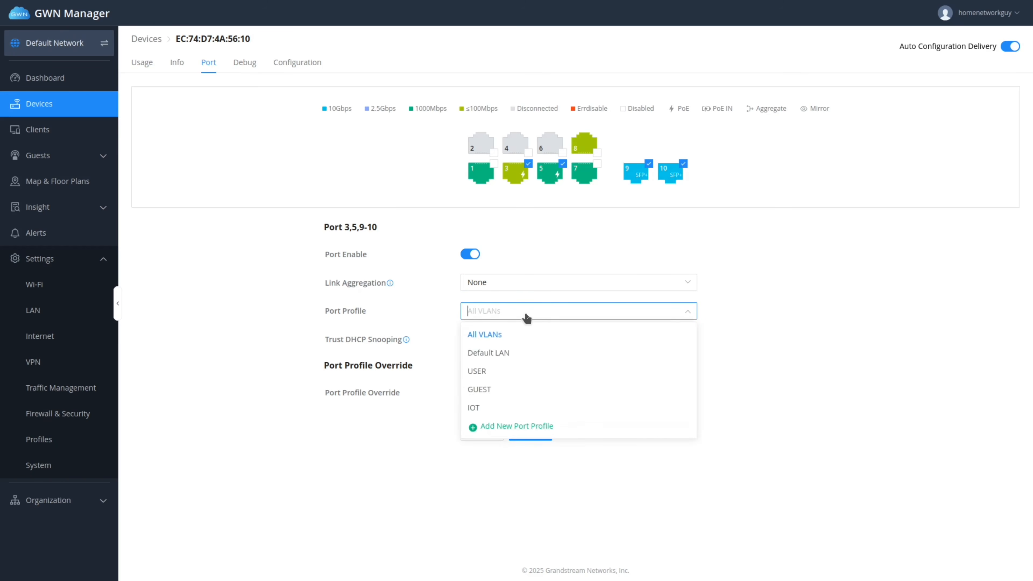
{"action": "left_click", "coordinate": [526, 318]}
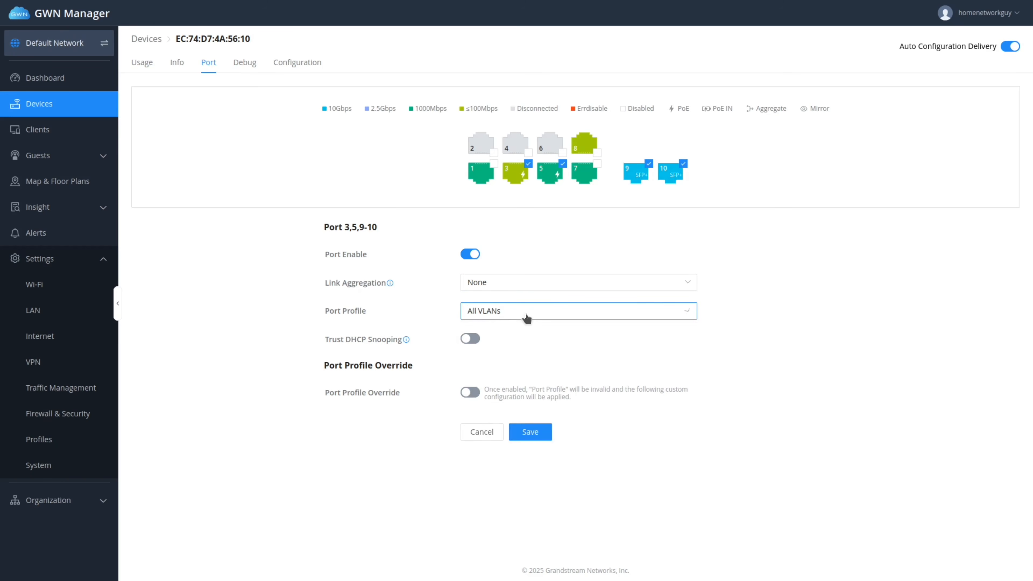
{"action": "left_click", "coordinate": [530, 432]}
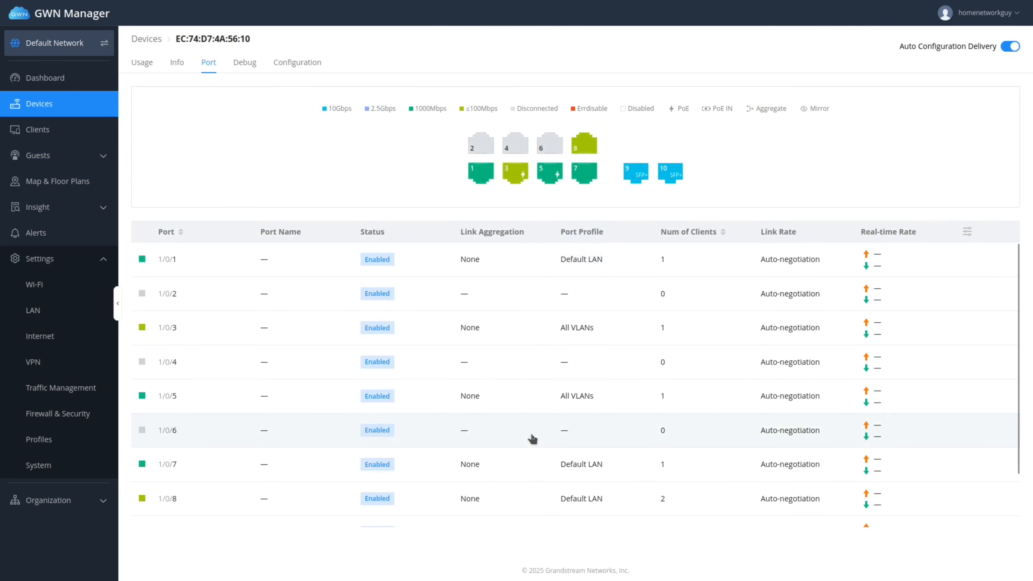
Save switch ports 2, 4 and 6 with the GUEST port profile, then return to the Devices list.
{"action": "left_click", "coordinate": [484, 152]}
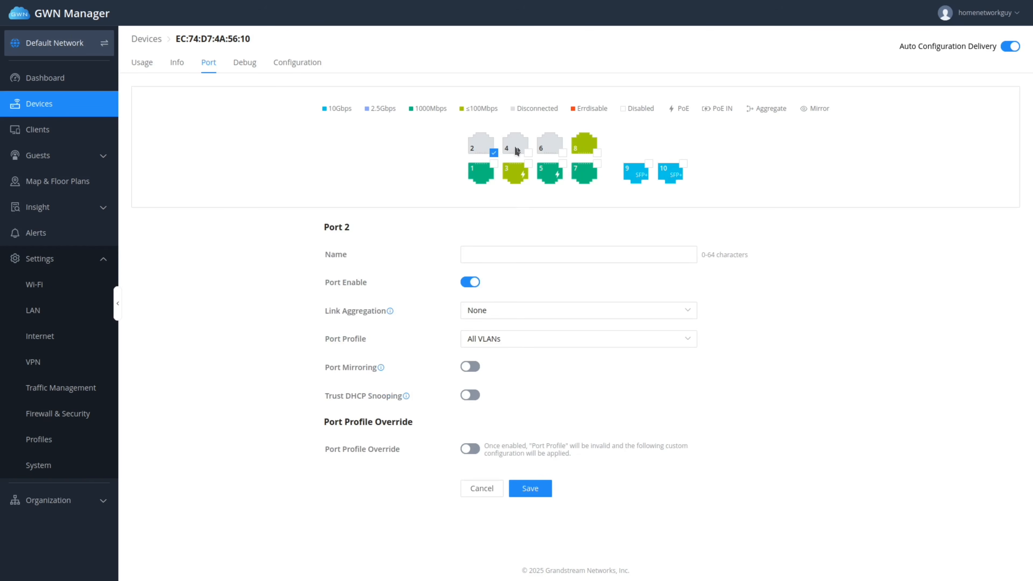
{"action": "left_click", "coordinate": [527, 153]}
{"action": "left_click", "coordinate": [562, 153]}
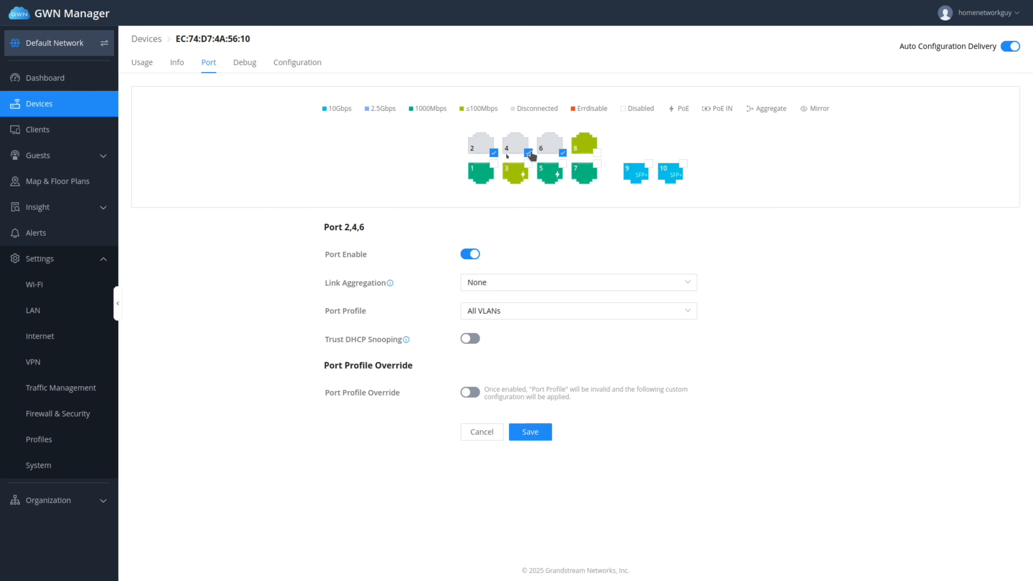
{"action": "left_click", "coordinate": [519, 315]}
{"action": "left_click", "coordinate": [494, 388]}
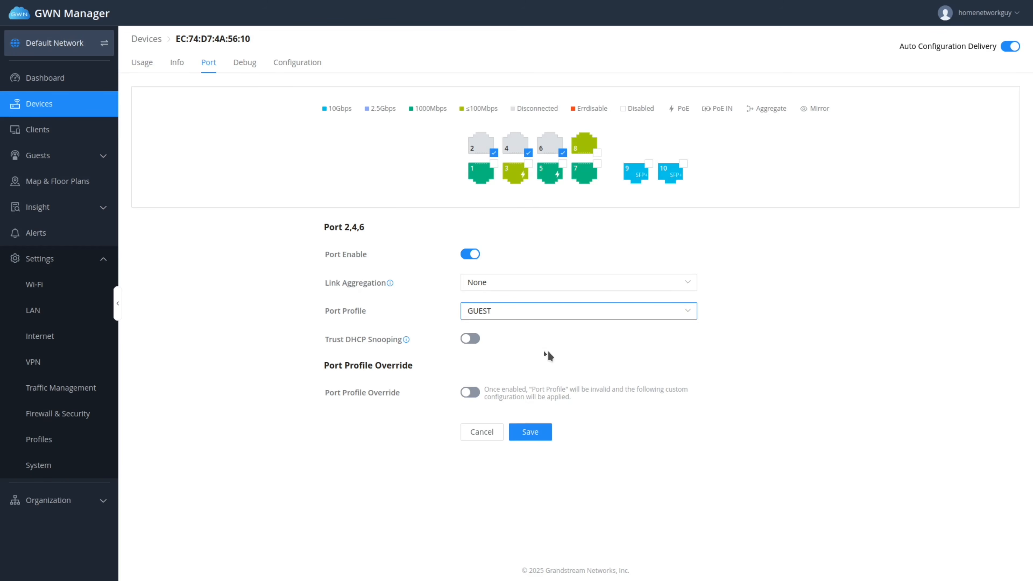
{"action": "left_click", "coordinate": [537, 430]}
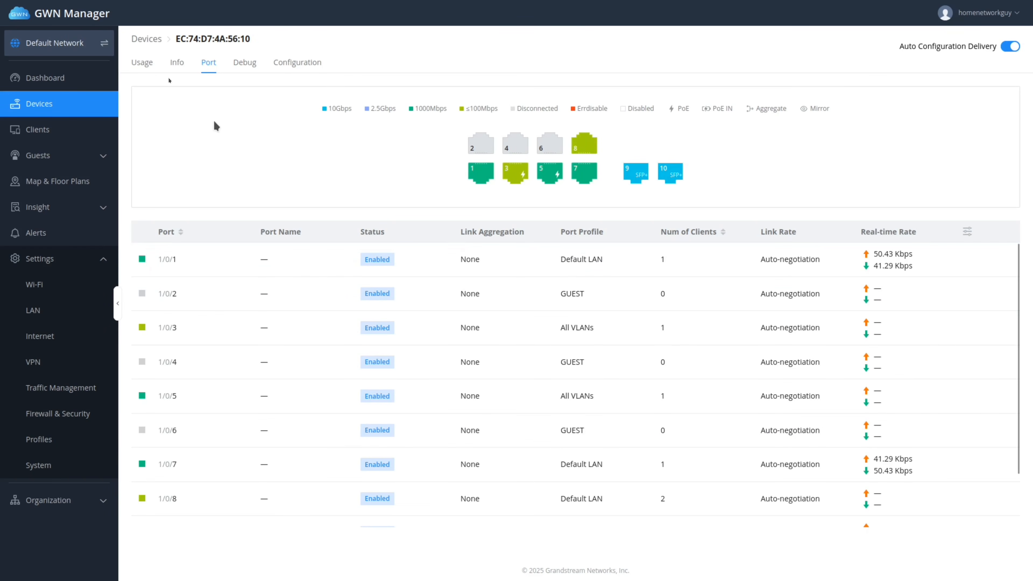
{"action": "left_click", "coordinate": [151, 42]}
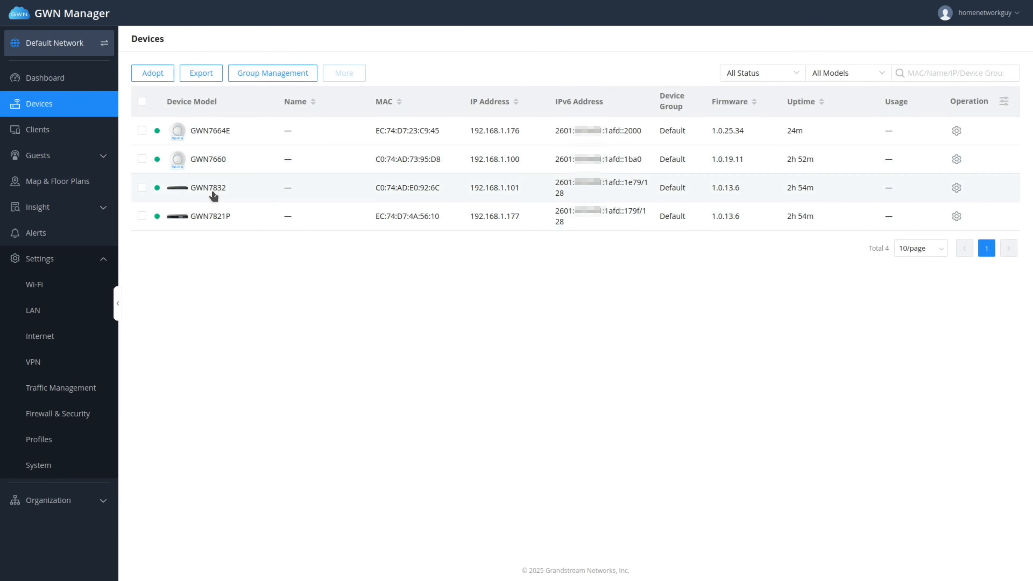
On the GWN7832 switch's ports, save ports 10 and 12 with the All VLANs profile.
{"action": "left_click", "coordinate": [213, 195]}
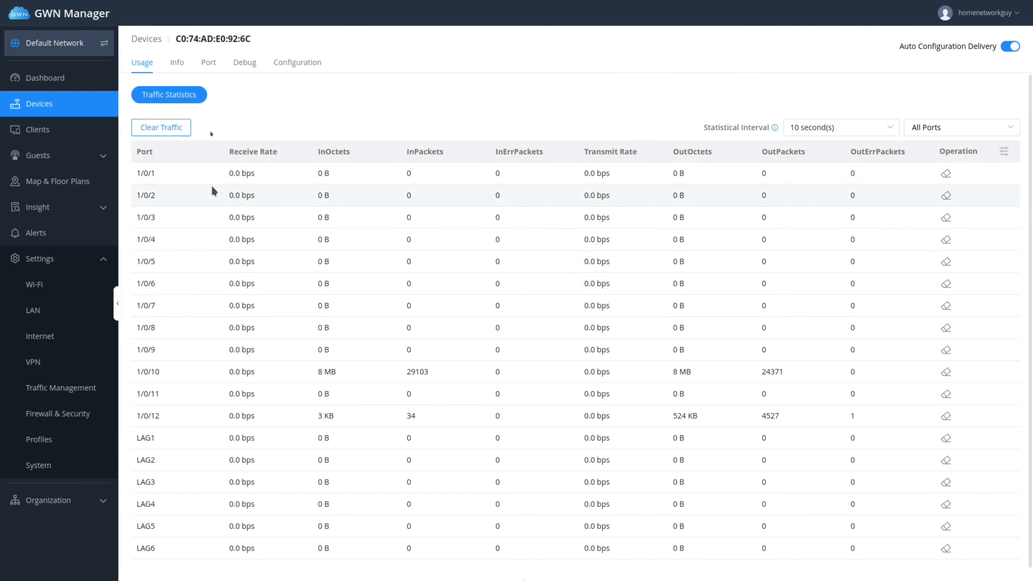
{"action": "left_click", "coordinate": [210, 65]}
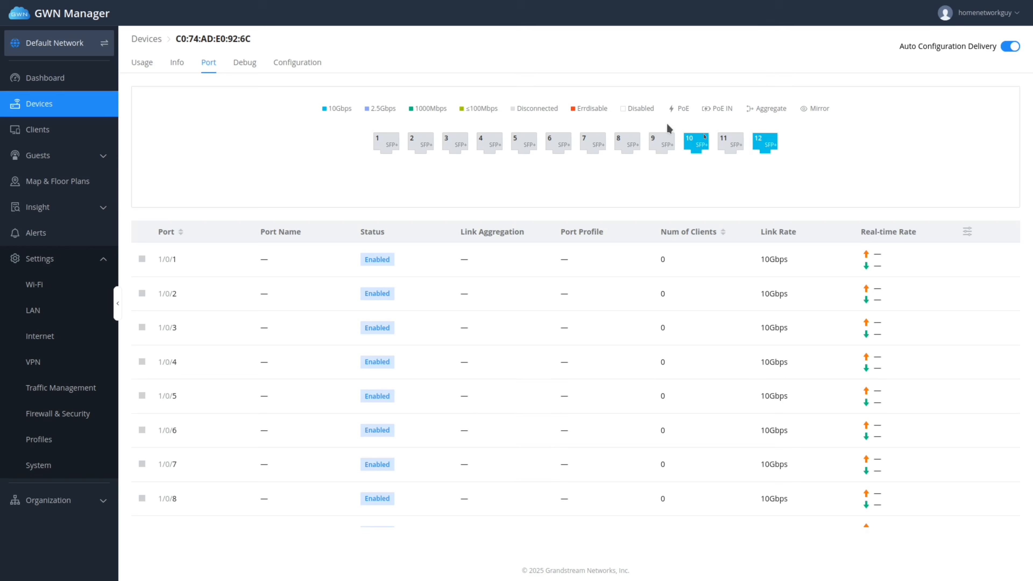
{"action": "left_click", "coordinate": [692, 141]}
{"action": "left_click", "coordinate": [778, 135]}
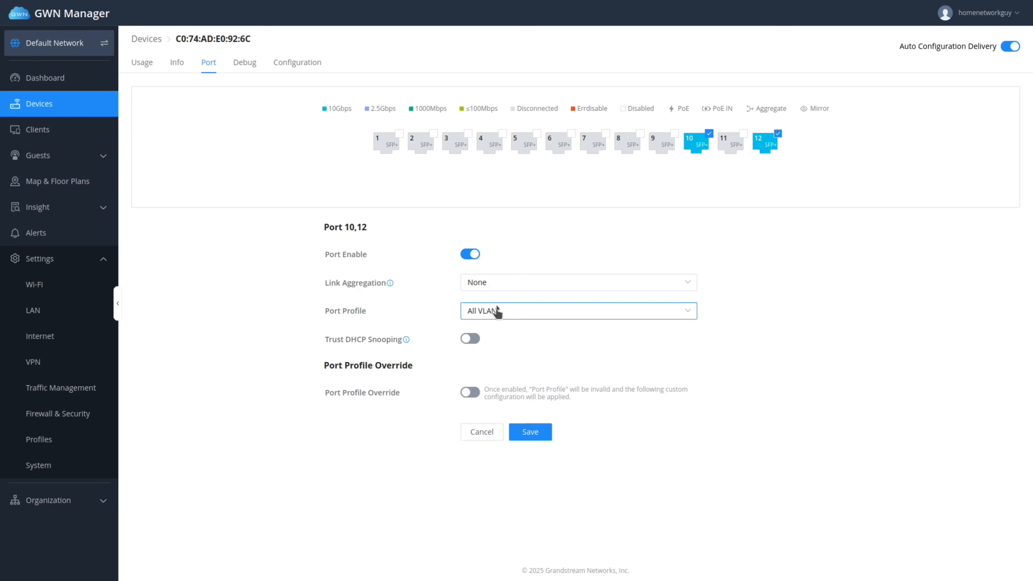
{"action": "left_click", "coordinate": [530, 432]}
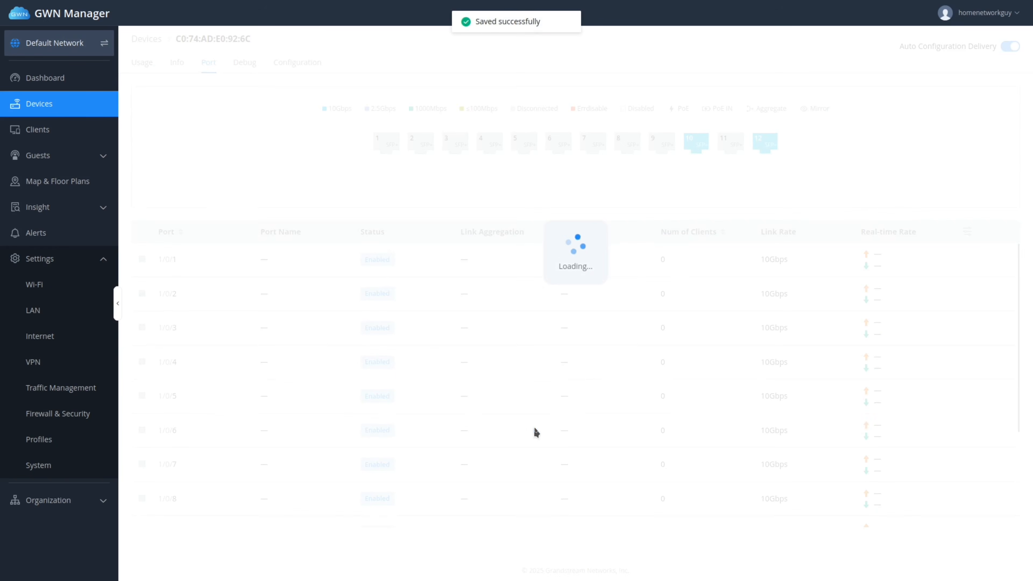
{"action": "left_click", "coordinate": [383, 145]}
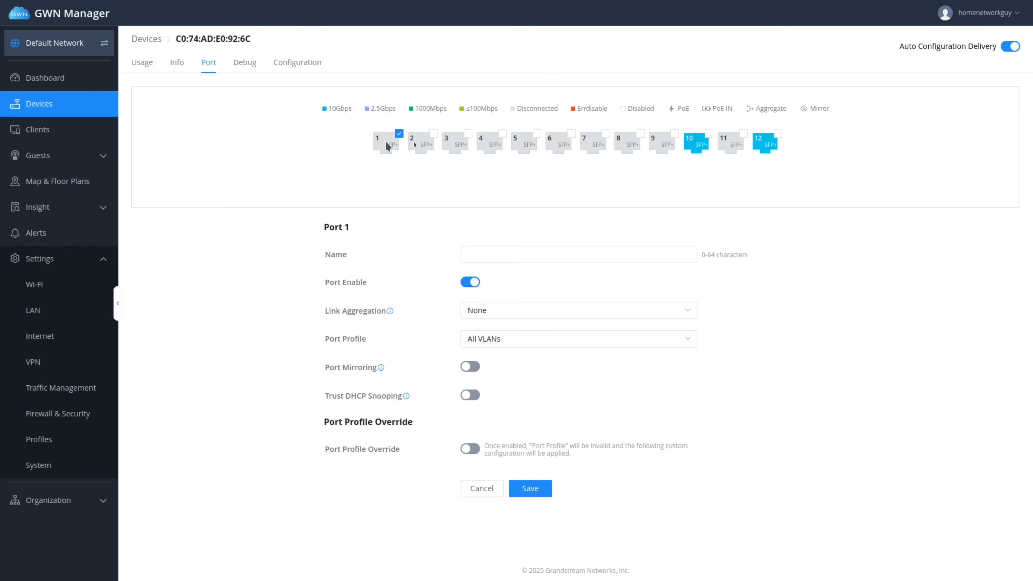
Add GWN7832 ports 2 through 9 and port 11 to the ports being edited with port 1.
{"action": "left_click", "coordinate": [434, 134]}
{"action": "left_click", "coordinate": [468, 135]}
{"action": "left_click", "coordinate": [503, 134]}
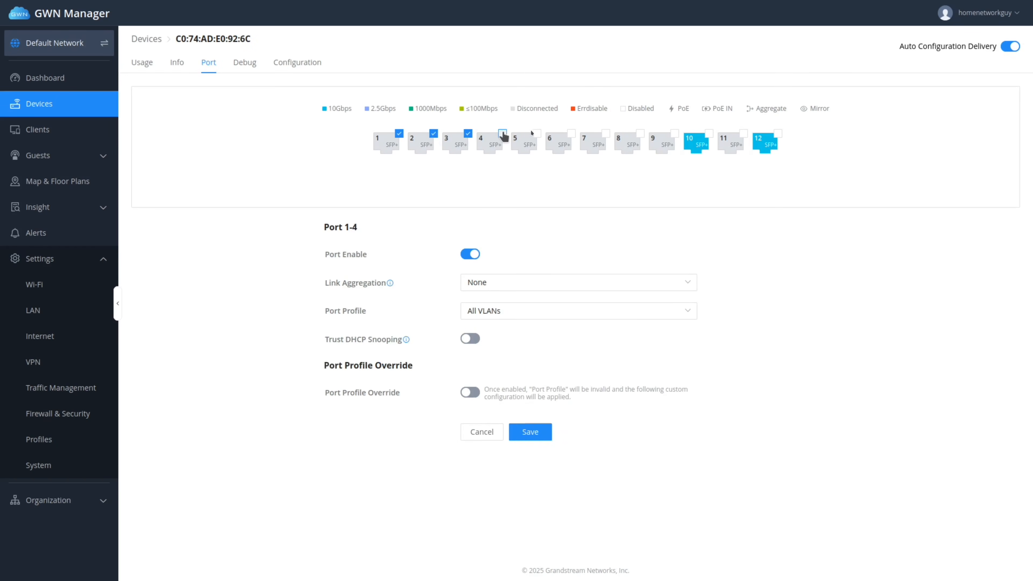
{"action": "left_click", "coordinate": [537, 134]}
{"action": "left_click", "coordinate": [571, 134]}
{"action": "left_click", "coordinate": [606, 134]}
{"action": "left_click", "coordinate": [640, 133]}
{"action": "left_click", "coordinate": [675, 134]}
{"action": "left_click", "coordinate": [744, 134]}
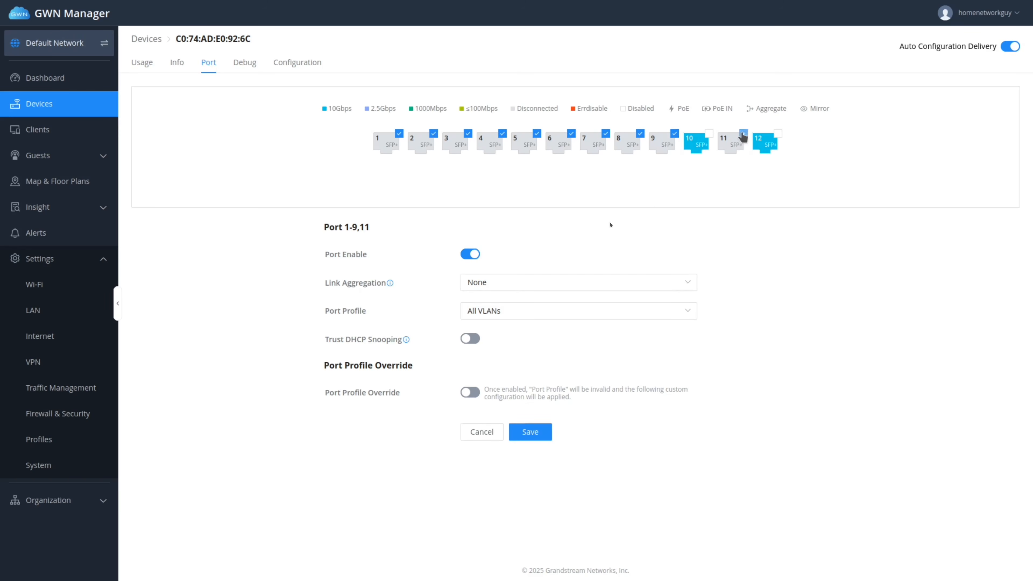
Give the selected ports the GUEST port profile, then return to the device list.
{"action": "left_click", "coordinate": [479, 316]}
{"action": "left_click", "coordinate": [480, 390]}
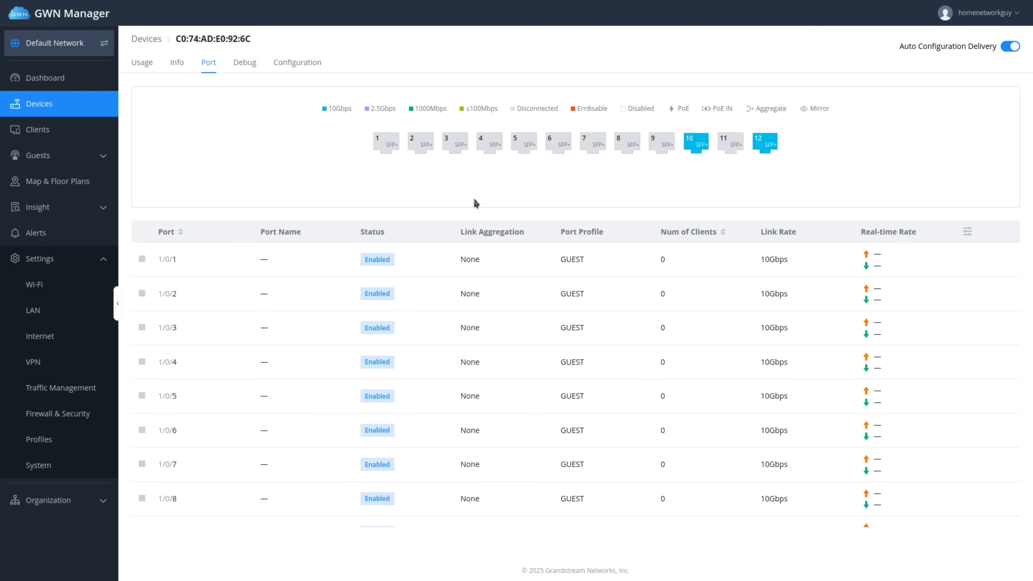
{"action": "left_click", "coordinate": [57, 109]}
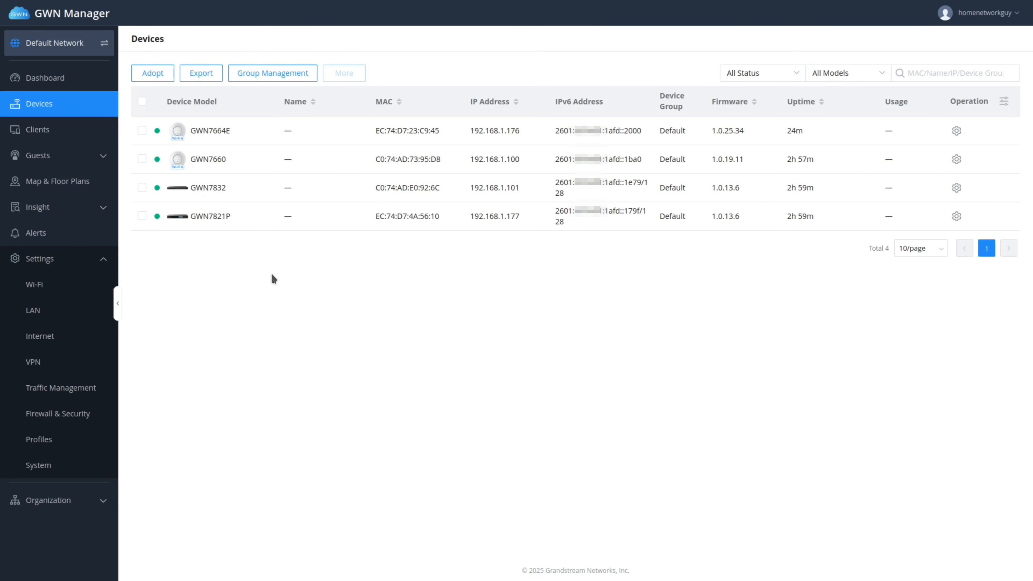
Open GWN Manager's Wi-Fi settings page listing the GWN-Manager wireless LAN.
{"action": "left_click", "coordinate": [39, 287]}
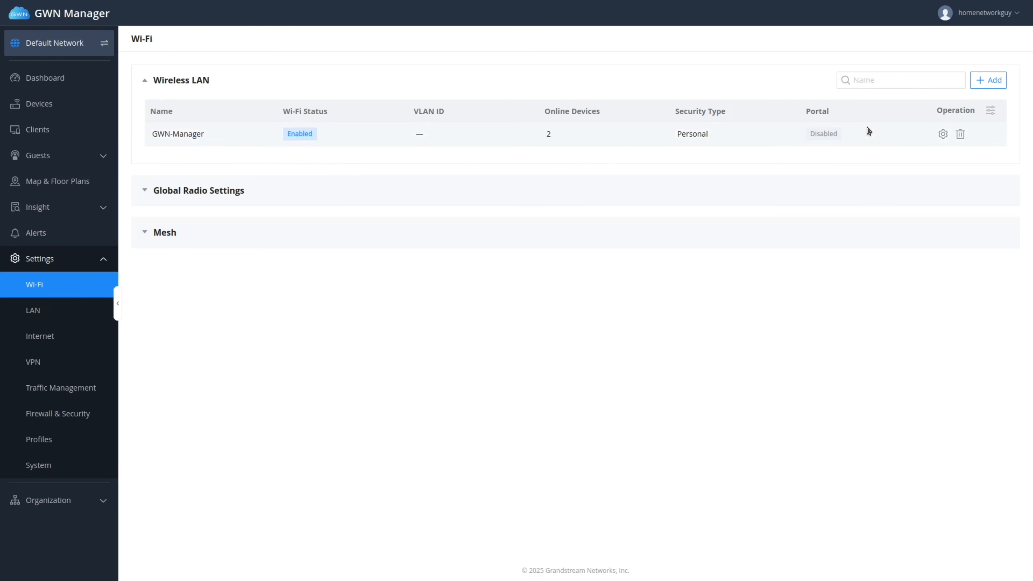
Rename the GWN-Manager network's SSID to HNG-USER.
{"action": "left_click", "coordinate": [944, 135]}
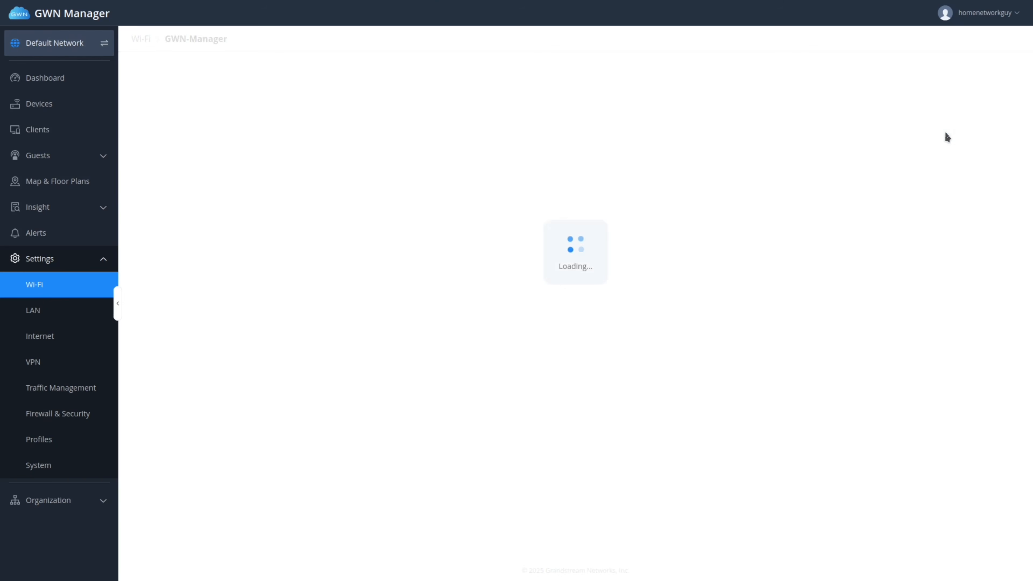
{"action": "left_click", "coordinate": [678, 128]}
{"action": "triple_click", "coordinate": [524, 124]}
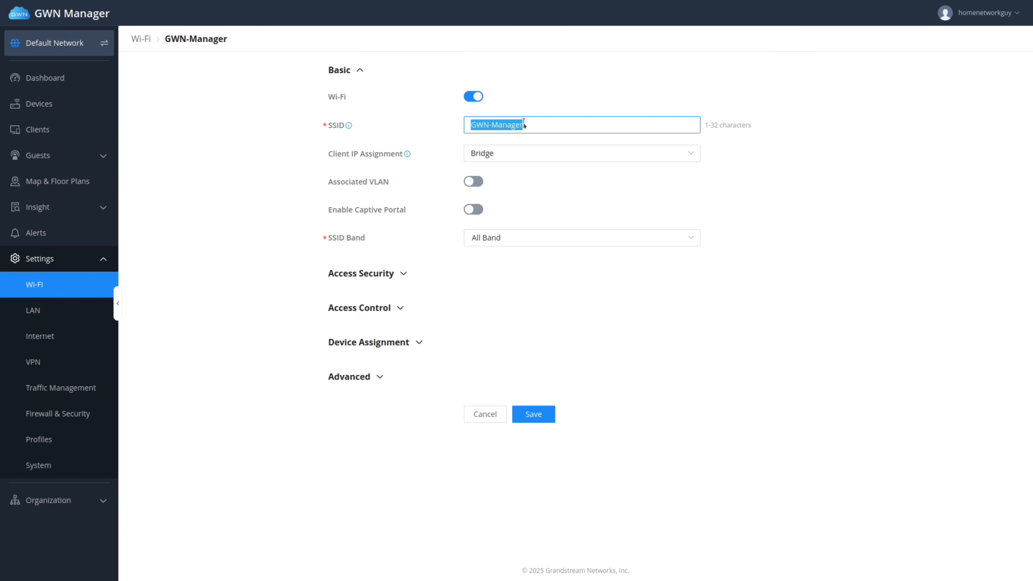
{"action": "type", "text": "HNG-USER"}
Keep Bridge IP assignment and associate the network with VLAN 10 (USER).
{"action": "left_click", "coordinate": [514, 159]}
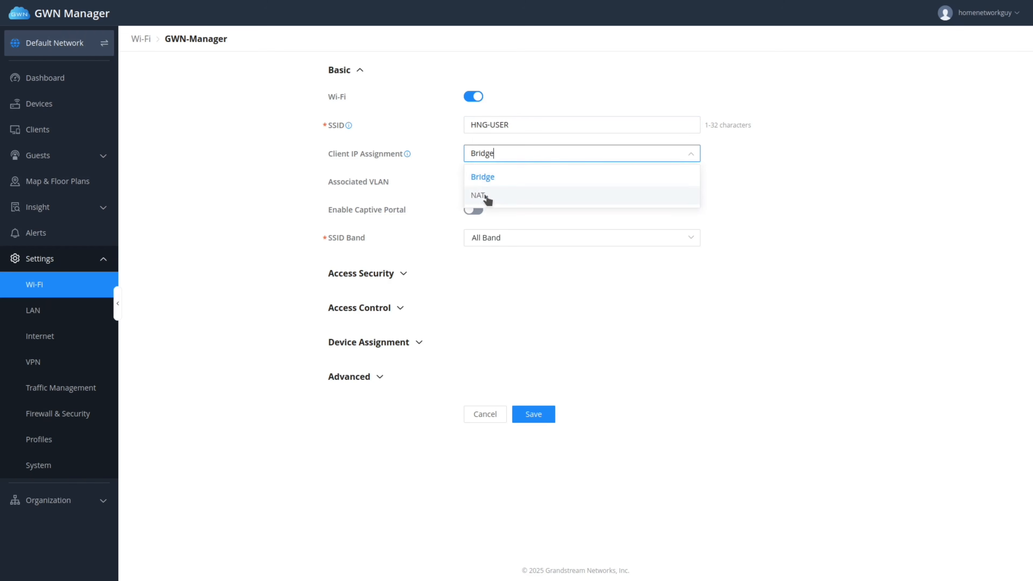
{"action": "left_click", "coordinate": [450, 158]}
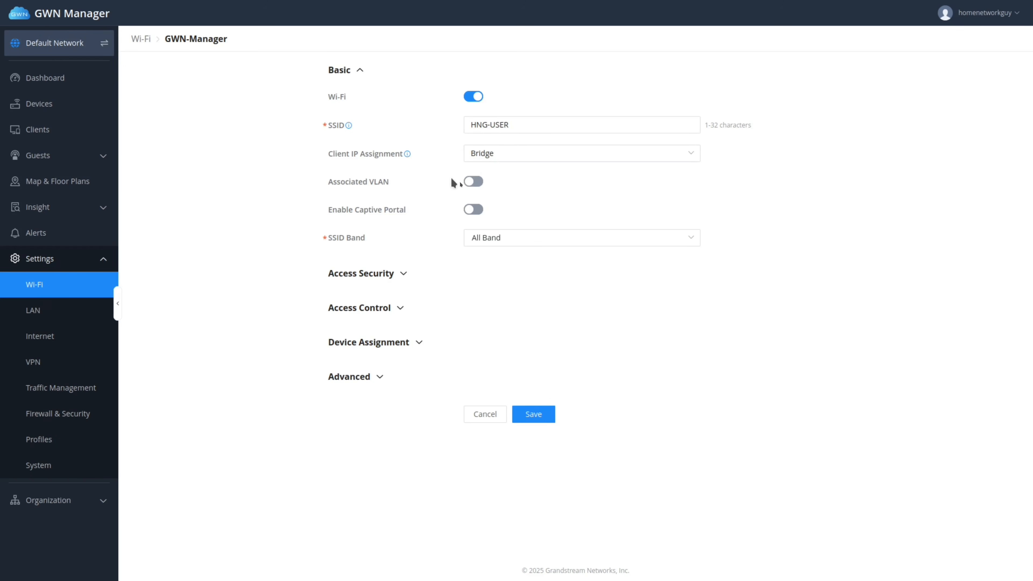
{"action": "left_click", "coordinate": [472, 183]}
{"action": "left_click", "coordinate": [510, 209]}
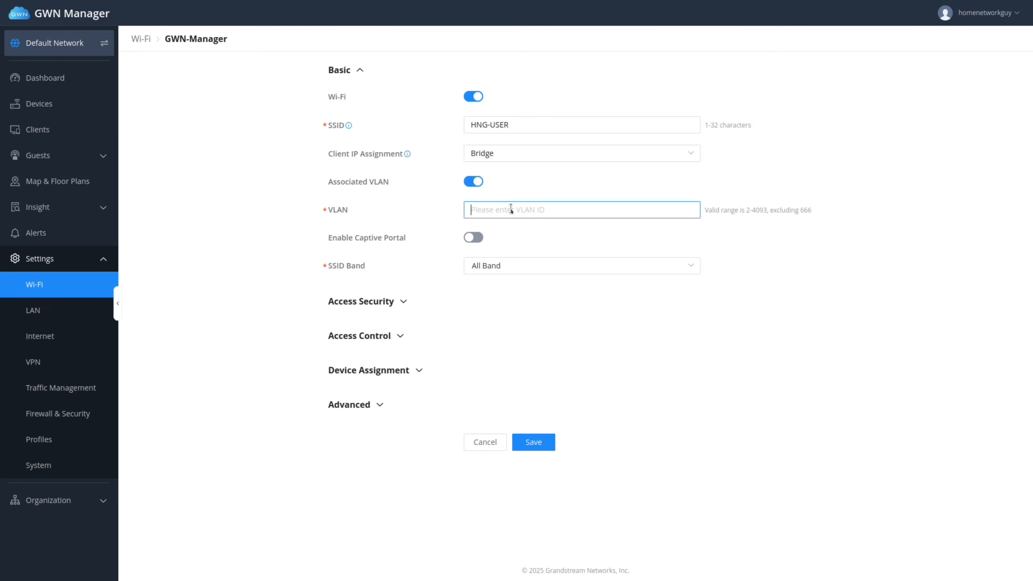
{"action": "left_click", "coordinate": [504, 243]}
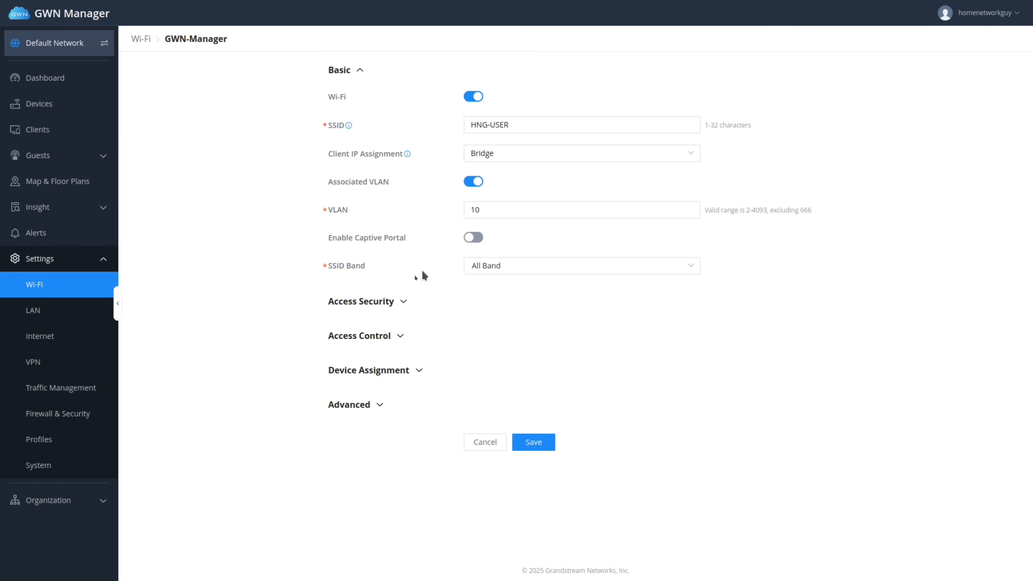
{"action": "left_click", "coordinate": [404, 302]}
Keep WPA2 mode and replace the WPA pre-shared key with a new key.
{"action": "left_click", "coordinate": [507, 356]}
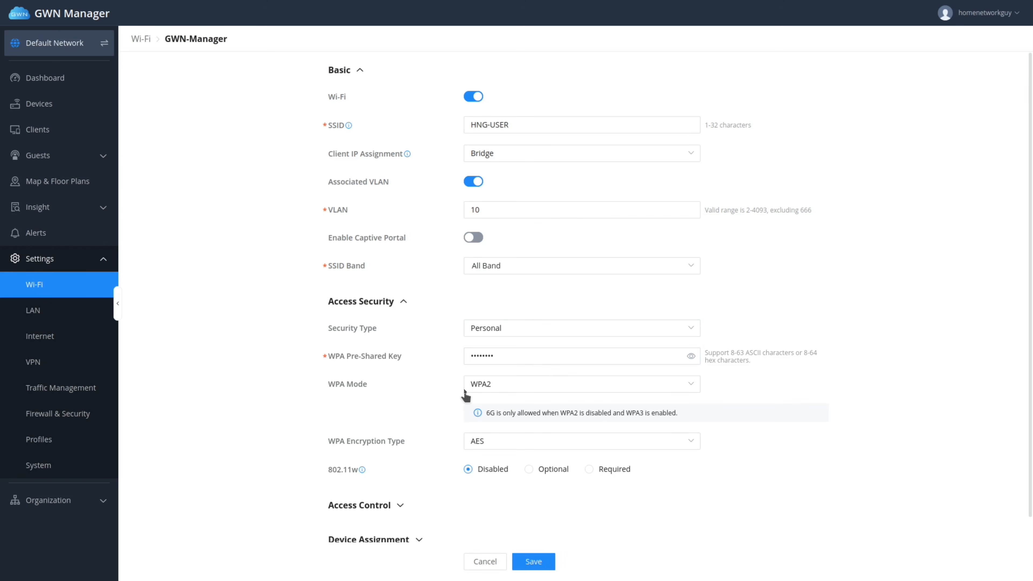
{"action": "left_click", "coordinate": [500, 389]}
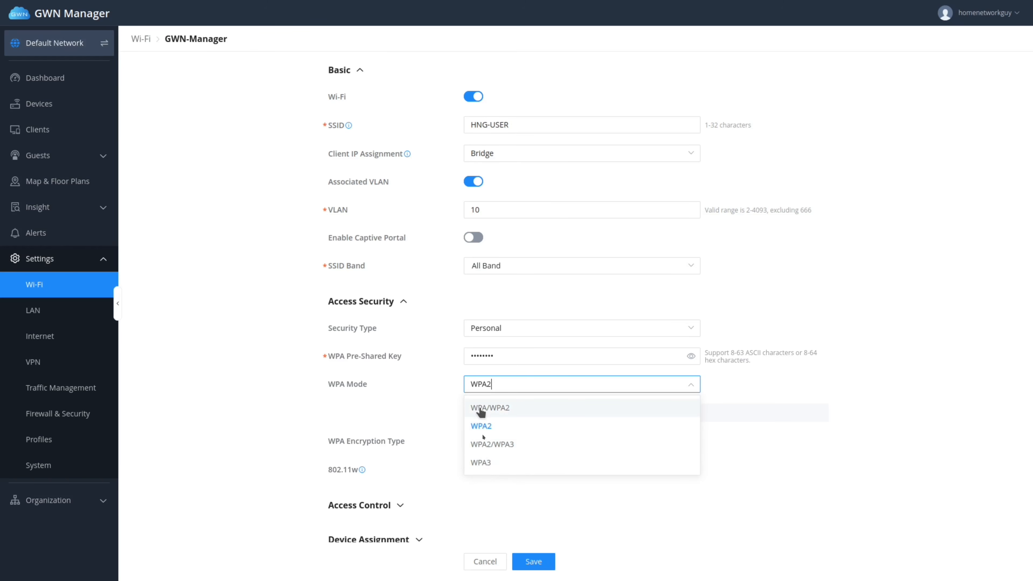
{"action": "left_click", "coordinate": [453, 401]}
{"action": "left_click", "coordinate": [594, 354]}
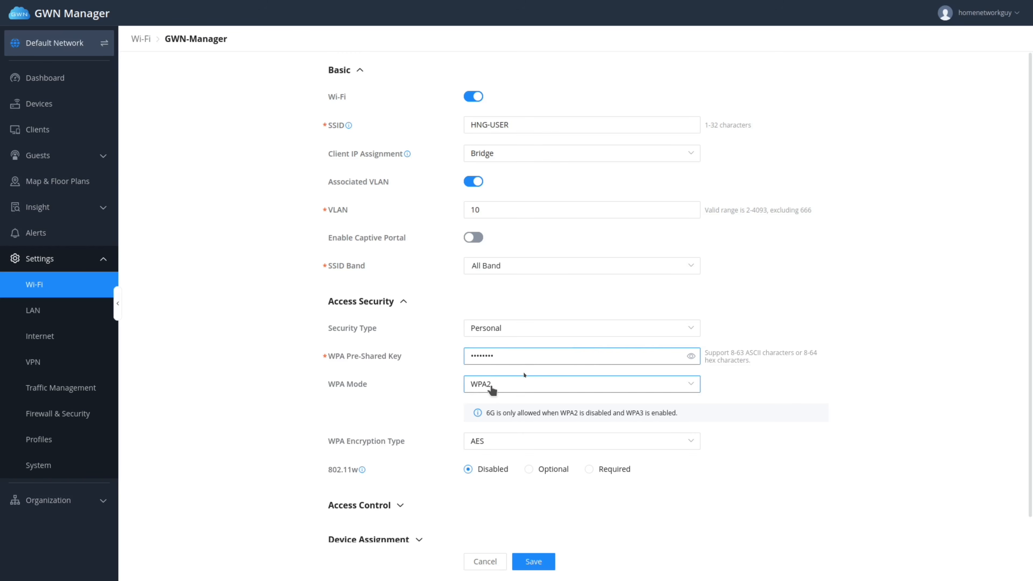
{"action": "double_click", "coordinate": [550, 356]}
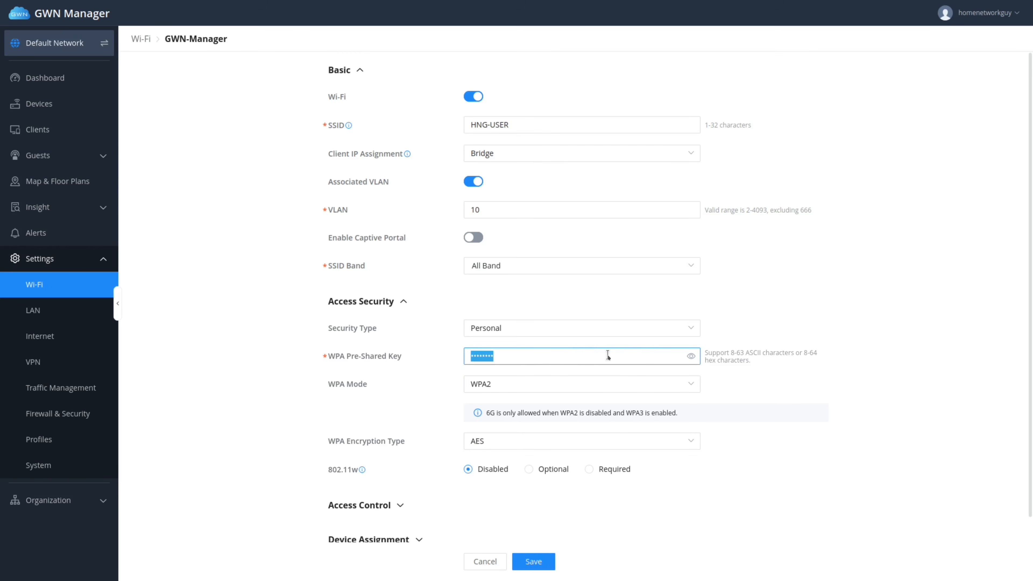
{"action": "type", "text": "•••••••••••"}
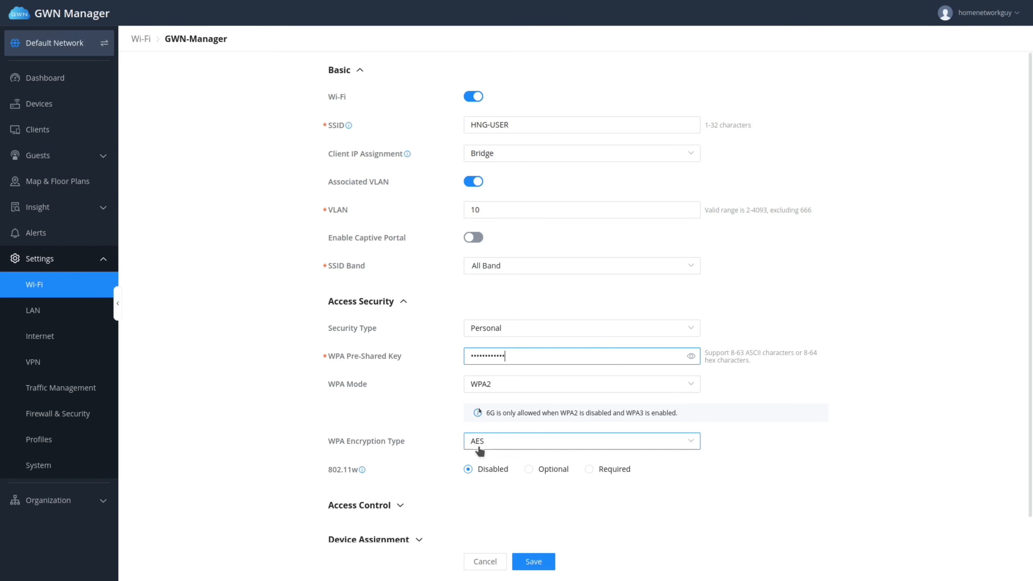
Leave Client Isolation off under Access Control after briefly enabling it.
{"action": "scroll", "coordinate": [457, 484], "scroll_direction": "down", "scroll_amount": 2}
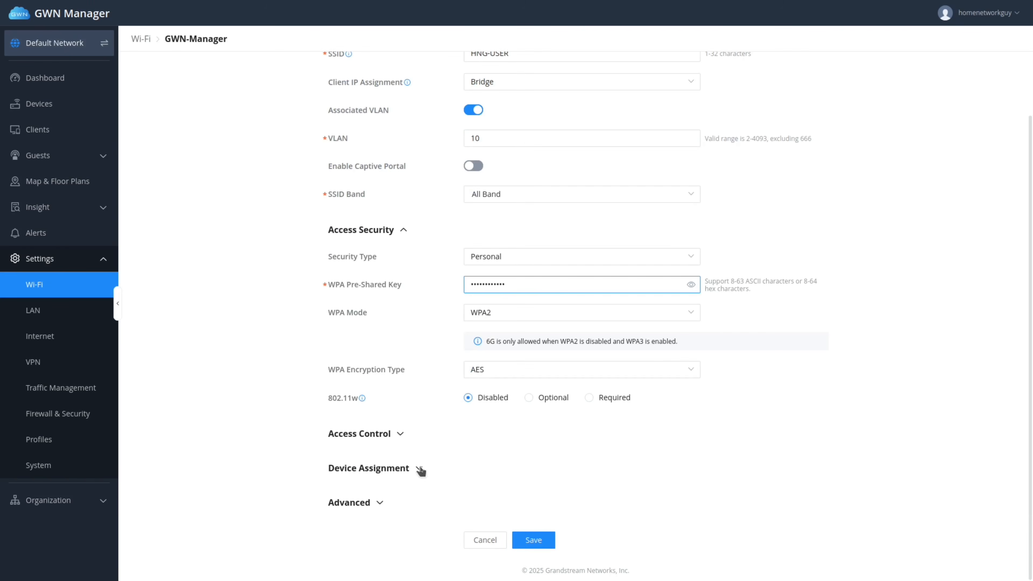
{"action": "left_click", "coordinate": [398, 435]}
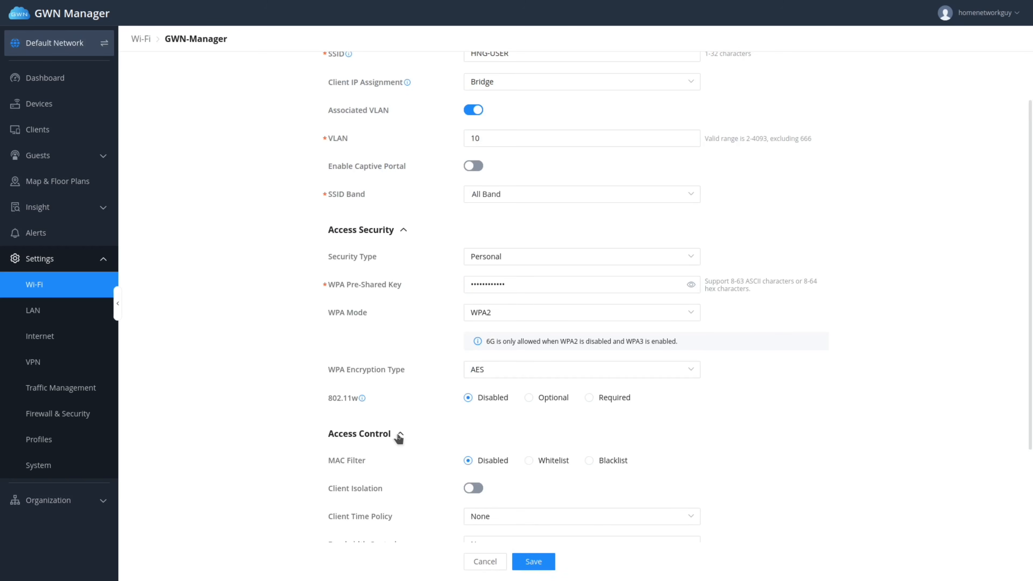
{"action": "scroll", "coordinate": [398, 438], "scroll_direction": "down", "scroll_amount": 3}
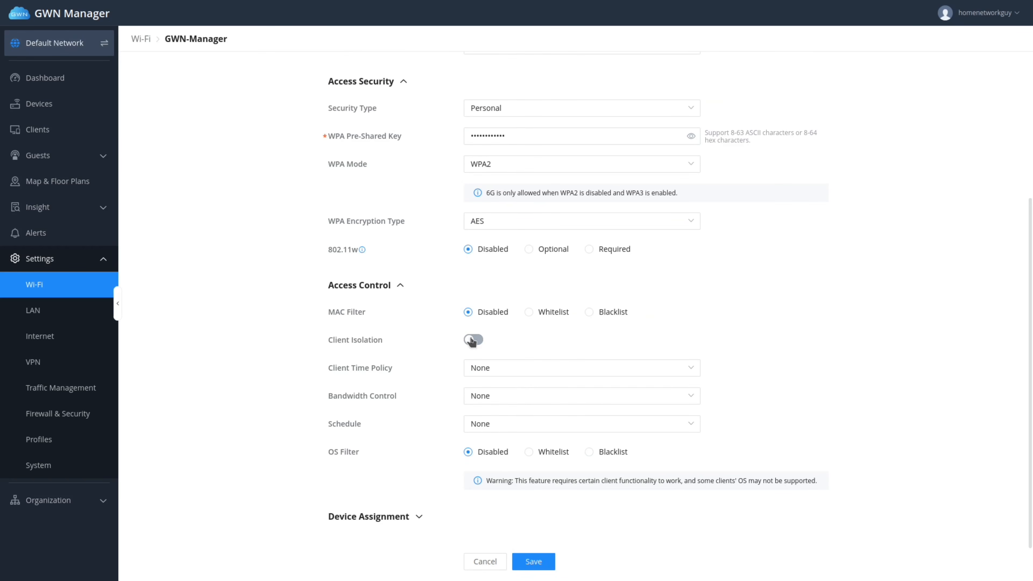
{"action": "left_click", "coordinate": [472, 340]}
{"action": "left_click", "coordinate": [483, 366]}
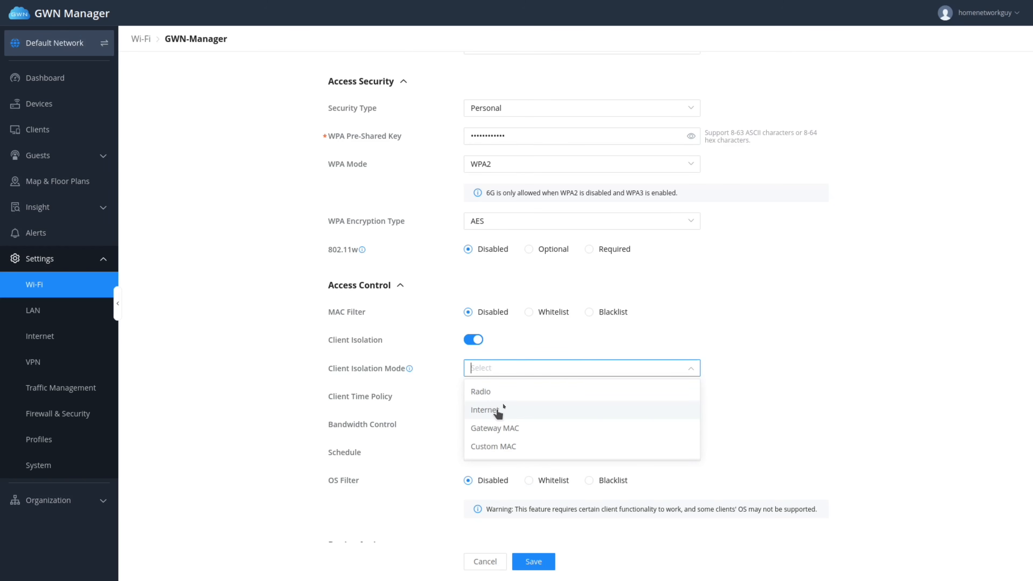
{"action": "left_click", "coordinate": [436, 370]}
{"action": "mouse_move", "coordinate": [410, 370]}
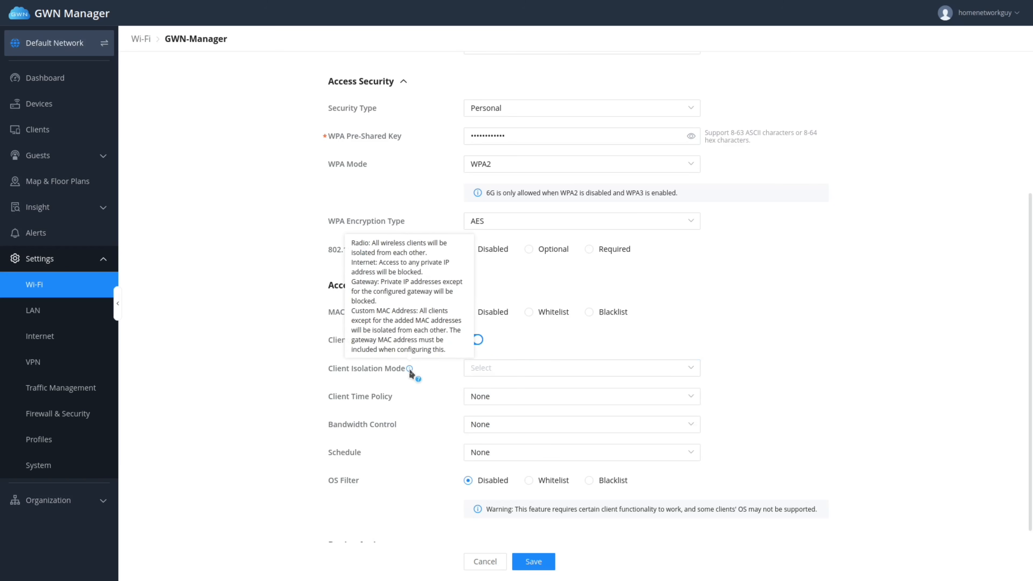
{"action": "left_click", "coordinate": [473, 340]}
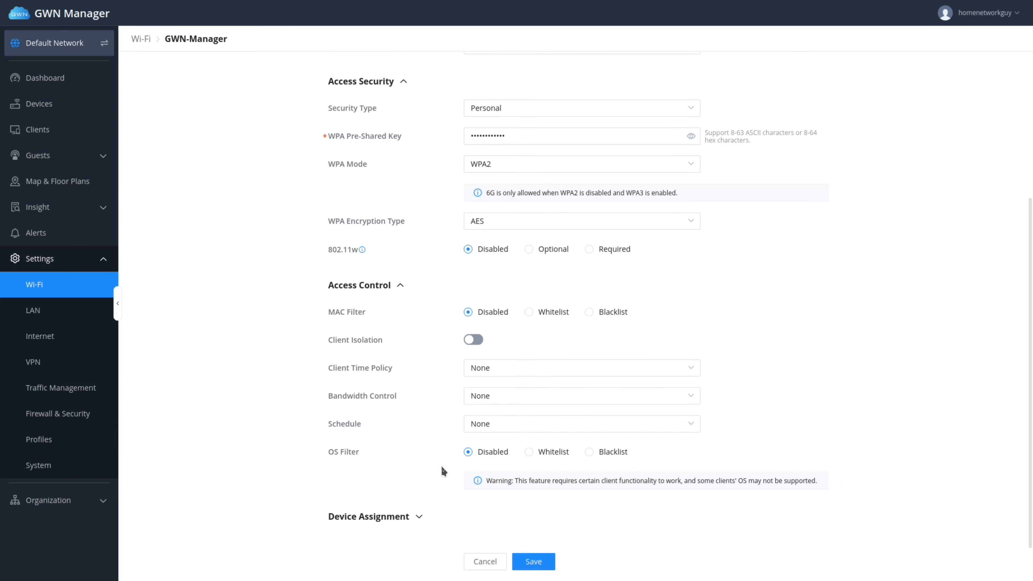
{"action": "scroll", "coordinate": [442, 468], "scroll_direction": "down", "scroll_amount": 2}
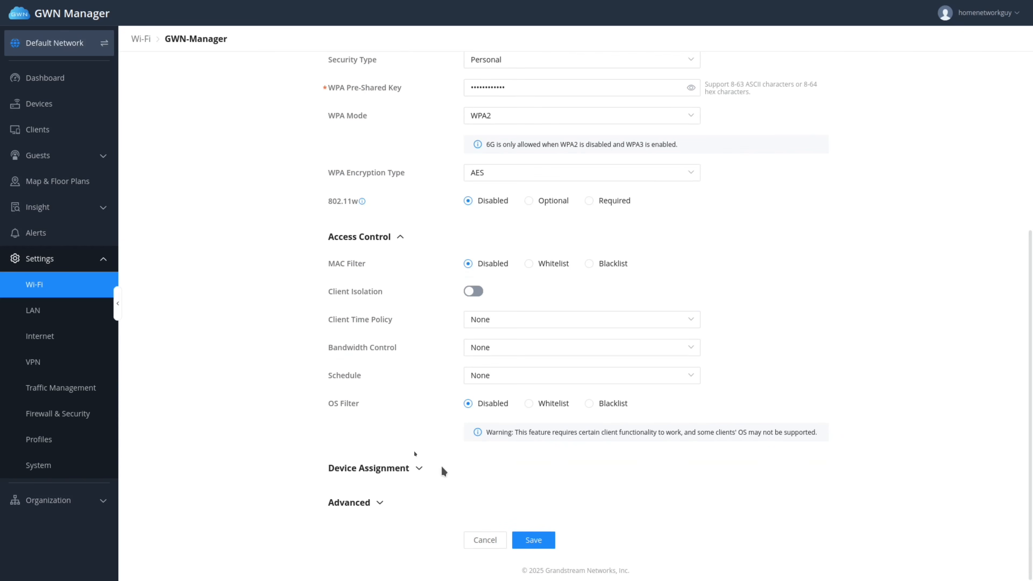
{"action": "left_click", "coordinate": [417, 469]}
Assign HNG-USER to All Devices, covering both the GWN7660 and GWN7664E access points.
{"action": "scroll", "coordinate": [443, 459], "scroll_direction": "down", "scroll_amount": 5}
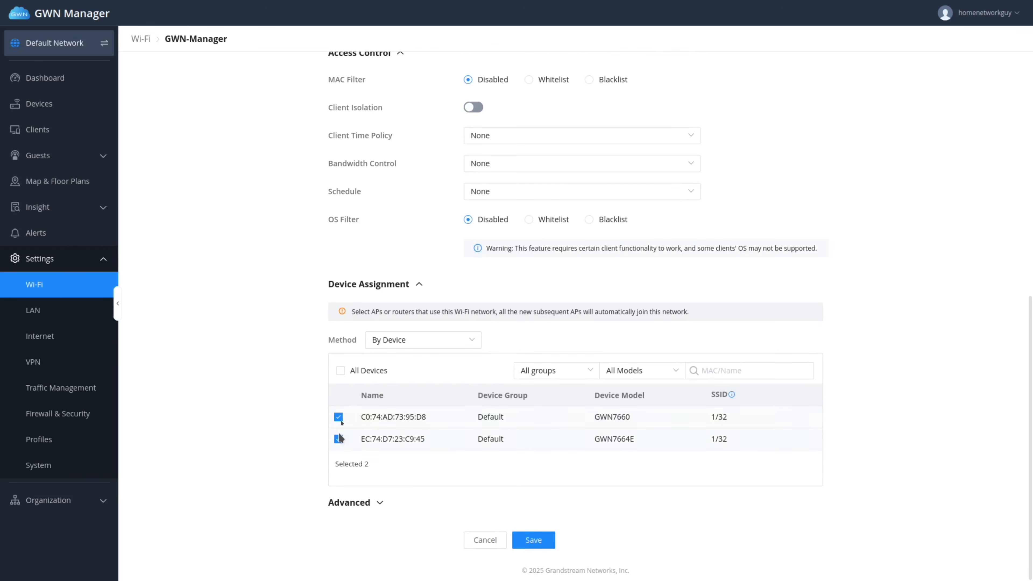
{"action": "left_click", "coordinate": [341, 372]}
{"action": "left_click", "coordinate": [340, 371]}
{"action": "left_click", "coordinate": [338, 417]}
{"action": "left_click", "coordinate": [338, 439]}
{"action": "left_click", "coordinate": [340, 370]}
{"action": "left_click", "coordinate": [380, 504]}
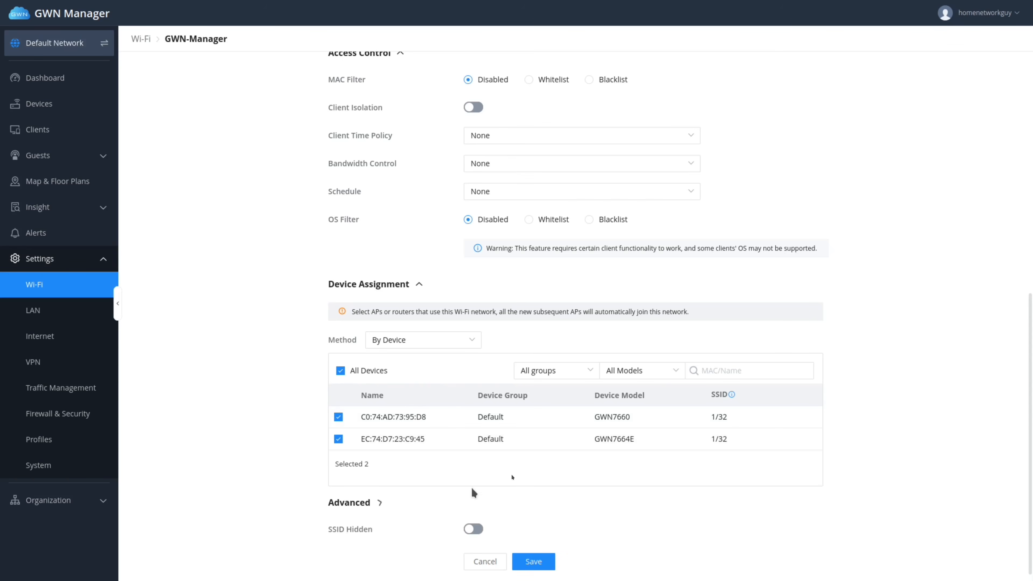
Change HNG-USER's DTIM Period to 3.
{"action": "scroll", "coordinate": [513, 491], "scroll_direction": "down", "scroll_amount": 2}
{"action": "scroll", "coordinate": [602, 450], "scroll_direction": "down", "scroll_amount": 8}
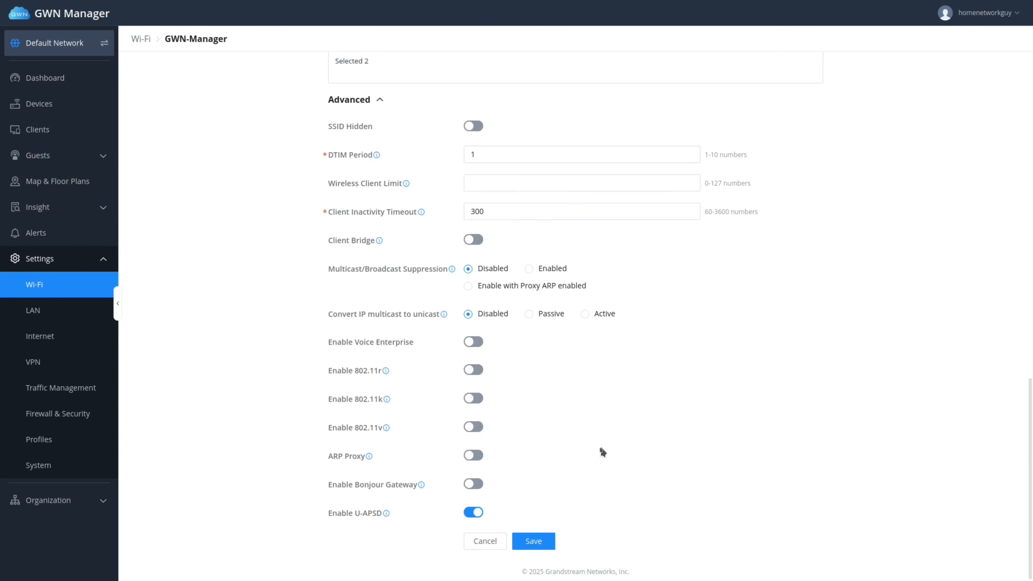
{"action": "scroll", "coordinate": [600, 452], "scroll_direction": "up", "scroll_amount": 2}
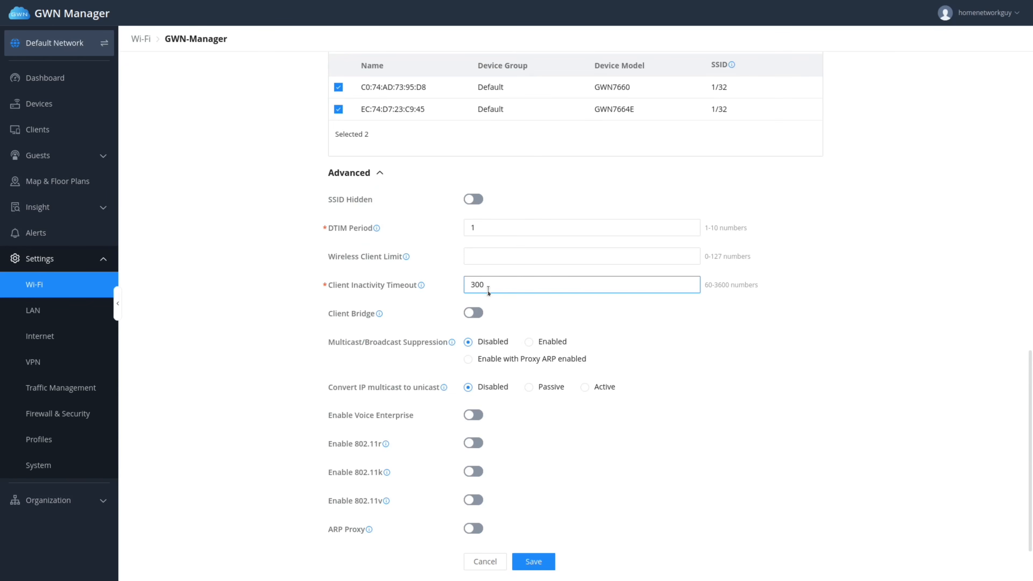
{"action": "left_click", "coordinate": [478, 227]}
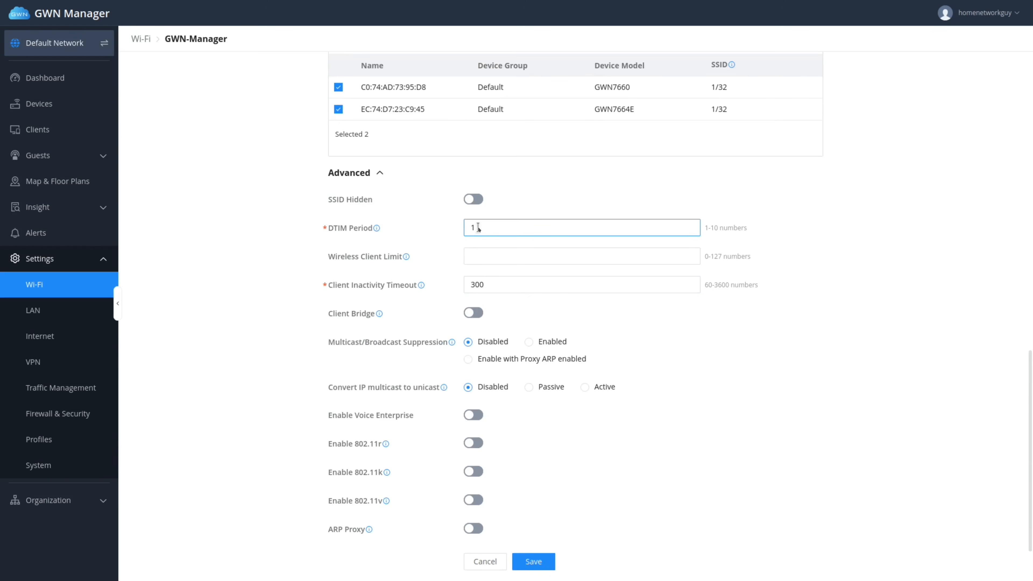
{"action": "key", "text": "BackSpace"}
{"action": "type", "text": "3"}
{"action": "mouse_move", "coordinate": [374, 230]}
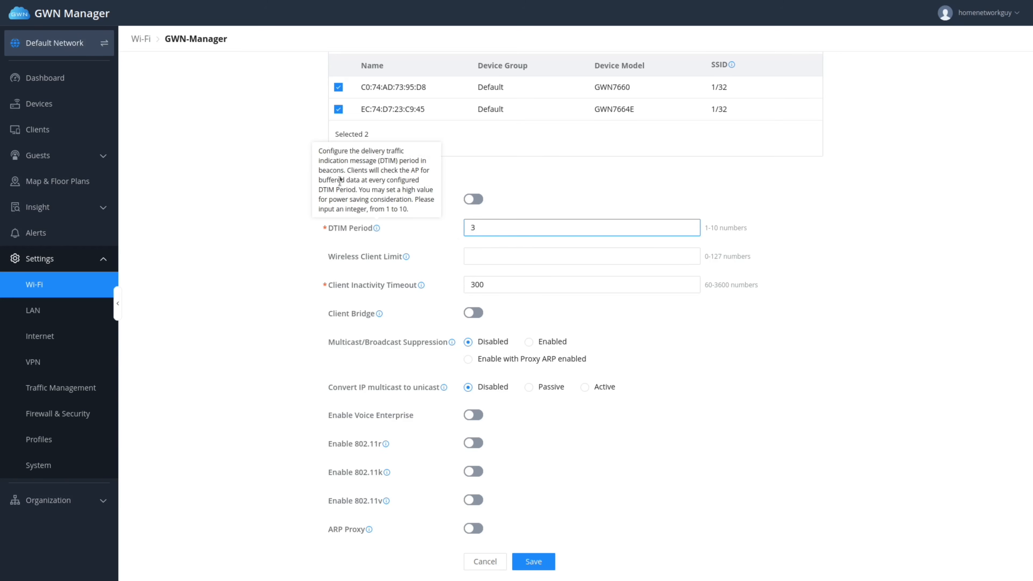
{"action": "left_click", "coordinate": [417, 235]}
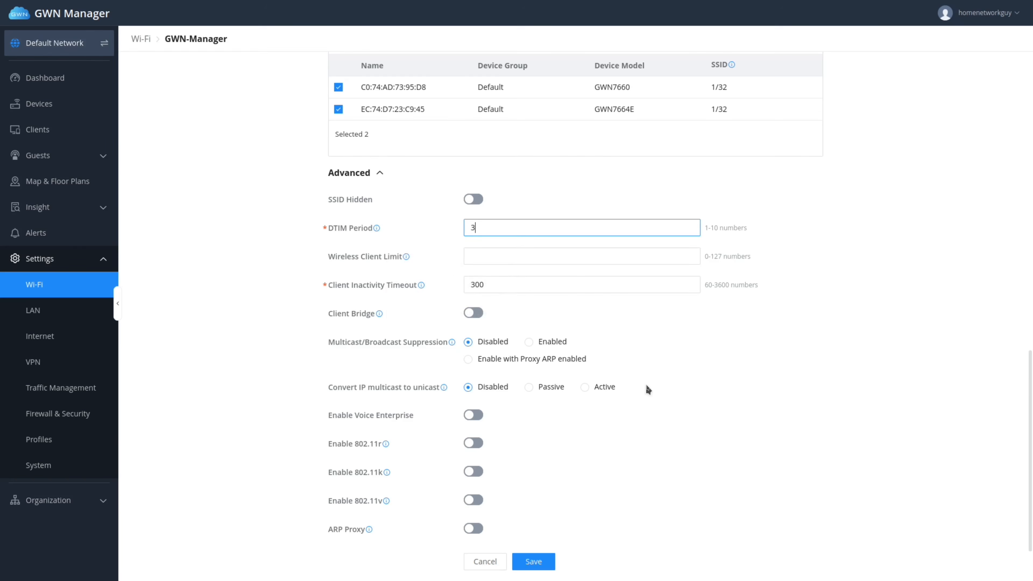
Enable 802.11r fast roaming for HNG-USER.
{"action": "scroll", "coordinate": [647, 387], "scroll_direction": "down", "scroll_amount": 2}
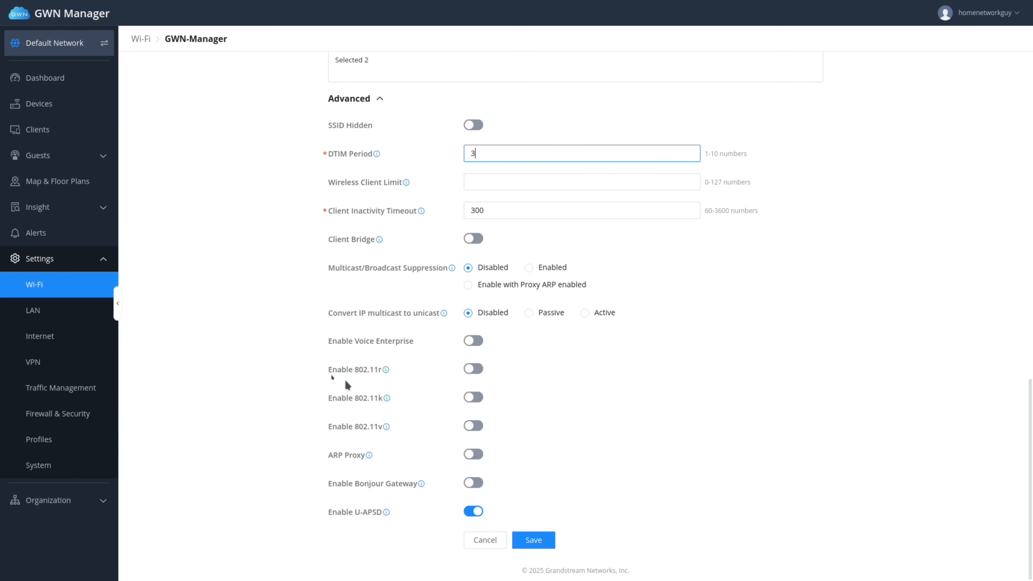
{"action": "mouse_move", "coordinate": [385, 371]}
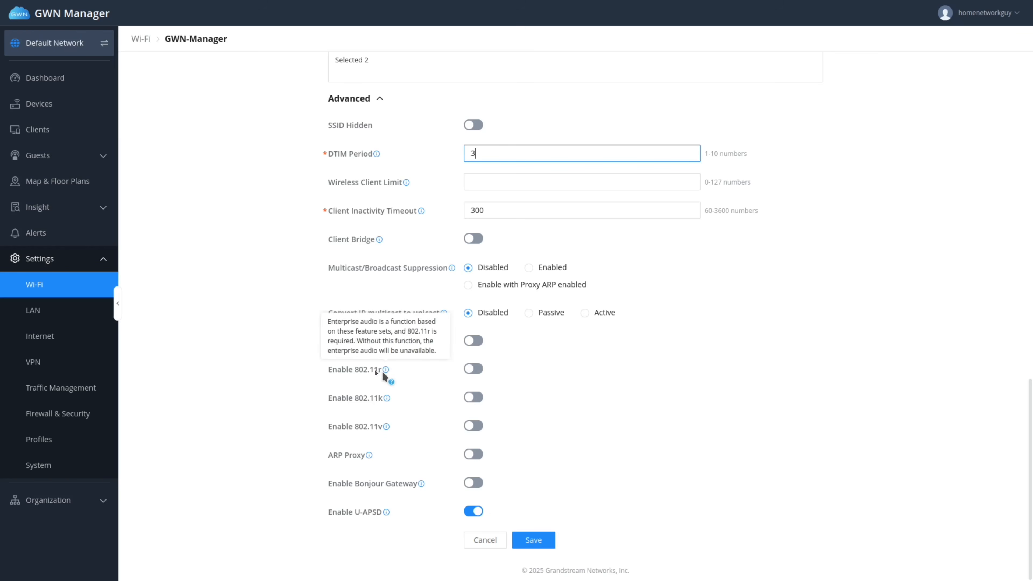
{"action": "left_click", "coordinate": [476, 369]}
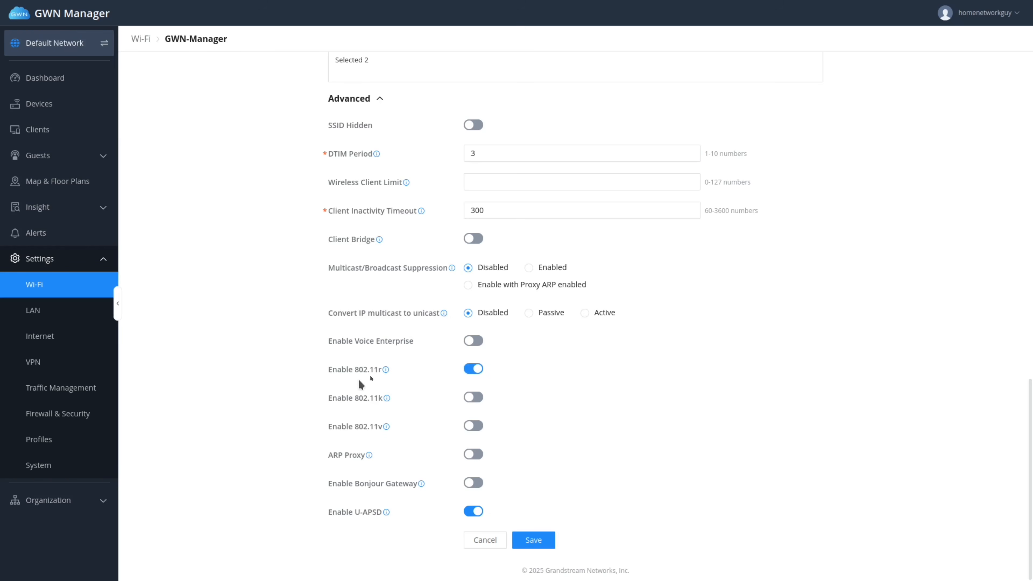
{"action": "mouse_move", "coordinate": [388, 372]}
{"action": "mouse_move", "coordinate": [420, 484]}
{"action": "mouse_move", "coordinate": [386, 512]}
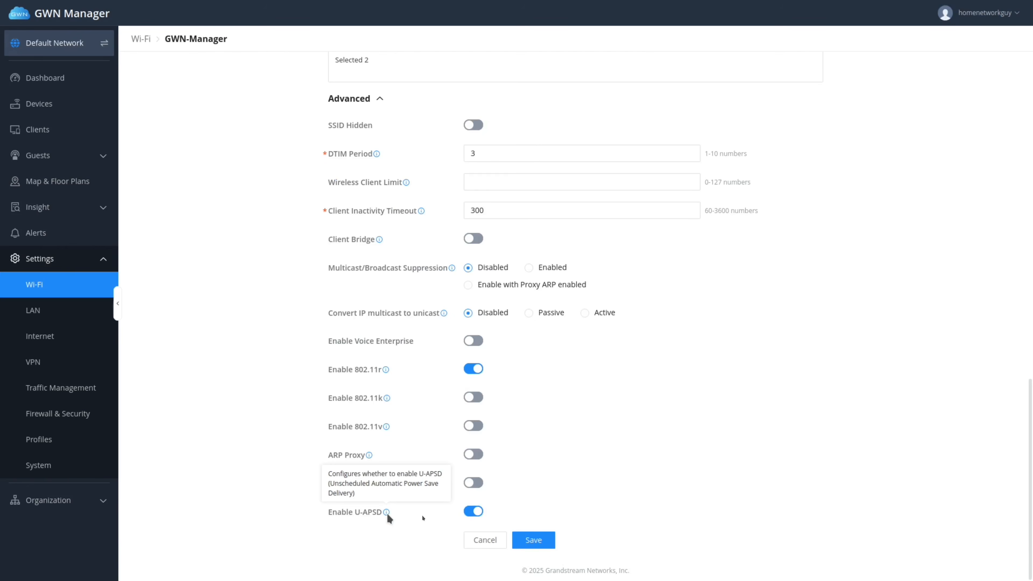
Save HNG-USER, then add a new enabled Wi-Fi network named HNG-GUEST.
{"action": "left_click", "coordinate": [544, 543]}
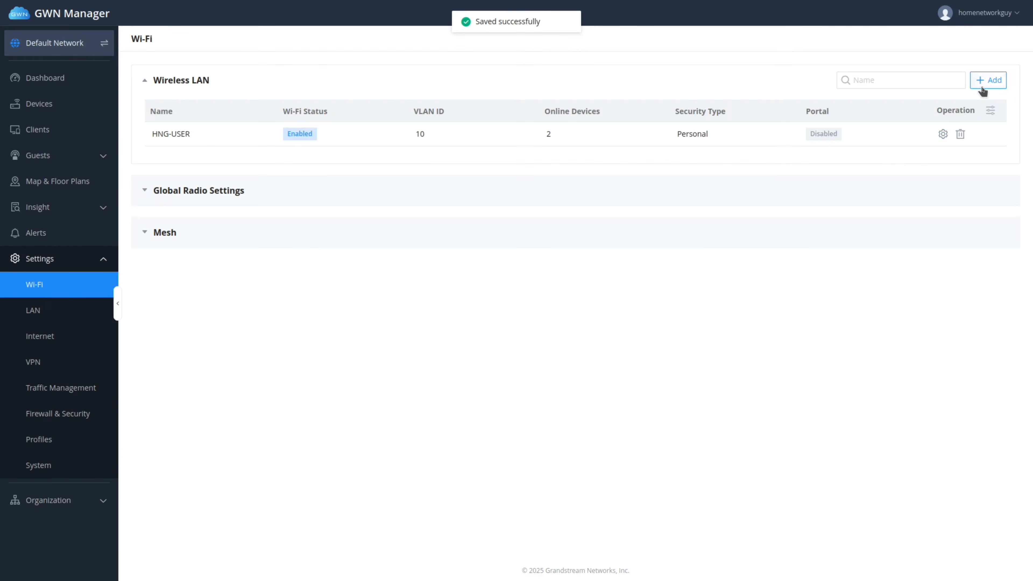
{"action": "left_click", "coordinate": [982, 90]}
{"action": "left_click", "coordinate": [504, 128]}
{"action": "left_click", "coordinate": [491, 124]}
{"action": "left_click", "coordinate": [473, 96]}
{"action": "left_click", "coordinate": [490, 124]}
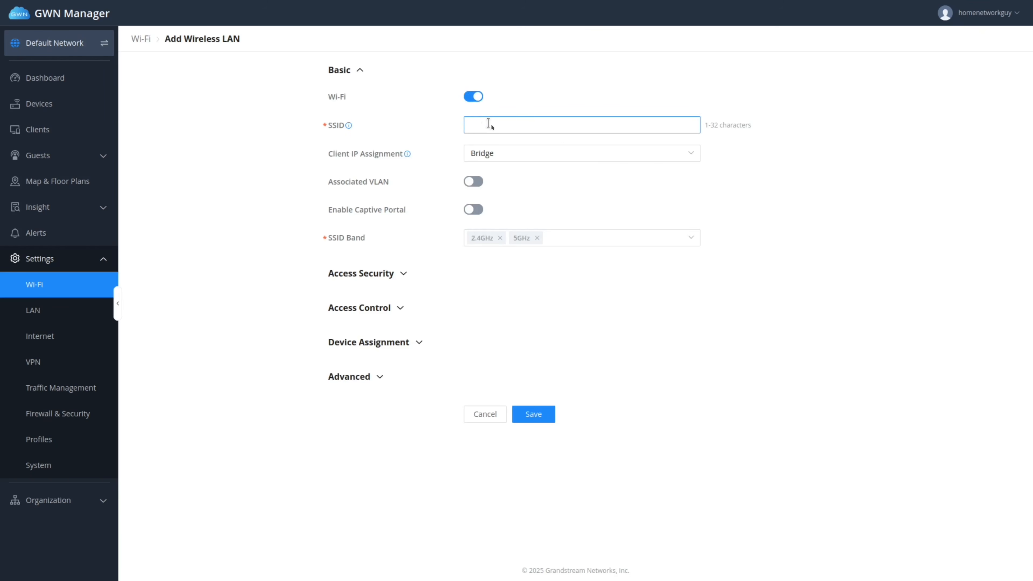
{"action": "type", "text": "HNG-GUEST"}
Associate HNG-GUEST with VLAN 20 (GUEST) and paste in its WPA pre-shared key.
{"action": "left_click", "coordinate": [472, 181]}
{"action": "left_click", "coordinate": [486, 209]}
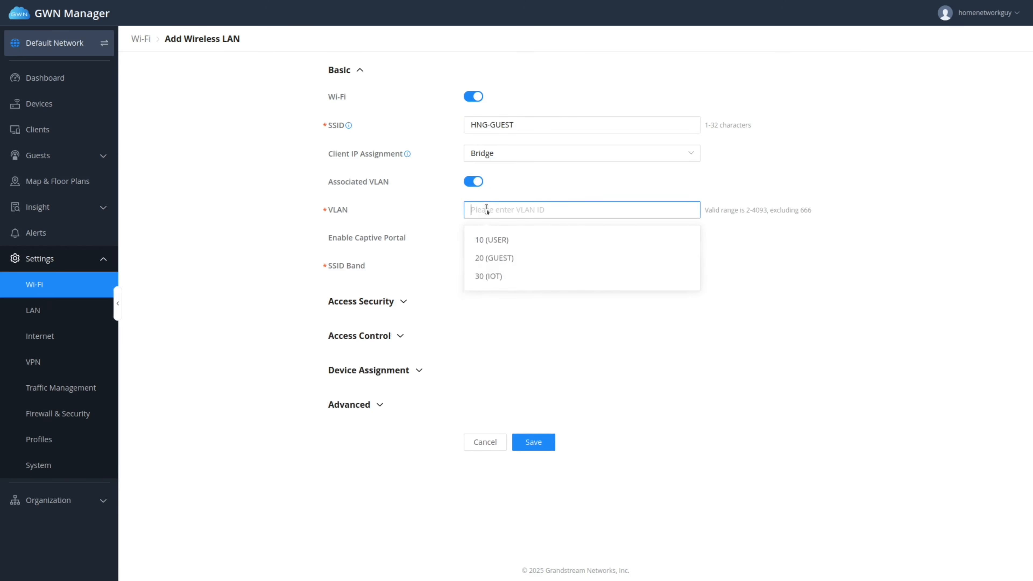
{"action": "left_click", "coordinate": [493, 258]}
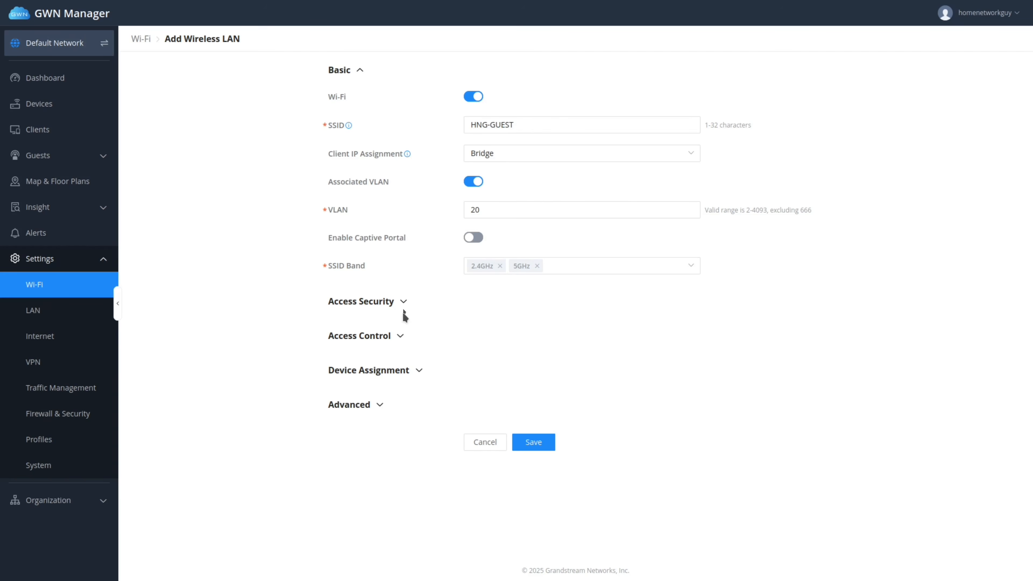
{"action": "left_click", "coordinate": [405, 303]}
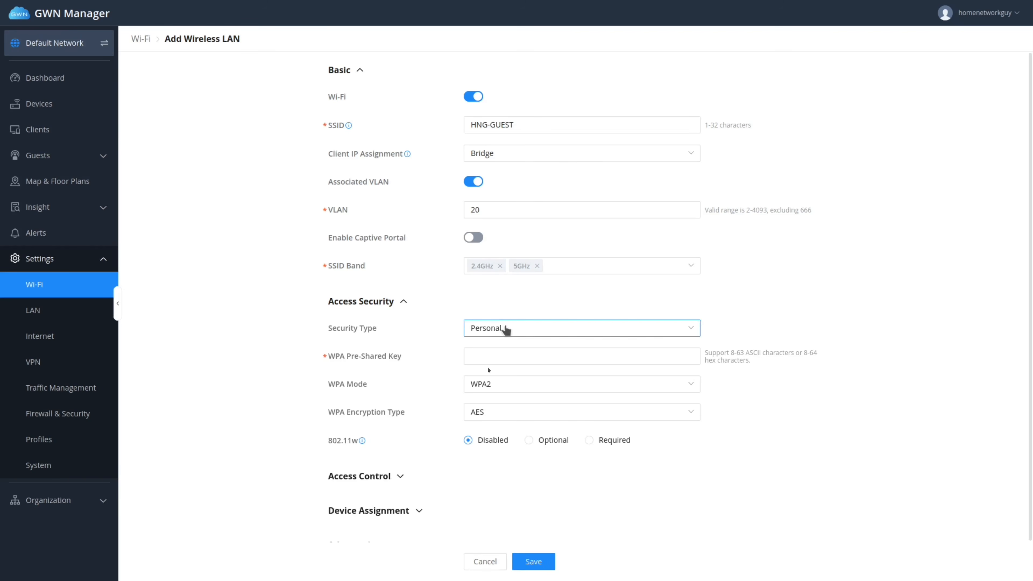
{"action": "left_click", "coordinate": [490, 357]}
{"action": "key", "text": "ctrl+v"}
Set HNG-GUEST's DTIM Period to 3, enable 802.11r, and save the network.
{"action": "scroll", "coordinate": [476, 500], "scroll_direction": "down", "scroll_amount": 2}
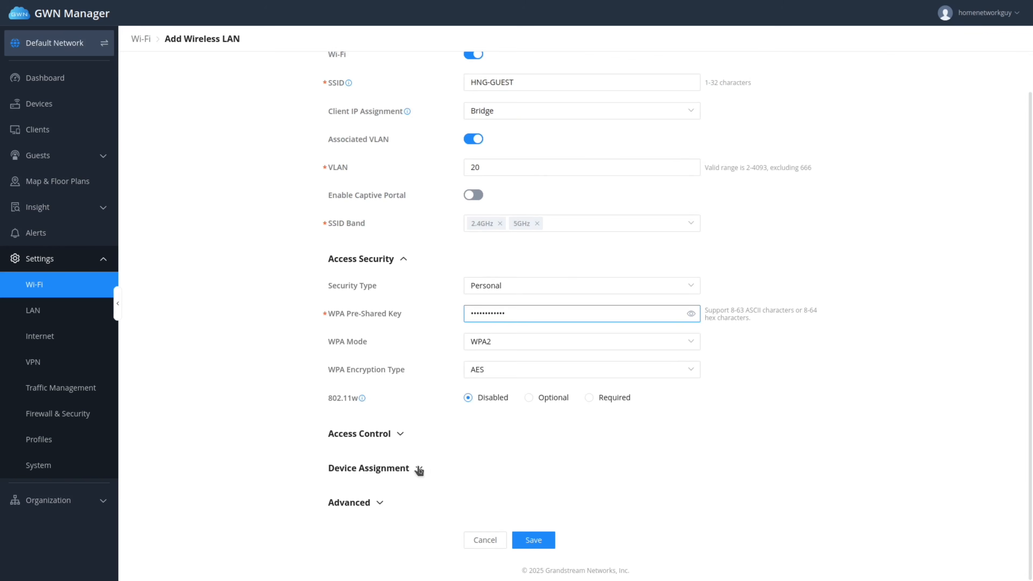
{"action": "left_click", "coordinate": [419, 469]}
{"action": "scroll", "coordinate": [517, 489], "scroll_direction": "down", "scroll_amount": 2}
{"action": "scroll", "coordinate": [508, 463], "scroll_direction": "down", "scroll_amount": 2}
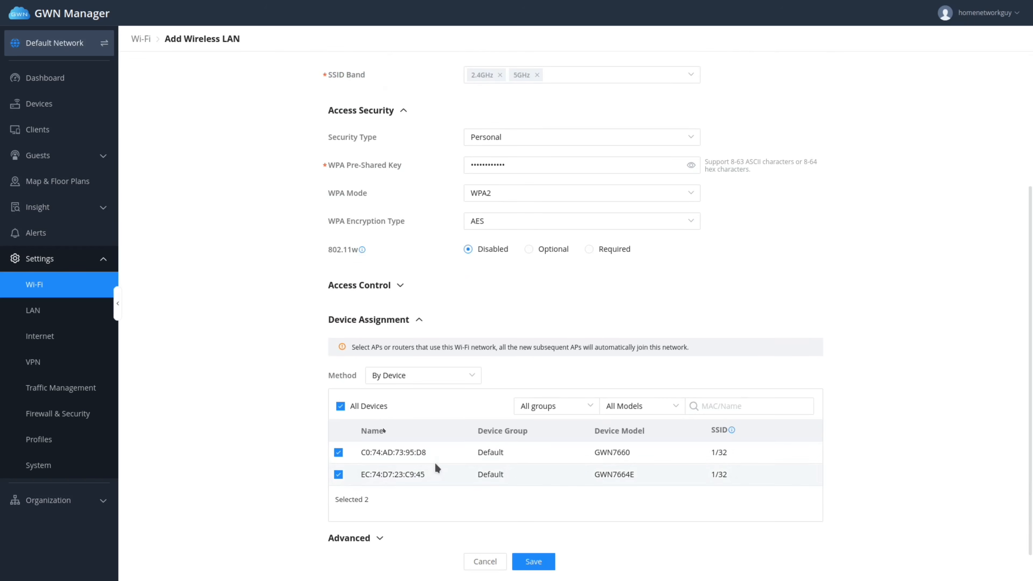
{"action": "scroll", "coordinate": [454, 485], "scroll_direction": "down", "scroll_amount": 1}
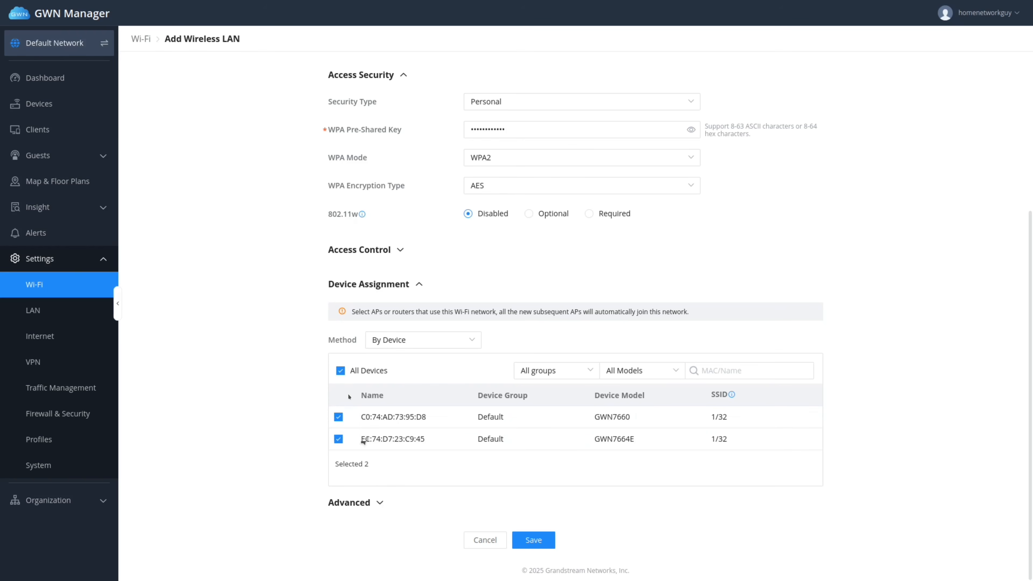
{"action": "left_click", "coordinate": [375, 504]}
{"action": "scroll", "coordinate": [450, 494], "scroll_direction": "down", "scroll_amount": 5}
{"action": "double_click", "coordinate": [478, 260]}
{"action": "type", "text": "3"}
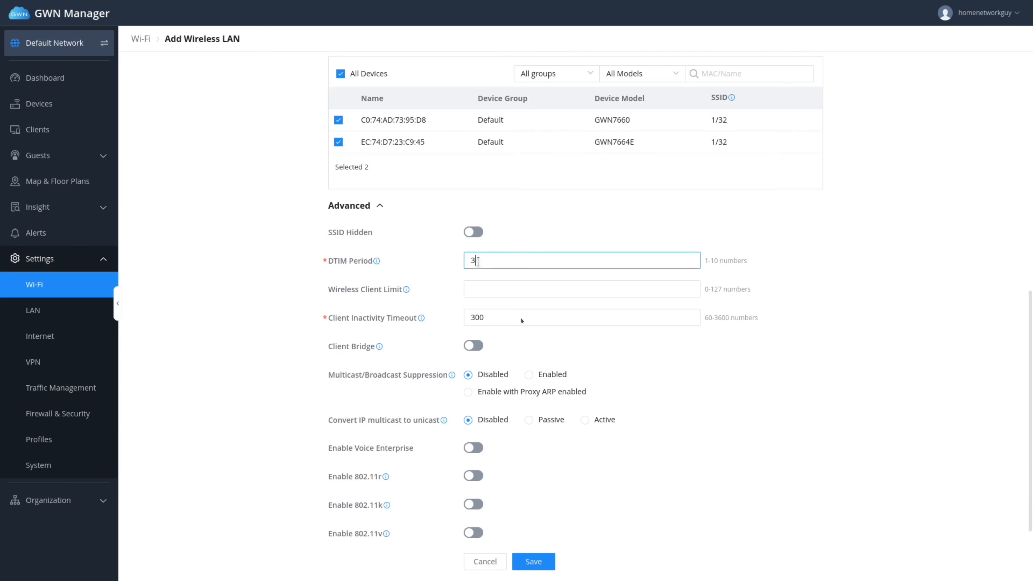
{"action": "scroll", "coordinate": [501, 407], "scroll_direction": "down", "scroll_amount": 3}
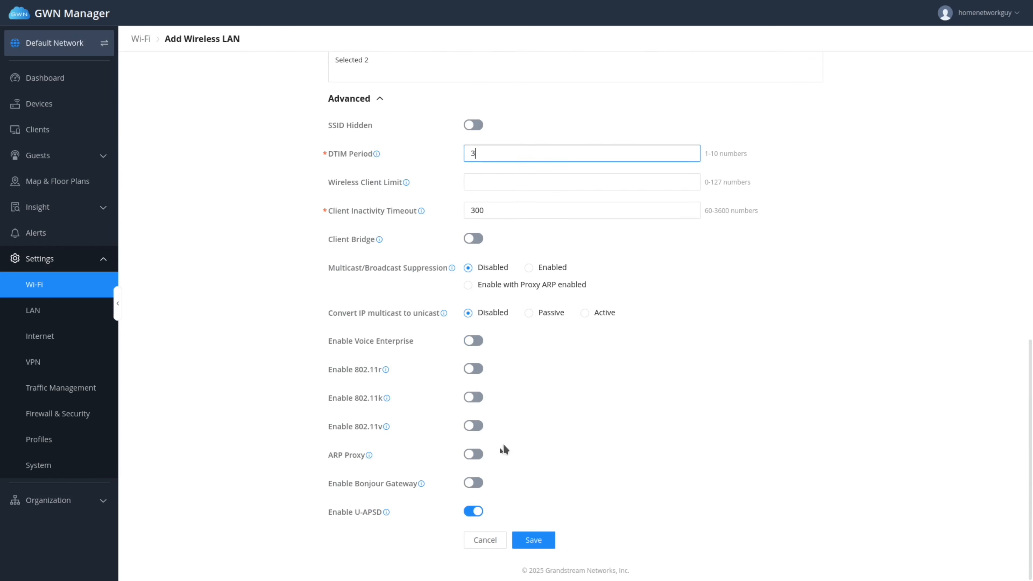
{"action": "left_click", "coordinate": [473, 369]}
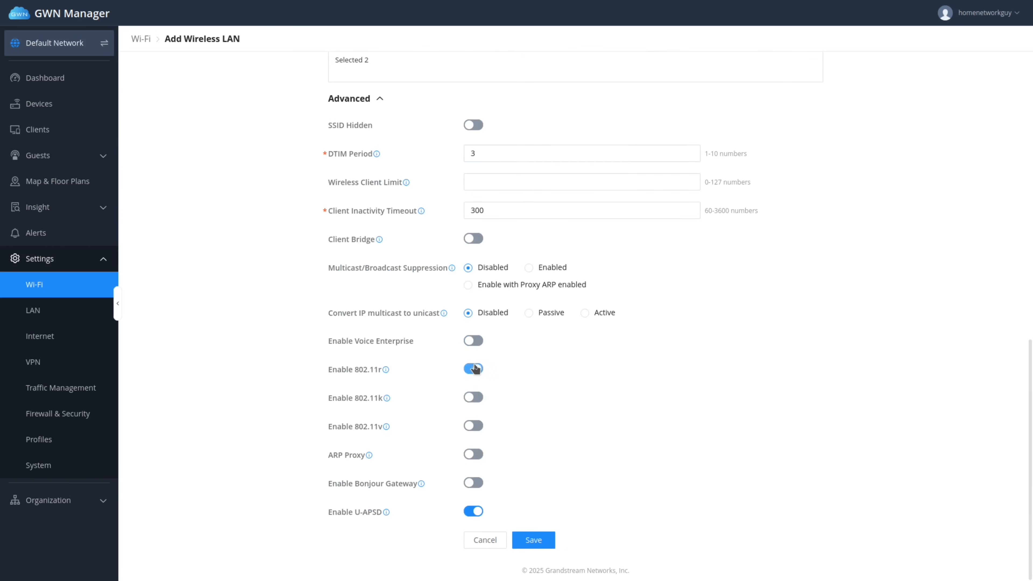
{"action": "left_click", "coordinate": [533, 541]}
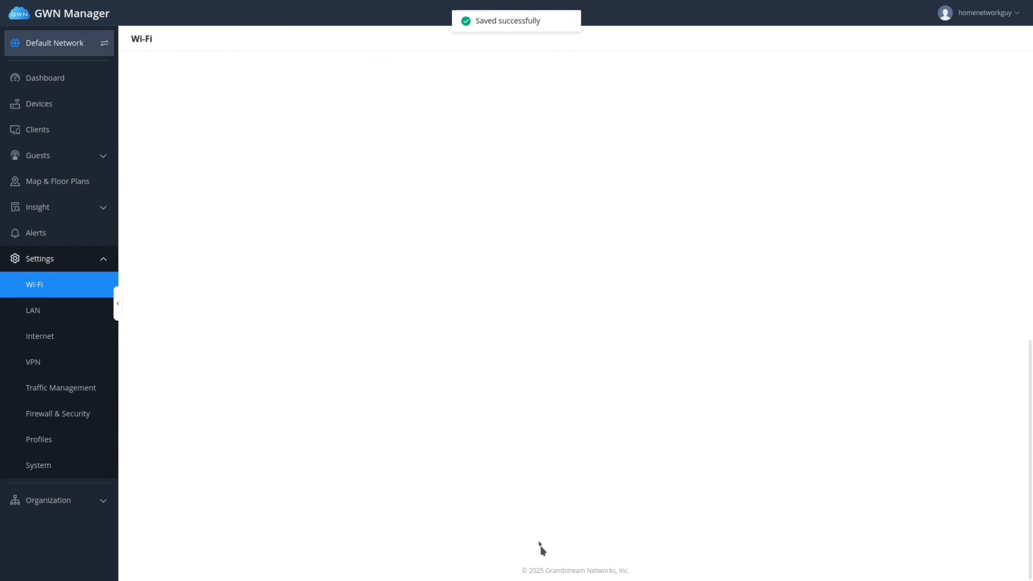
Add another enabled Wi-Fi network named HNG-IOT.
{"action": "left_click", "coordinate": [988, 85]}
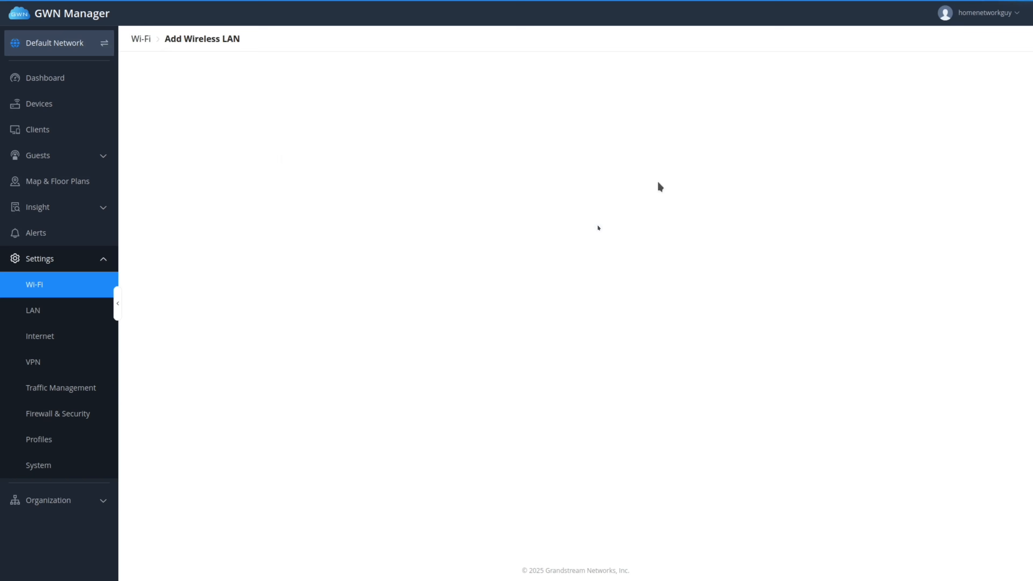
{"action": "left_click", "coordinate": [492, 126]}
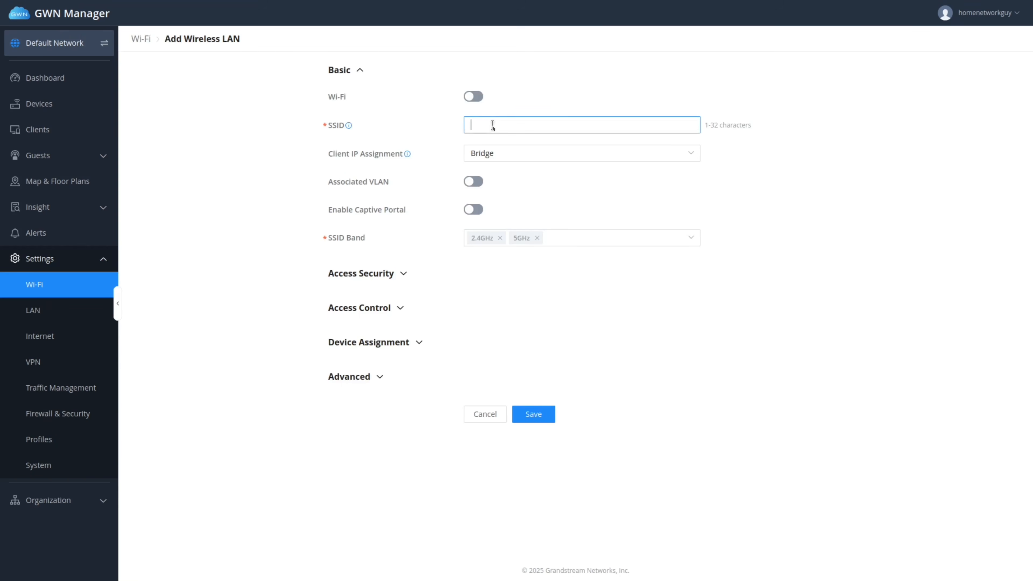
{"action": "left_click", "coordinate": [474, 98]}
{"action": "left_click", "coordinate": [480, 124]}
{"action": "type", "text": "H"}
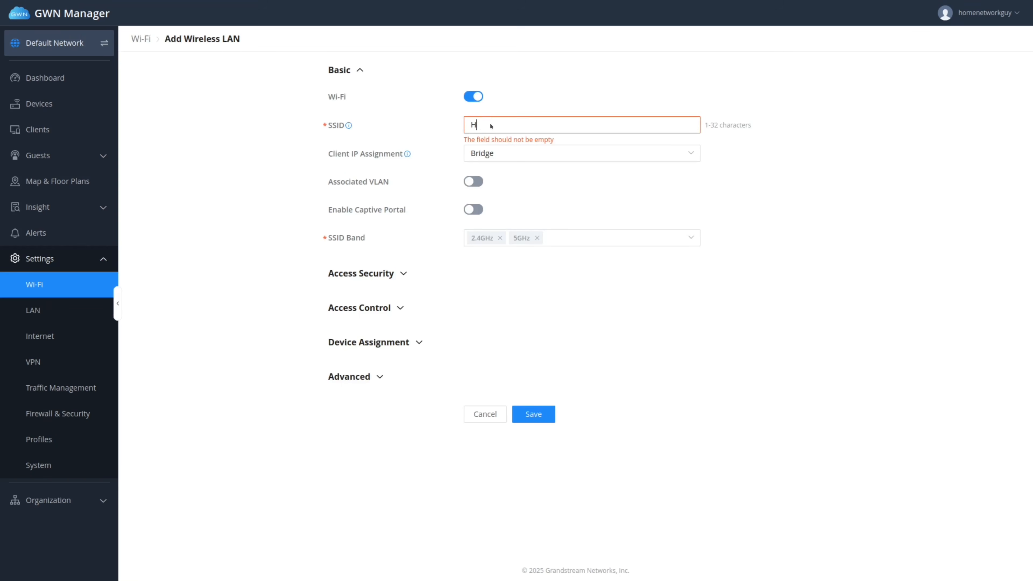
{"action": "type", "text": "NG-IOT"}
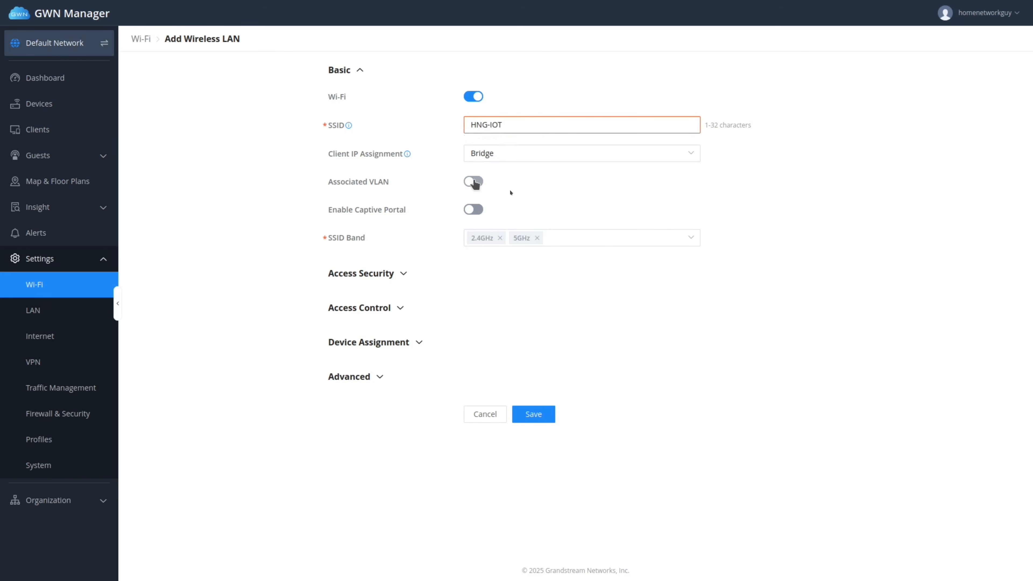
Associate HNG-IOT with VLAN 30 (IOT) and enter its WPA pre-shared key.
{"action": "left_click", "coordinate": [474, 182]}
{"action": "left_click", "coordinate": [543, 209]}
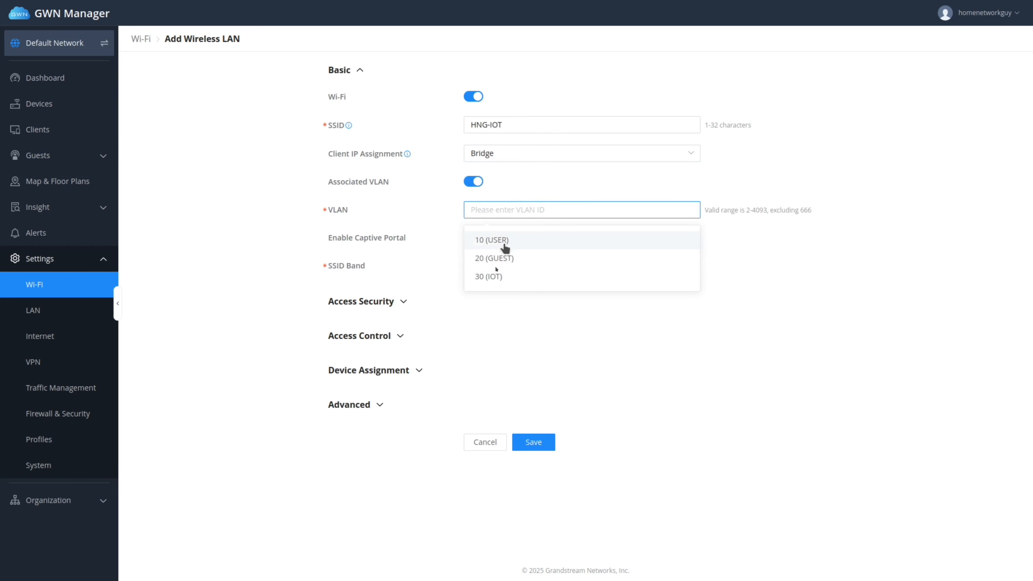
{"action": "left_click", "coordinate": [491, 277]}
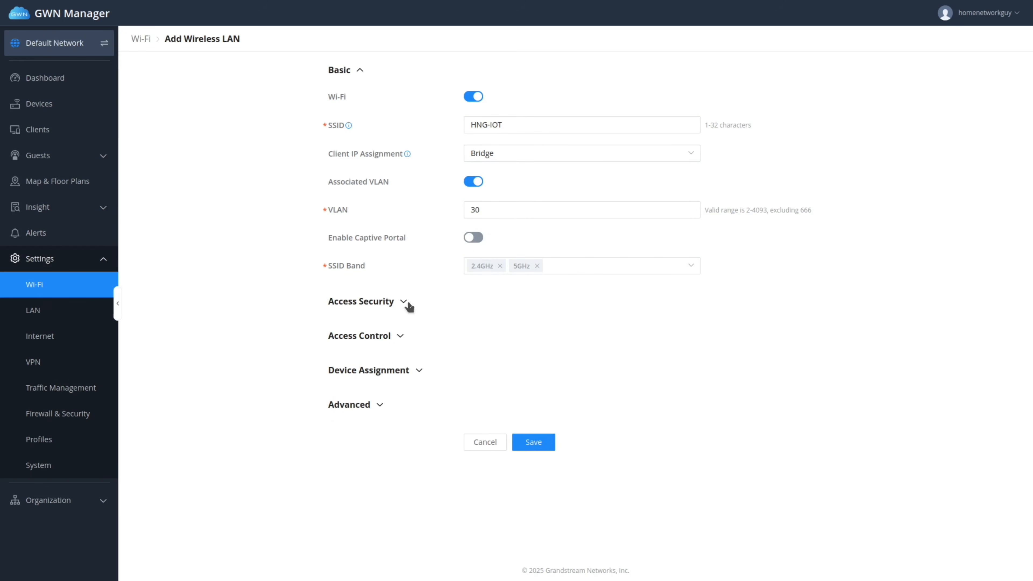
{"action": "left_click", "coordinate": [409, 308]}
{"action": "left_click", "coordinate": [493, 359]}
{"action": "type", "text": "•••••••••••"}
Set HNG-IOT's DTIM Period to 3, enable 802.11r, and save the network.
{"action": "scroll", "coordinate": [488, 508], "scroll_direction": "down", "scroll_amount": 1}
{"action": "left_click", "coordinate": [420, 469]}
{"action": "scroll", "coordinate": [499, 466], "scroll_direction": "down", "scroll_amount": 4}
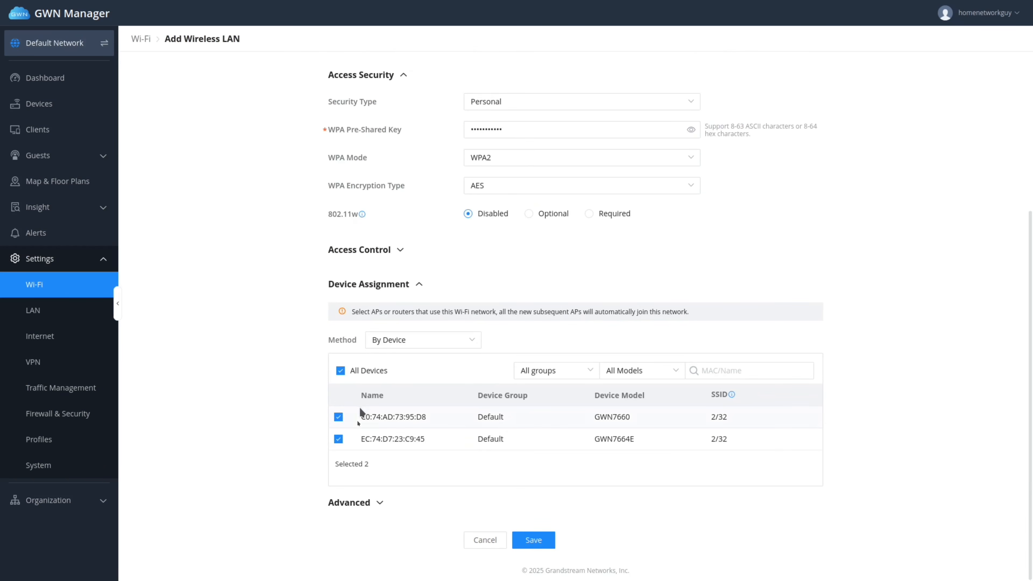
{"action": "left_click", "coordinate": [378, 503]}
{"action": "scroll", "coordinate": [466, 489], "scroll_direction": "down", "scroll_amount": 8}
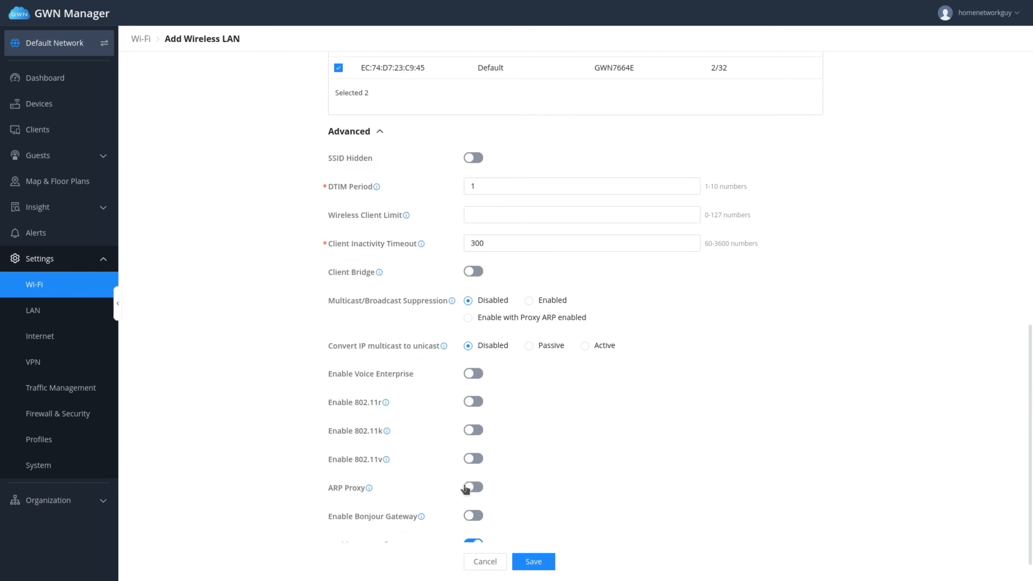
{"action": "double_click", "coordinate": [480, 187]}
{"action": "type", "text": "3"}
{"action": "scroll", "coordinate": [530, 402], "scroll_direction": "down", "scroll_amount": 1}
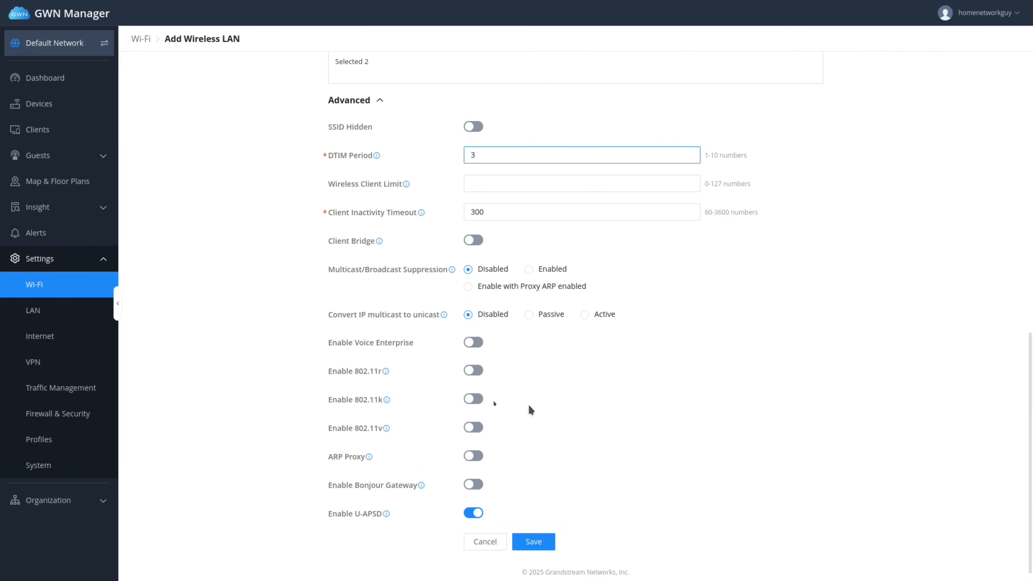
{"action": "left_click", "coordinate": [474, 369]}
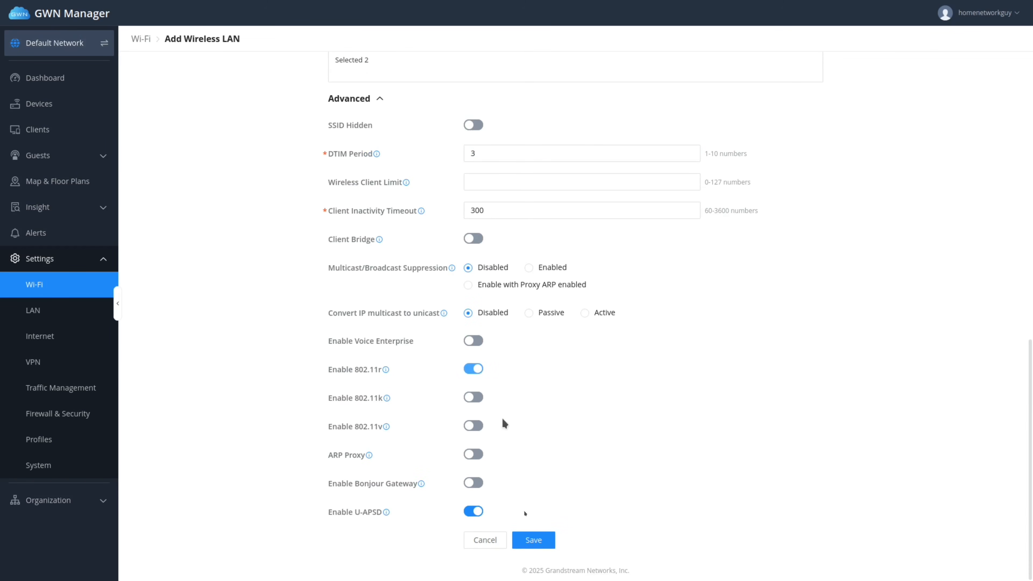
{"action": "left_click", "coordinate": [534, 540]}
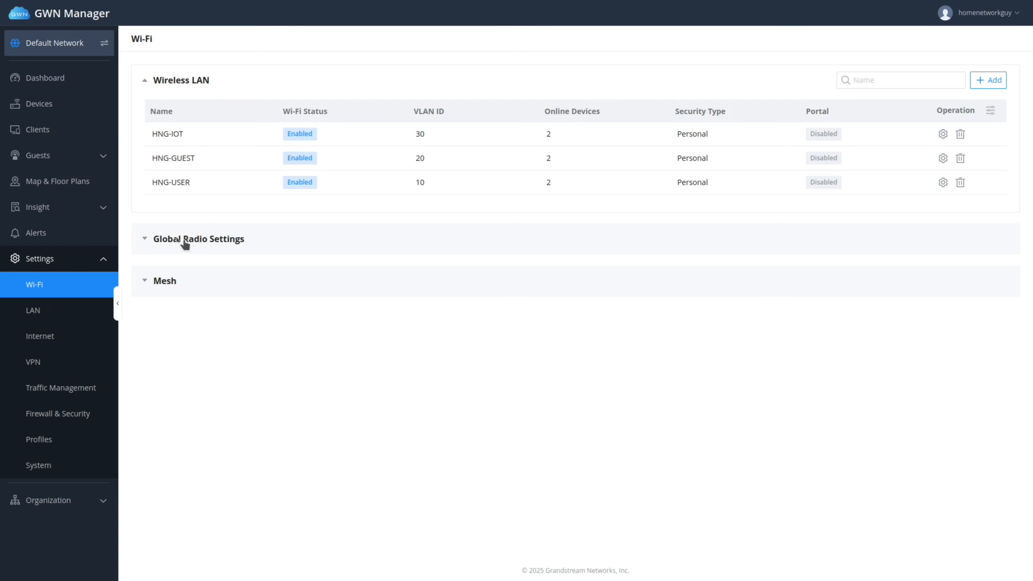
Set the global Band Steering option to 5G in priority.
{"action": "left_click", "coordinate": [177, 242]}
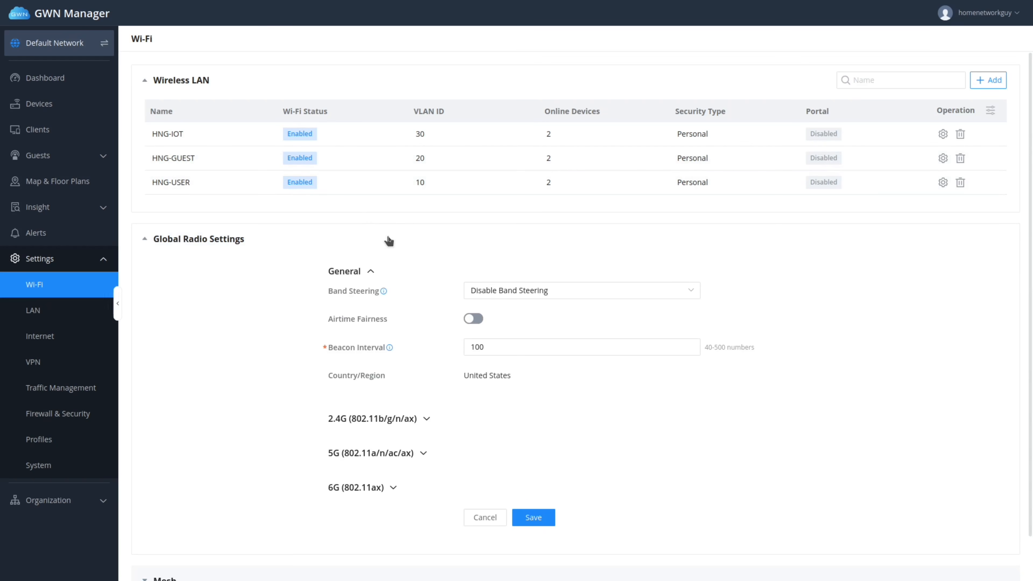
{"action": "left_click", "coordinate": [523, 292]}
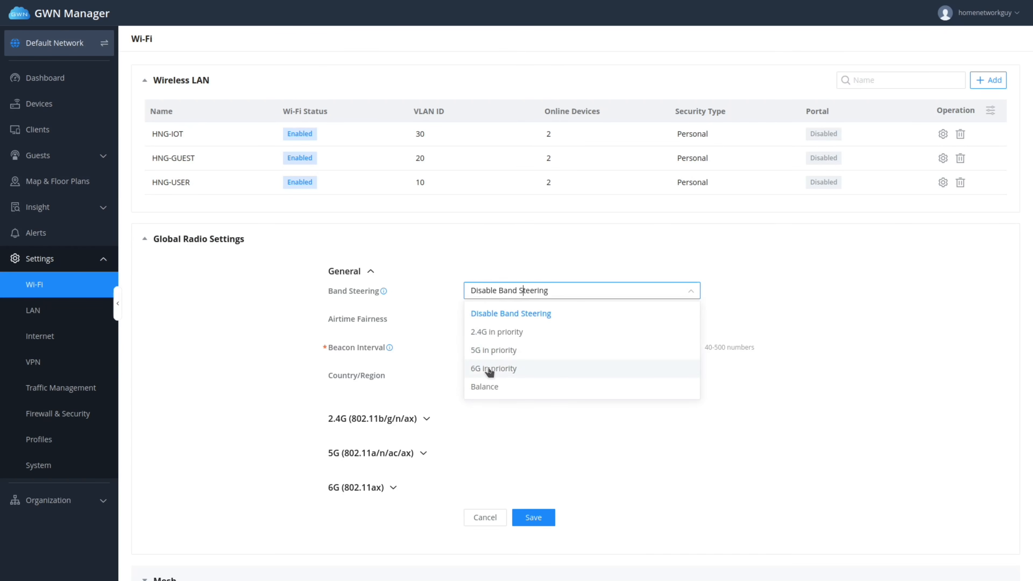
{"action": "left_click", "coordinate": [493, 351]}
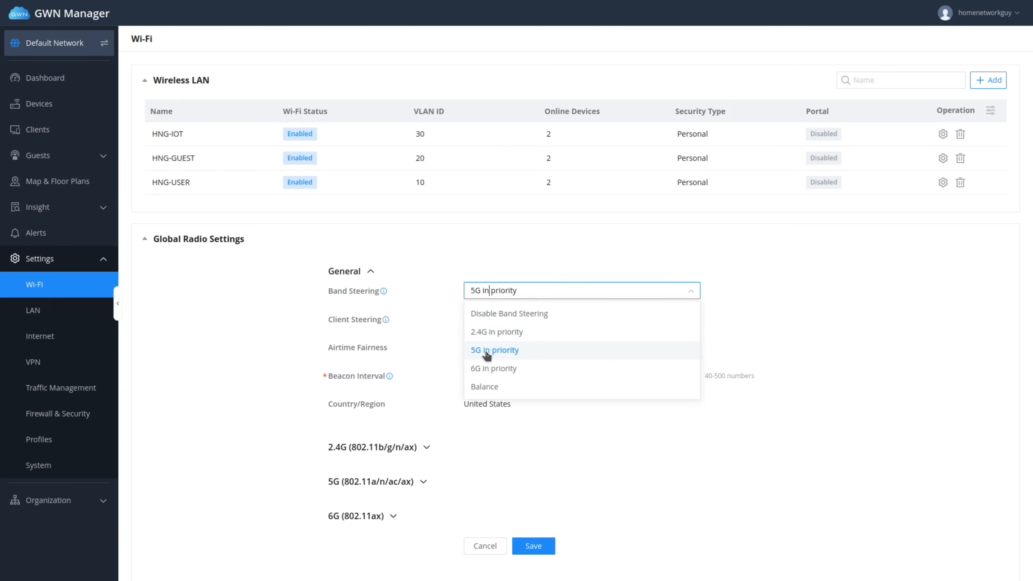
{"action": "left_click", "coordinate": [492, 352]}
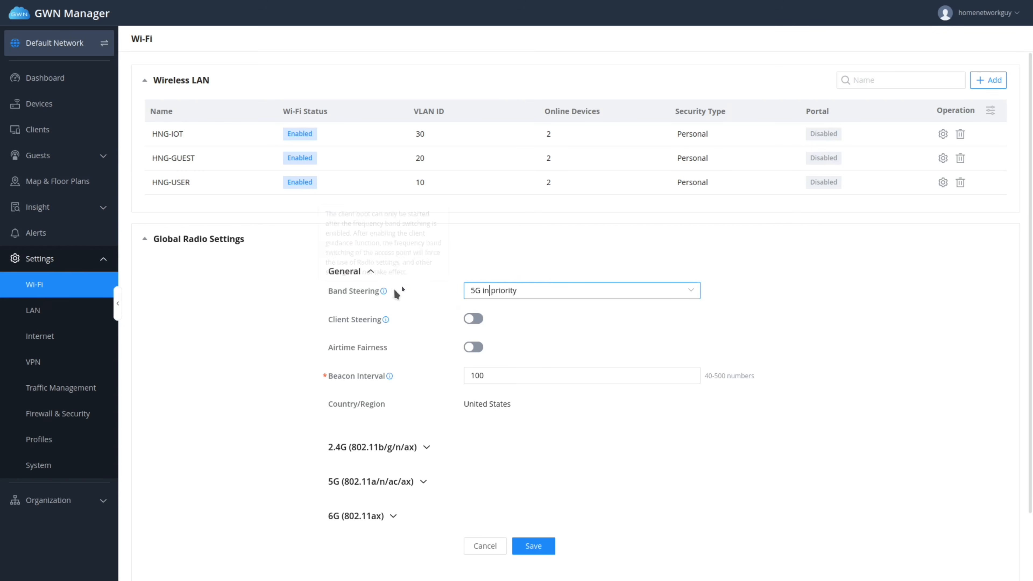
Leave Client Steering off after briefly enabling it and trying the RSSI Threshold.
{"action": "mouse_move", "coordinate": [378, 293]}
{"action": "left_click", "coordinate": [472, 319]}
{"action": "left_click", "coordinate": [475, 347]}
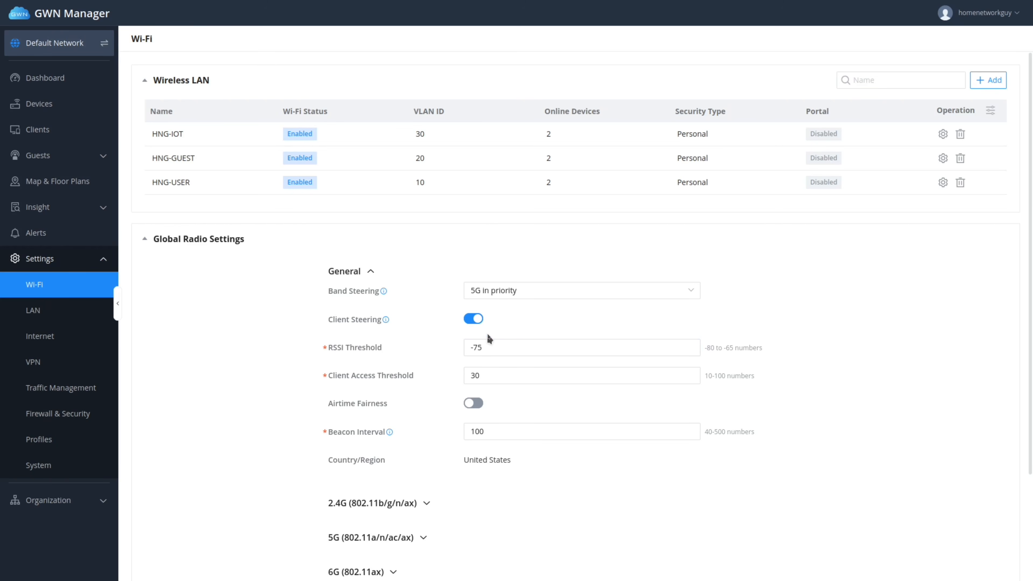
{"action": "left_click", "coordinate": [476, 348]}
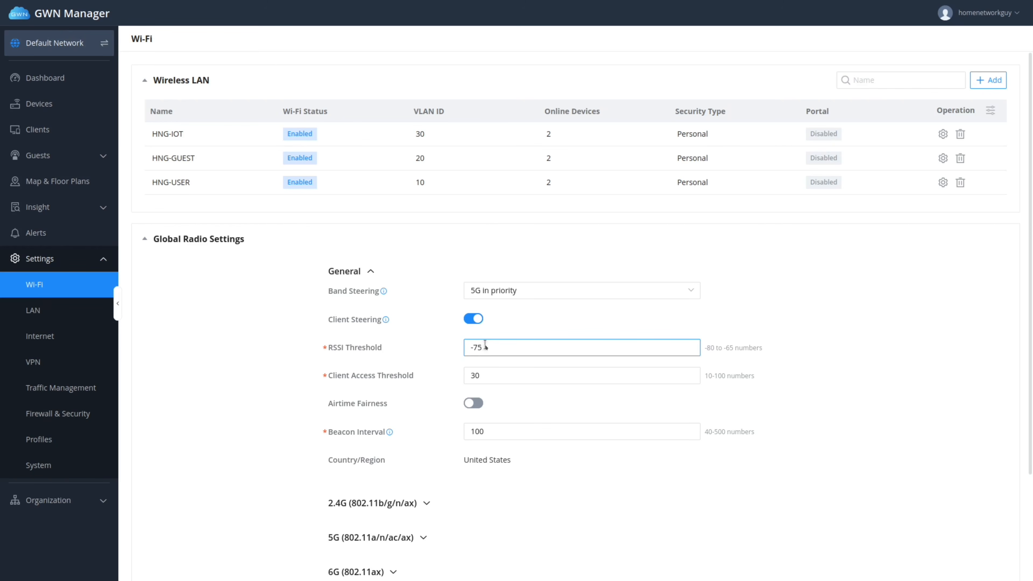
{"action": "left_click", "coordinate": [476, 320]}
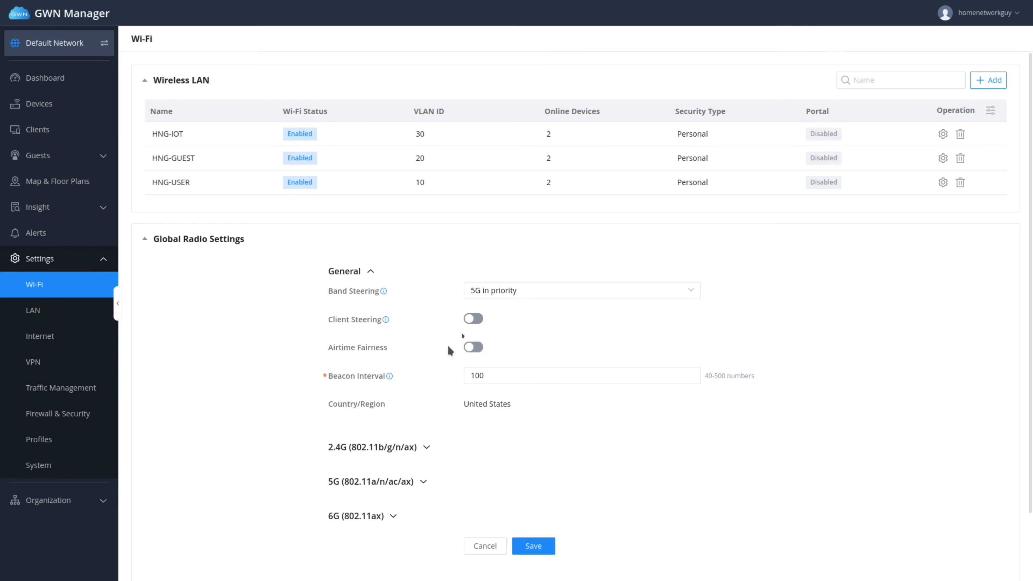
{"action": "scroll", "coordinate": [469, 435], "scroll_direction": "down", "scroll_amount": 2}
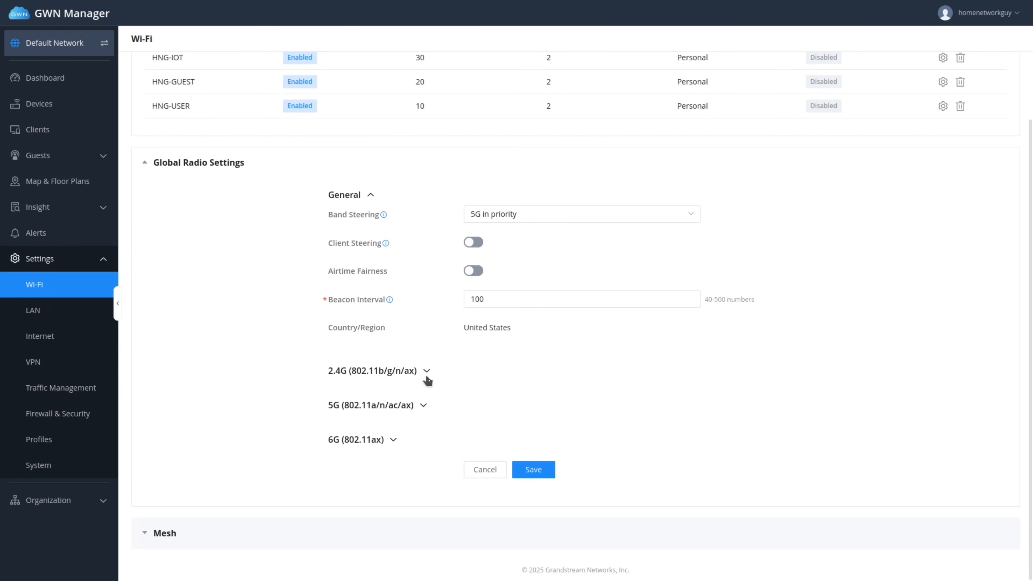
Change the 2.4G band's Radio Power from High to Medium.
{"action": "left_click", "coordinate": [427, 380]}
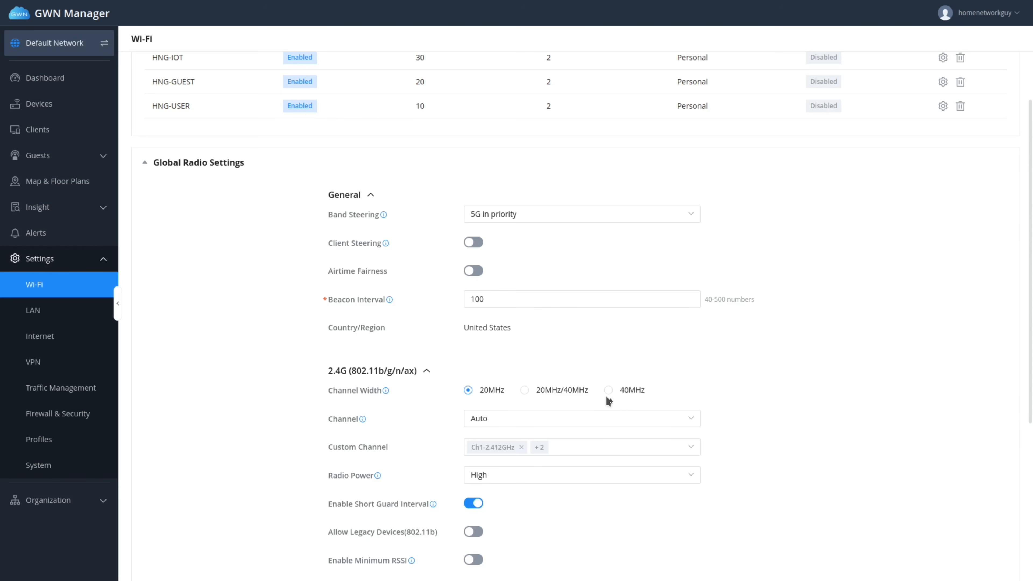
{"action": "scroll", "coordinate": [609, 401], "scroll_direction": "down", "scroll_amount": 5}
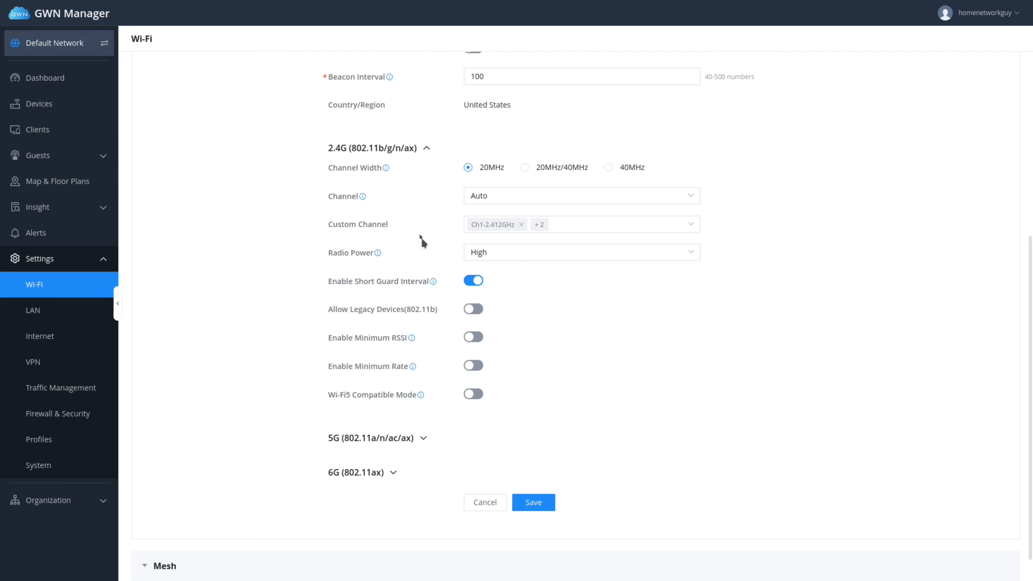
{"action": "left_click", "coordinate": [516, 253]}
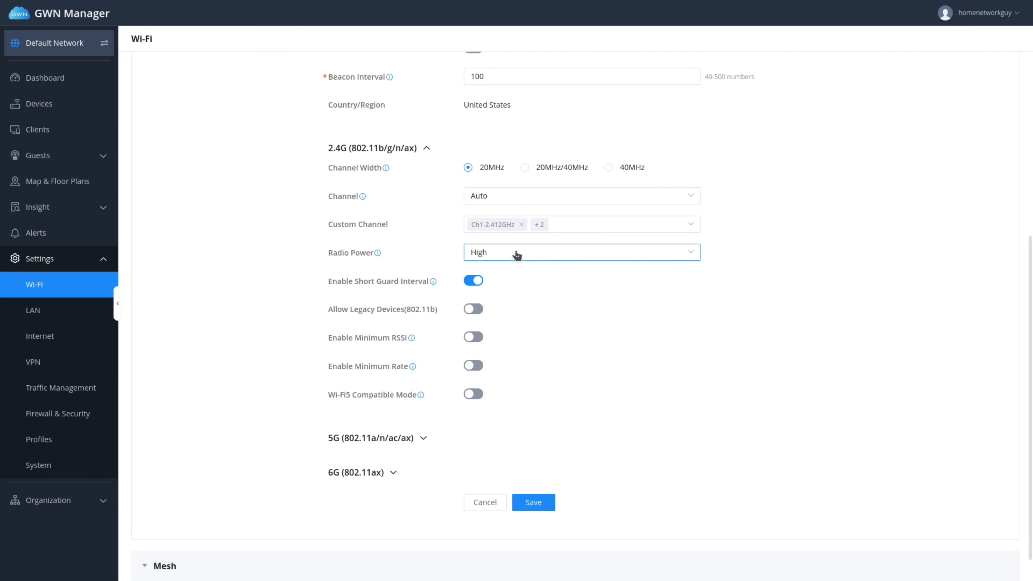
{"action": "left_click", "coordinate": [488, 293]}
{"action": "scroll", "coordinate": [439, 358], "scroll_direction": "down", "scroll_amount": 1}
Select 160MHz channel width for the 5G band and save the radio settings.
{"action": "left_click", "coordinate": [423, 405]}
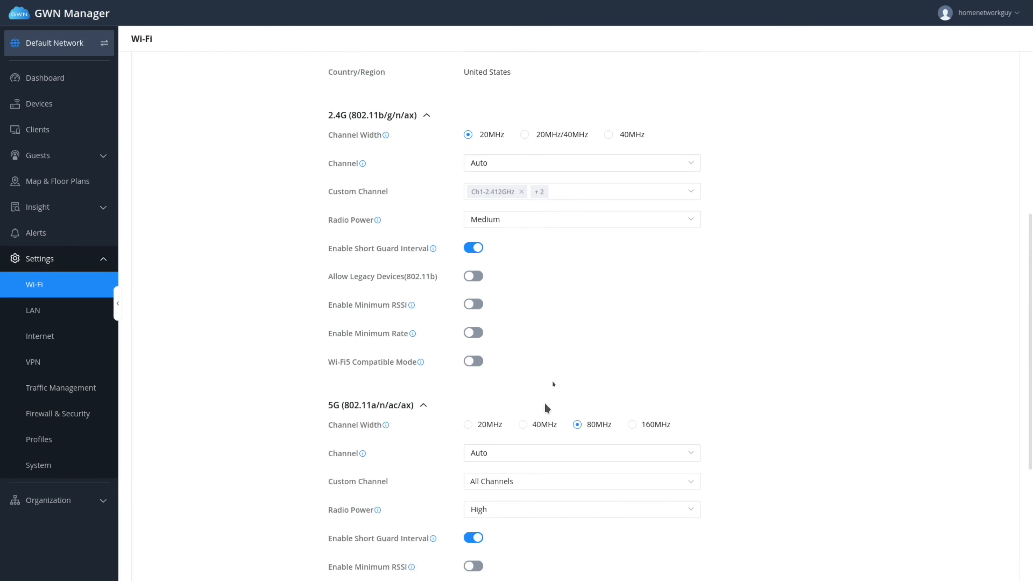
{"action": "scroll", "coordinate": [547, 408], "scroll_direction": "down", "scroll_amount": 5}
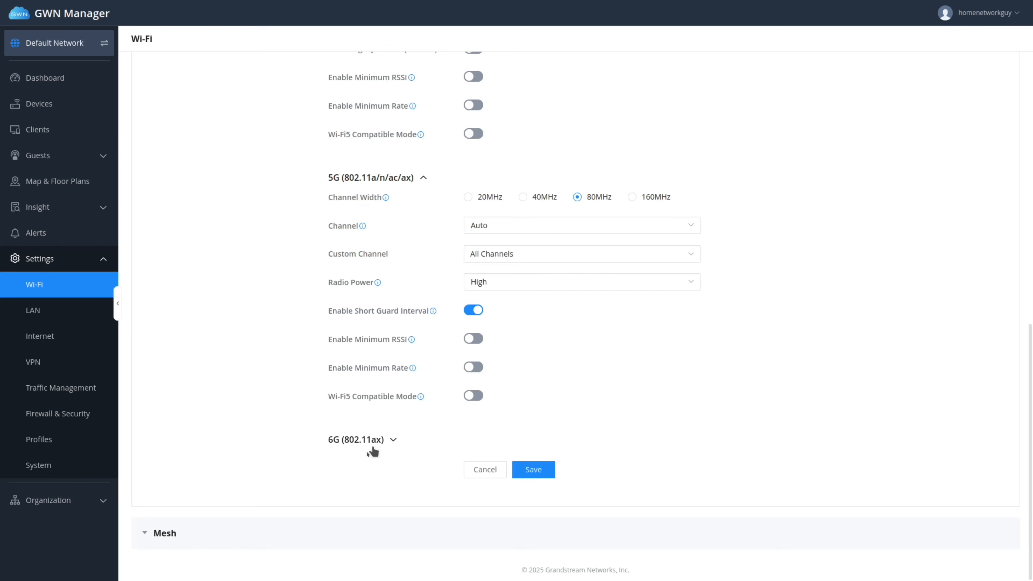
{"action": "left_click", "coordinate": [393, 440]}
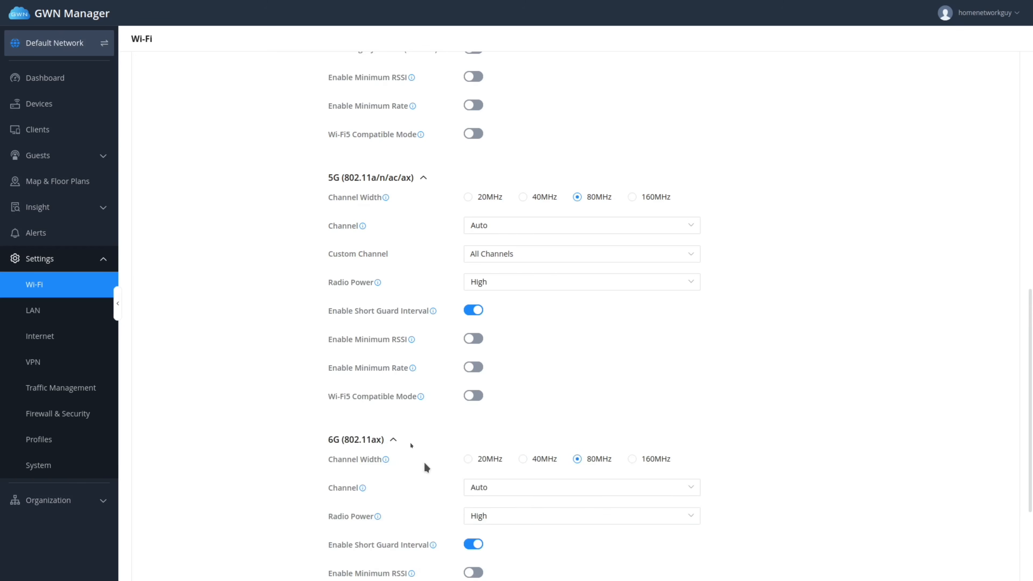
{"action": "left_click", "coordinate": [393, 440]}
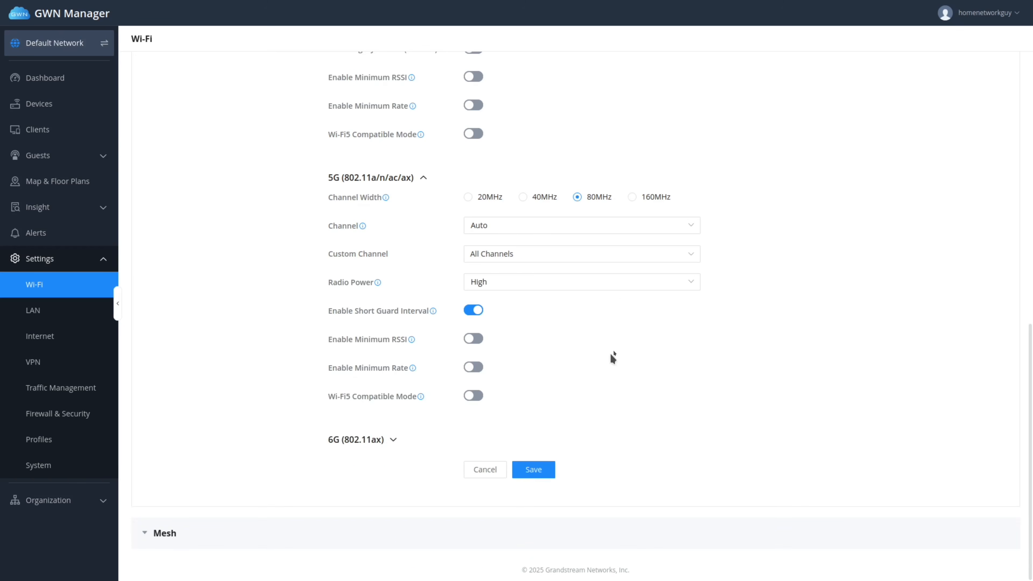
{"action": "left_click", "coordinate": [633, 198]}
{"action": "left_click", "coordinate": [535, 467]}
{"action": "left_click", "coordinate": [195, 533]}
Scroll the GWN Manager page down and back up to view the Home Network switch's port overview.
{"action": "scroll", "coordinate": [304, 480], "scroll_direction": "down", "scroll_amount": 4}
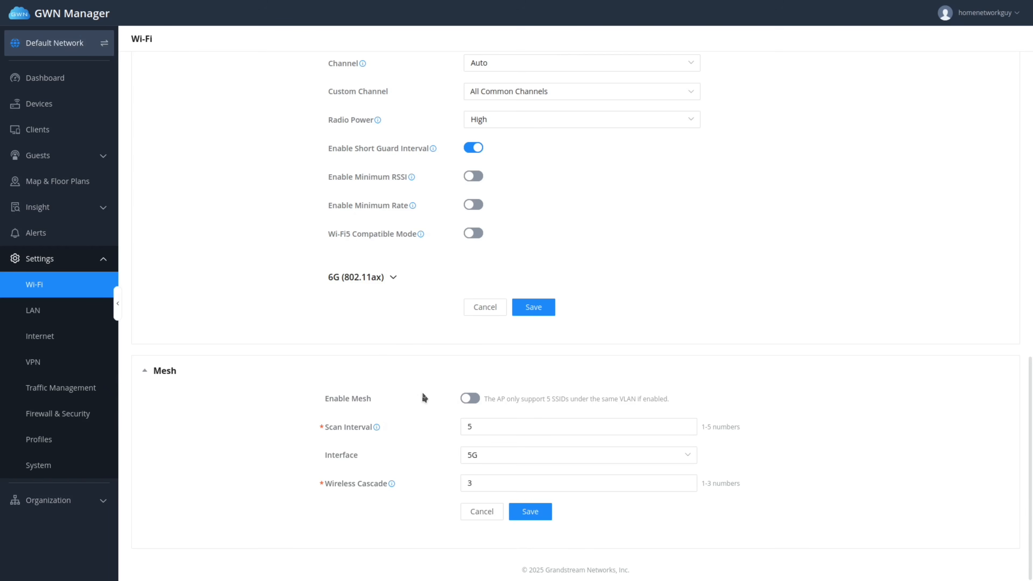
{"action": "scroll", "coordinate": [423, 399], "scroll_direction": "up", "scroll_amount": 15}
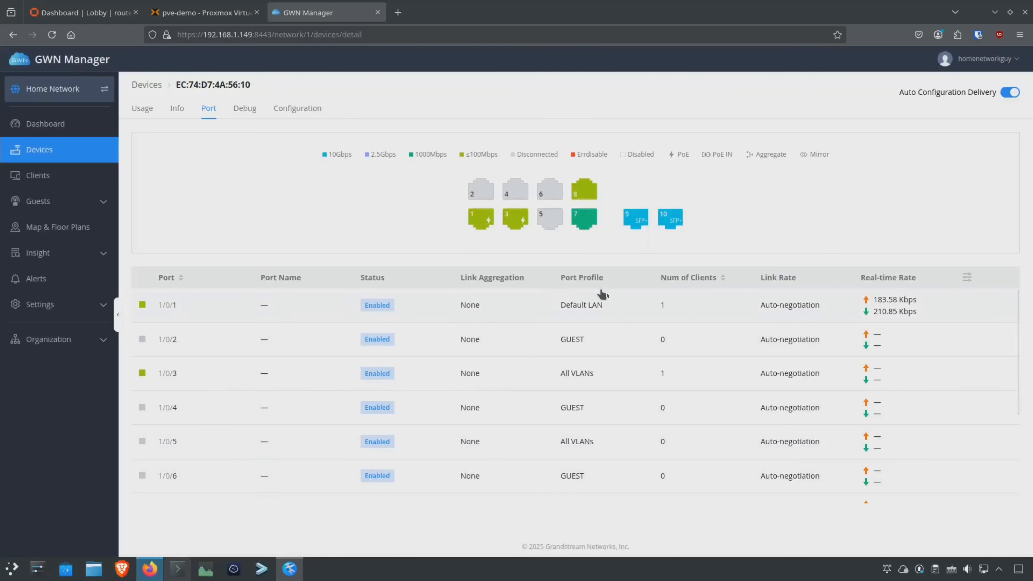
Assign switch port 2 to the USER port profile and save.
{"action": "left_click", "coordinate": [480, 197]}
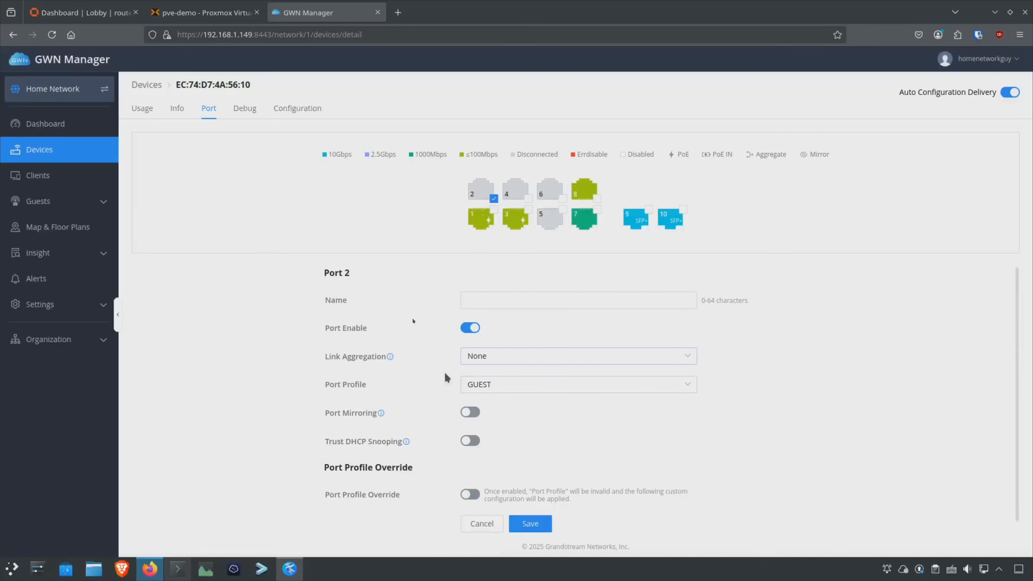
{"action": "left_click", "coordinate": [530, 387]}
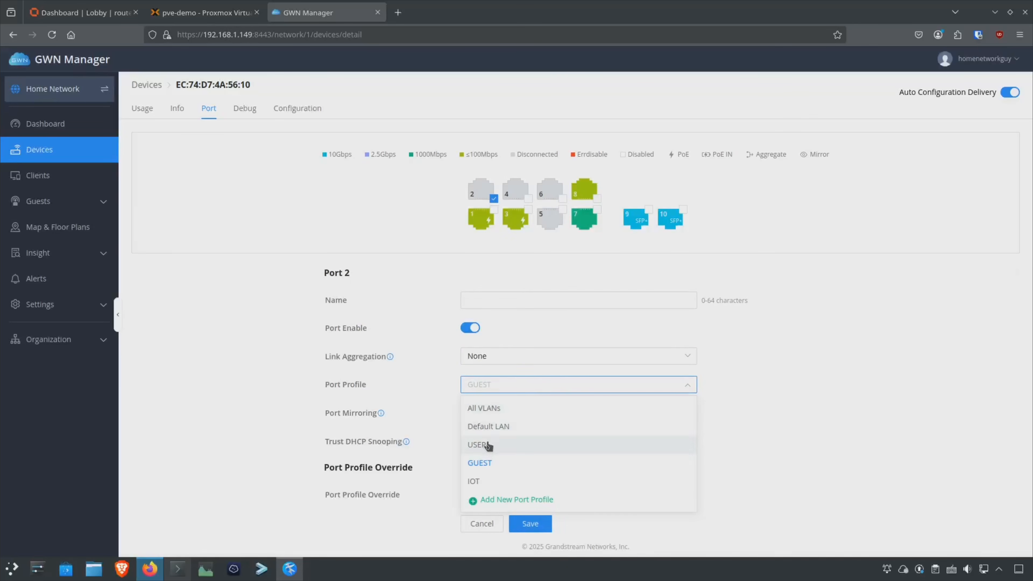
{"action": "left_click", "coordinate": [487, 446]}
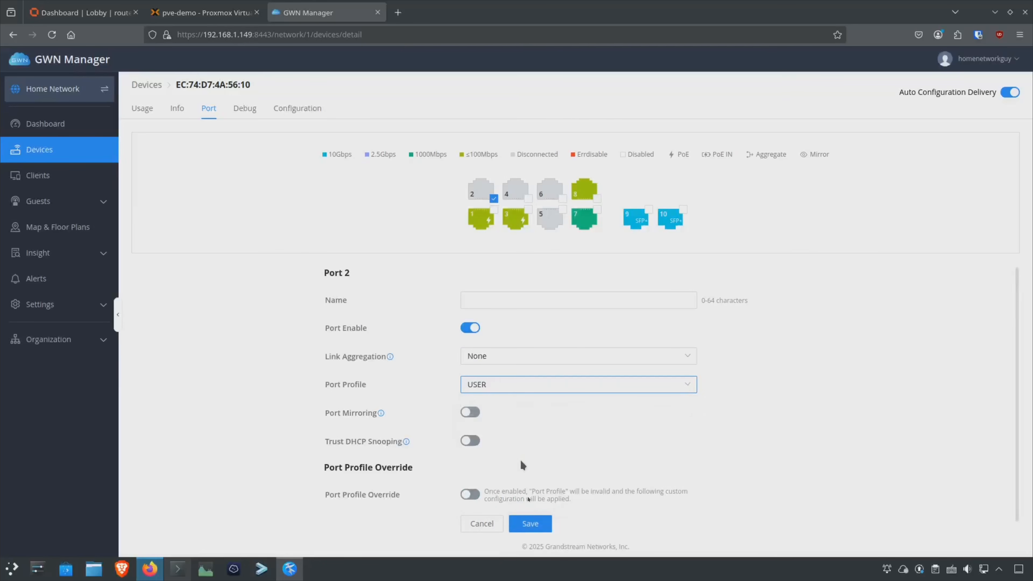
{"action": "left_click", "coordinate": [530, 524]}
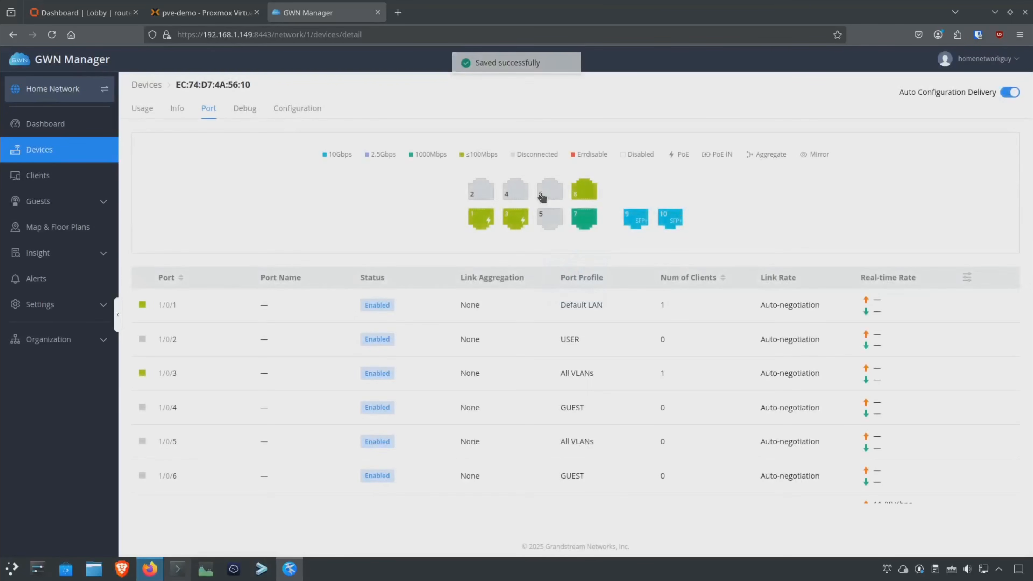
Assign switch port 4 to the IOT port profile and save.
{"action": "left_click", "coordinate": [516, 197]}
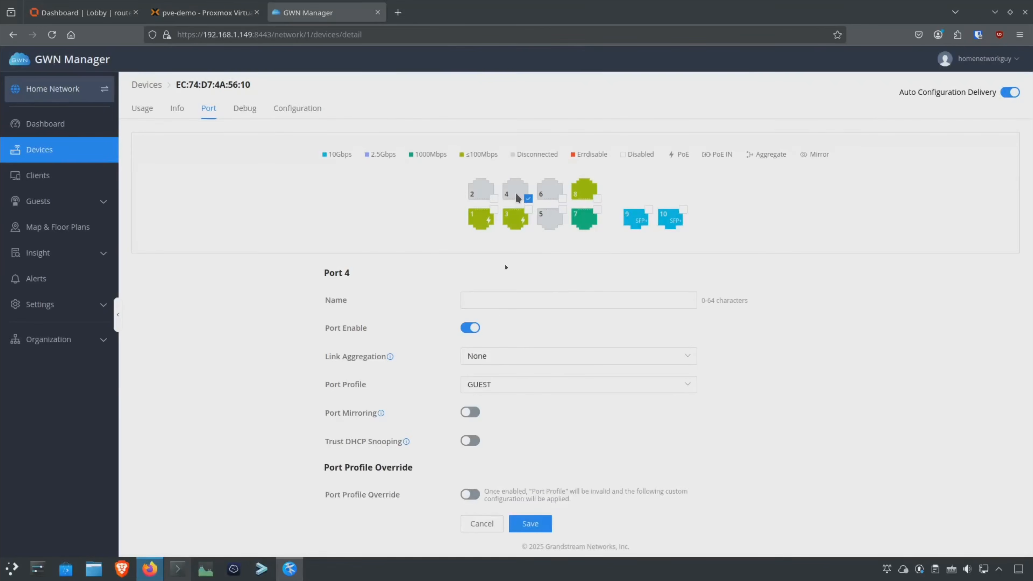
{"action": "left_click", "coordinate": [494, 386]}
{"action": "left_click", "coordinate": [483, 480]}
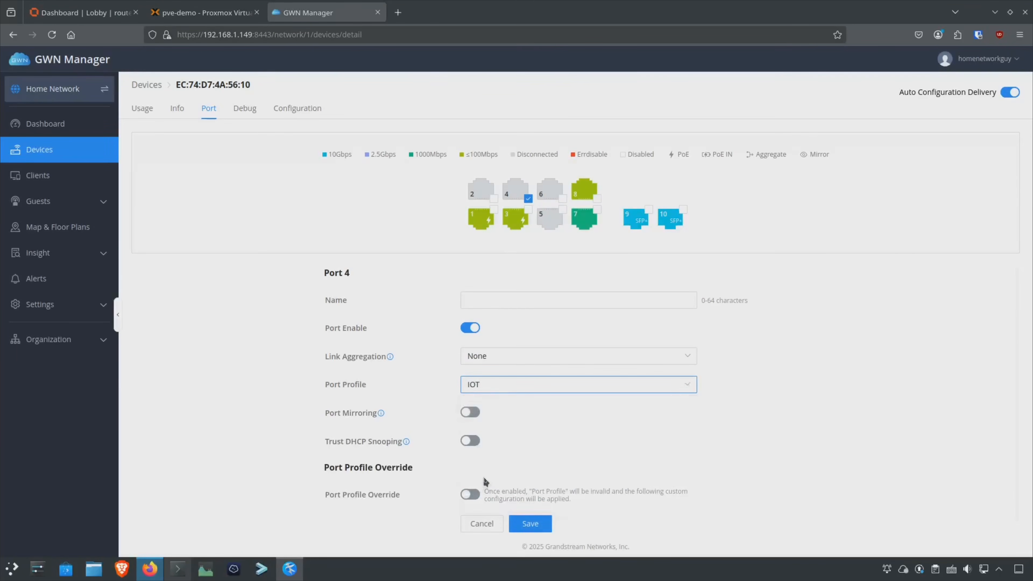
{"action": "left_click", "coordinate": [530, 524]}
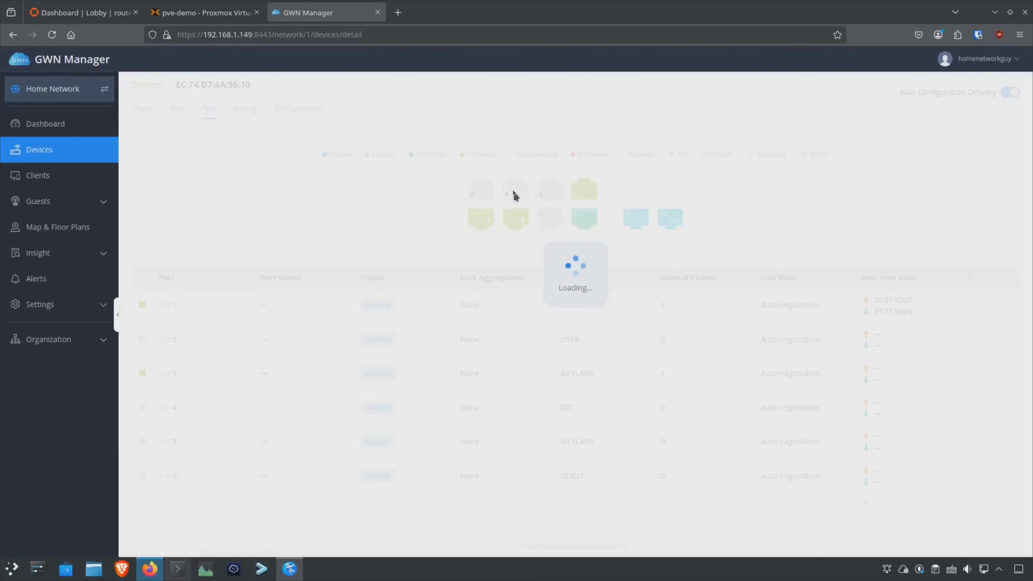
{"action": "left_click", "coordinate": [178, 568]}
Run ip a in Konsole and reposition the terminal window to uncover the port table.
{"action": "type", "text": "ip a"}
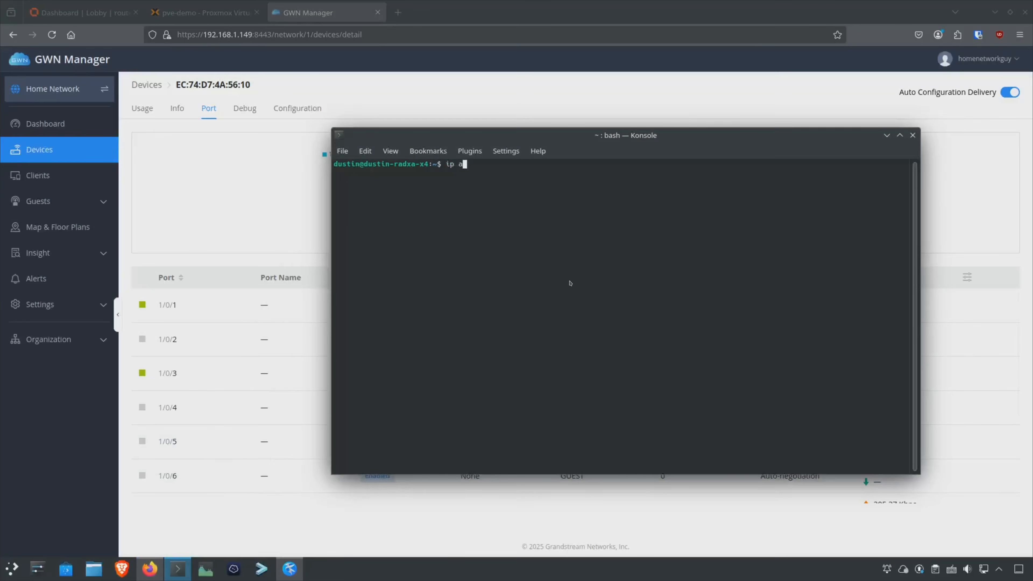
{"action": "key", "text": "Return"}
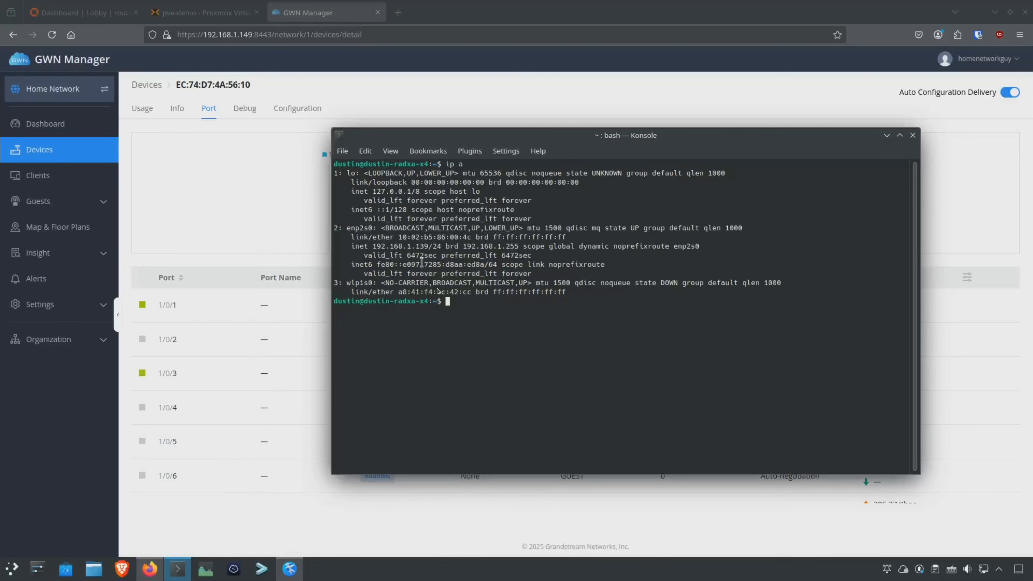
{"action": "left_click_drag", "start_coordinate": [558, 143], "coordinate": [401, 225]}
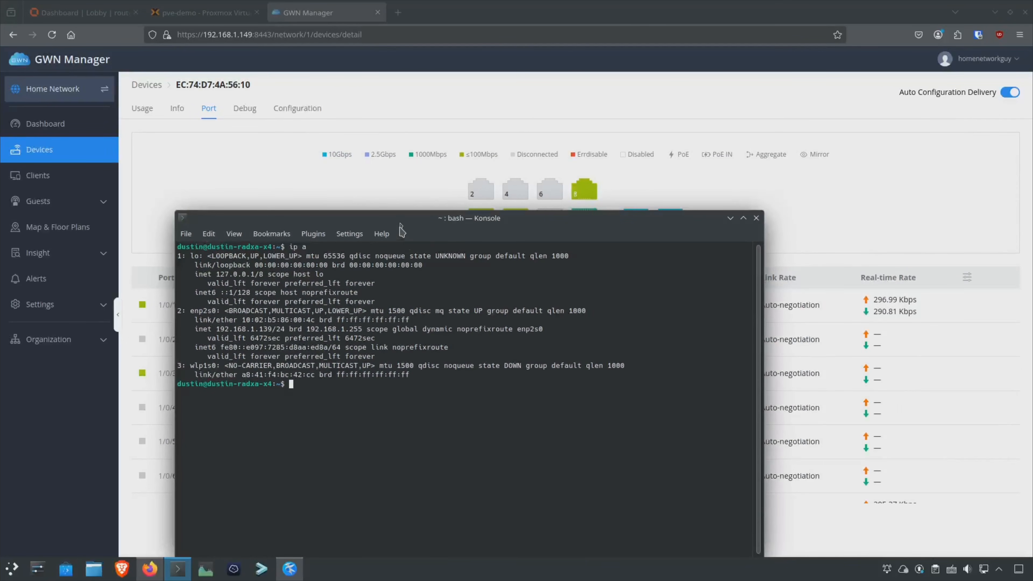
{"action": "left_click_drag", "start_coordinate": [402, 218], "coordinate": [397, 197]}
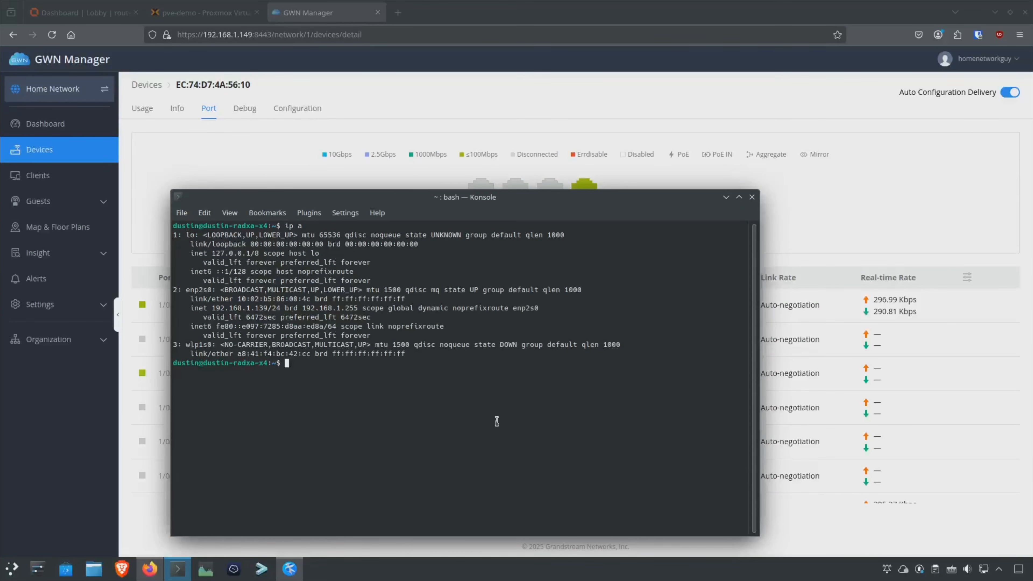
Clear the terminal and rerun ip a to confirm enp2s0 holds 192.168.10.103/24.
{"action": "key", "text": "ctrl+l"}
{"action": "type", "text": "ip a"}
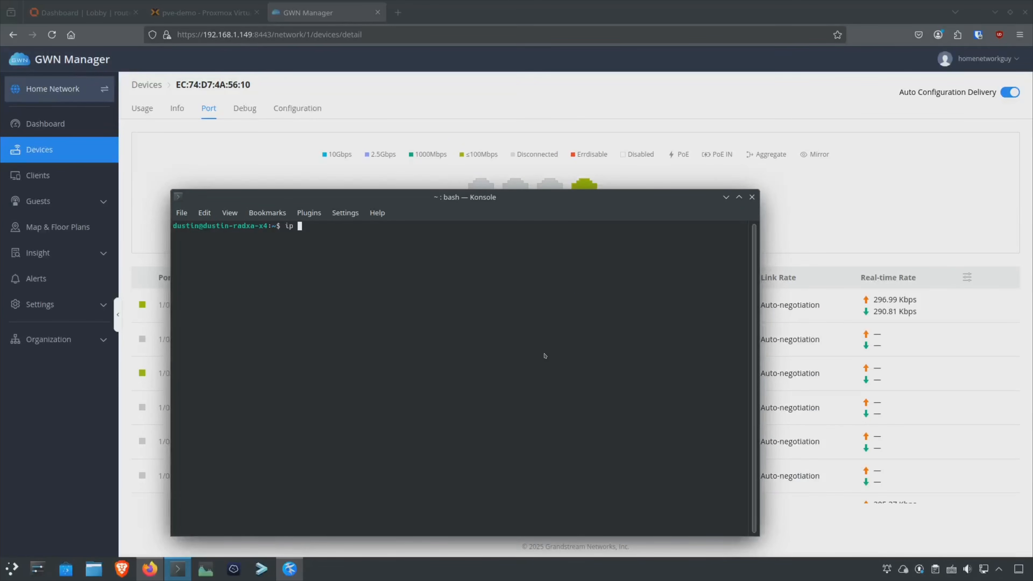
{"action": "key", "text": "Return"}
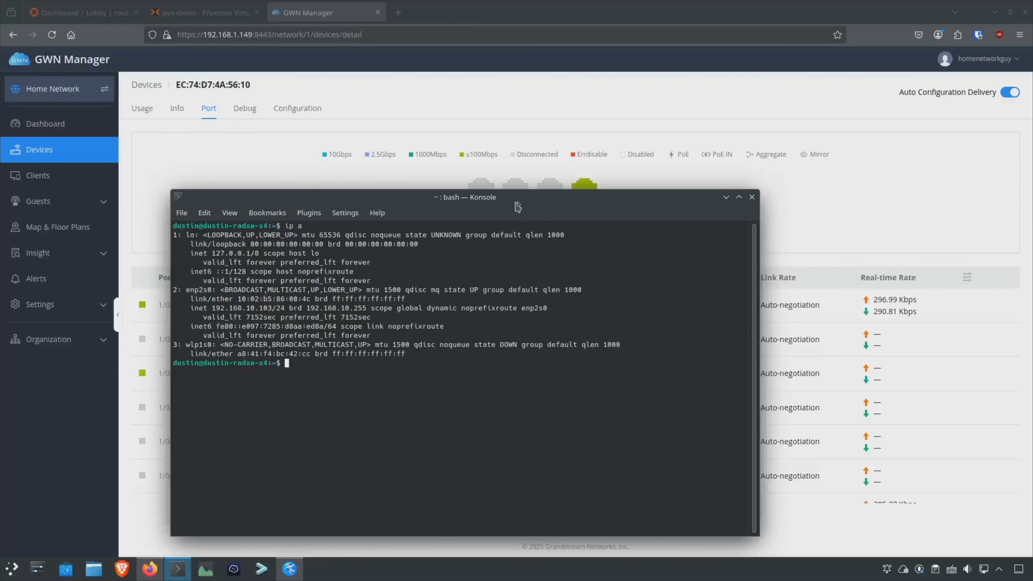
{"action": "left_click_drag", "start_coordinate": [495, 192], "coordinate": [544, 213]}
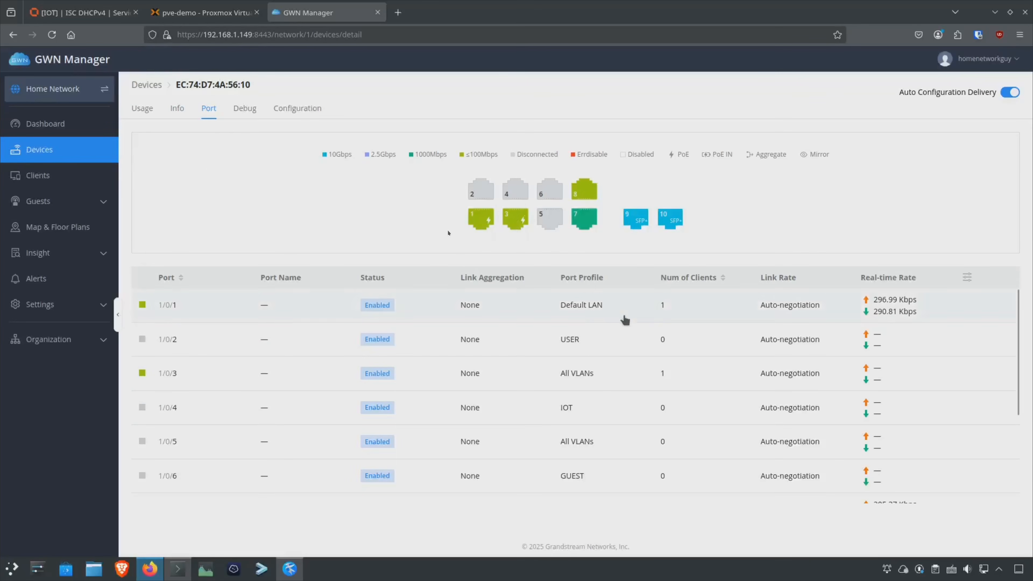
Enable the ISC DHCPv4 server on the OPNsense IOT interface and save it.
{"action": "left_click", "coordinate": [83, 14]}
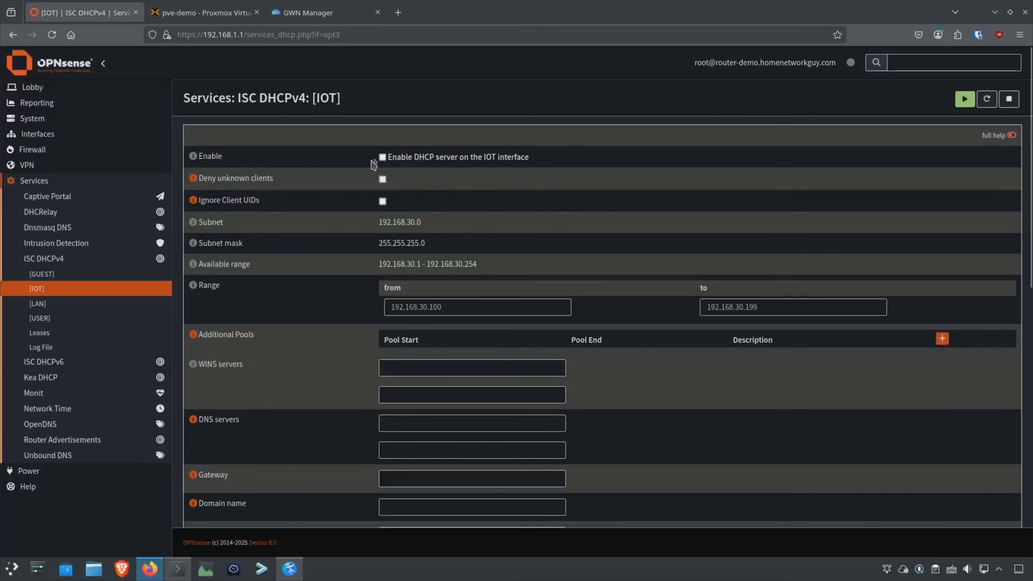
{"action": "left_click", "coordinate": [382, 157]}
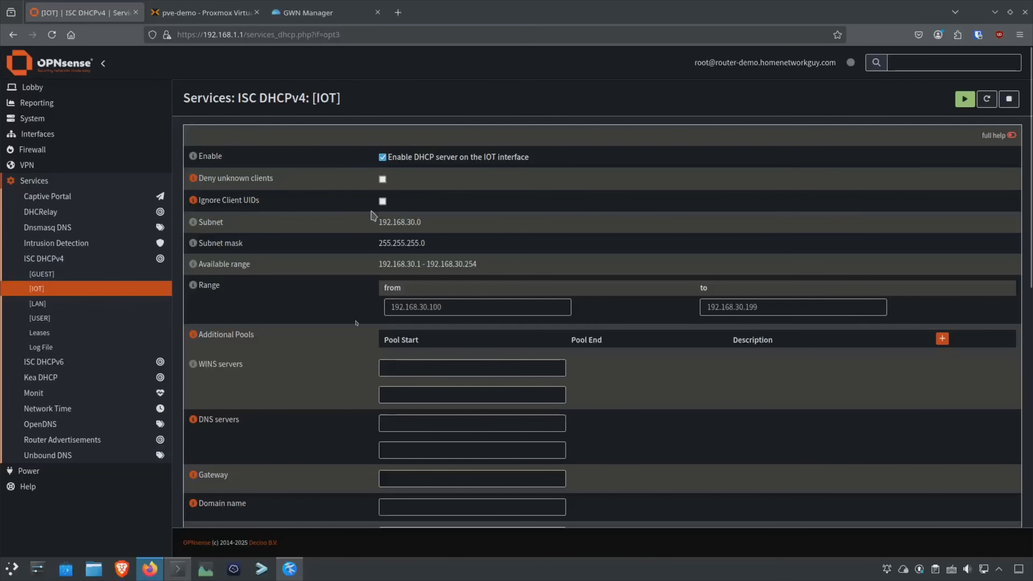
{"action": "scroll", "coordinate": [352, 329], "scroll_direction": "down", "scroll_amount": 5}
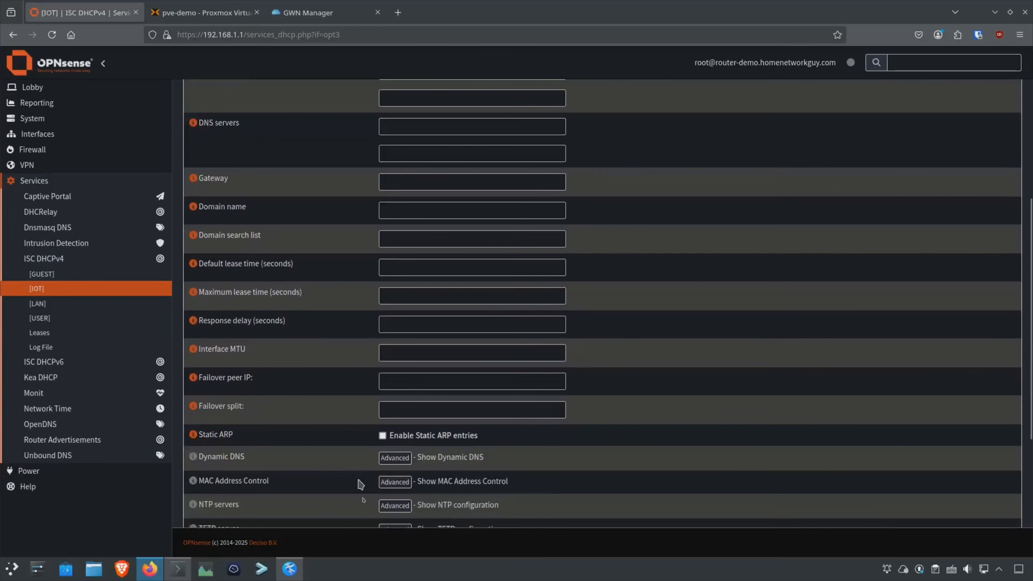
{"action": "scroll", "coordinate": [358, 488], "scroll_direction": "down", "scroll_amount": 4}
{"action": "scroll", "coordinate": [361, 494], "scroll_direction": "down", "scroll_amount": 2}
{"action": "left_click", "coordinate": [393, 453]}
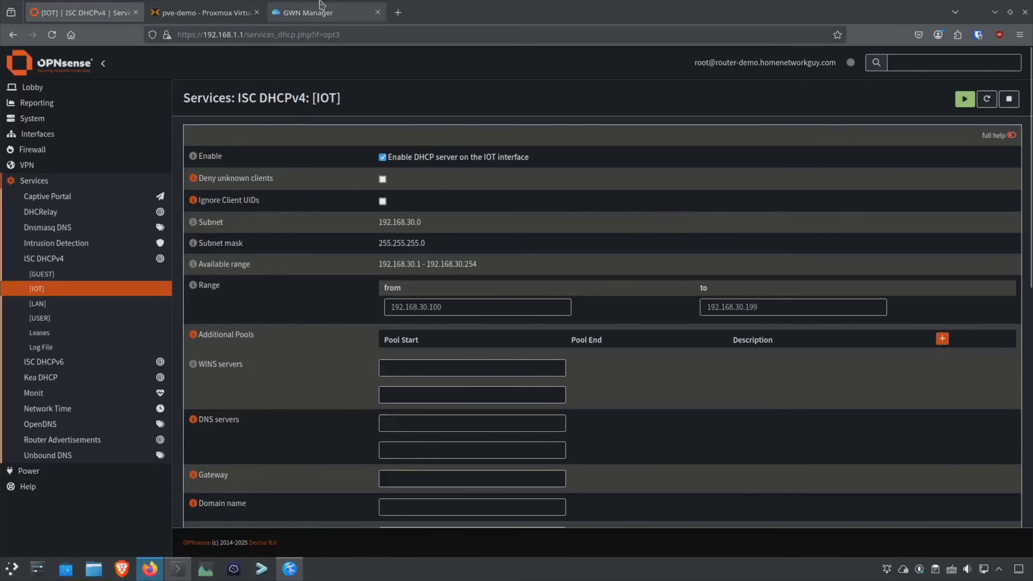
{"action": "left_click", "coordinate": [320, 12]}
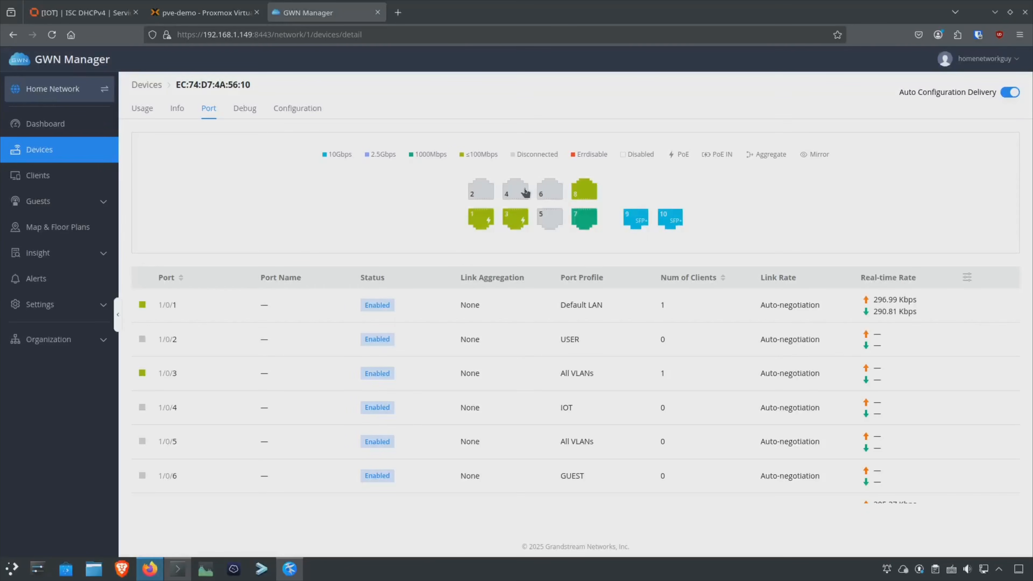
Open a new terminal, run ip a and check that enp2s0 has 192.168.30.100/24.
{"action": "key", "text": "ctrl+alt+t"}
{"action": "type", "text": "ip a"}
{"action": "key", "text": "Return"}
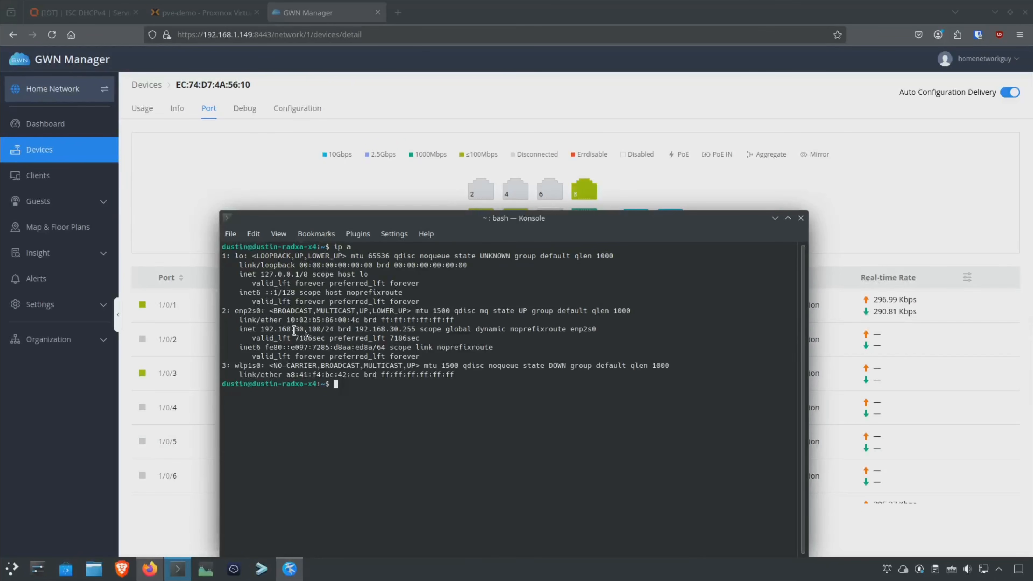
{"action": "left_click_drag", "start_coordinate": [294, 329], "coordinate": [309, 333]}
{"action": "triple_click", "coordinate": [318, 329]}
{"action": "double_click", "coordinate": [320, 330]}
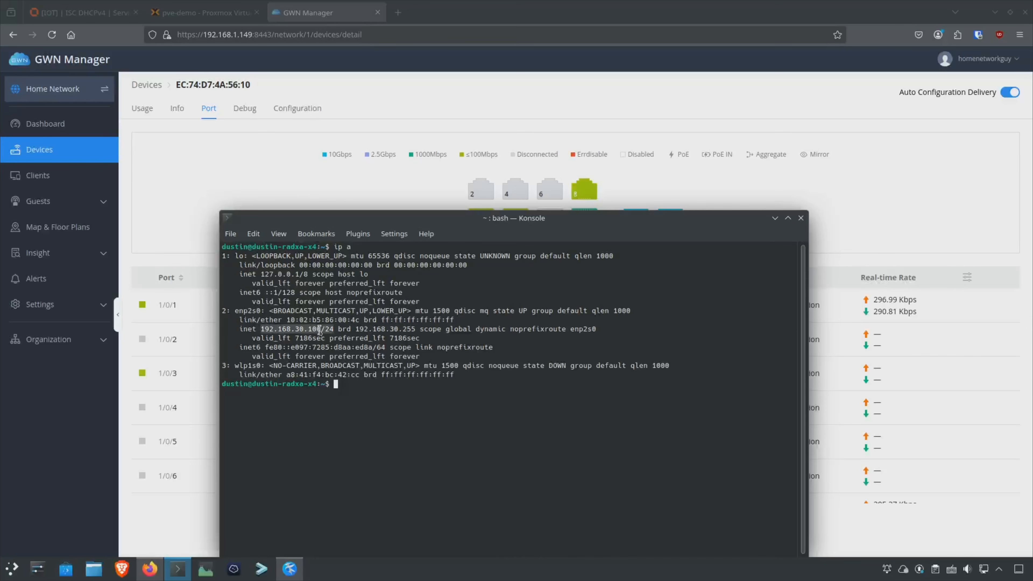
{"action": "left_click", "coordinate": [356, 341]}
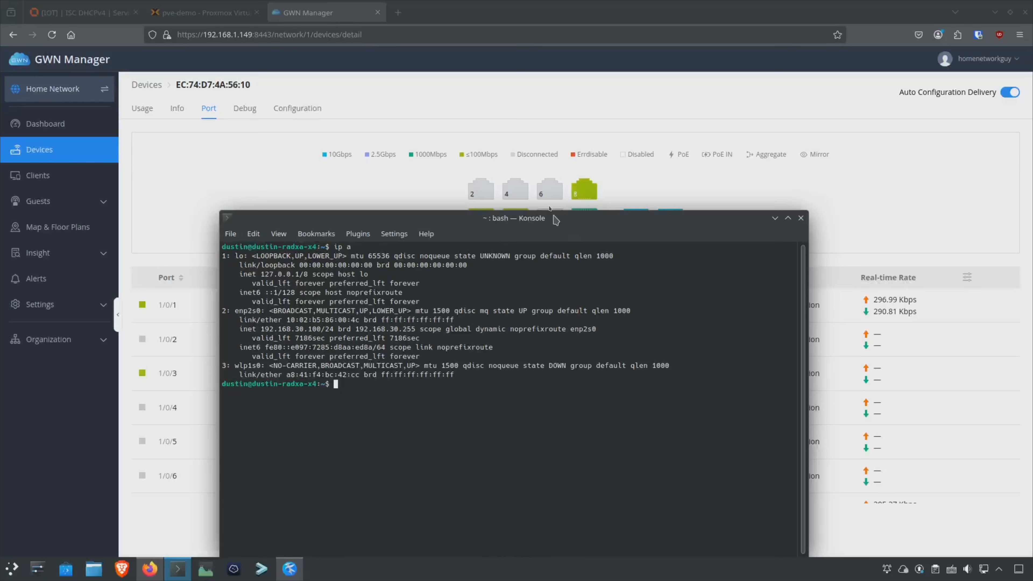
Clear the screen and rerun ip a after joining Wi-Fi to see wlp1s0 at 192.168.10.104/24.
{"action": "key", "text": "ctrl+l"}
{"action": "type", "text": "ip a"}
{"action": "key", "text": "Return"}
{"action": "type", "text": "ip a"}
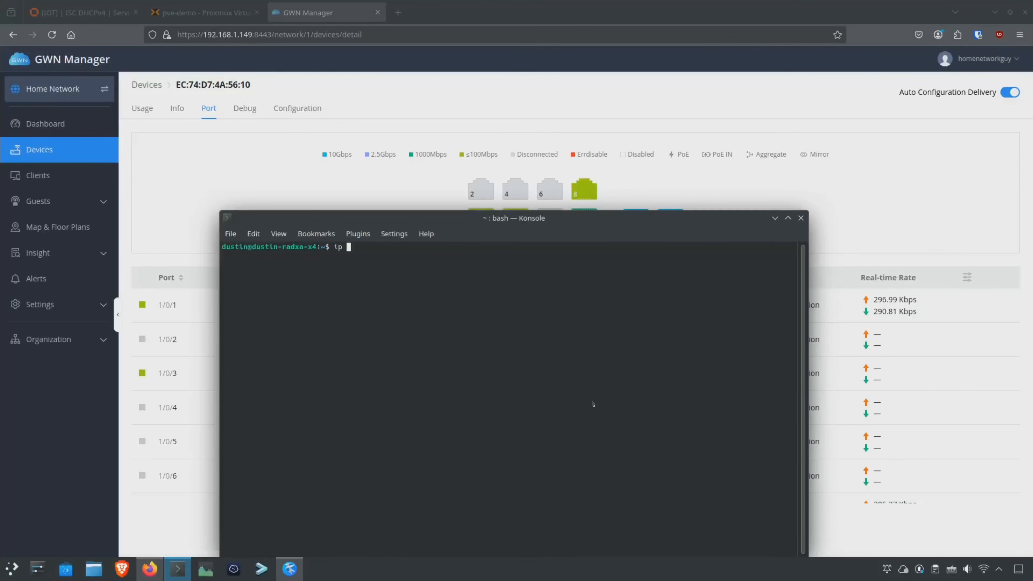
{"action": "key", "text": "Return"}
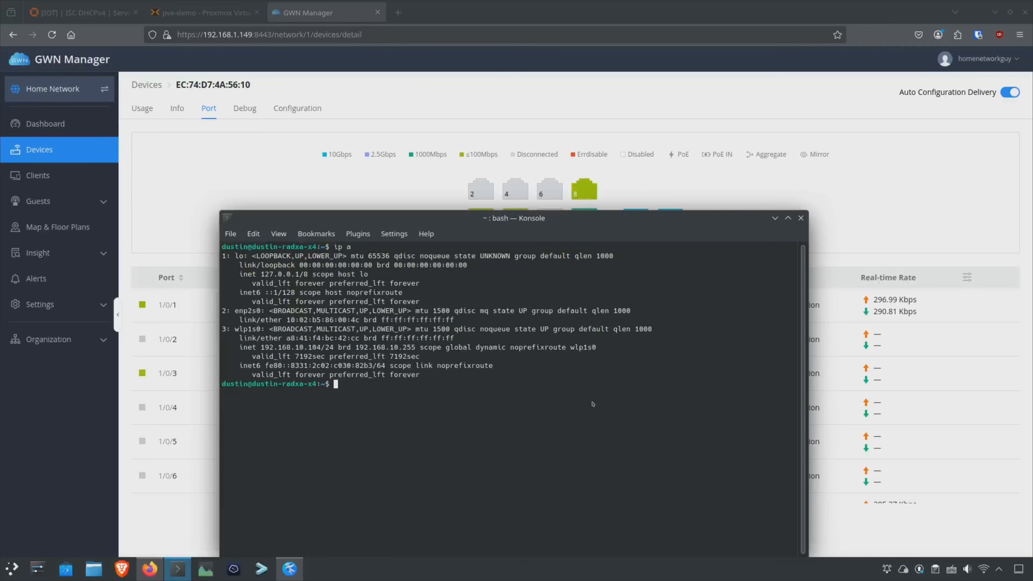
Check the Wi-Fi address, then clear and rerun ip a to inspect the wlp1s0 address line.
{"action": "left_click_drag", "start_coordinate": [295, 347], "coordinate": [309, 347]}
{"action": "left_click", "coordinate": [309, 347]}
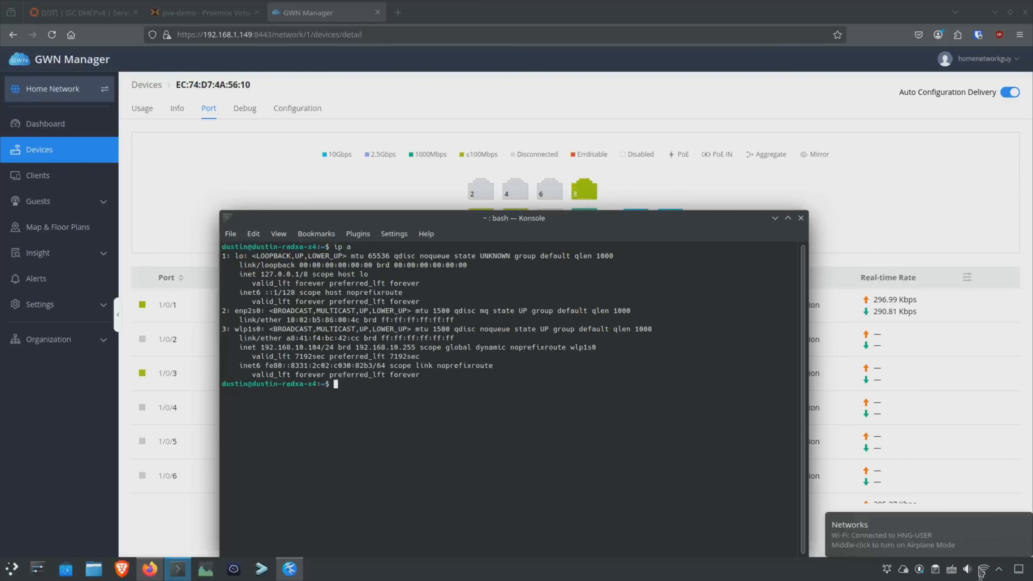
{"action": "key", "text": "ctrl+l"}
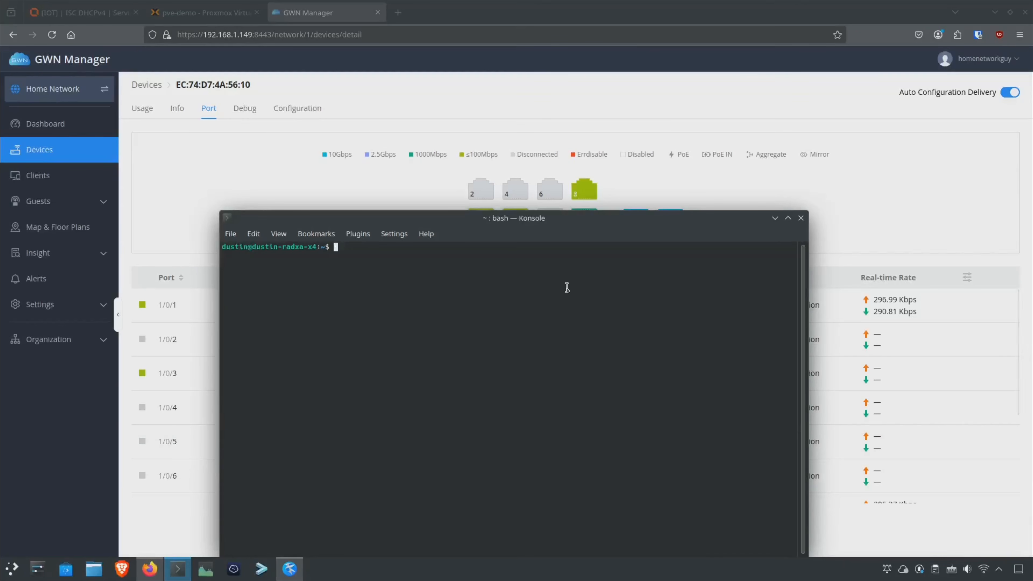
{"action": "type", "text": "ip a"}
{"action": "key", "text": "Return"}
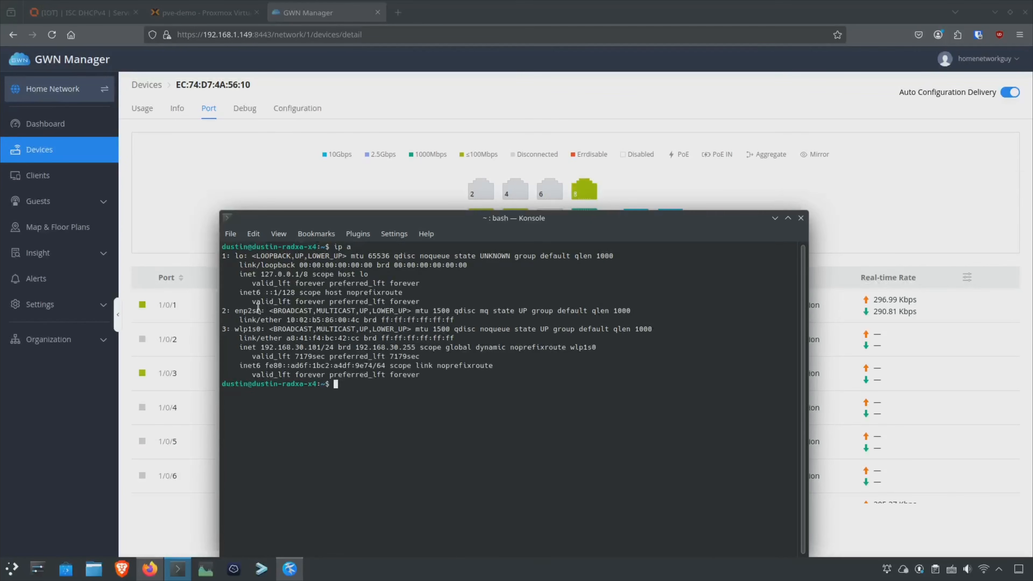
{"action": "triple_click", "coordinate": [292, 346]}
{"action": "left_click", "coordinate": [317, 350]}
Clear the terminal and rerun ip a to confirm wlp1s0 now holds 192.168.20.103.
{"action": "key", "text": "ctrl+l"}
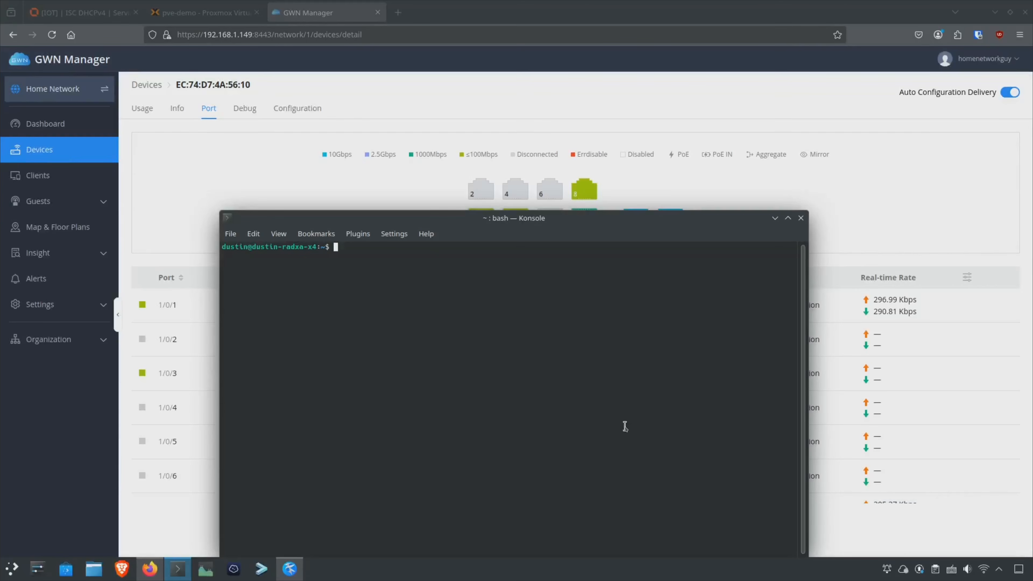
{"action": "type", "text": "ip a"}
{"action": "key", "text": "Return"}
{"action": "left_click_drag", "start_coordinate": [285, 348], "coordinate": [326, 349]}
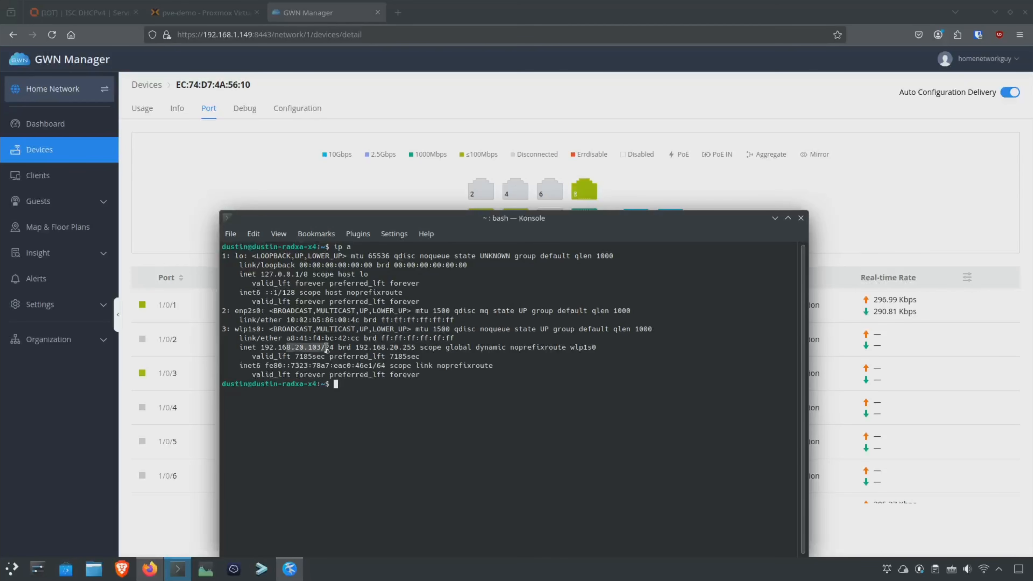
{"action": "left_click", "coordinate": [429, 383]}
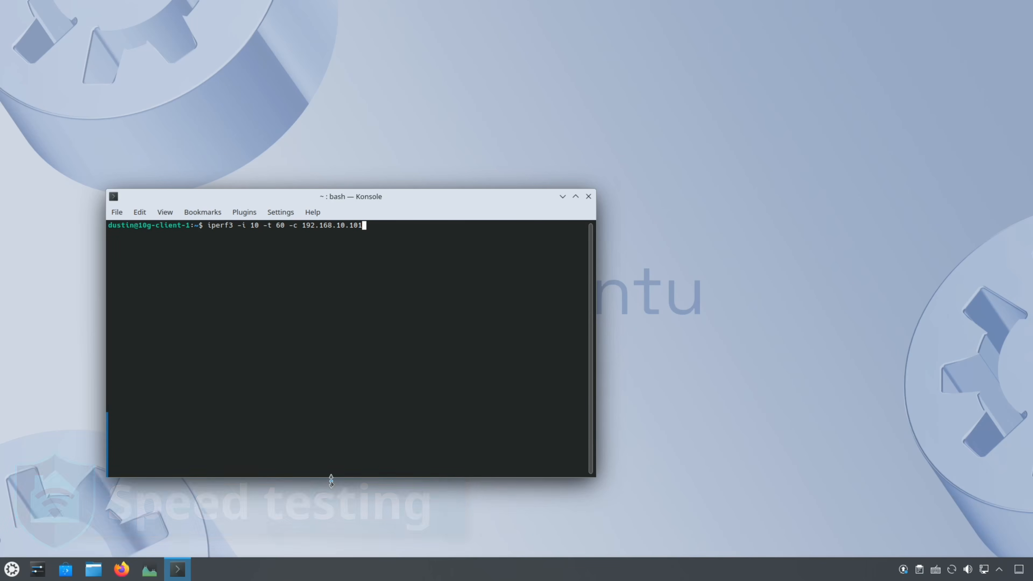
Run iperf3 -i 10 -t 60 -c 192.168.10.101 and wait for the test to complete.
{"action": "key", "text": "Return"}
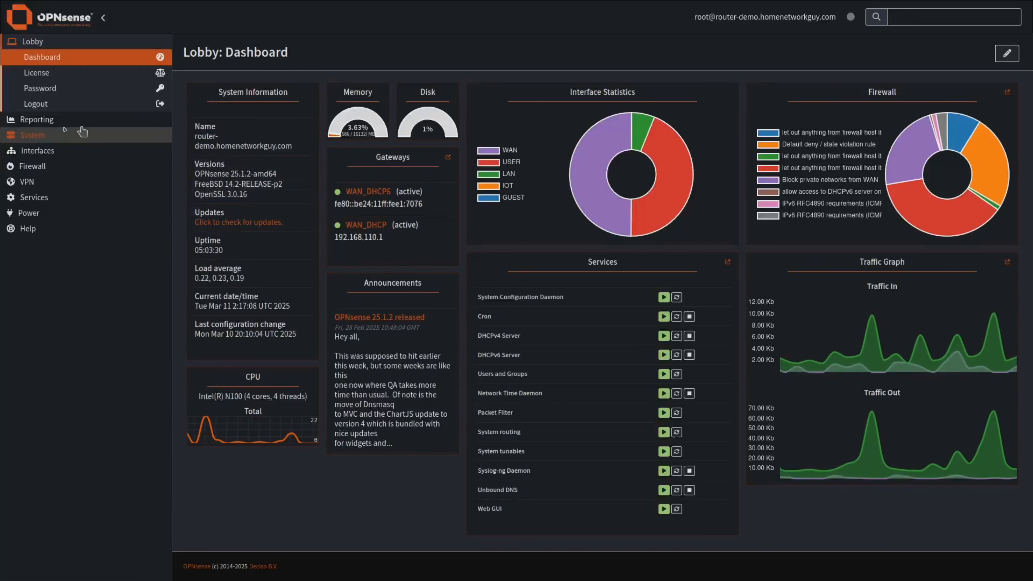
In System > Settings > Miscellaneous, set Thermal Sensors Hardware to Intel Core* CPU on-die thermal sensor (coretemp).
{"action": "left_click", "coordinate": [82, 133]}
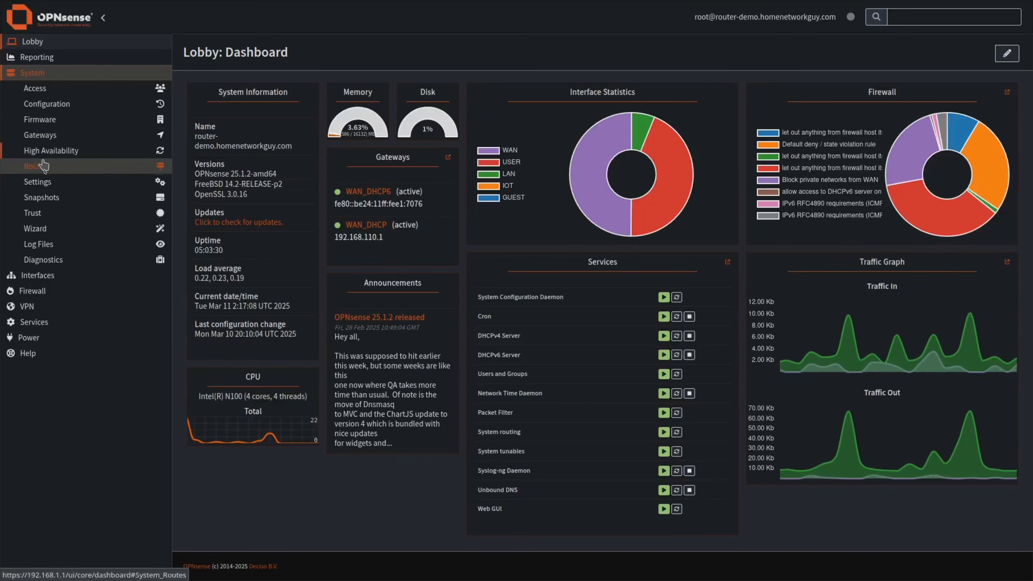
{"action": "left_click", "coordinate": [52, 186]}
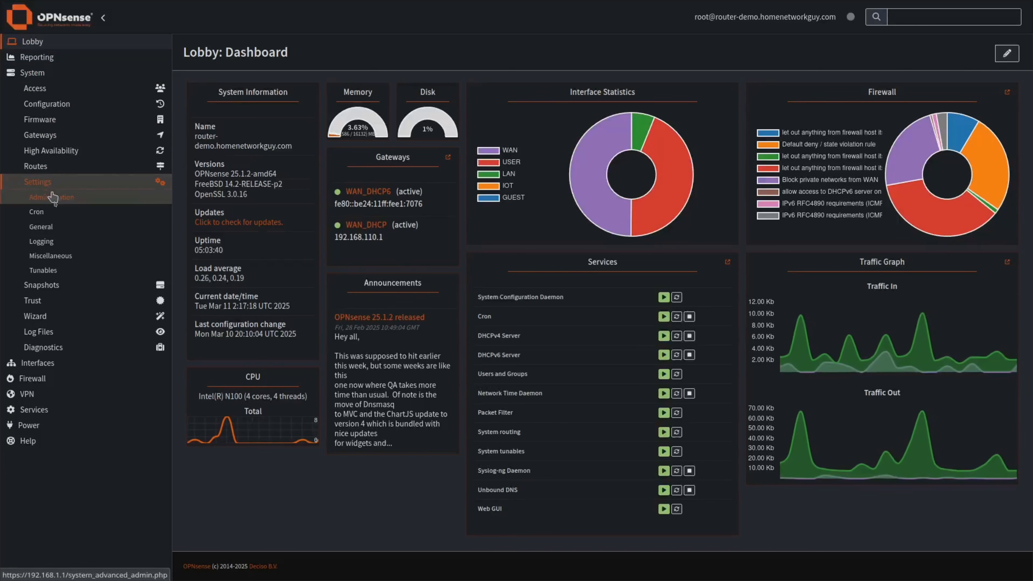
{"action": "left_click", "coordinate": [50, 255]}
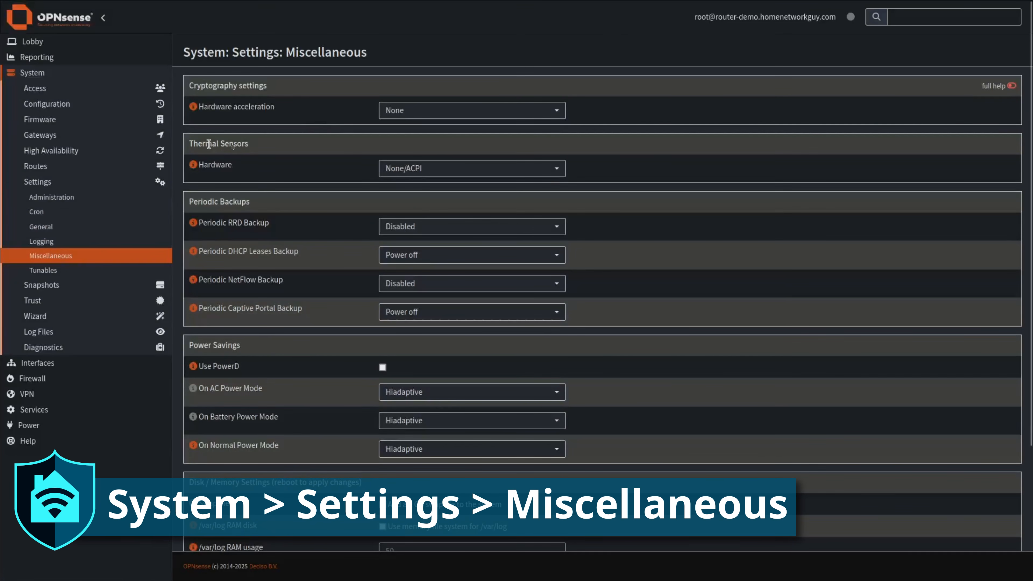
{"action": "left_click", "coordinate": [458, 168]}
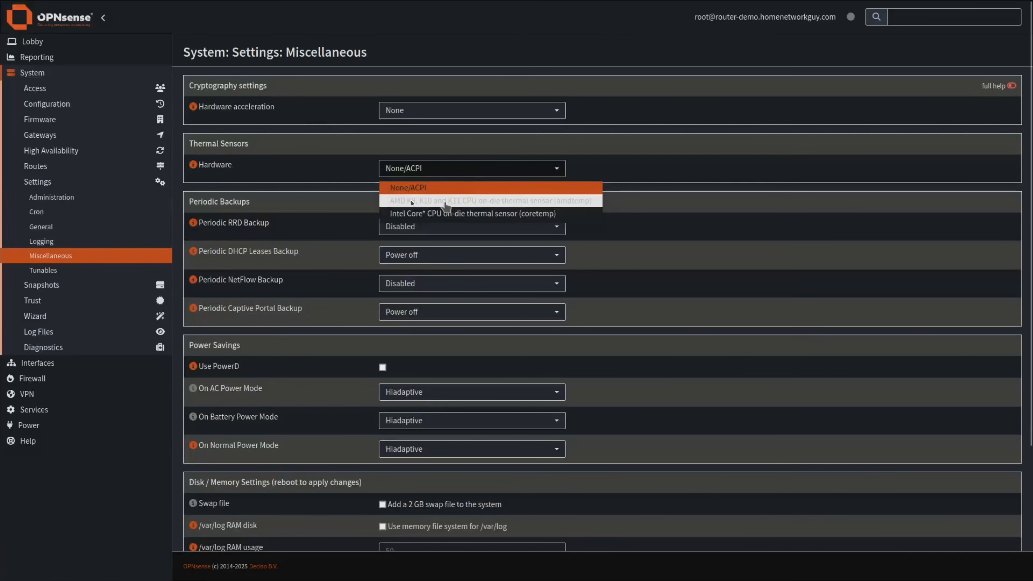
{"action": "left_click", "coordinate": [421, 214]}
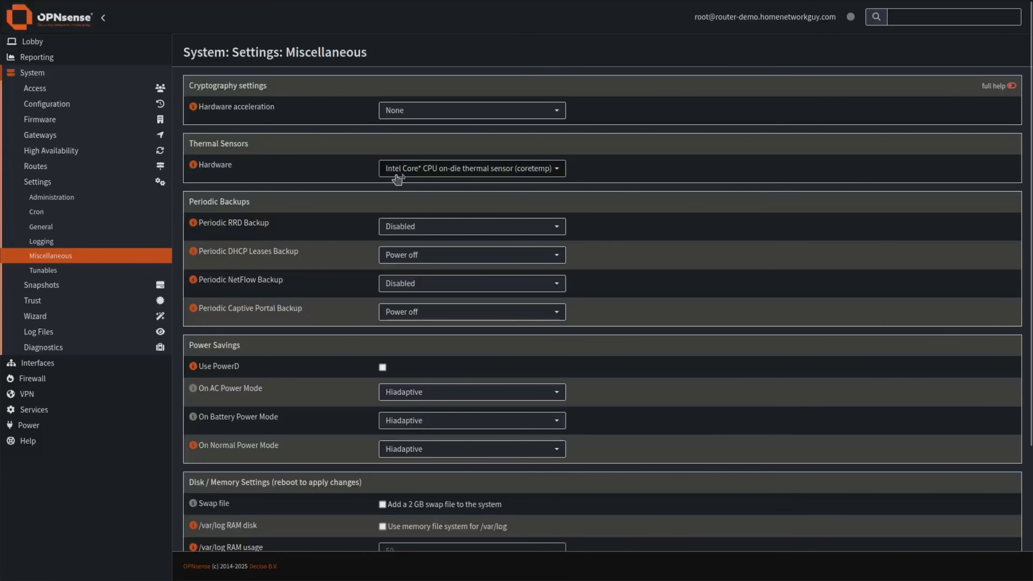
{"action": "scroll", "coordinate": [390, 175], "scroll_direction": "down", "scroll_amount": 2}
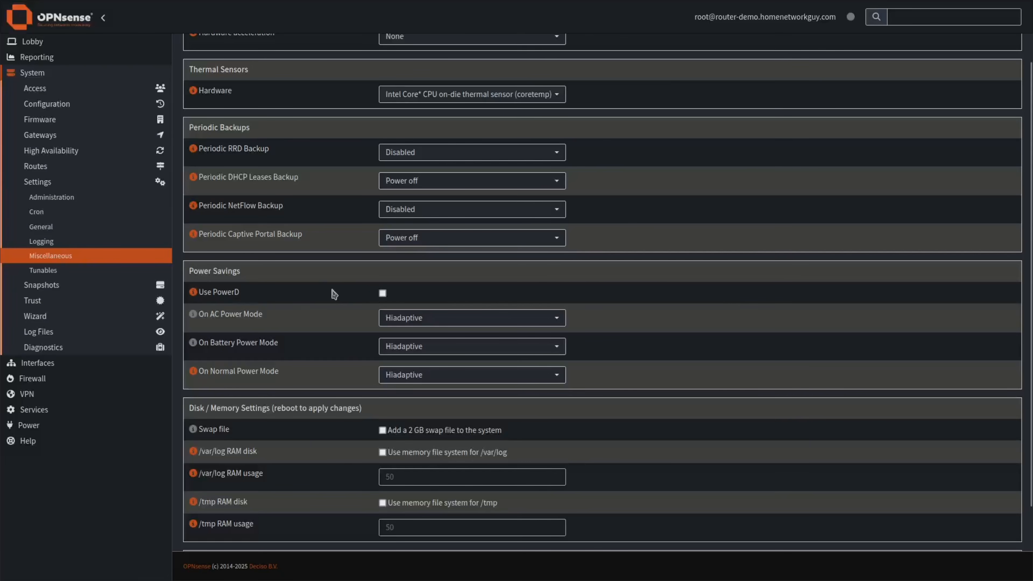
Enable Use PowerD and read through its help text.
{"action": "left_click", "coordinate": [382, 294]}
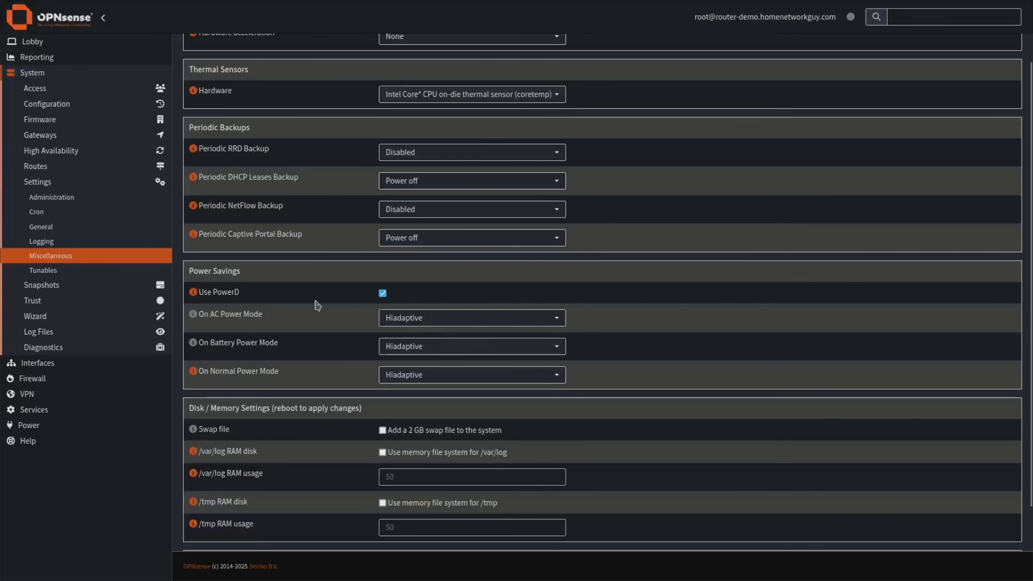
{"action": "left_click", "coordinate": [193, 293]}
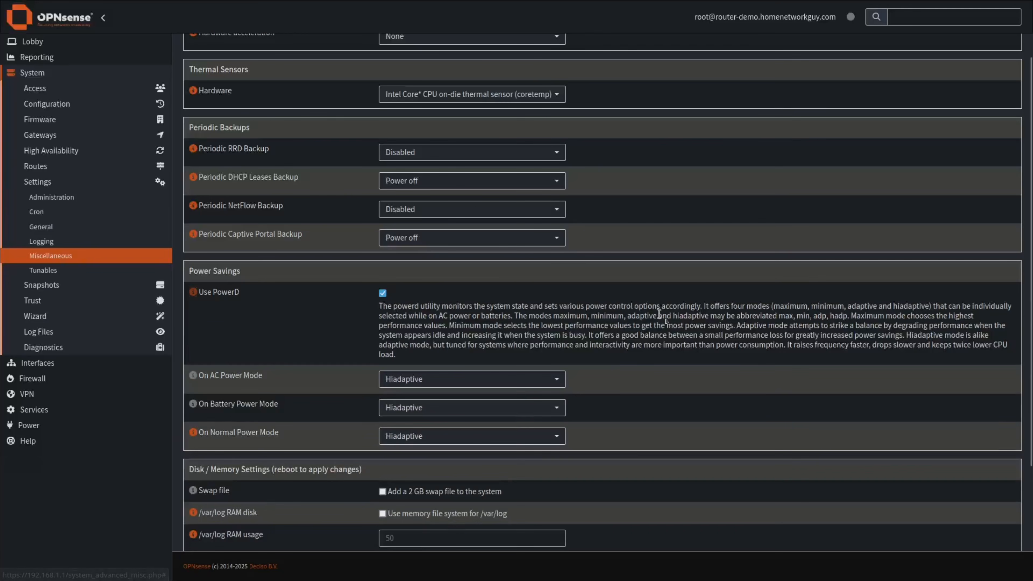
{"action": "left_click_drag", "start_coordinate": [810, 347], "coordinate": [854, 347]}
{"action": "left_click", "coordinate": [898, 345]}
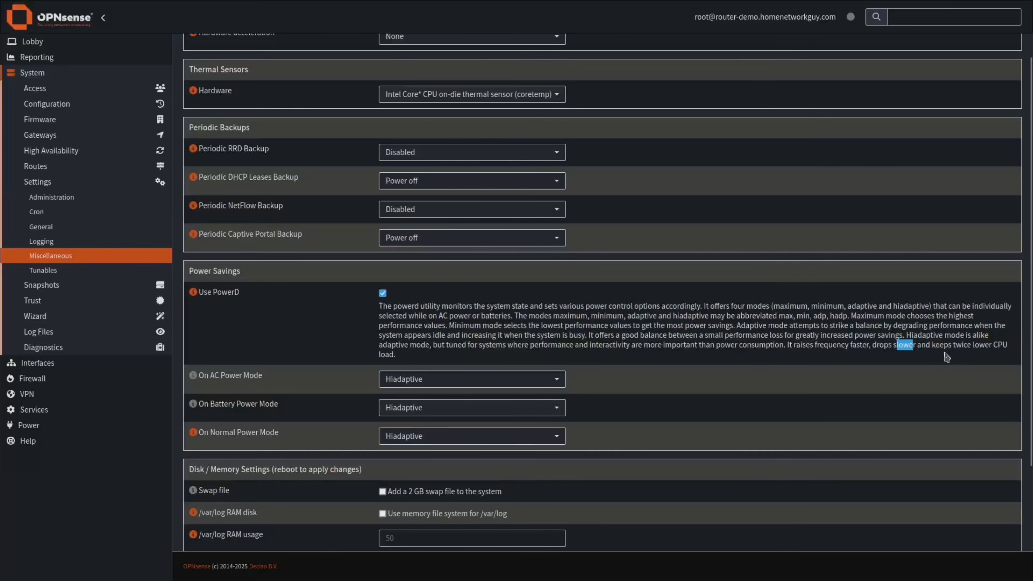
{"action": "left_click_drag", "start_coordinate": [944, 345], "coordinate": [981, 344]}
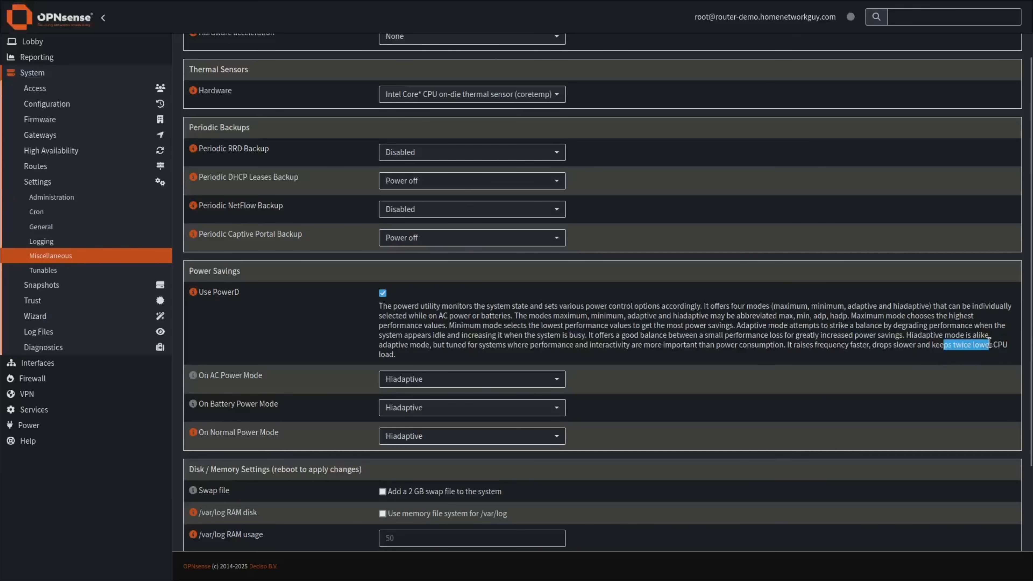
{"action": "left_click", "coordinate": [193, 291]}
Review the /var/log RAM disk option and save the miscellaneous settings.
{"action": "scroll", "coordinate": [334, 385], "scroll_direction": "down", "scroll_amount": 2}
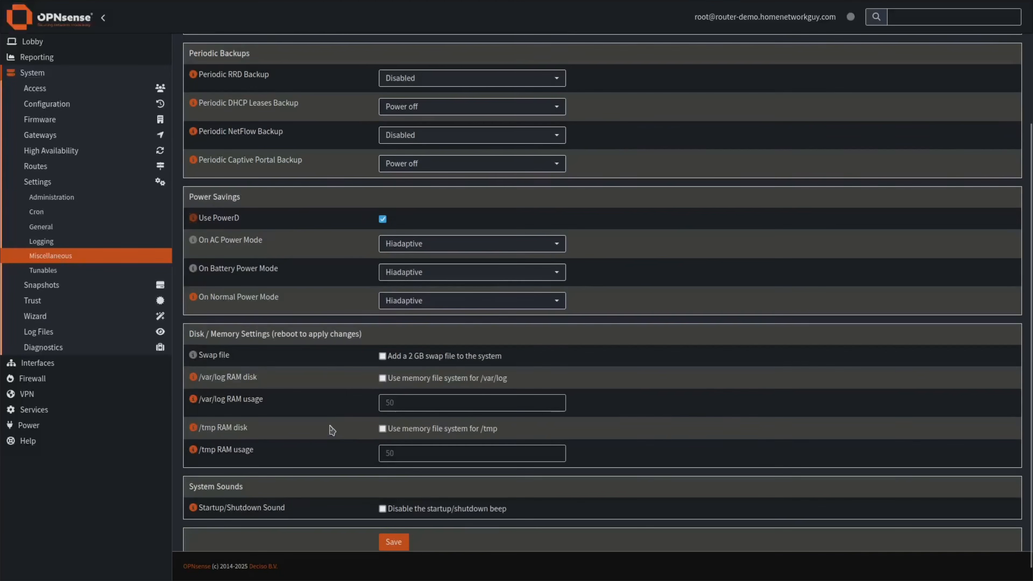
{"action": "scroll", "coordinate": [332, 430], "scroll_direction": "down", "scroll_amount": 1}
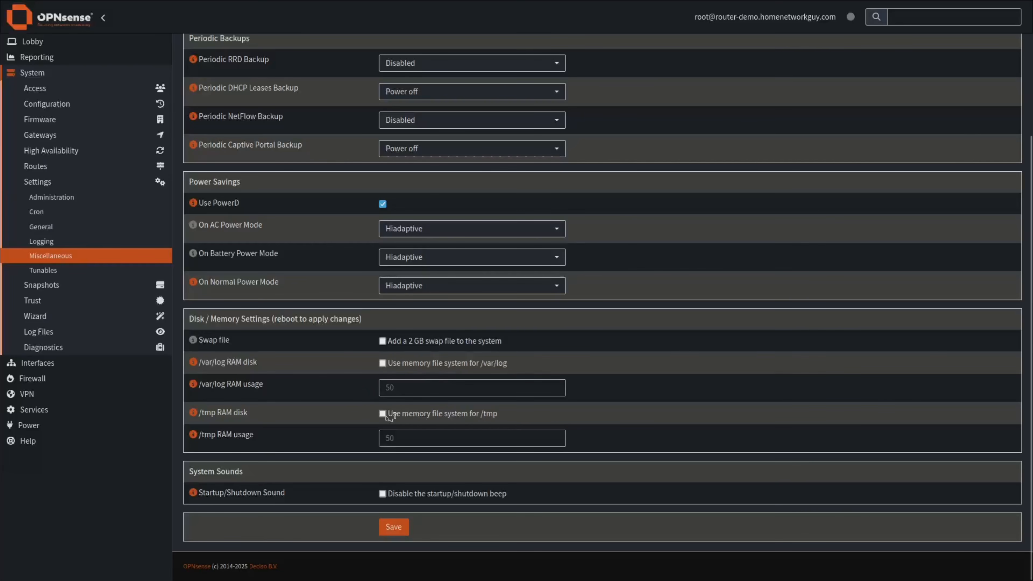
{"action": "left_click_drag", "start_coordinate": [505, 364], "coordinate": [439, 364]}
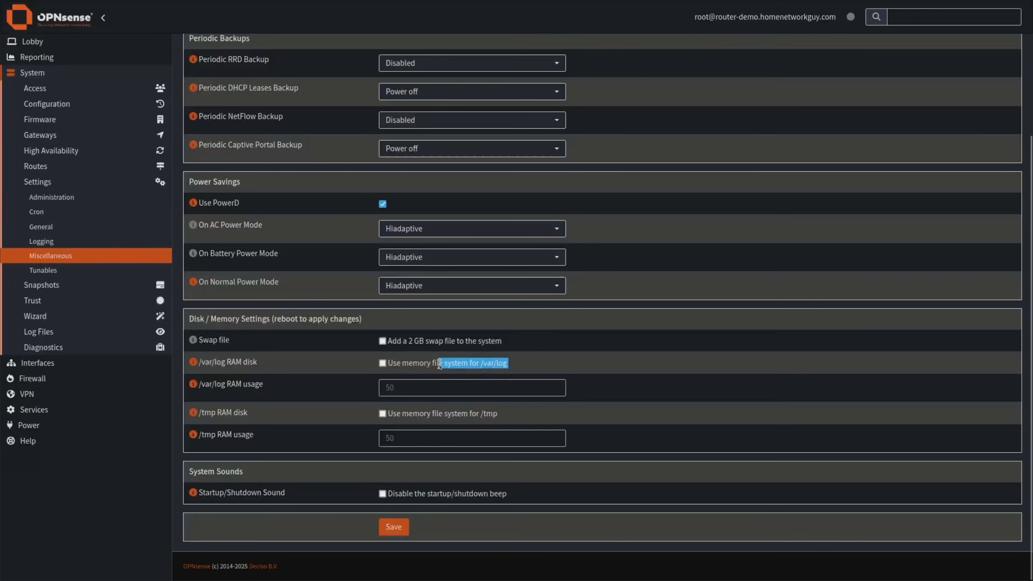
{"action": "left_click", "coordinate": [422, 366]}
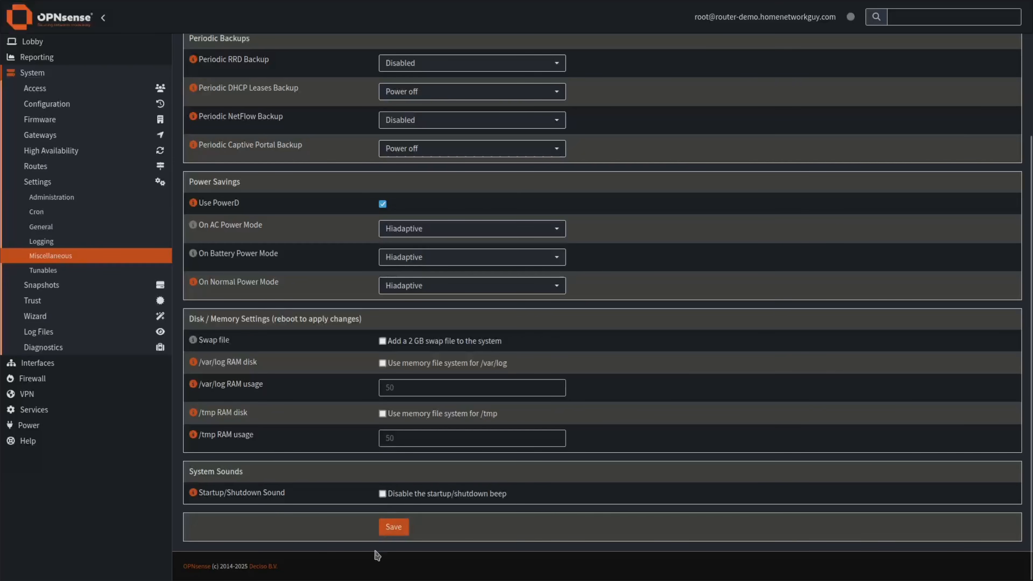
{"action": "left_click", "coordinate": [394, 528]}
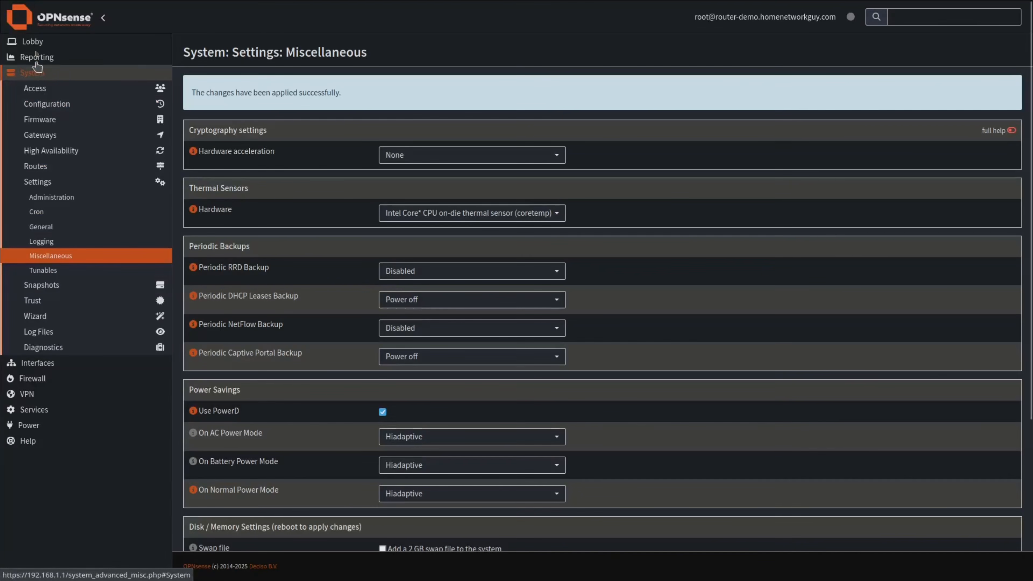
{"action": "left_click", "coordinate": [37, 44]}
Add a Thermal Sensors widget to the Lobby dashboard in edit mode.
{"action": "left_click", "coordinate": [40, 57]}
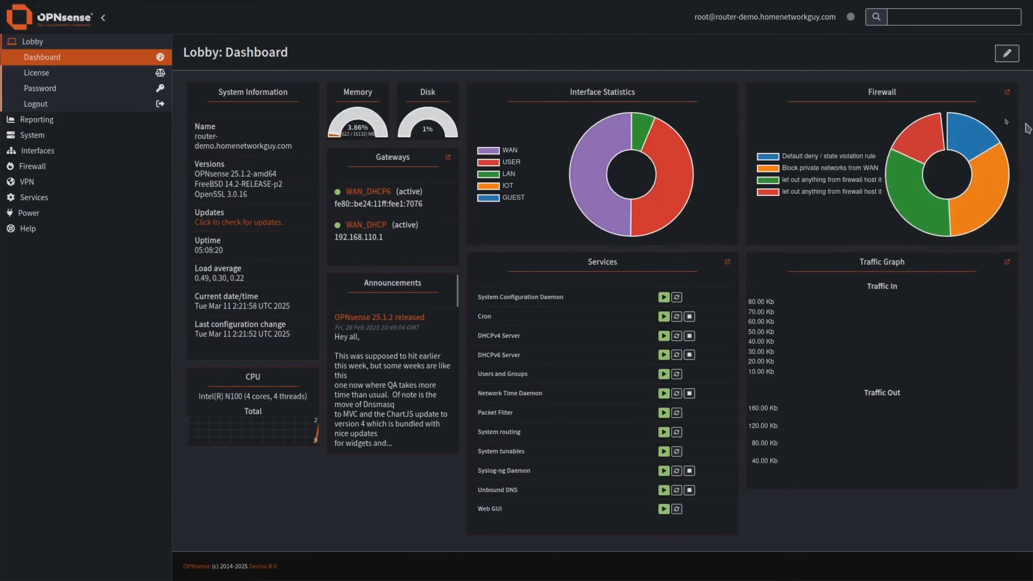
{"action": "left_click", "coordinate": [1006, 53]}
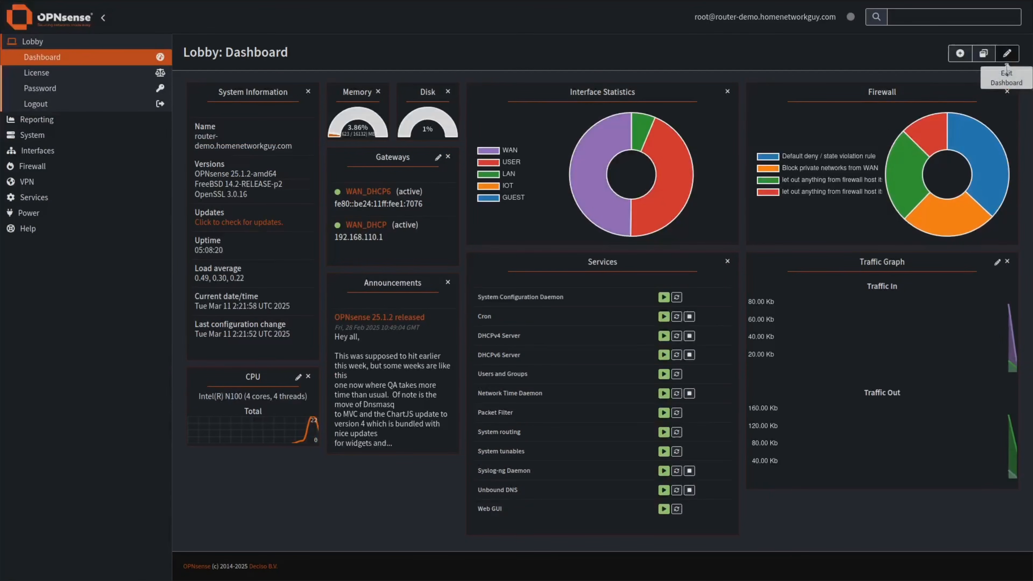
{"action": "left_click", "coordinate": [960, 54]}
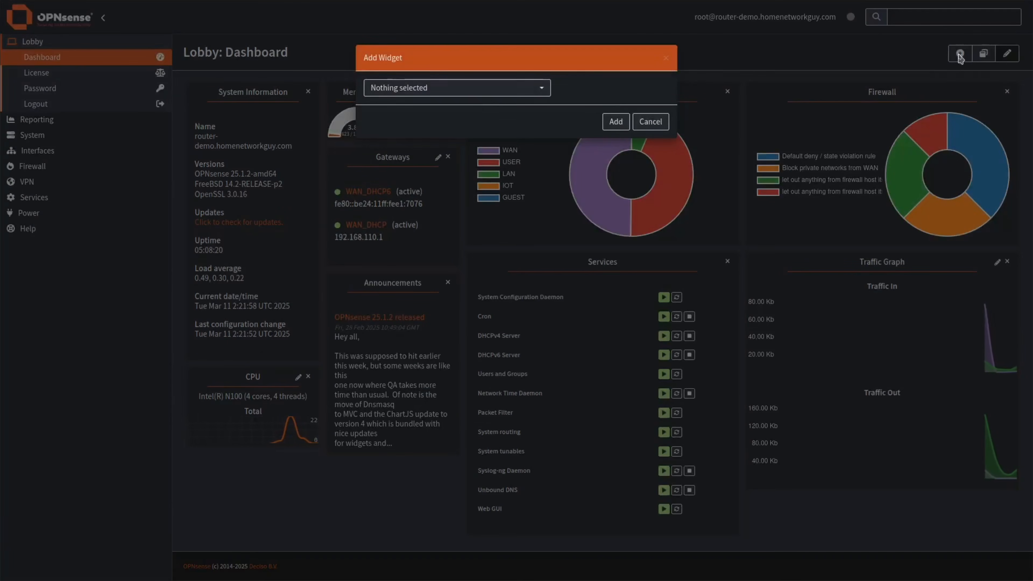
{"action": "left_click", "coordinate": [491, 89]}
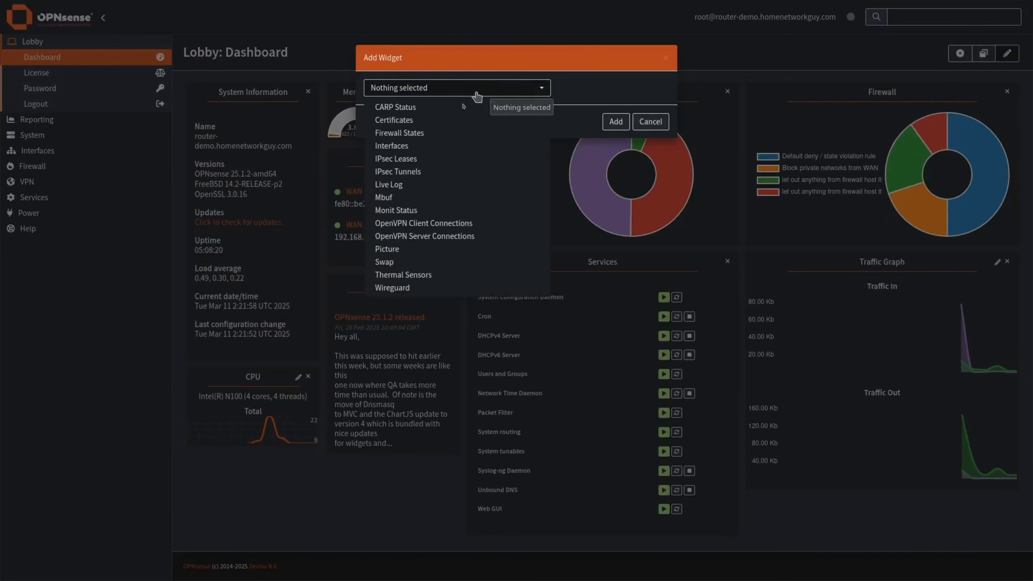
{"action": "left_click", "coordinate": [421, 276]}
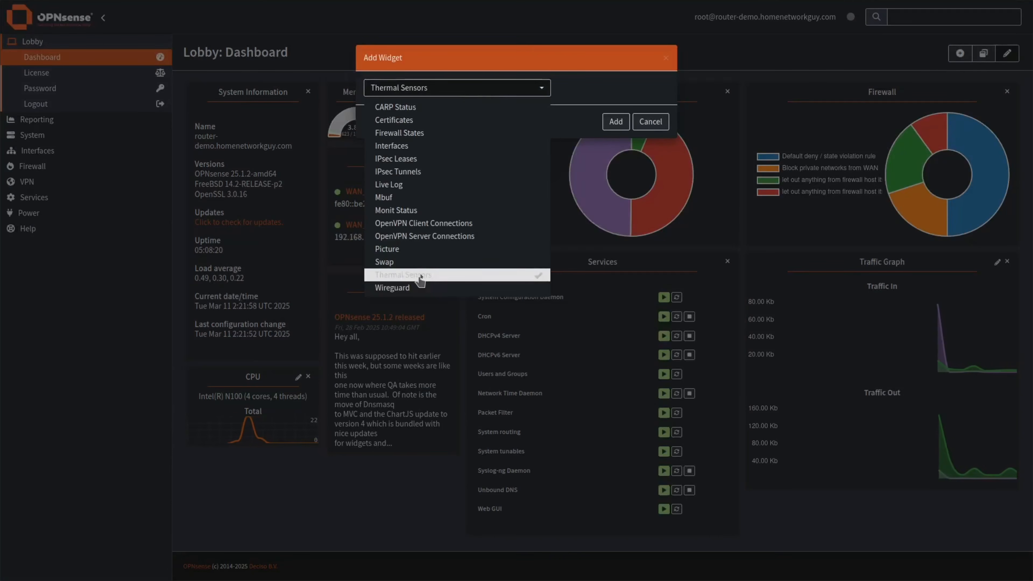
{"action": "left_click", "coordinate": [598, 98]}
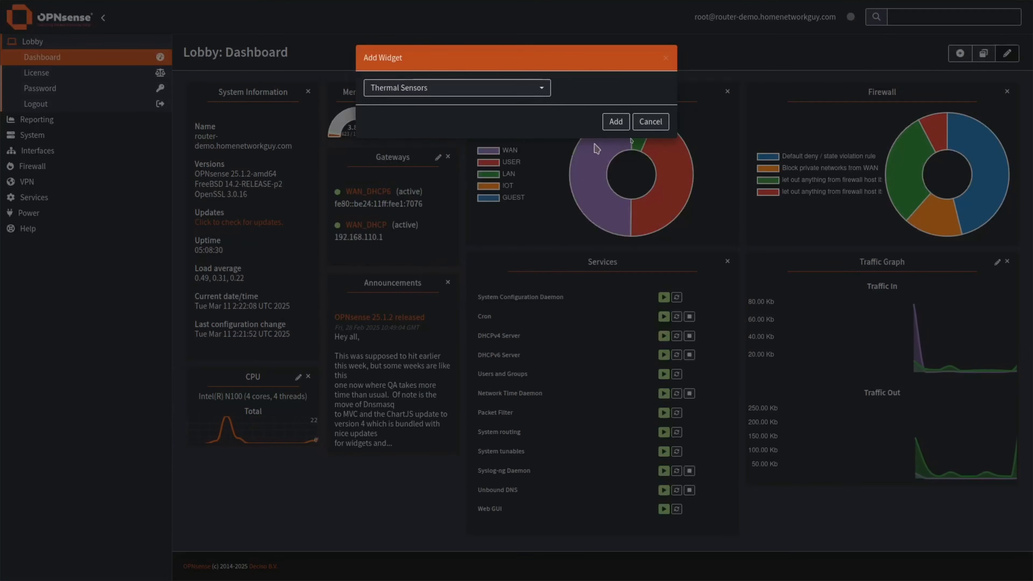
{"action": "left_click", "coordinate": [615, 122]}
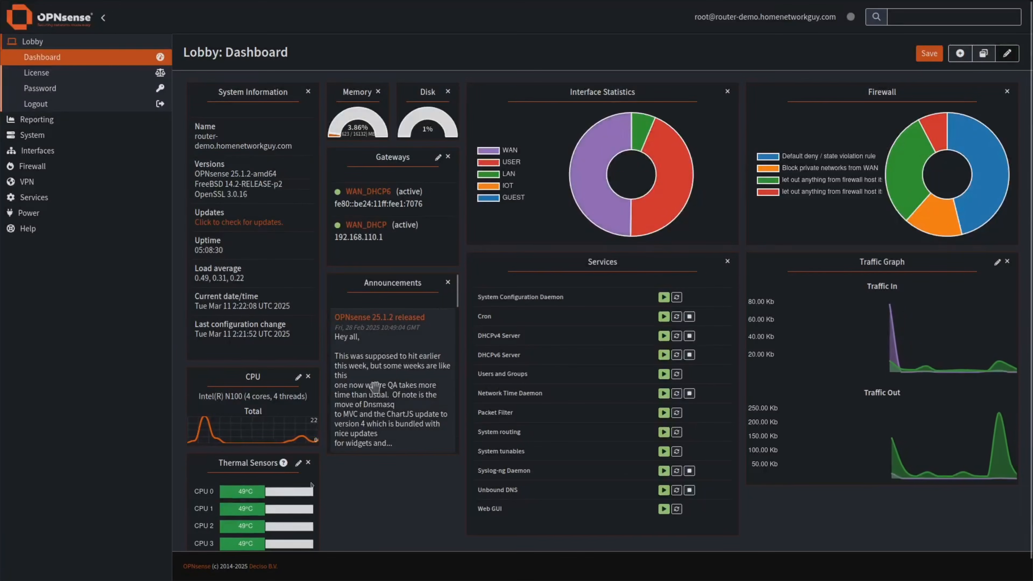
Move the Thermal Sensors widget beneath the Announcements panel.
{"action": "scroll", "coordinate": [305, 508], "scroll_direction": "down", "scroll_amount": 1}
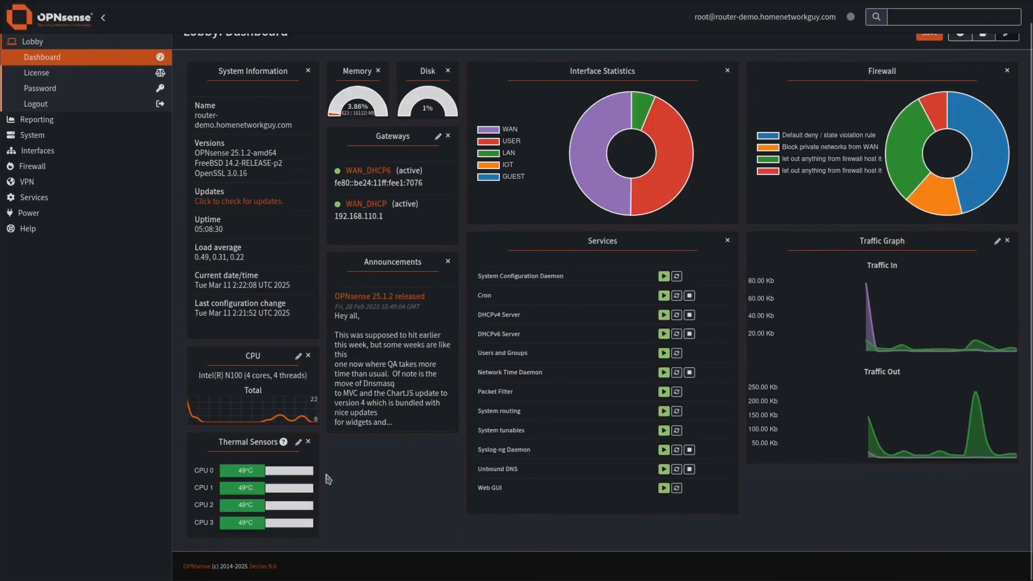
{"action": "scroll", "coordinate": [772, 183], "scroll_direction": "up", "scroll_amount": 1}
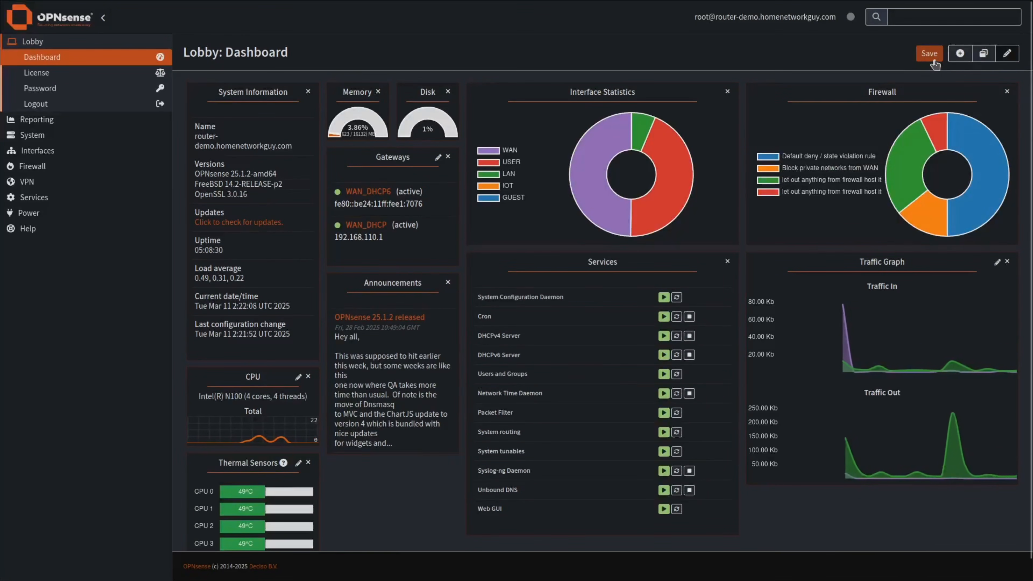
{"action": "left_click_drag", "start_coordinate": [233, 472], "coordinate": [406, 469]}
{"action": "scroll", "coordinate": [404, 494], "scroll_direction": "down", "scroll_amount": 1}
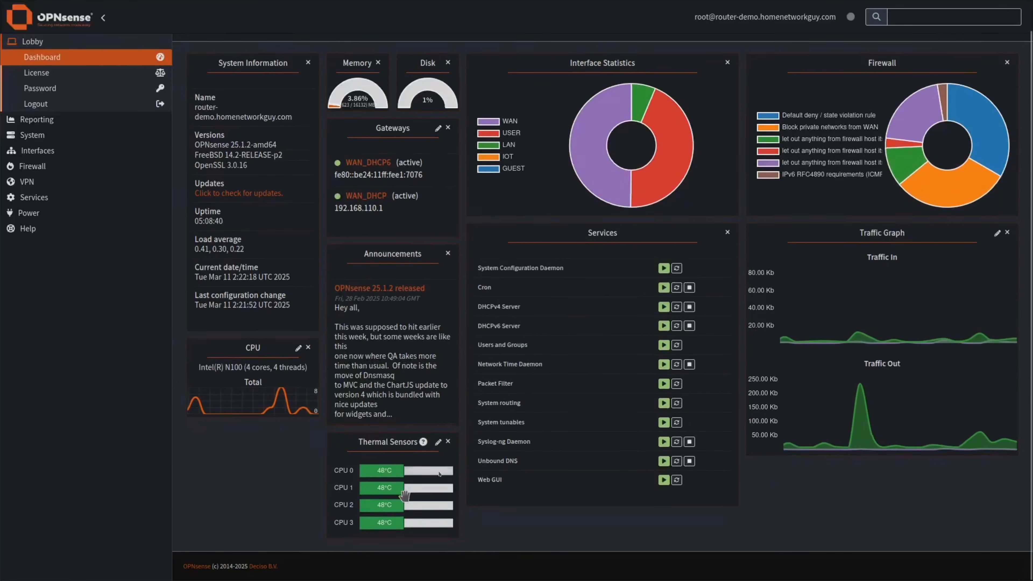
{"action": "scroll", "coordinate": [882, 89], "scroll_direction": "up", "scroll_amount": 1}
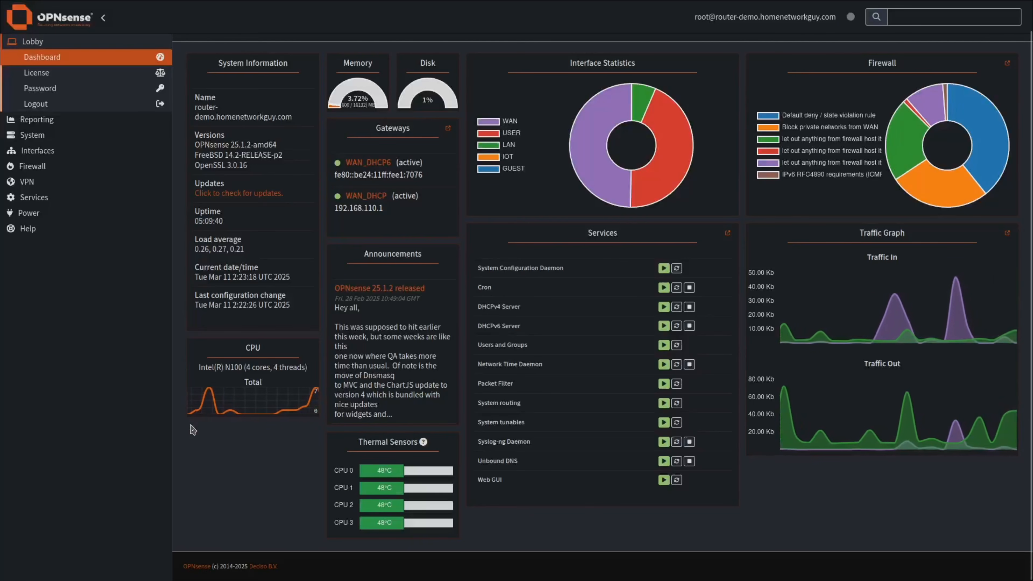
Open System > Settings > Tunables and search the list for hw.ibrs_.
{"action": "left_click", "coordinate": [32, 135]}
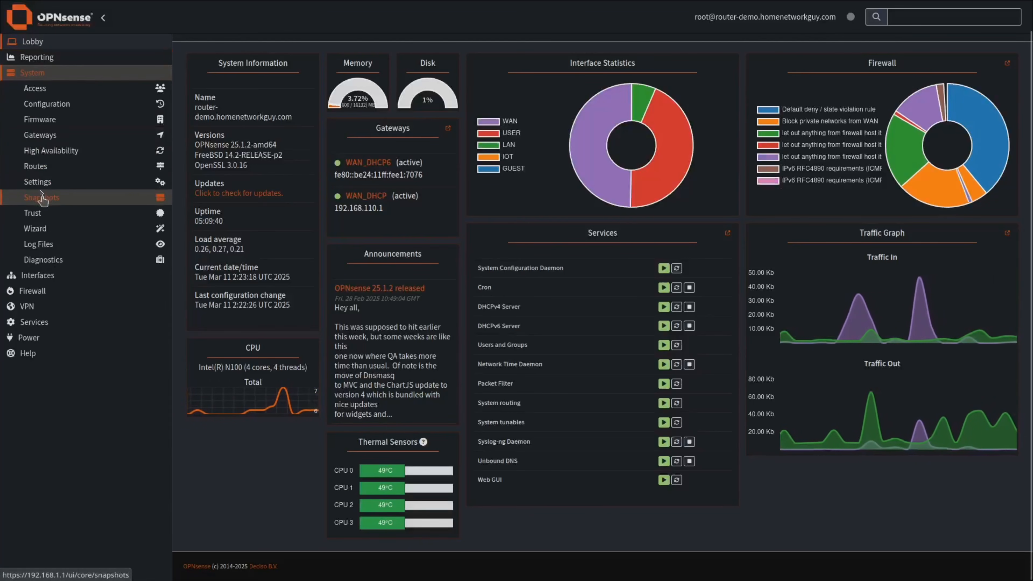
{"action": "left_click", "coordinate": [37, 182]}
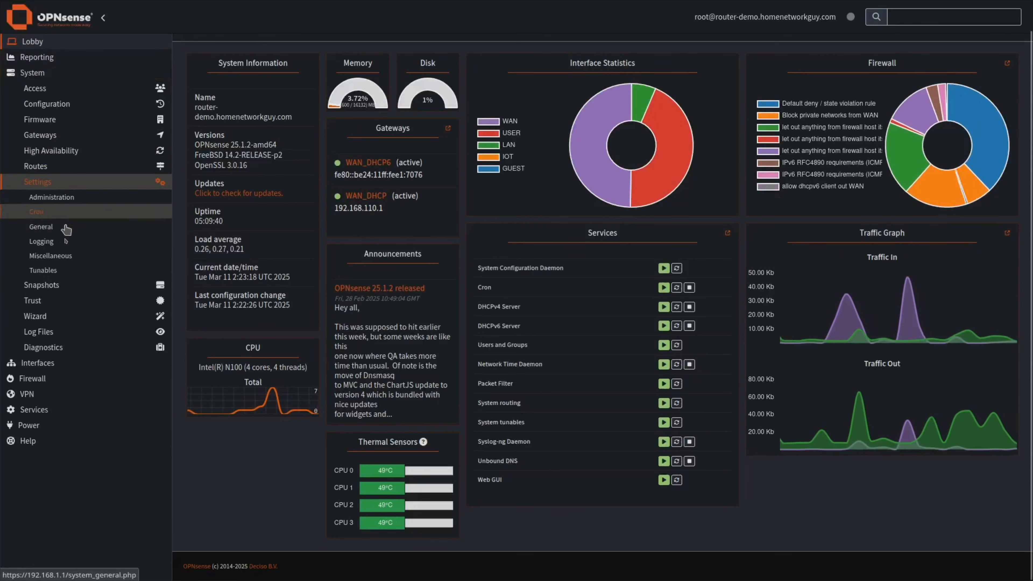
{"action": "left_click", "coordinate": [44, 270]}
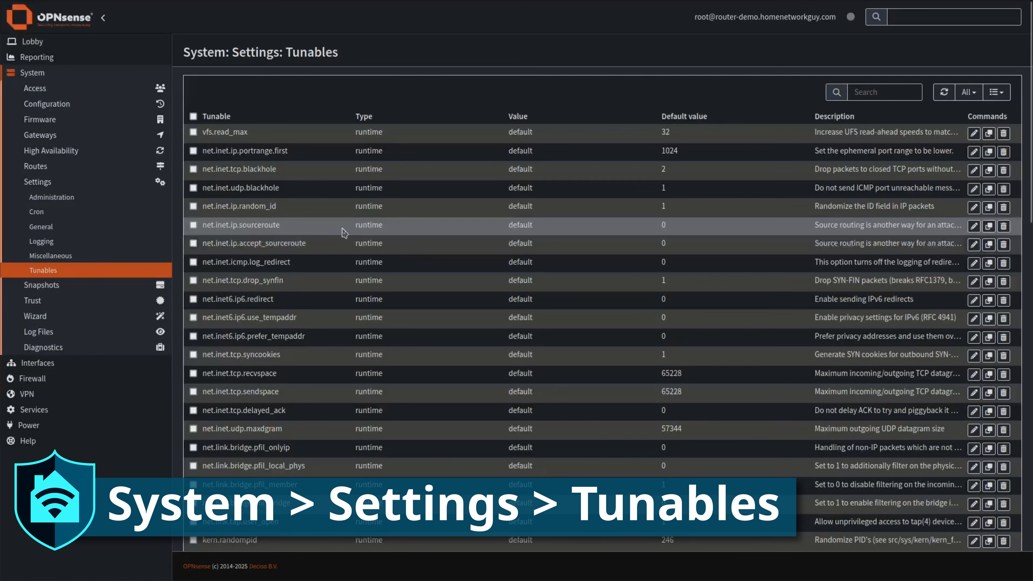
{"action": "left_click", "coordinate": [866, 92]}
{"action": "type", "text": "hw.ibr"}
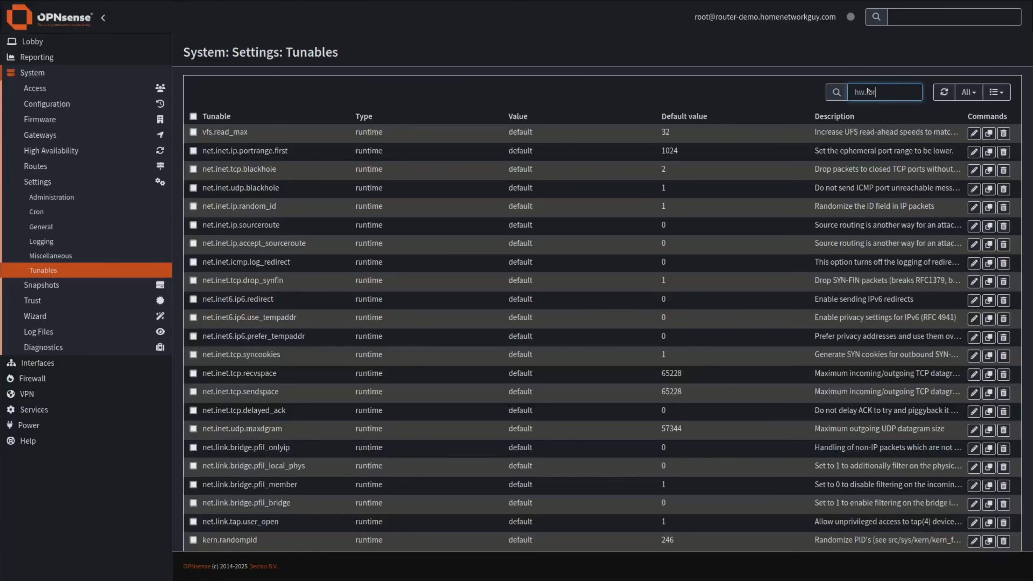
{"action": "type", "text": "s_"}
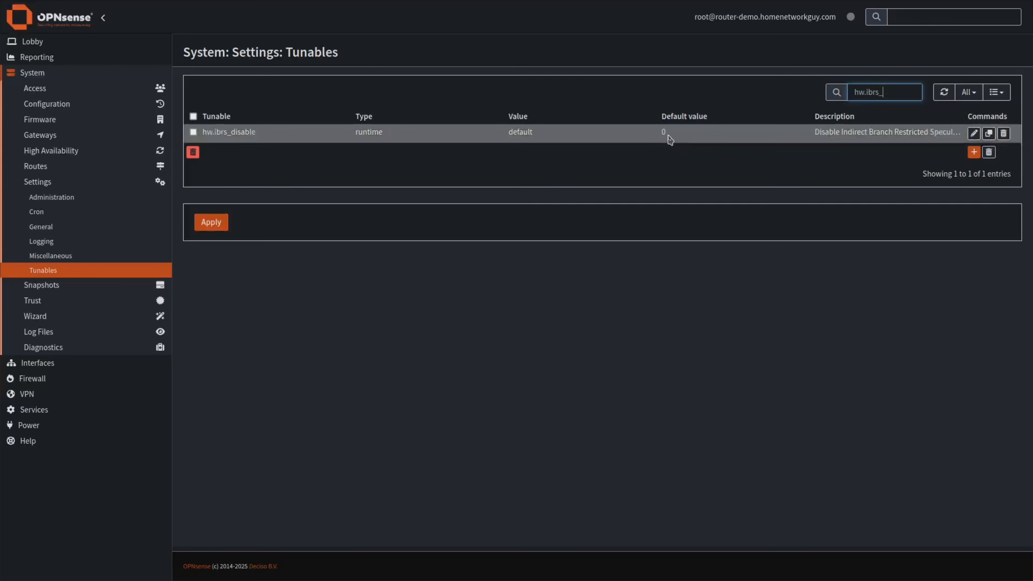
Change the hw.ibrs_disable tunable's value to 1, save it and apply.
{"action": "left_click", "coordinate": [974, 134]}
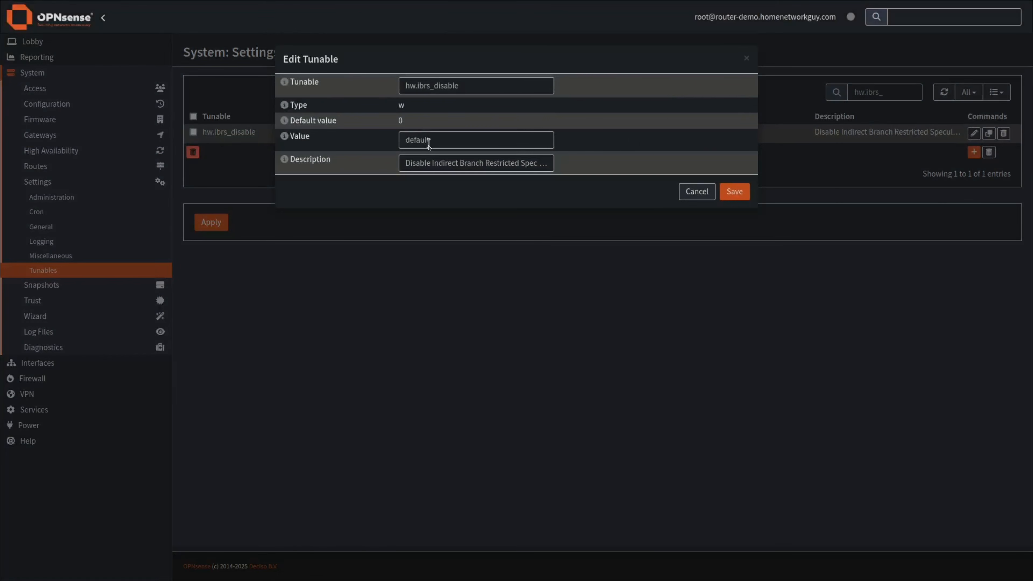
{"action": "left_click", "coordinate": [429, 143]}
{"action": "double_click", "coordinate": [429, 144]}
{"action": "type", "text": "1"}
{"action": "left_click", "coordinate": [730, 191]}
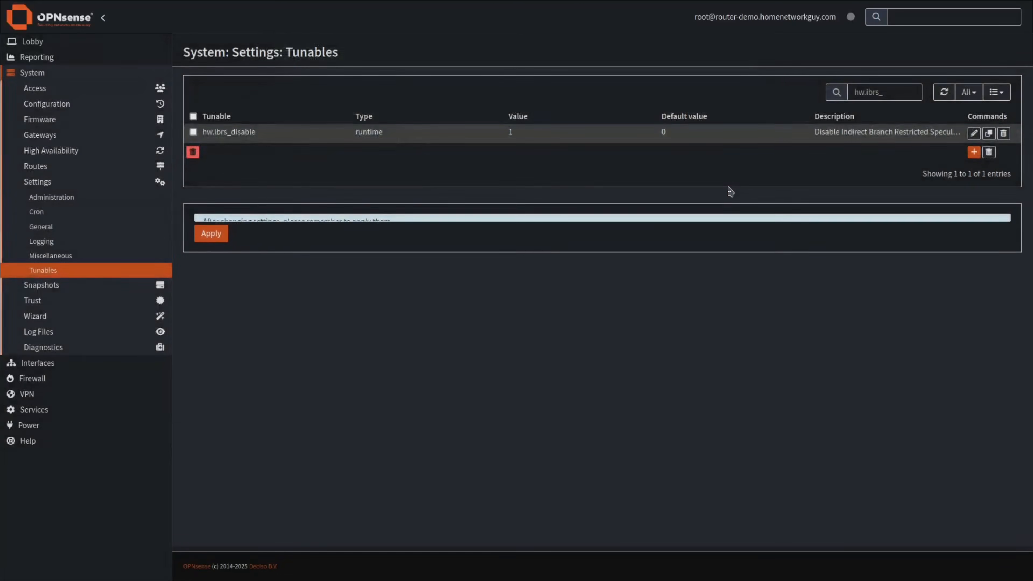
{"action": "left_click", "coordinate": [212, 258]}
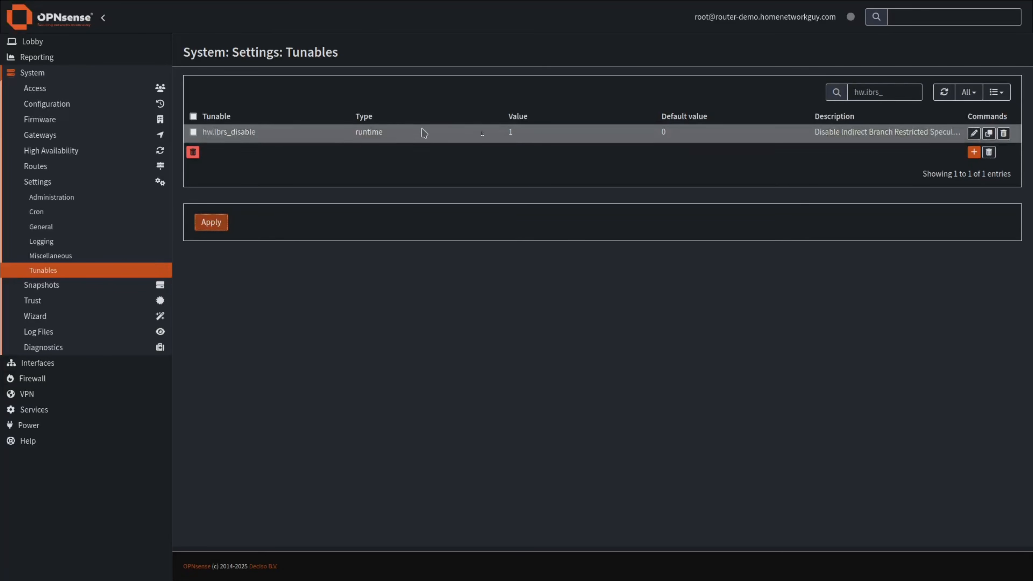
Apply the pending hw.ibrs_disable = 1 change on the Tunables page.
{"action": "left_click", "coordinate": [215, 224]}
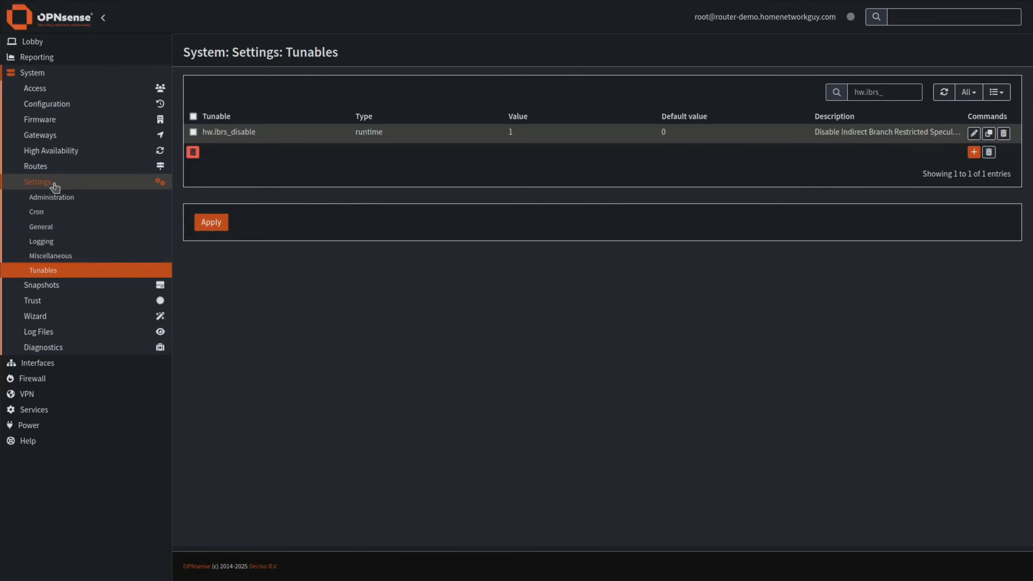
Enable HTTP Strict Transport Security in Administration settings and open the Listen Interfaces choices.
{"action": "left_click", "coordinate": [45, 198]}
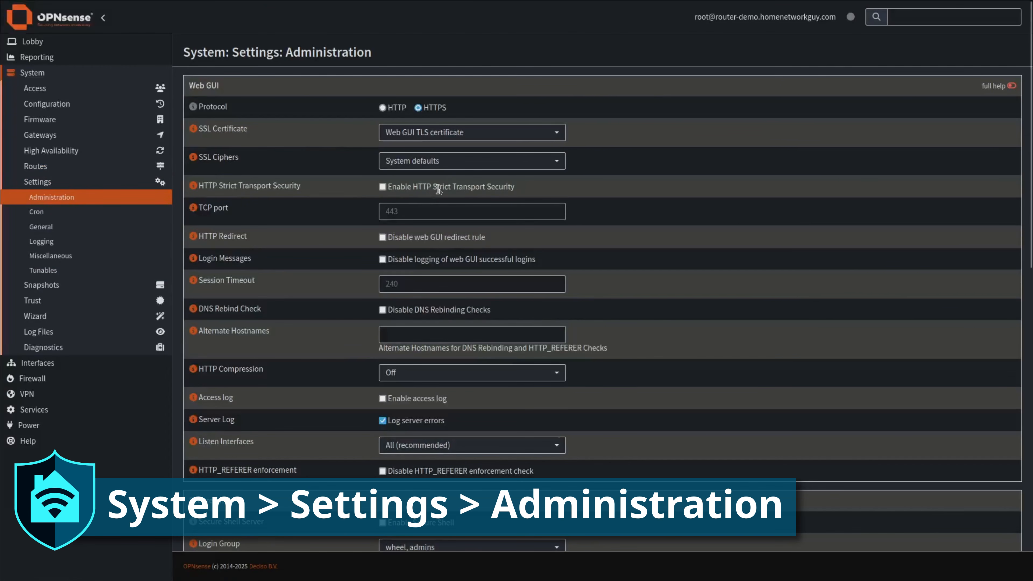
{"action": "left_click", "coordinate": [383, 186]}
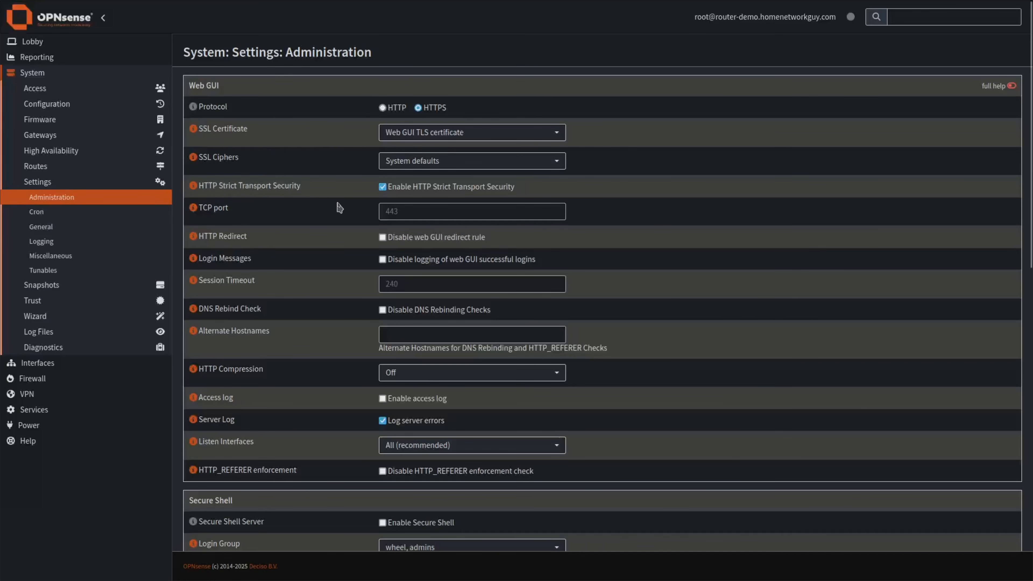
{"action": "scroll", "coordinate": [348, 206], "scroll_direction": "down", "scroll_amount": 3}
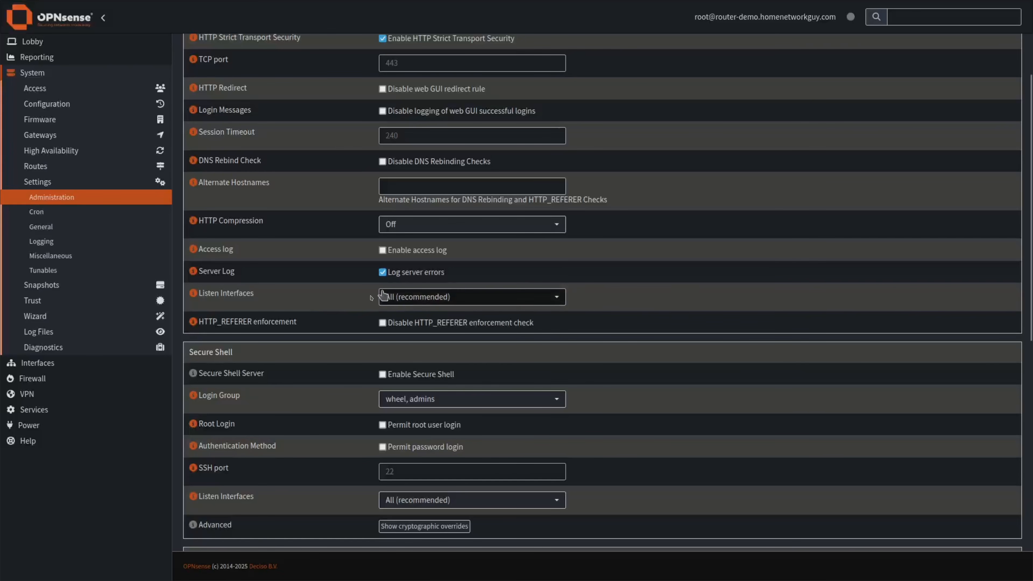
{"action": "left_click", "coordinate": [403, 299]}
{"action": "left_click", "coordinate": [410, 343]}
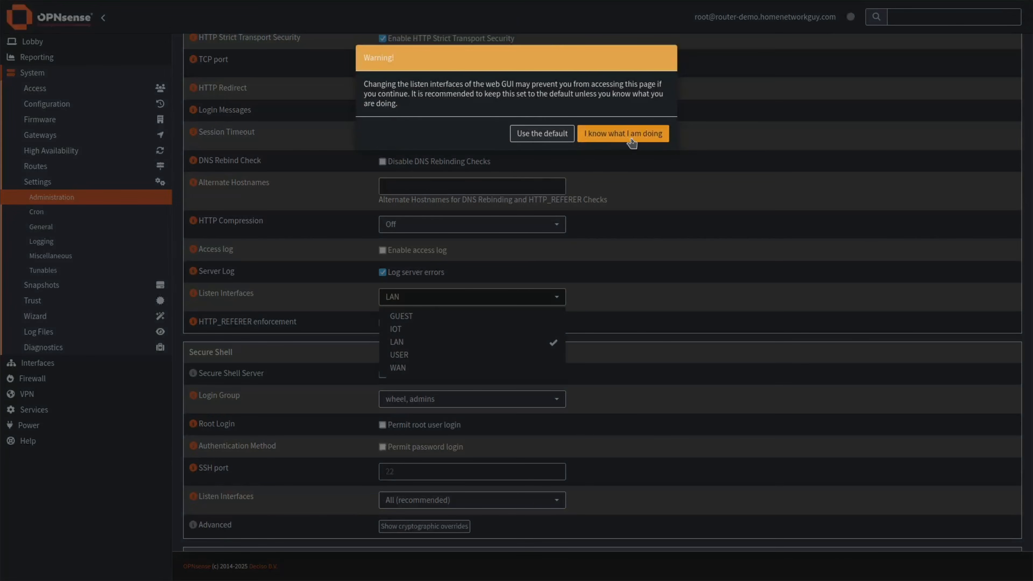
{"action": "left_click", "coordinate": [565, 138]}
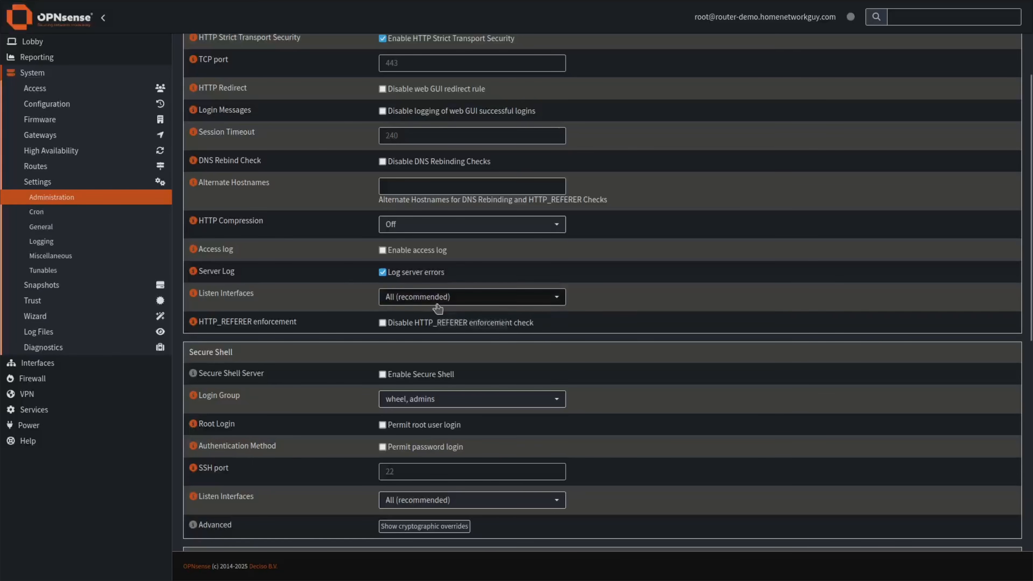
Enable the Secure Shell server and permit root user login.
{"action": "scroll", "coordinate": [334, 342], "scroll_direction": "down", "scroll_amount": 2}
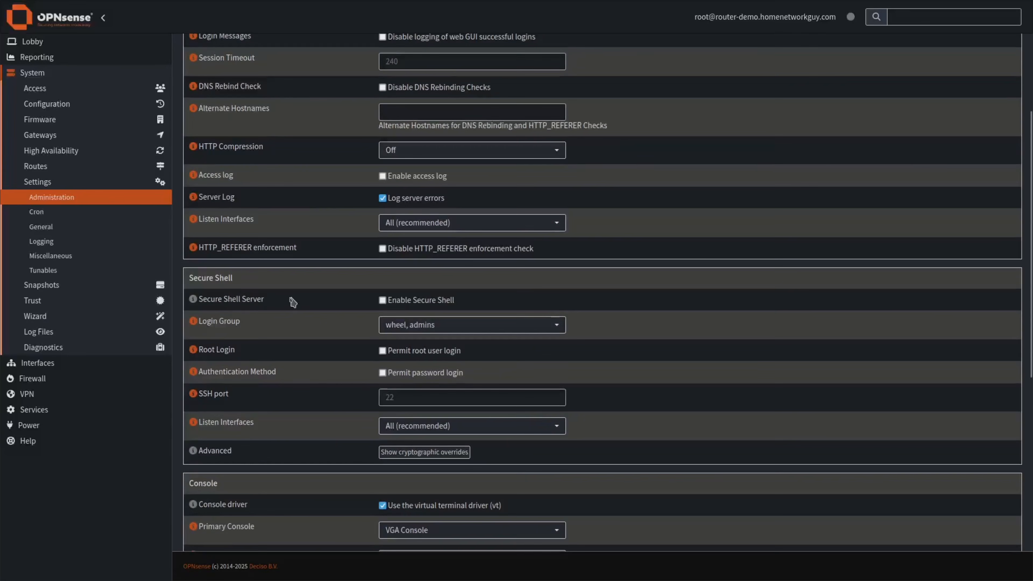
{"action": "left_click", "coordinate": [381, 300]}
{"action": "left_click_drag", "start_coordinate": [424, 354], "coordinate": [470, 379]}
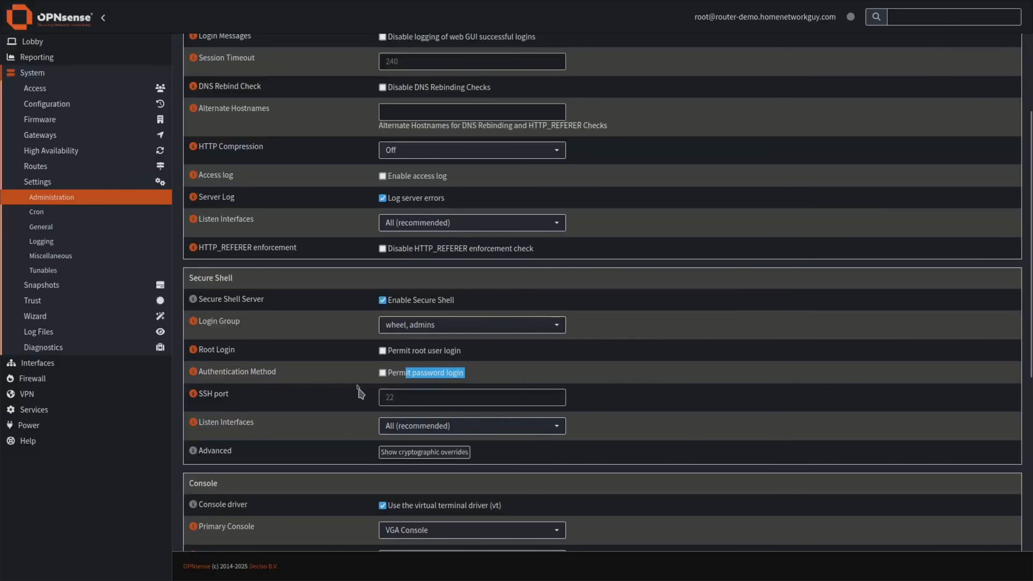
{"action": "left_click", "coordinate": [356, 365]}
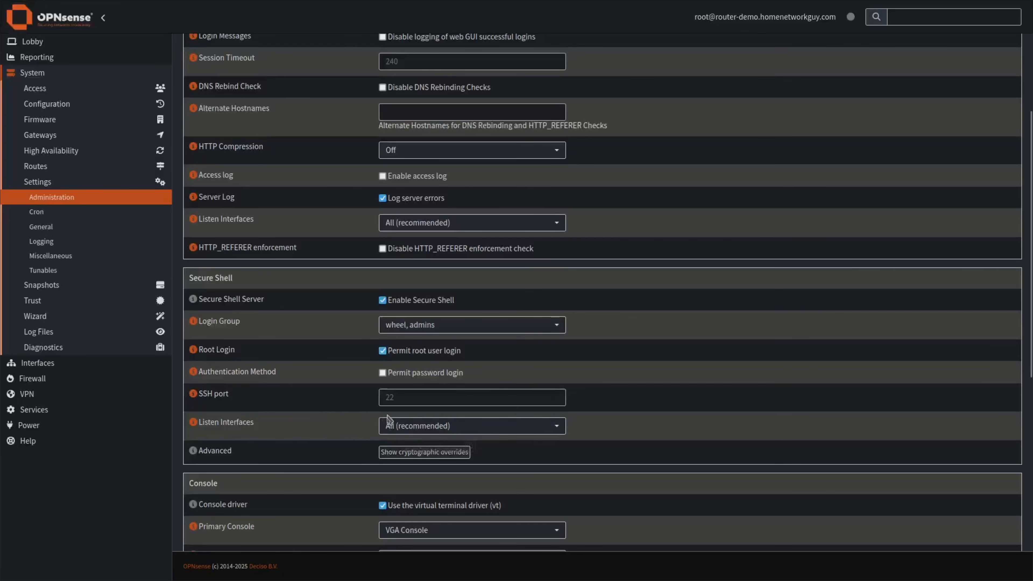
Save the Administration settings from the bottom of the page.
{"action": "scroll", "coordinate": [339, 417], "scroll_direction": "down", "scroll_amount": 2}
{"action": "scroll", "coordinate": [339, 417], "scroll_direction": "down", "scroll_amount": 2}
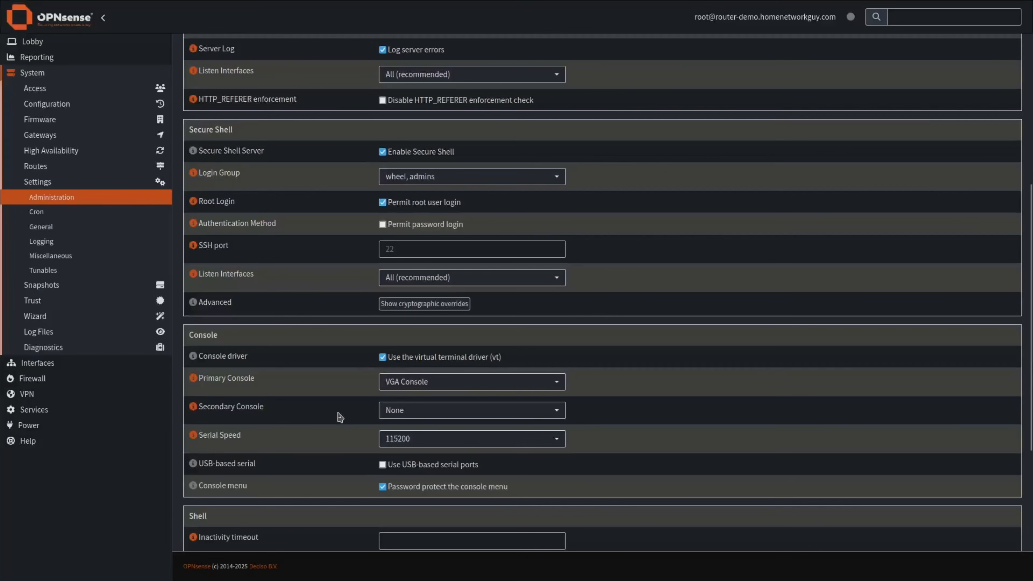
{"action": "scroll", "coordinate": [340, 417], "scroll_direction": "down", "scroll_amount": 2}
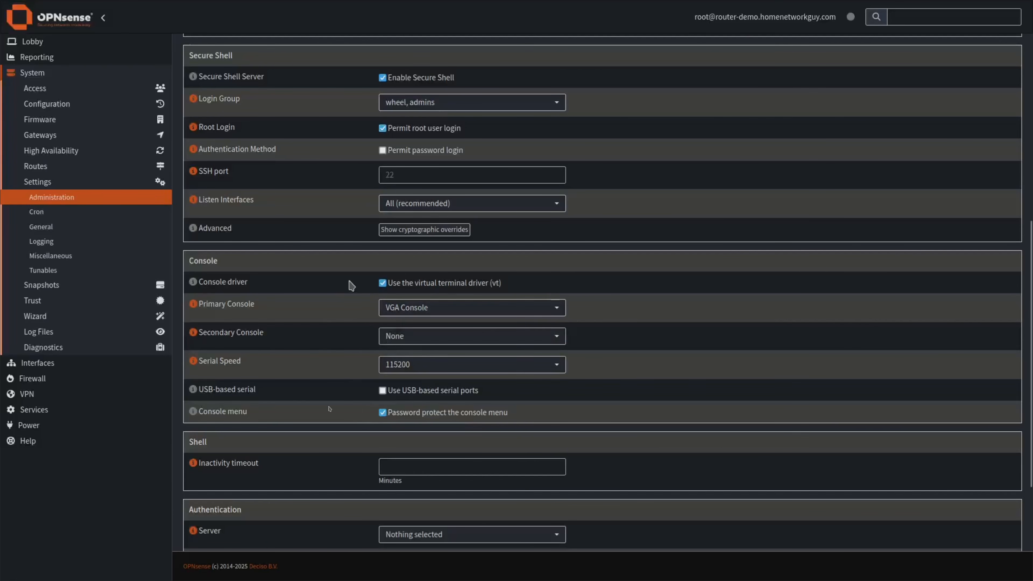
{"action": "scroll", "coordinate": [350, 422], "scroll_direction": "down", "scroll_amount": 4}
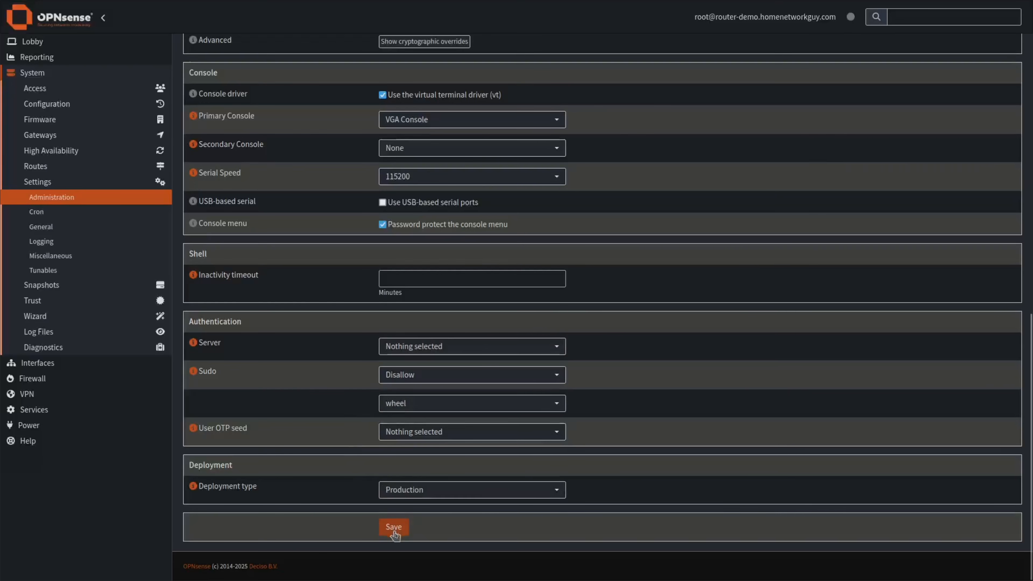
{"action": "left_click", "coordinate": [395, 528]}
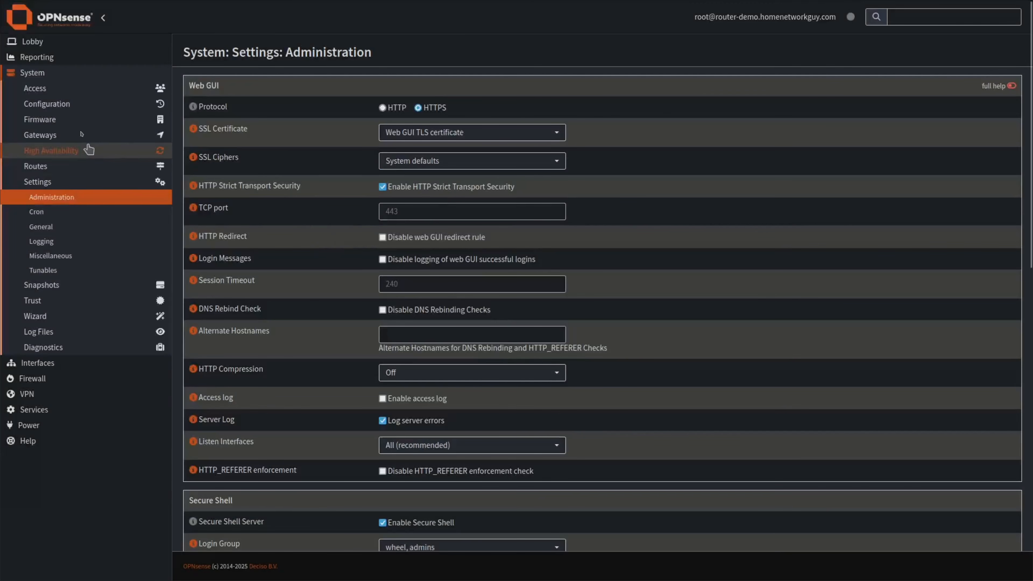
Open System > Access > Users, view the root user's Authorized Keys, then close the editor.
{"action": "left_click", "coordinate": [41, 88]}
{"action": "left_click", "coordinate": [43, 103]}
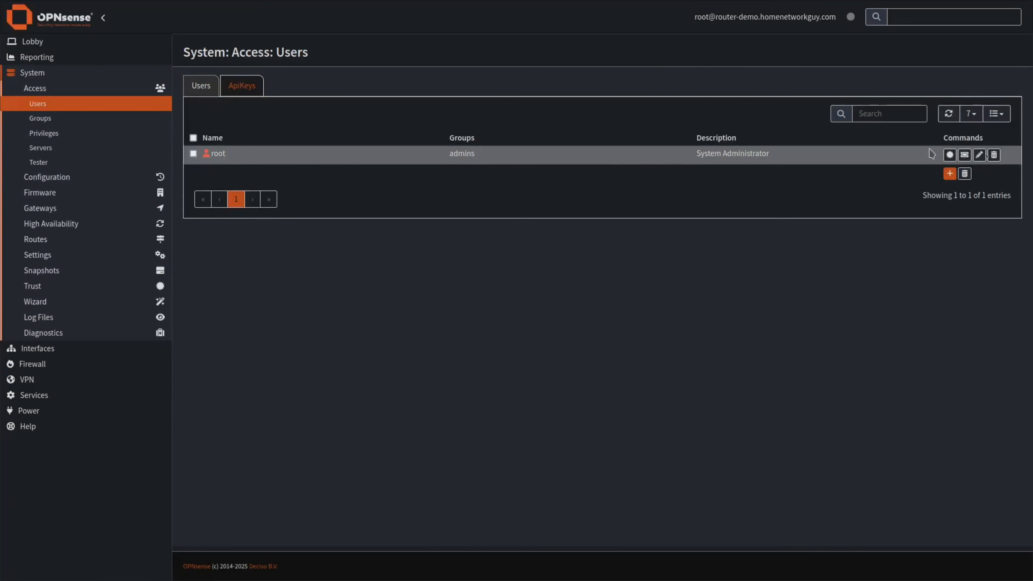
{"action": "left_click", "coordinate": [979, 154]}
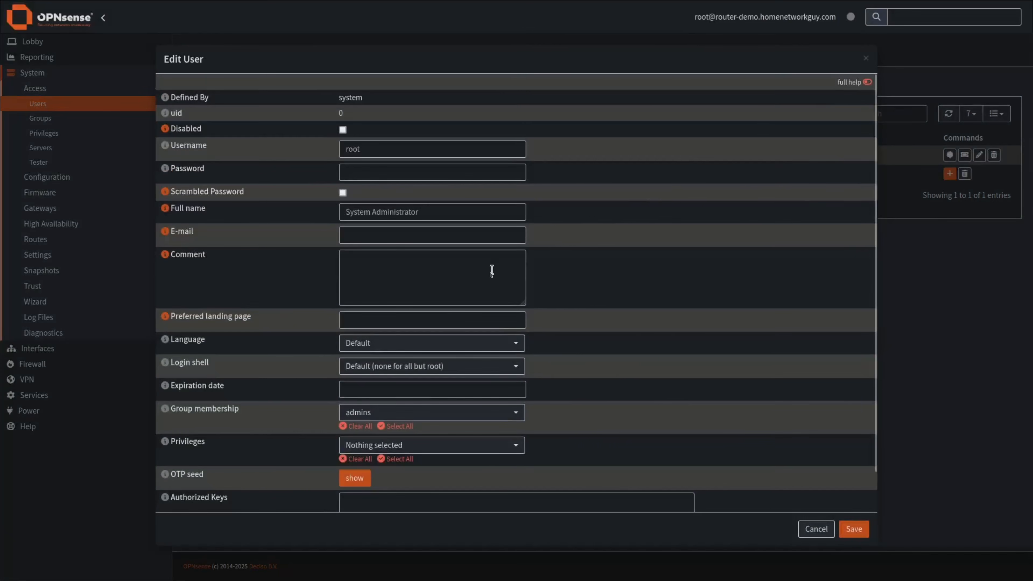
{"action": "scroll", "coordinate": [612, 379], "scroll_direction": "down", "scroll_amount": 2}
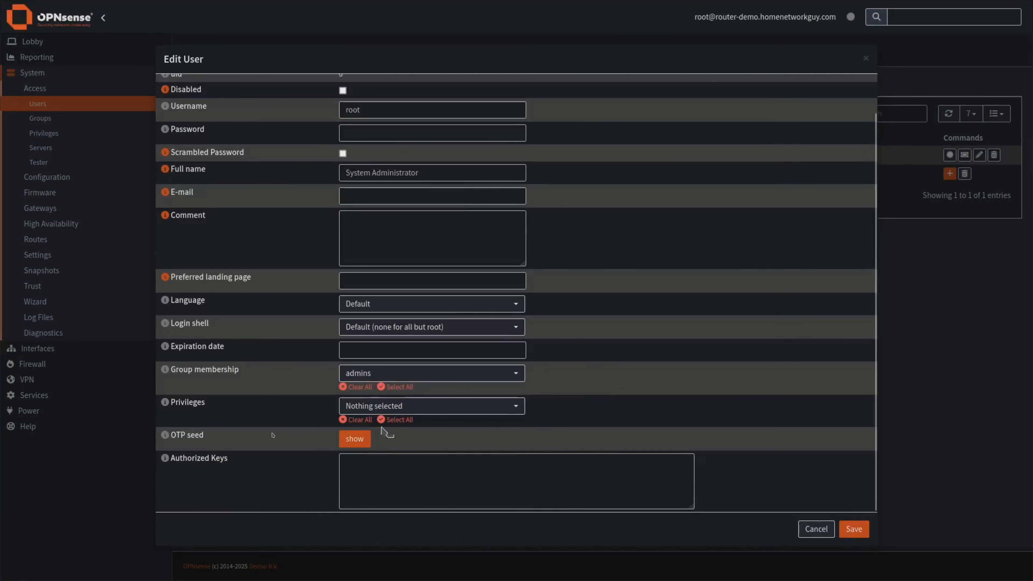
{"action": "left_click", "coordinate": [378, 482]}
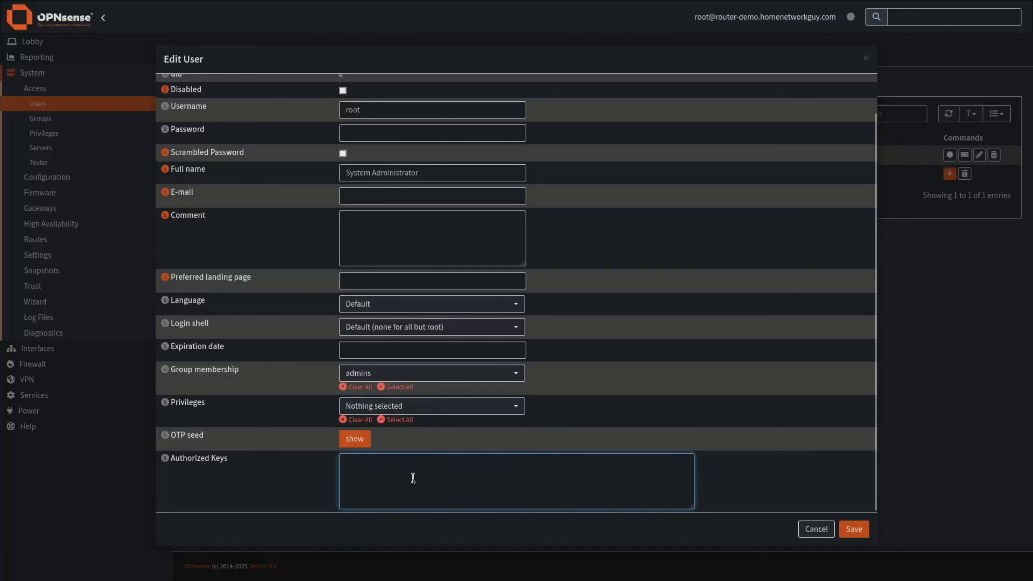
{"action": "key", "text": "Escape"}
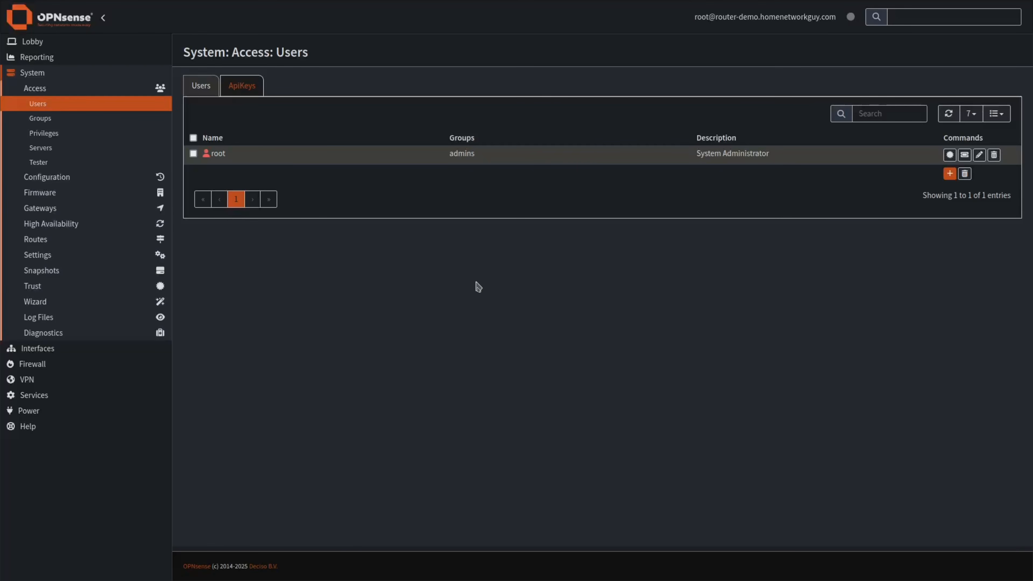
Add a new user account, entering its username and password.
{"action": "left_click", "coordinate": [950, 174]}
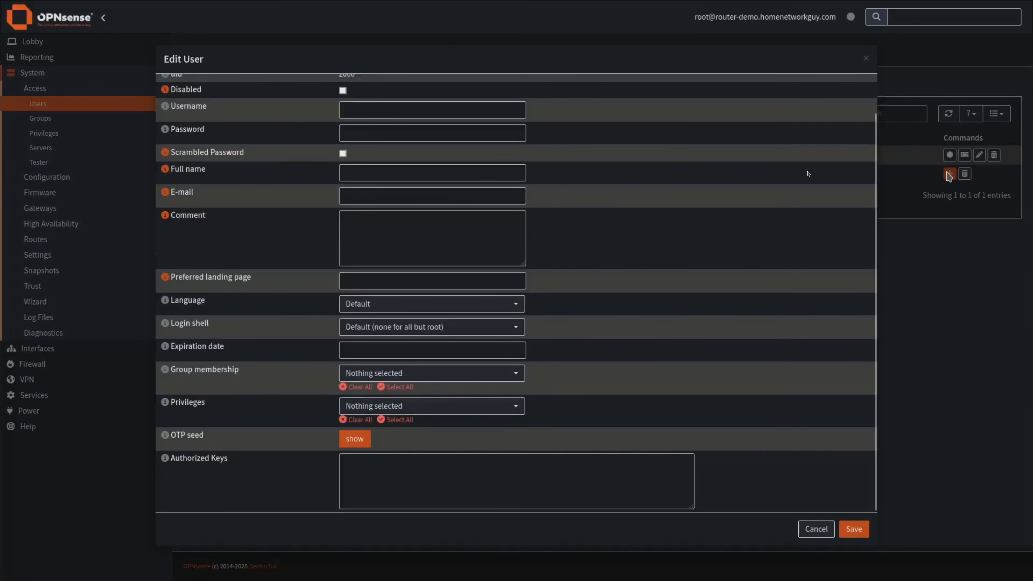
{"action": "left_click", "coordinate": [362, 109]}
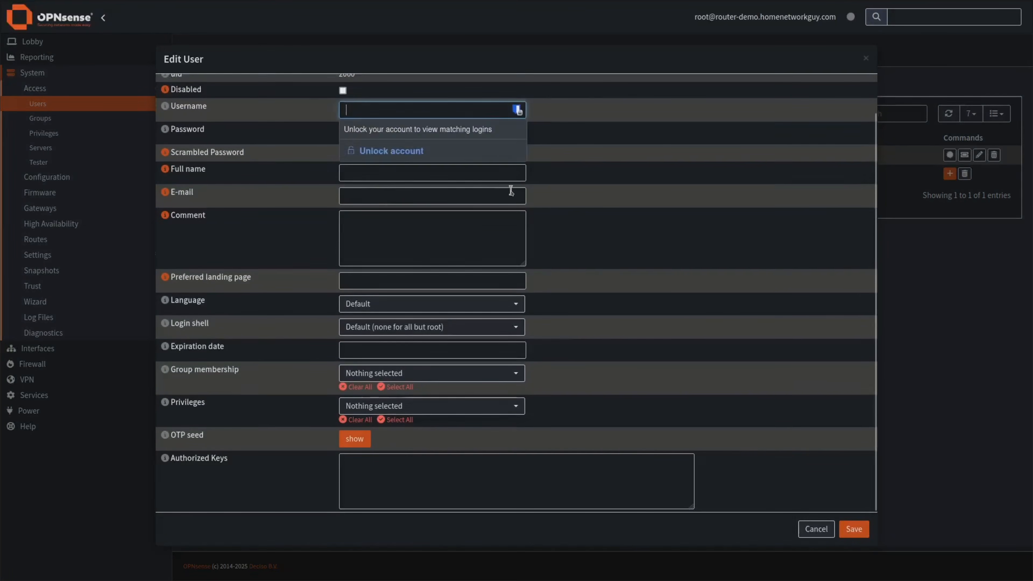
{"action": "scroll", "coordinate": [634, 166], "scroll_direction": "up", "scroll_amount": 1}
{"action": "type", "text": "homen"}
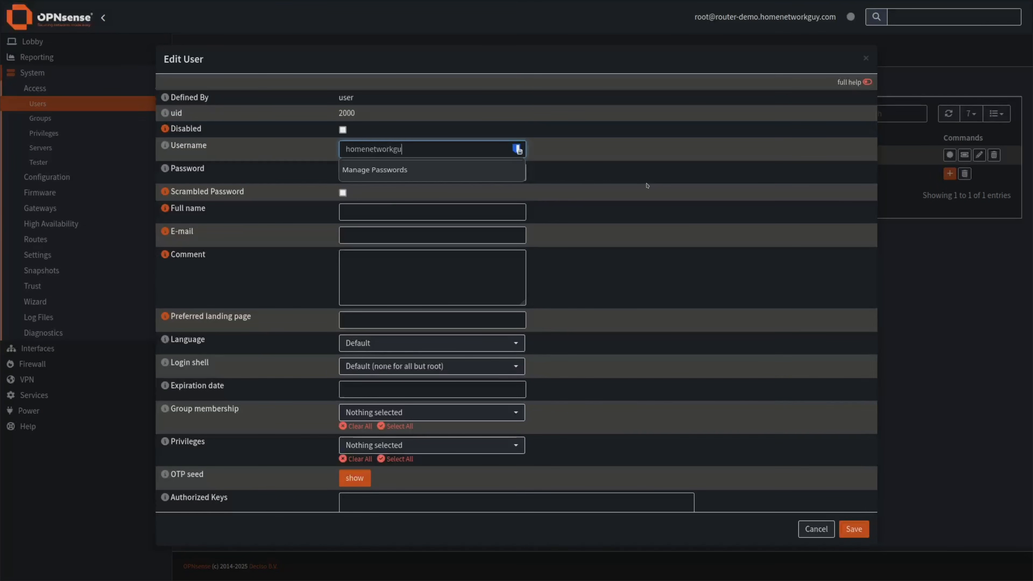
{"action": "left_click", "coordinate": [360, 171]}
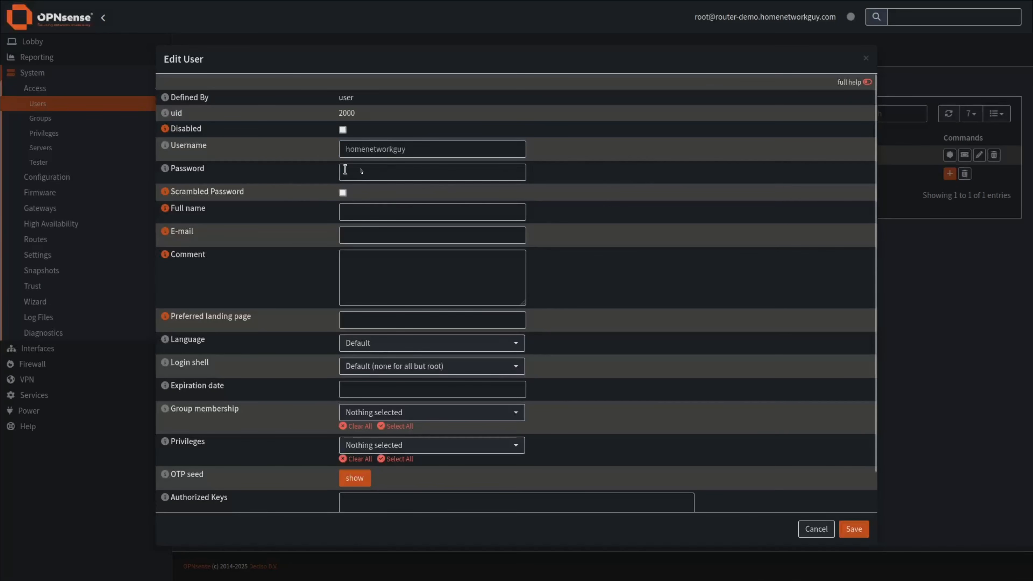
{"action": "type", "text": "******"}
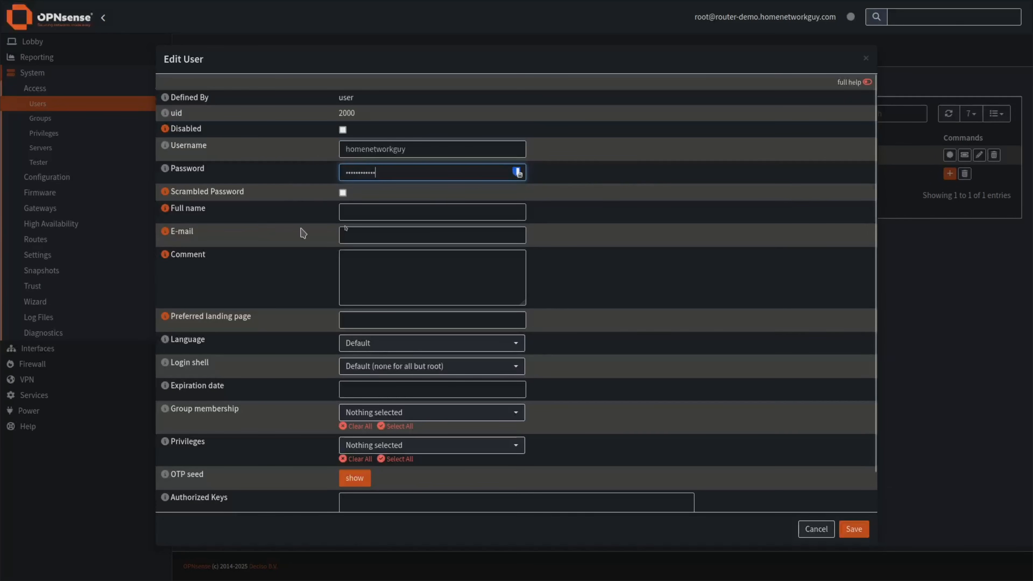
Enter the user's full name and bring up the login shell choices.
{"action": "left_click", "coordinate": [358, 211]}
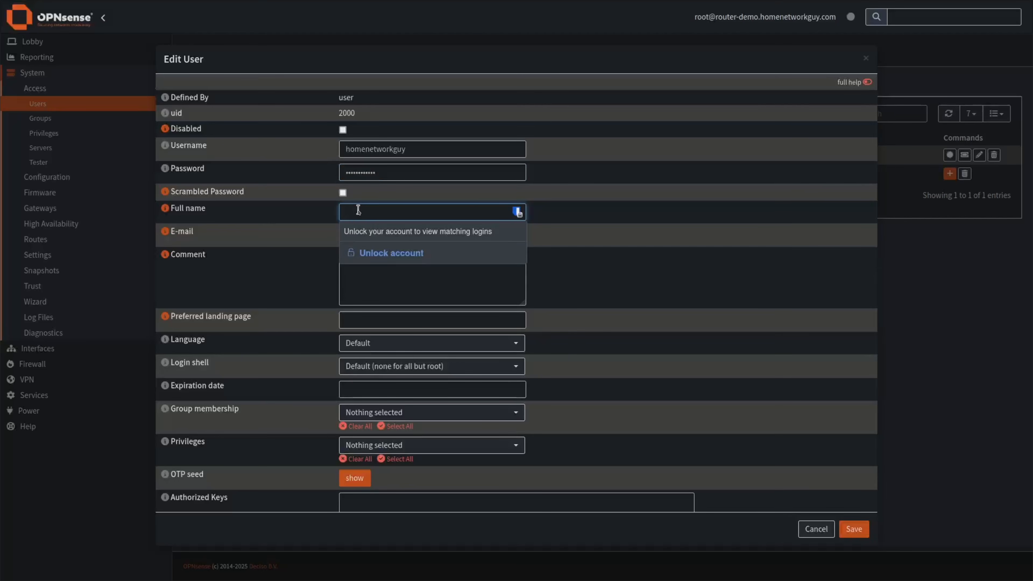
{"action": "type", "text": "Dustin"}
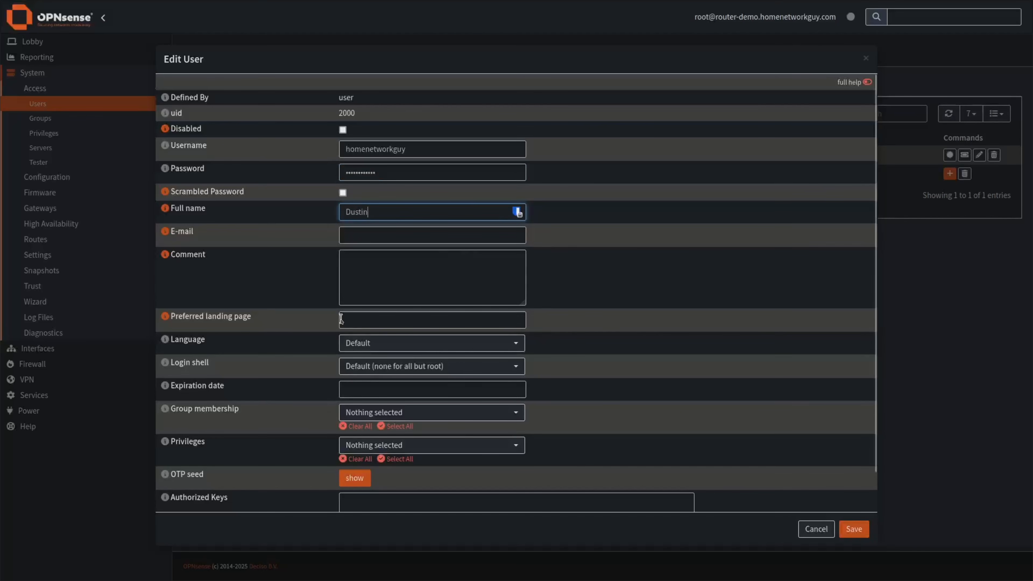
{"action": "scroll", "coordinate": [343, 310], "scroll_direction": "down", "scroll_amount": 1}
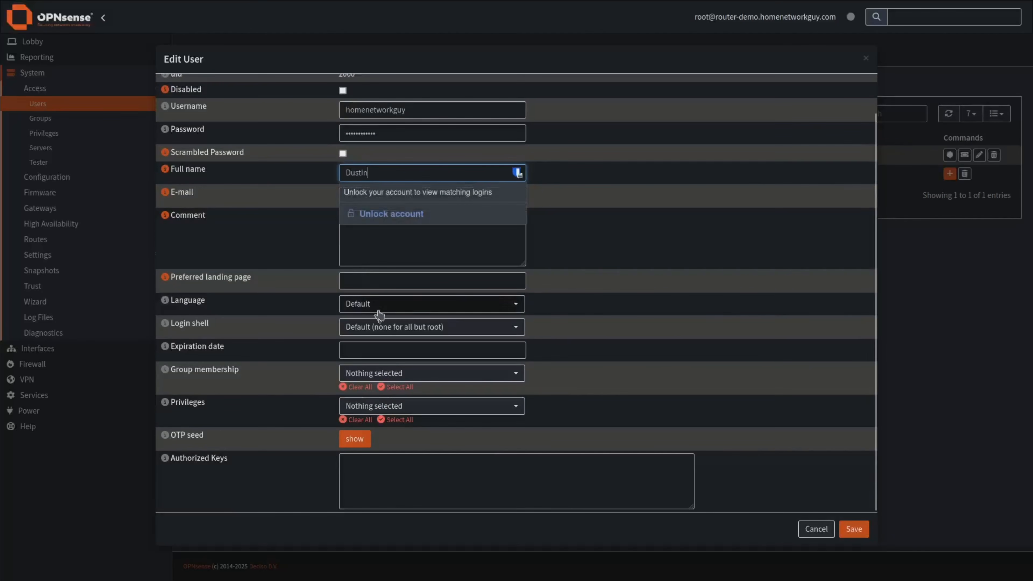
{"action": "left_click", "coordinate": [372, 328]}
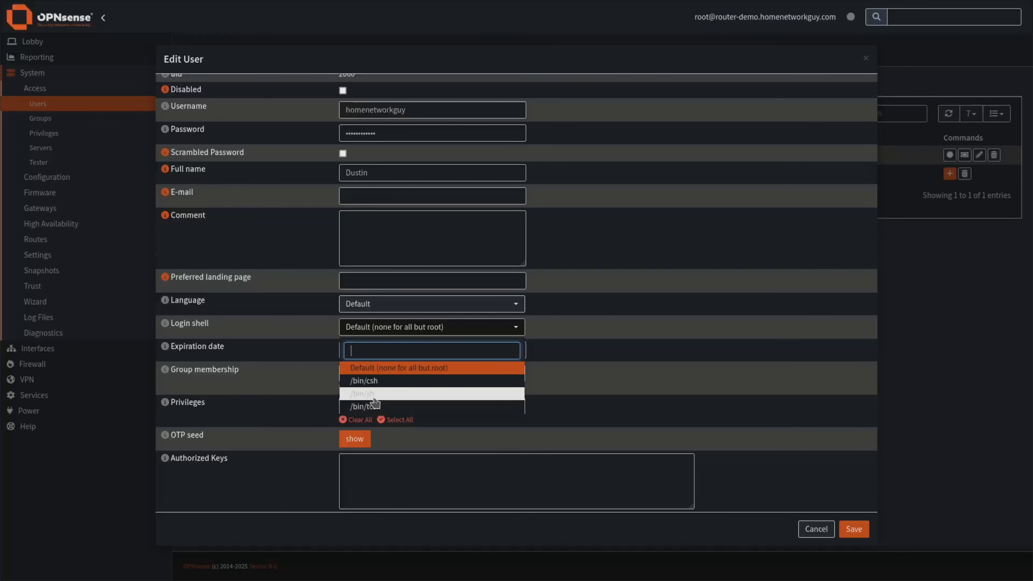
Set login shell /bin/sh, admins group and All pages privileges, then save the user.
{"action": "left_click", "coordinate": [387, 395]}
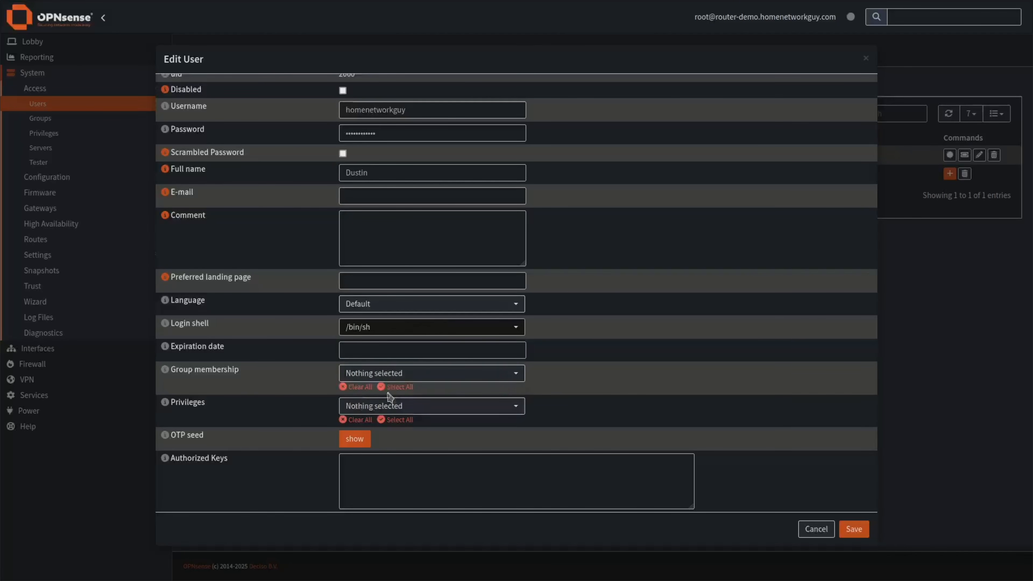
{"action": "left_click", "coordinate": [388, 373]}
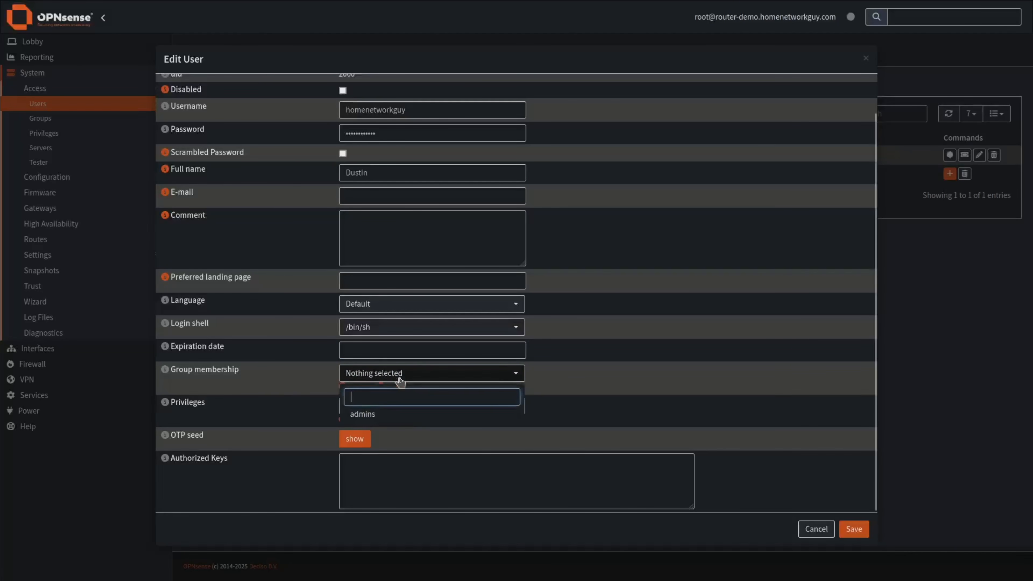
{"action": "left_click", "coordinate": [366, 414]}
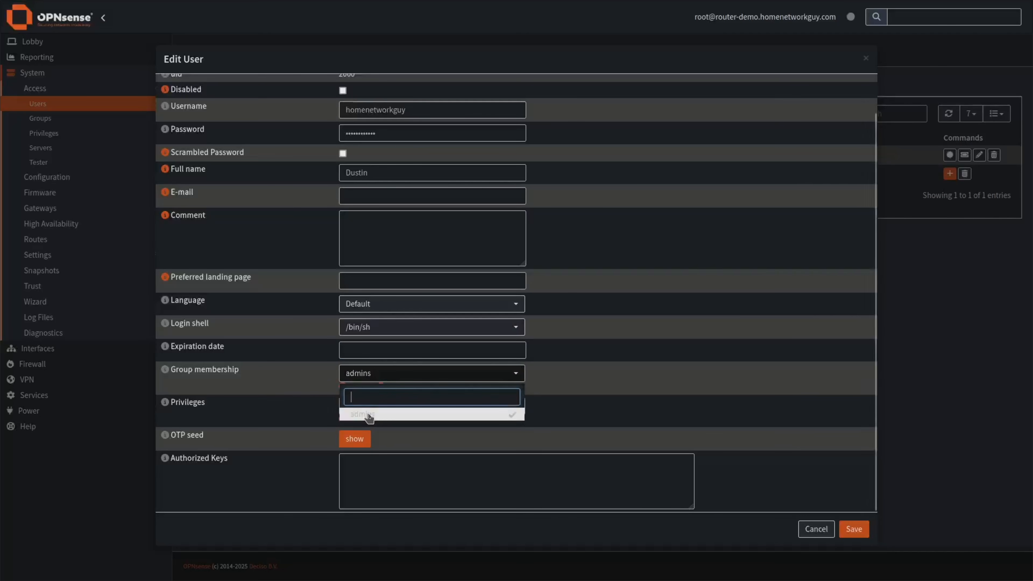
{"action": "left_click", "coordinate": [311, 405]}
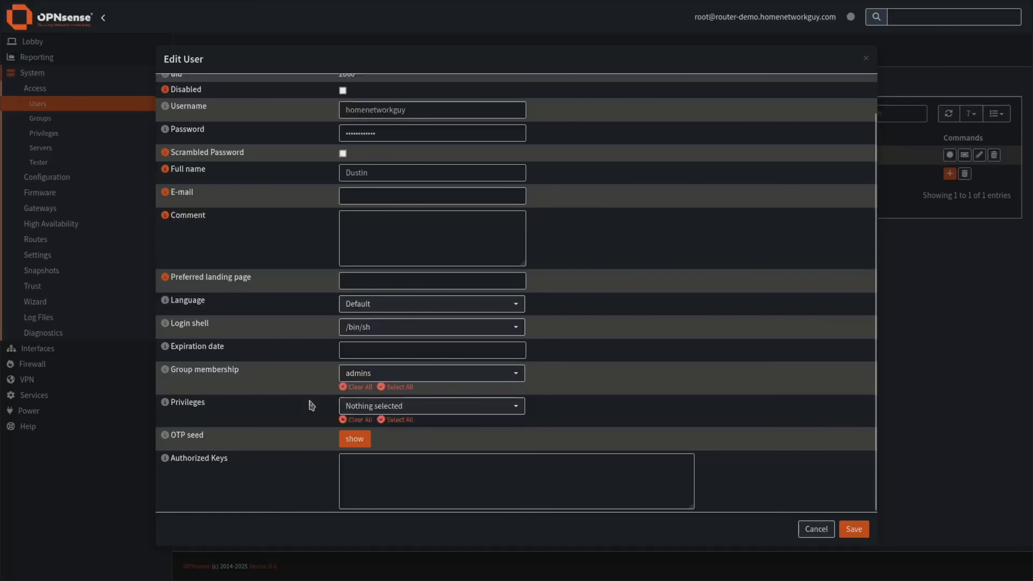
{"action": "left_click", "coordinate": [390, 407]}
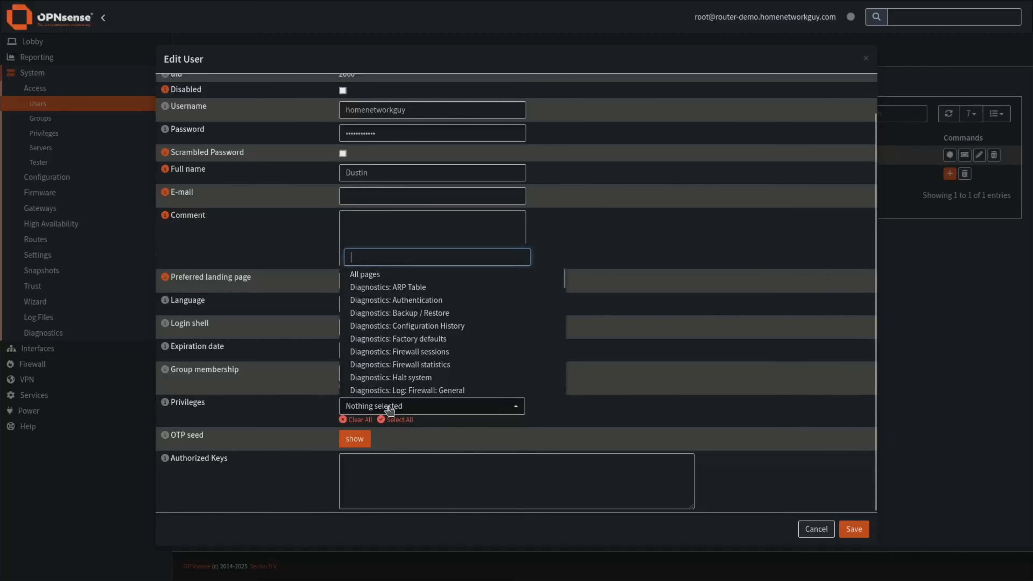
{"action": "left_click", "coordinate": [374, 275]}
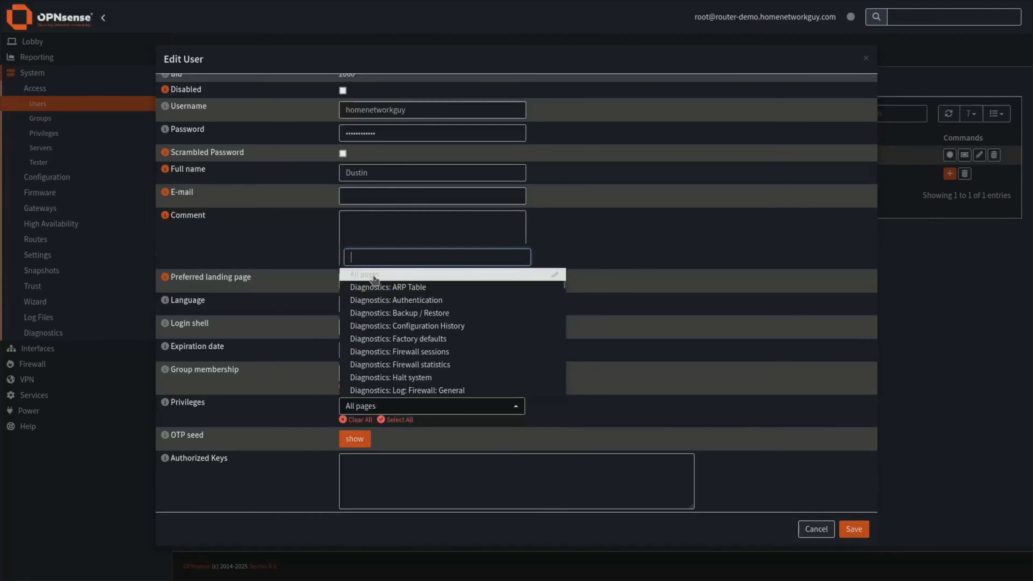
{"action": "left_click", "coordinate": [303, 411]}
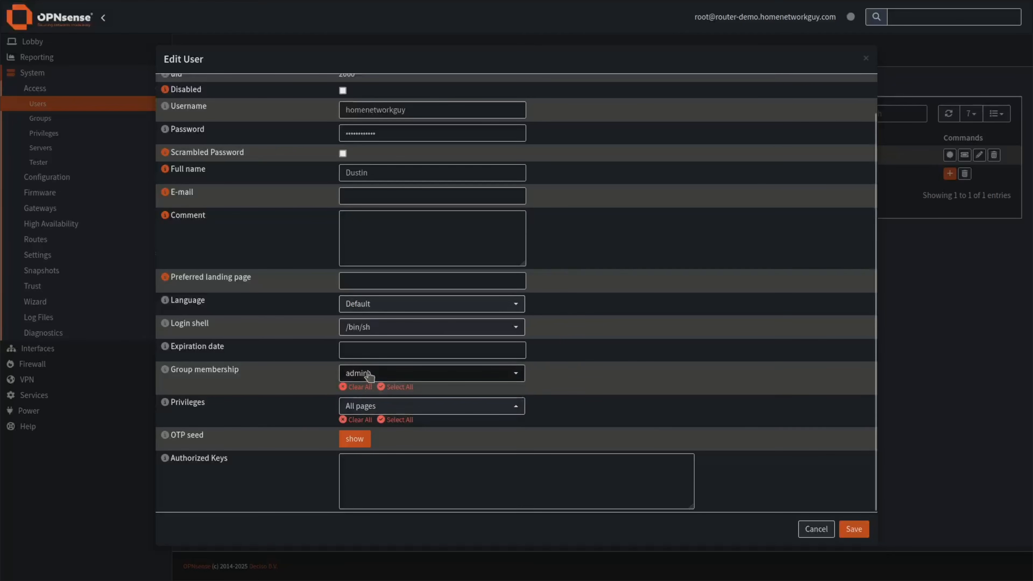
{"action": "left_click", "coordinate": [395, 407]}
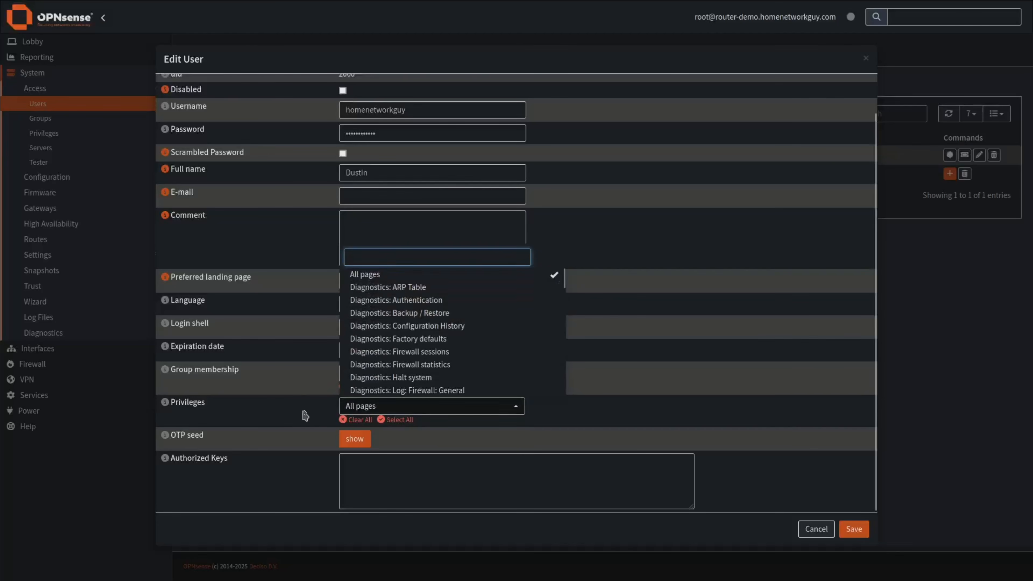
{"action": "left_click", "coordinate": [310, 439]}
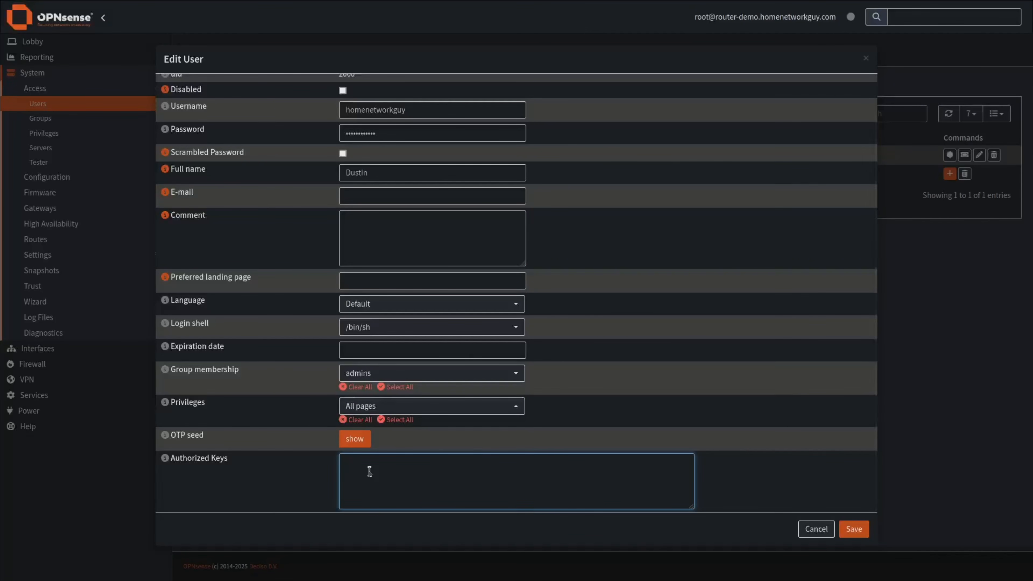
{"action": "left_click", "coordinate": [854, 530]}
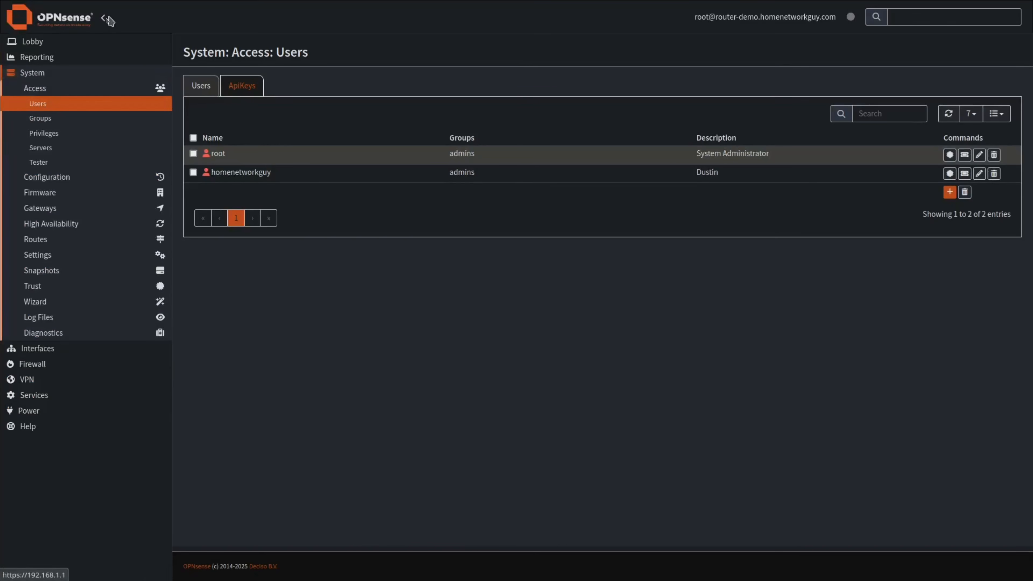
Log out of root and log back in with the new admin user's credentials.
{"action": "left_click", "coordinate": [46, 42]}
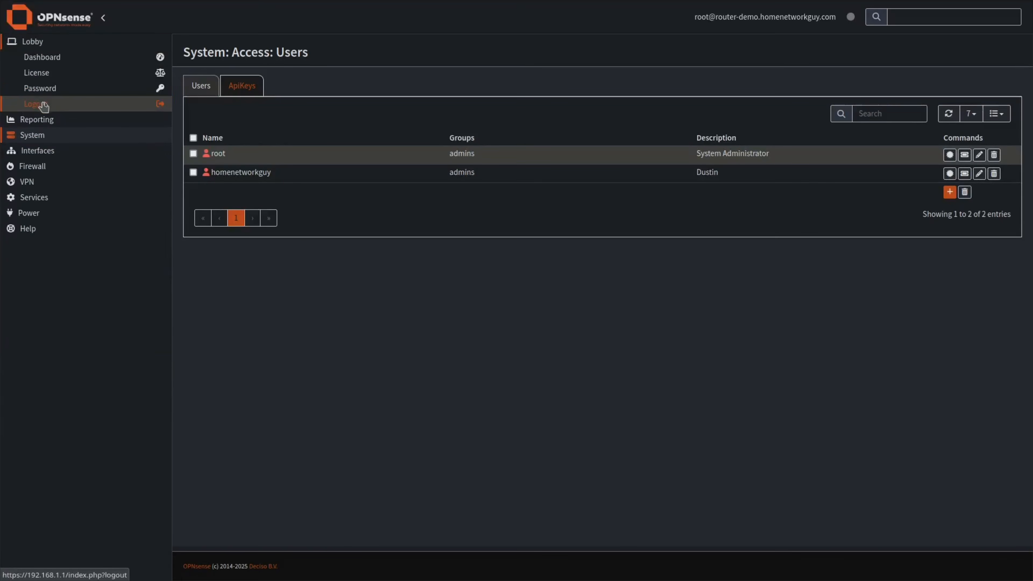
{"action": "left_click", "coordinate": [42, 104]}
{"action": "type", "text": "ho"}
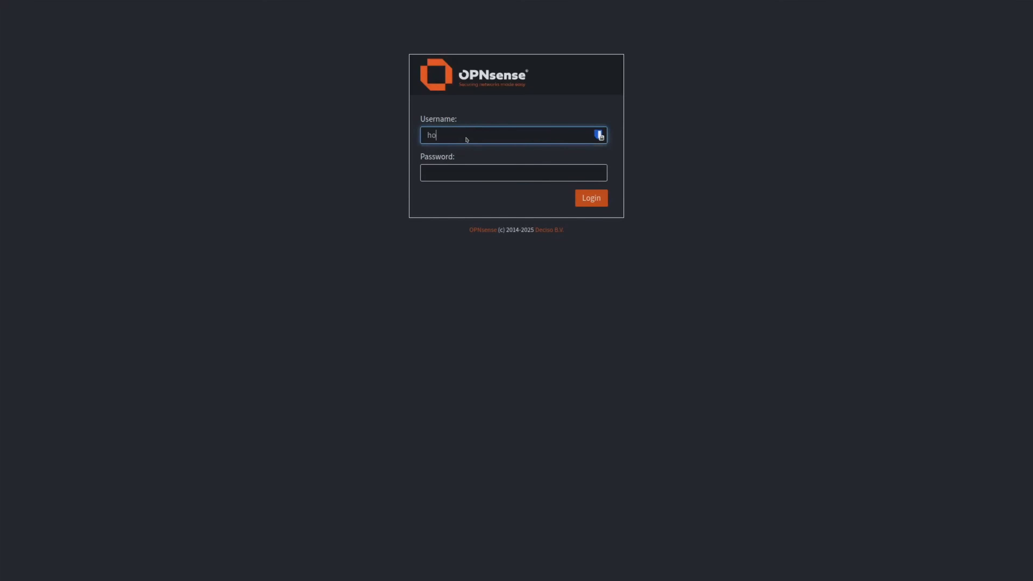
{"action": "type", "text": "menetworkguy"}
{"action": "key", "text": "Tab"}
{"action": "type", "text": "********"}
{"action": "key", "text": "Return"}
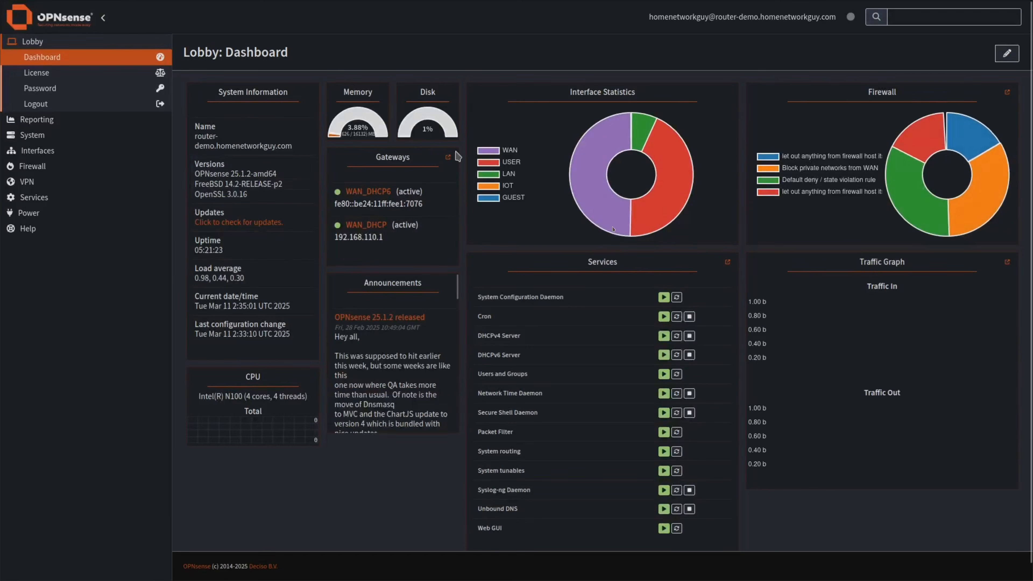
Go to System > Access > Users.
{"action": "left_click", "coordinate": [32, 135]}
{"action": "left_click", "coordinate": [38, 90]}
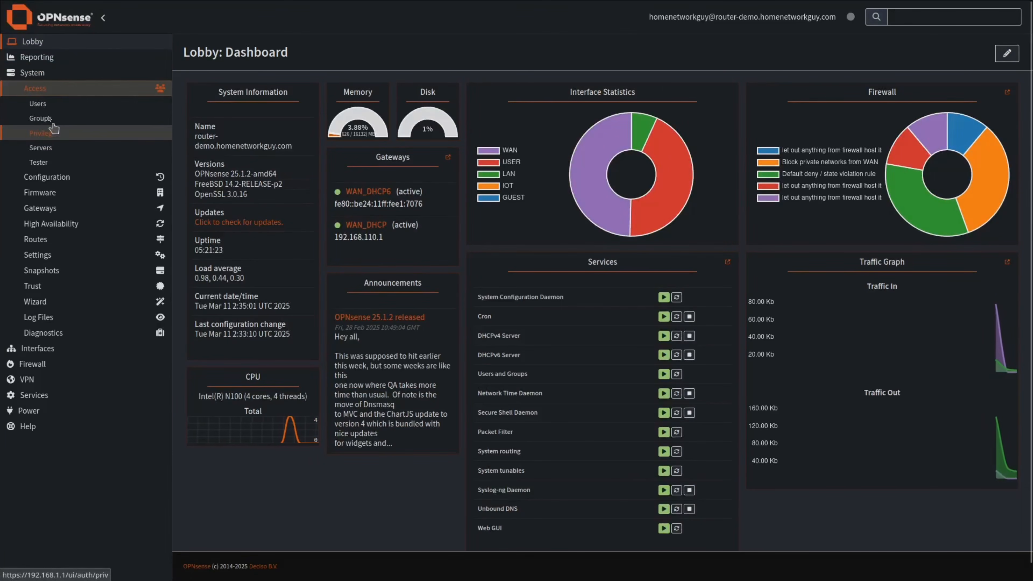
{"action": "left_click", "coordinate": [38, 103]}
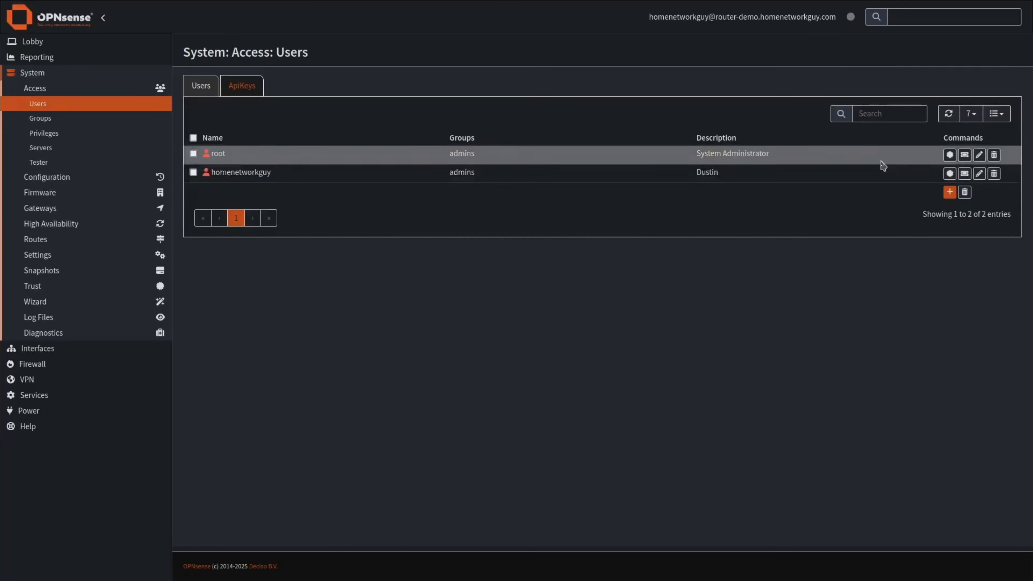
Tick Disabled in the root account's Edit User form, then close the form.
{"action": "left_click", "coordinate": [980, 155]}
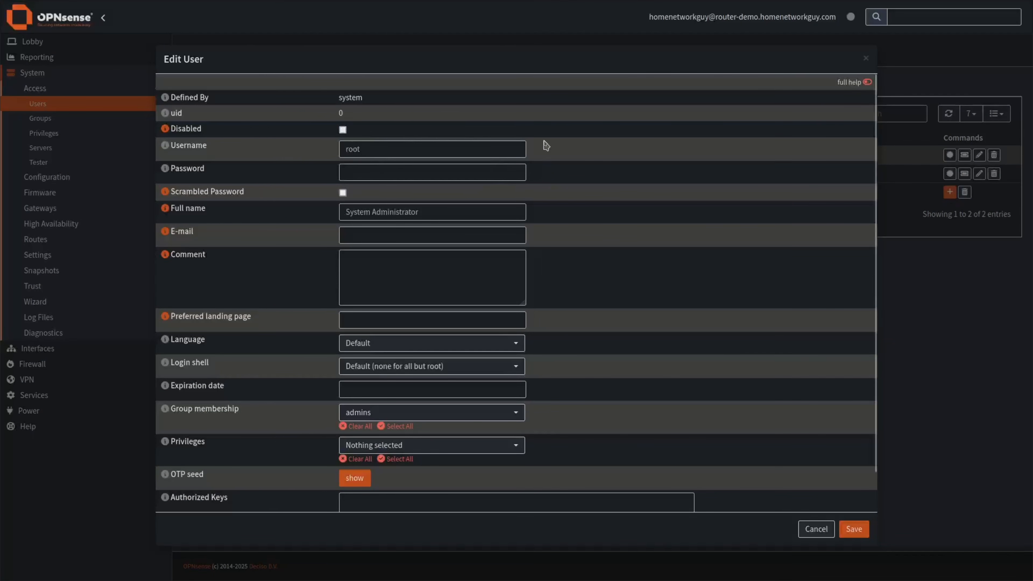
{"action": "left_click", "coordinate": [343, 129]}
{"action": "left_click", "coordinate": [371, 153]}
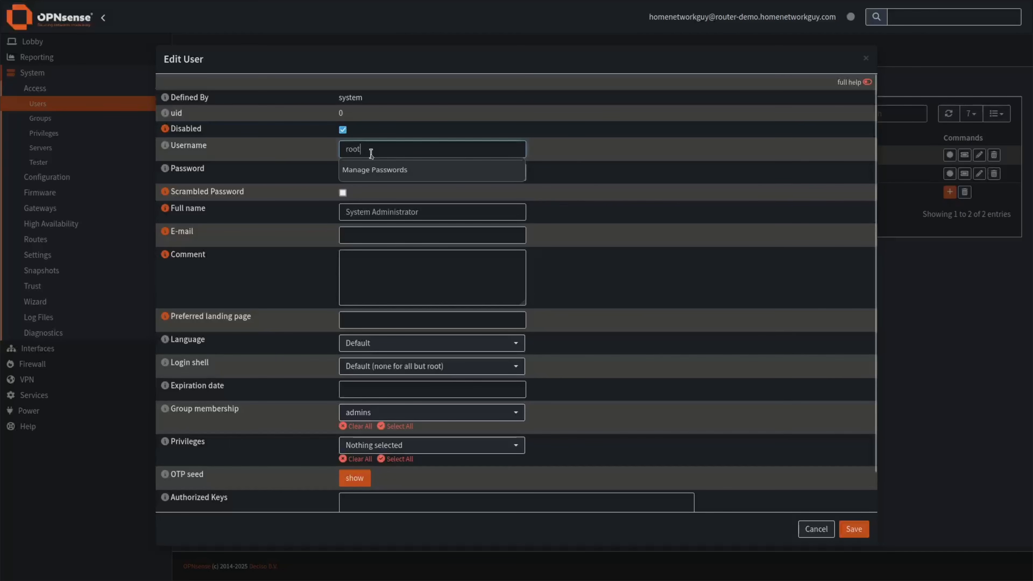
{"action": "left_click", "coordinate": [620, 192]}
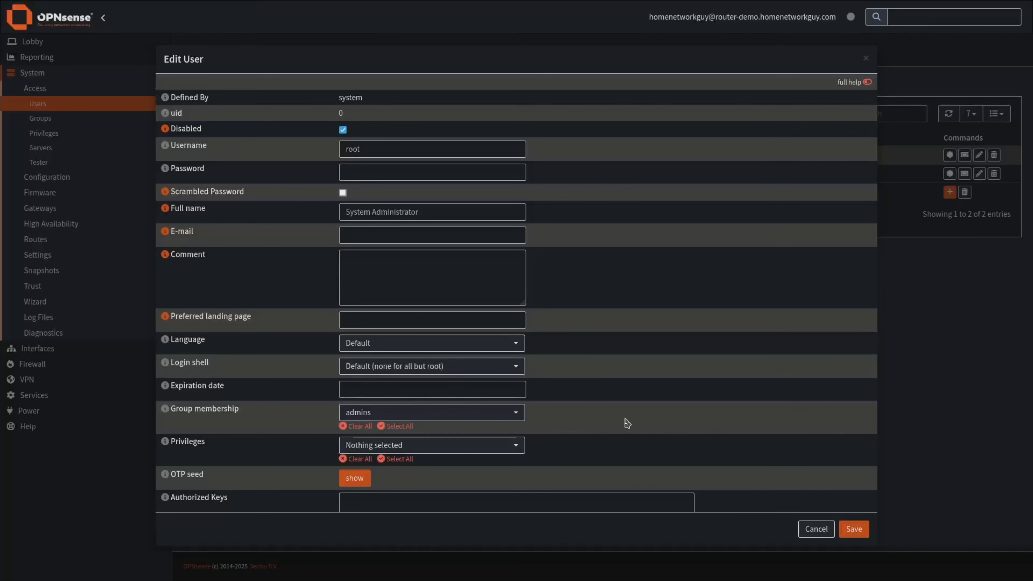
{"action": "left_click", "coordinate": [815, 528]}
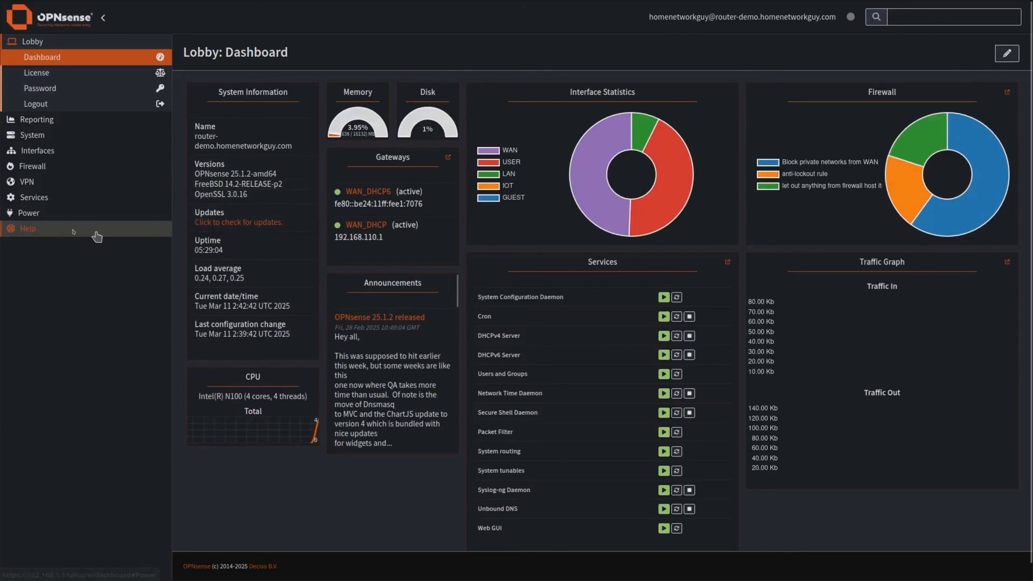
Open Services > Unbound DNS > DNS over TLS and start a new server entry.
{"action": "left_click", "coordinate": [44, 198]}
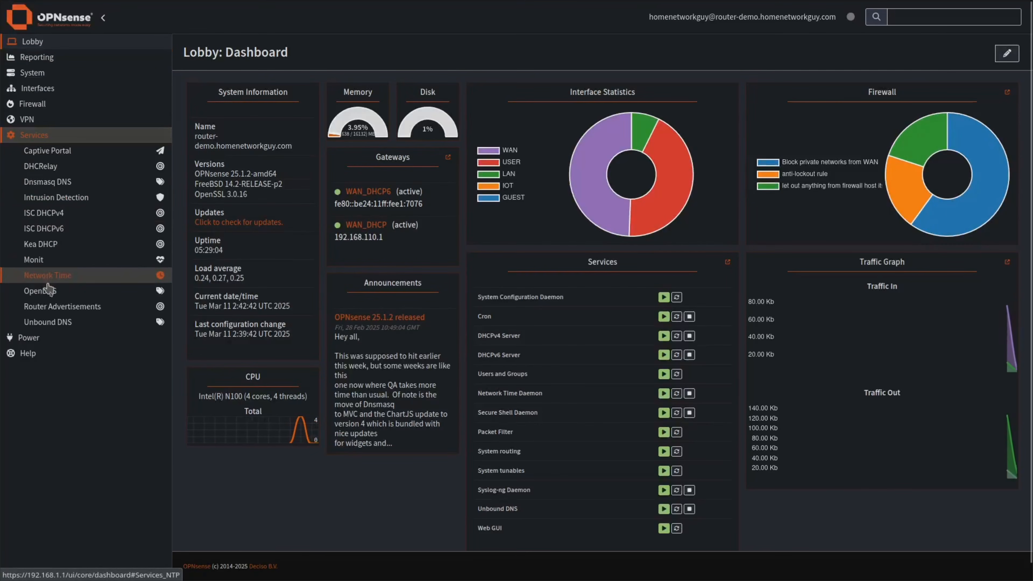
{"action": "left_click", "coordinate": [64, 323]}
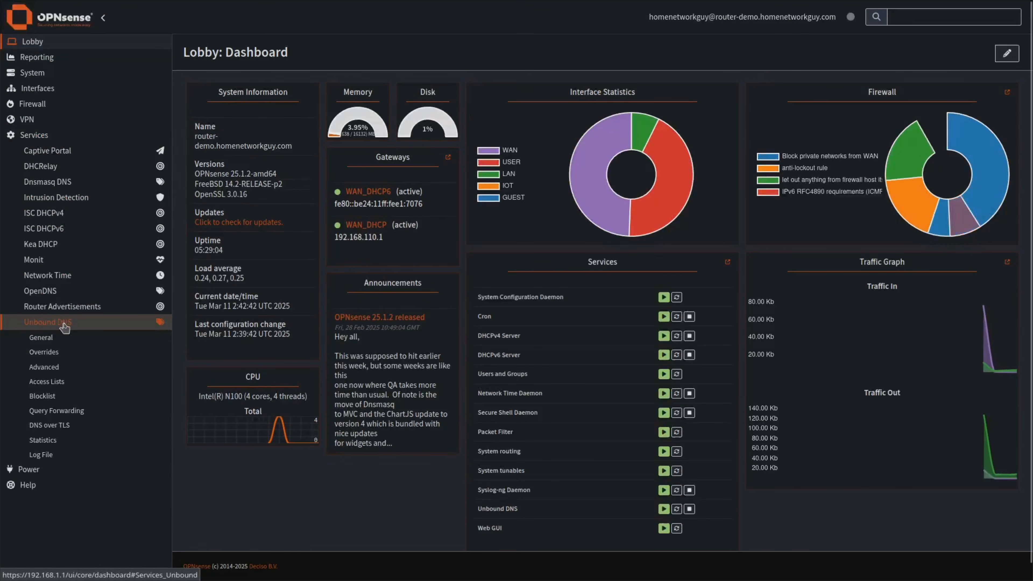
{"action": "left_click", "coordinate": [49, 424]}
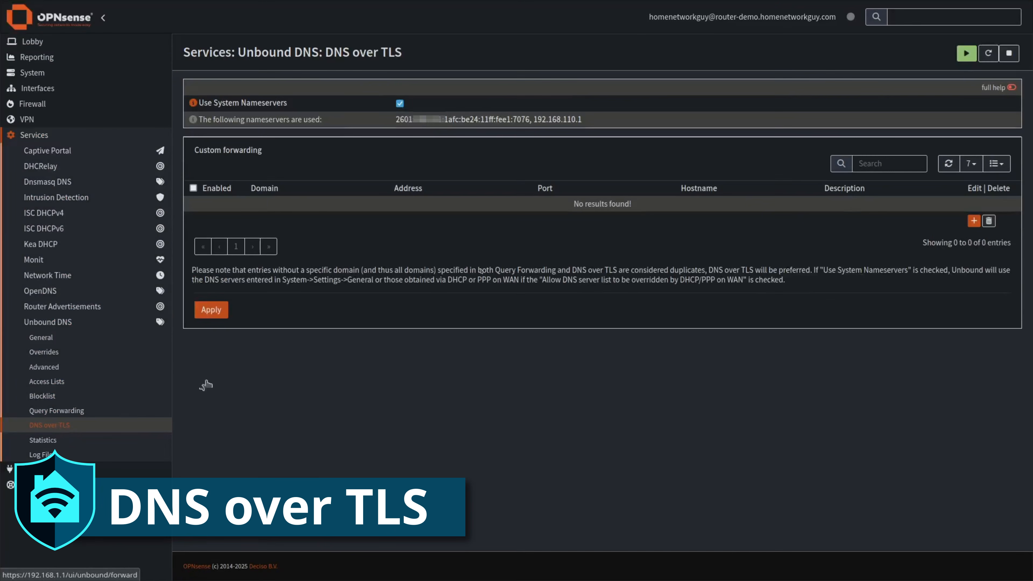
{"action": "left_click", "coordinate": [974, 221]}
Fill in server 1.1.1.1, port 853, verify CN cloudflare-dns.com, then cancel the entry.
{"action": "left_click", "coordinate": [411, 143]}
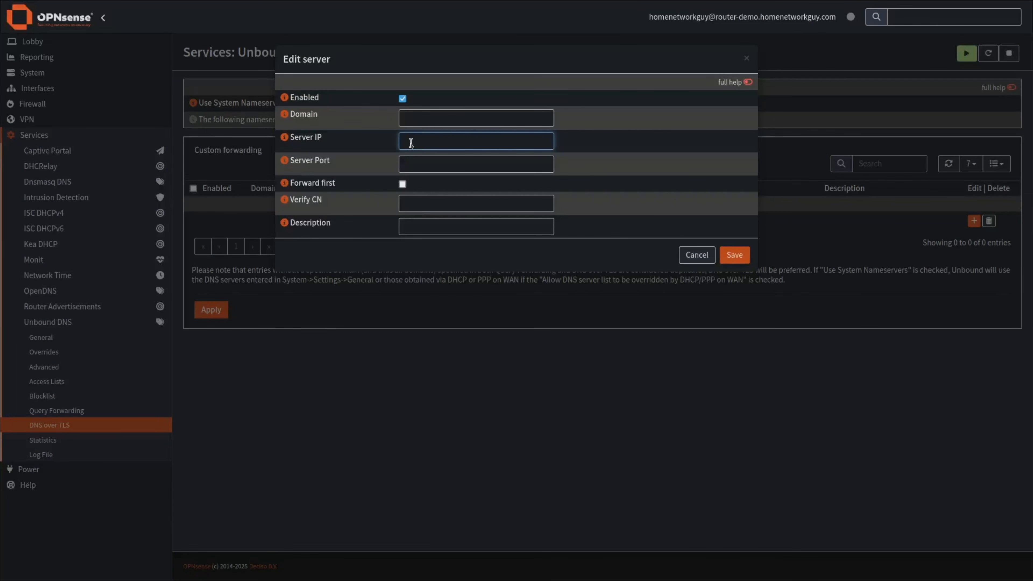
{"action": "left_click", "coordinate": [424, 162]}
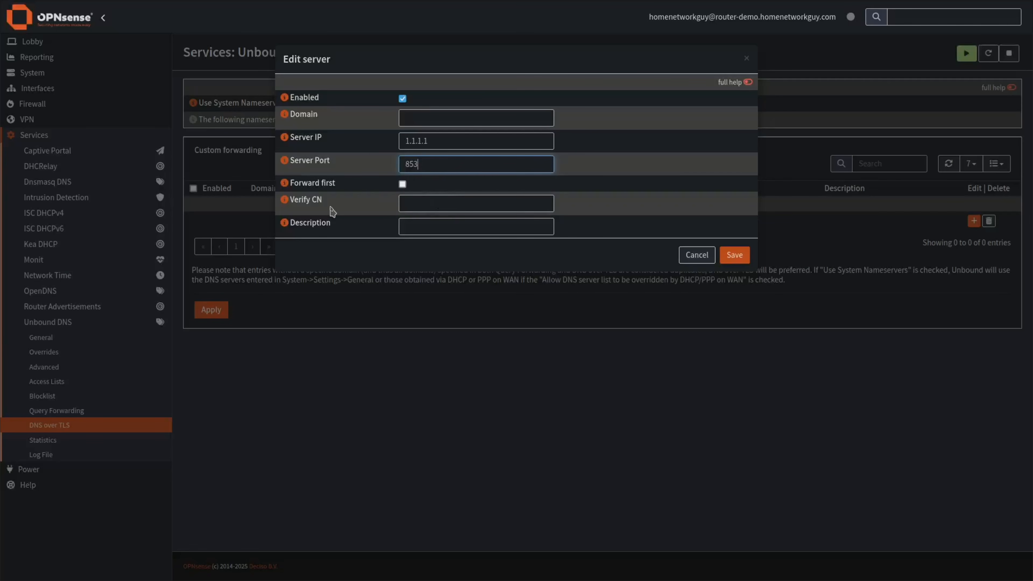
{"action": "left_click", "coordinate": [414, 203]}
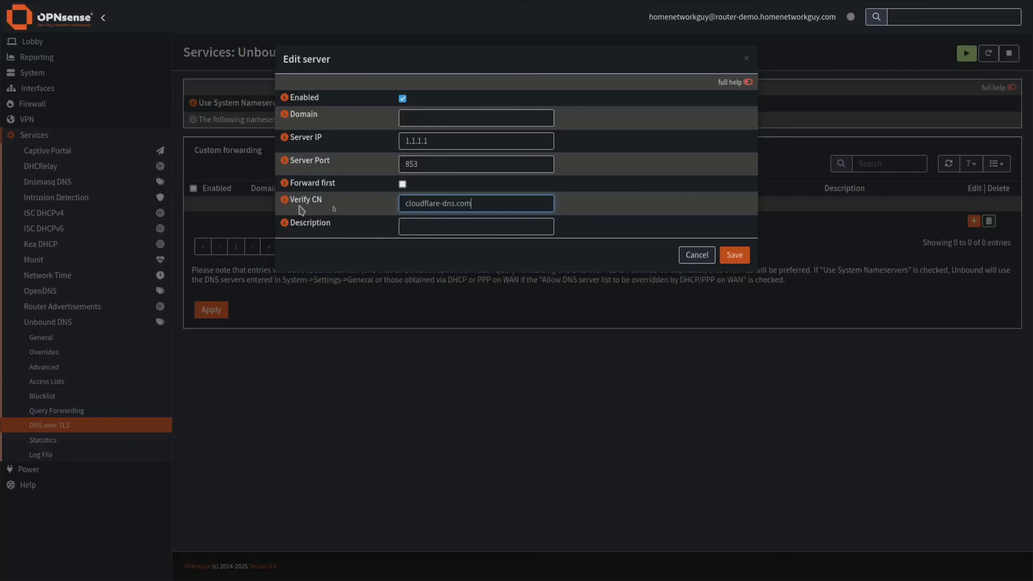
{"action": "double_click", "coordinate": [459, 207]}
{"action": "left_click", "coordinate": [601, 209]}
{"action": "left_click", "coordinate": [424, 227]}
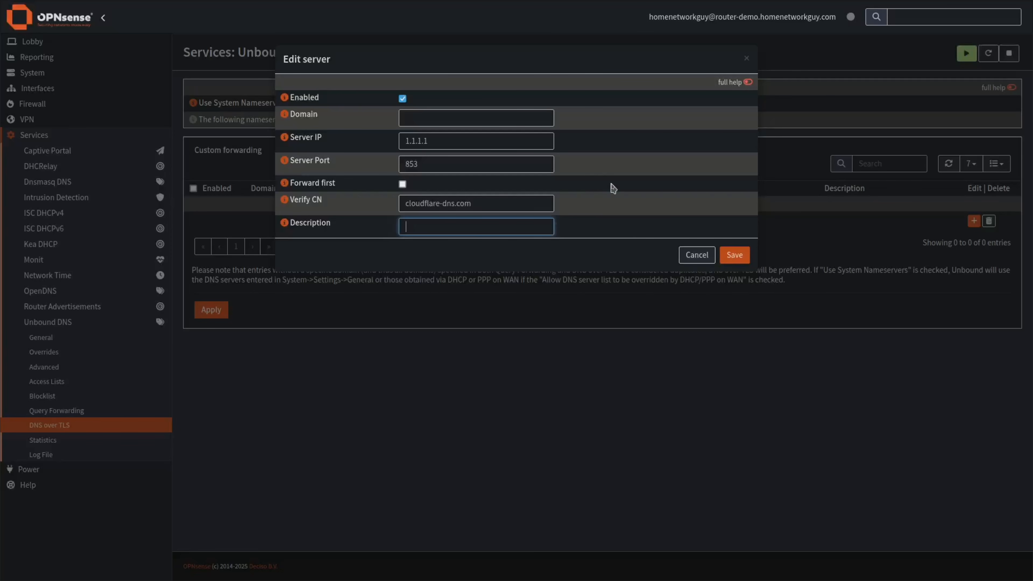
{"action": "left_click", "coordinate": [692, 261]}
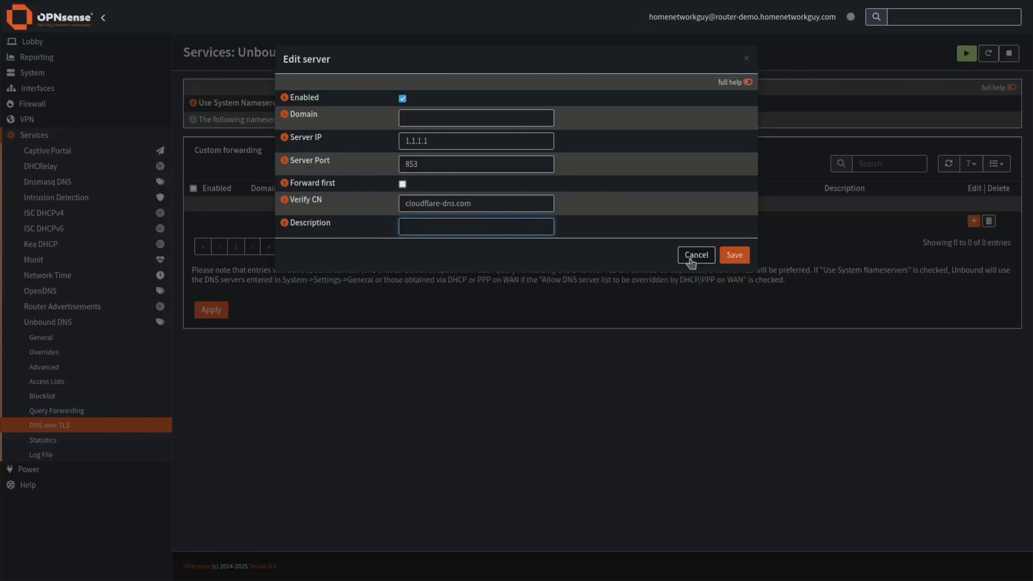